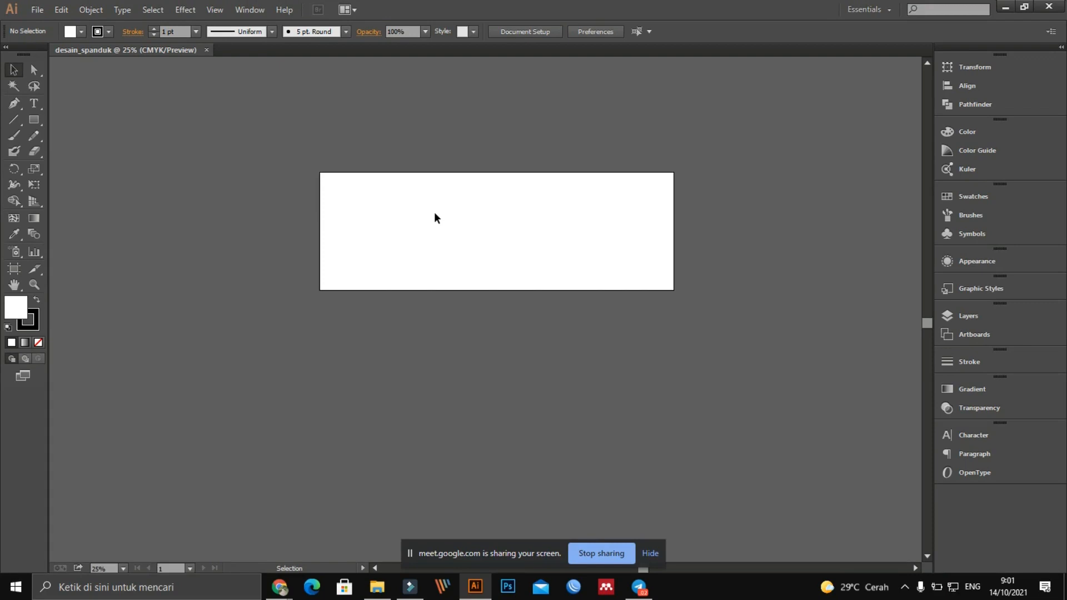
pyautogui.scroll(4, 531, 195)
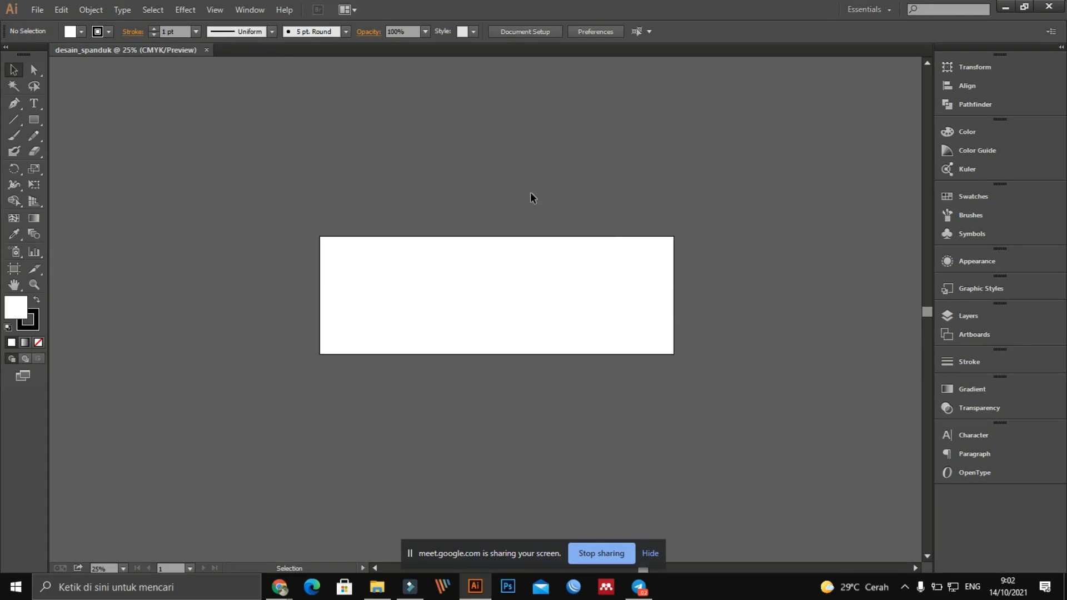
pyautogui.scroll(2, 613, 236)
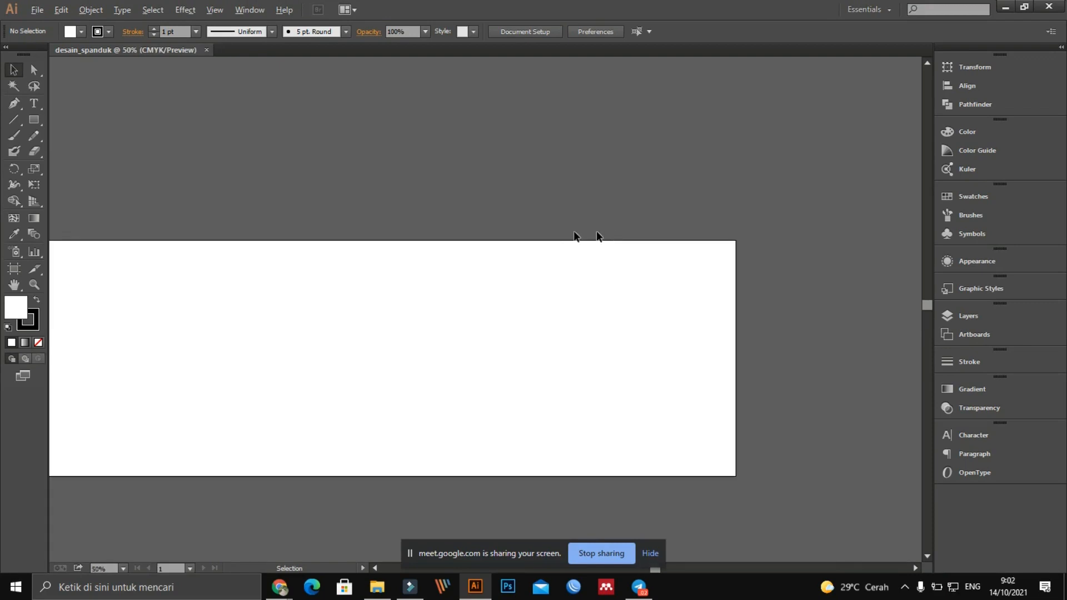
pyautogui.moveTo(407, 222); pyautogui.dragTo(512, 202)
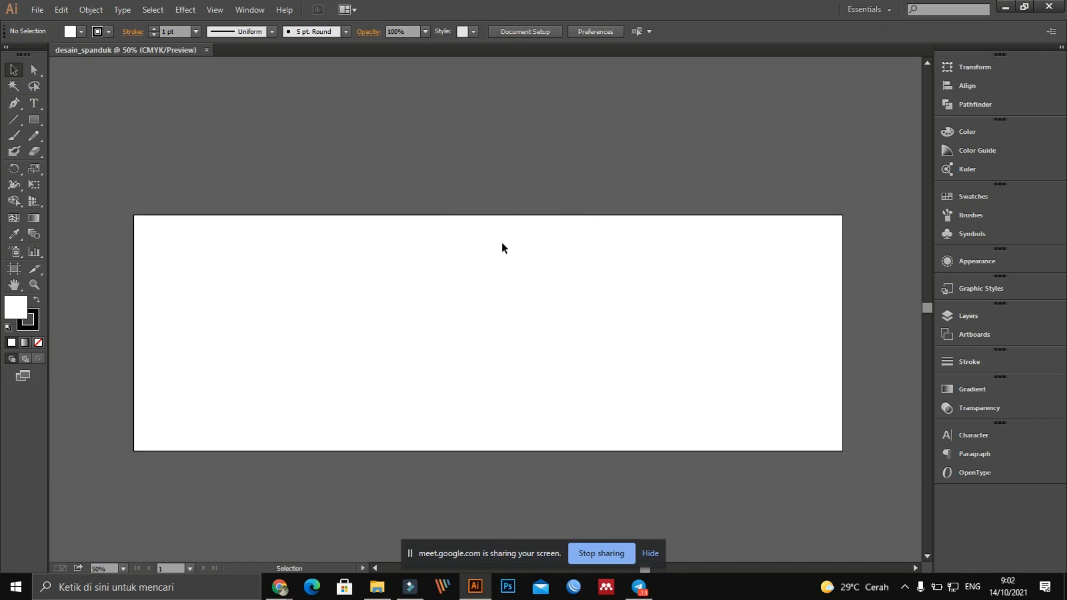
pyautogui.press('space')
pyautogui.moveTo(356, 169)
pyautogui.mouseDown()
pyautogui.moveTo(358, 186)
pyautogui.moveTo(362, 131)
pyautogui.moveTo(362, 214)
pyautogui.moveTo(358, 166)
pyautogui.mouseUp()
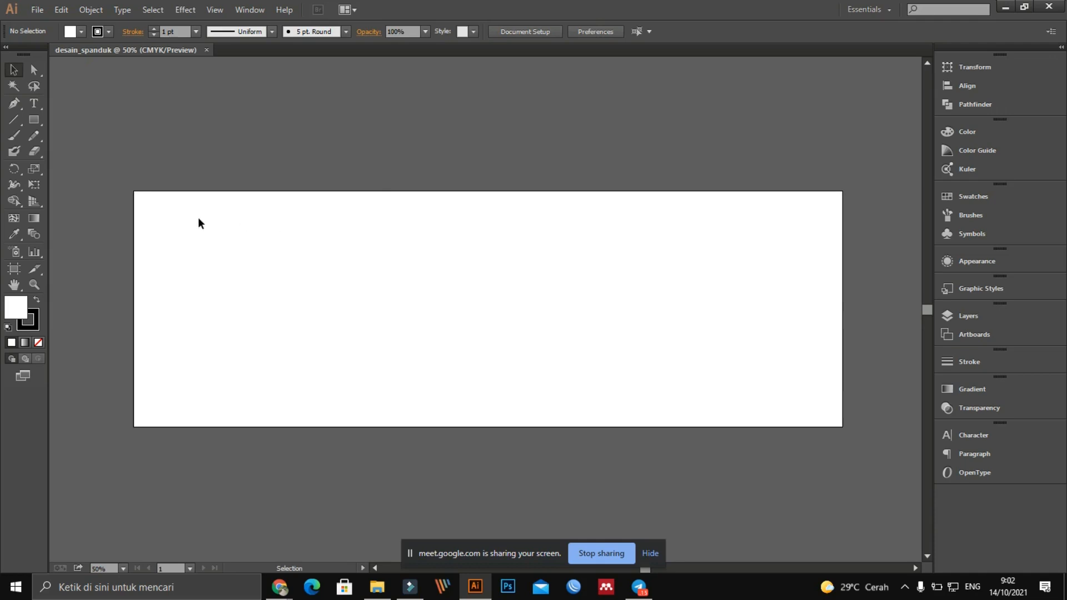
pyautogui.press('space')
pyautogui.moveTo(356, 175)
pyautogui.mouseDown()
pyautogui.moveTo(355, 145)
pyautogui.moveTo(358, 178)
pyautogui.mouseUp()
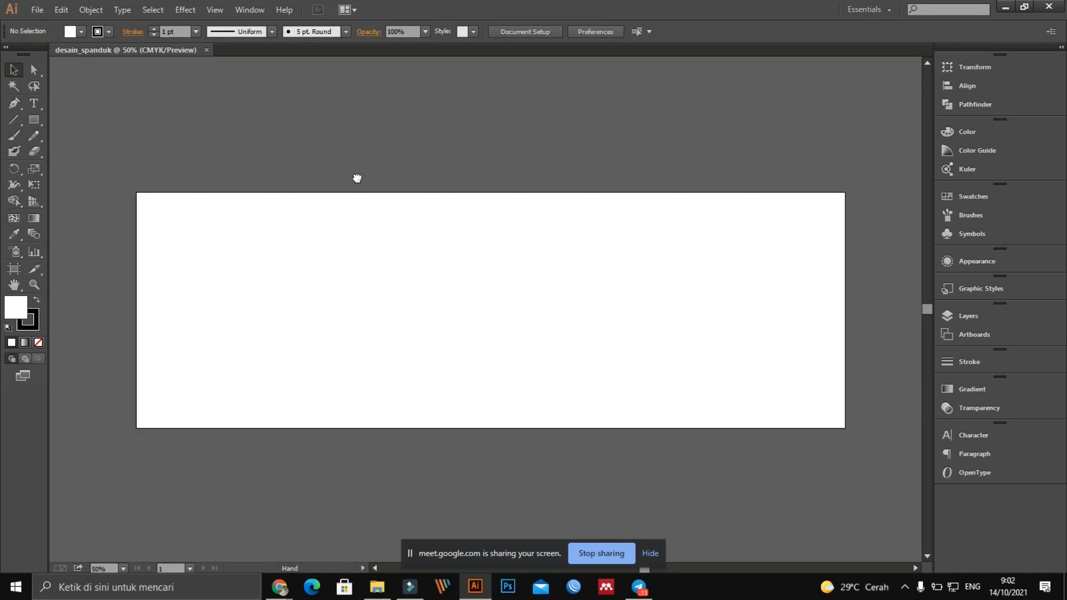
pyautogui.press('space')
pyautogui.press('space')
pyautogui.moveTo(406, 231); pyautogui.dragTo(403, 218)
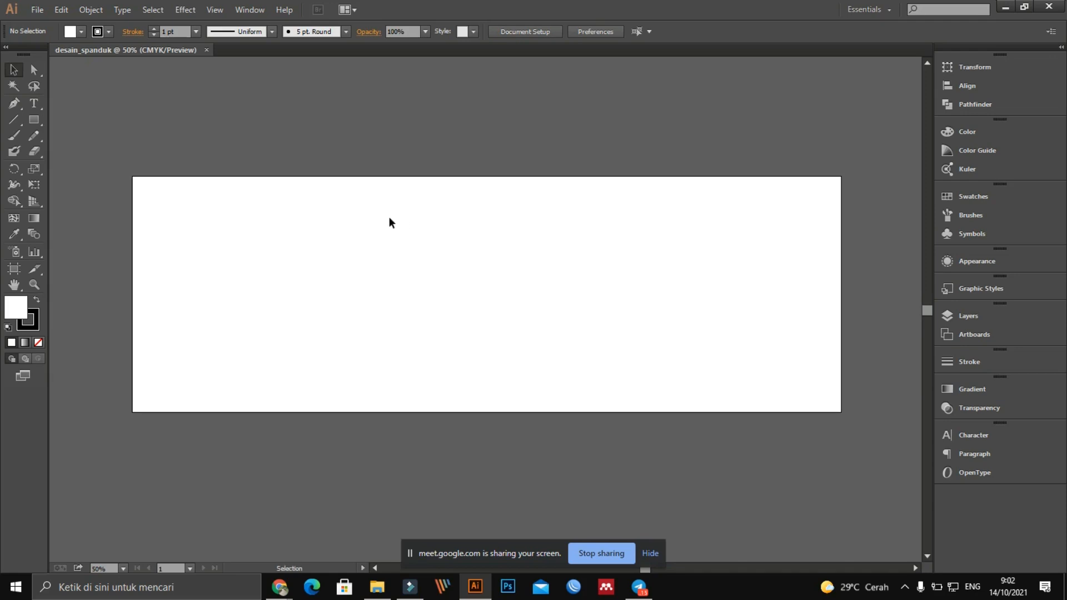
pyautogui.press('space')
pyautogui.moveTo(219, 233)
pyautogui.mouseDown()
pyautogui.moveTo(343, 228)
pyautogui.moveTo(207, 229)
pyautogui.mouseUp()
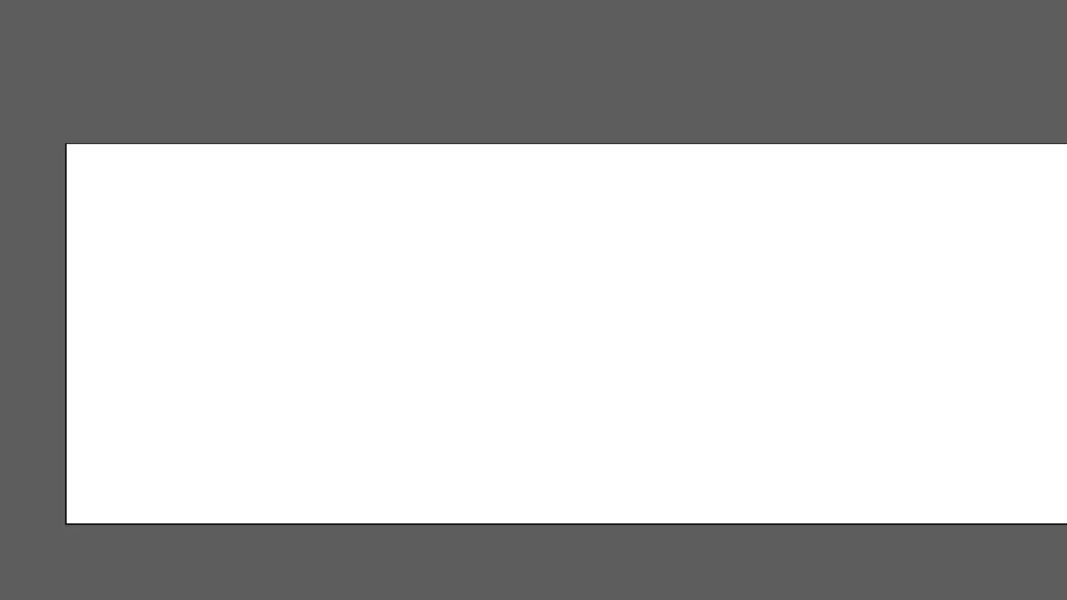
pyautogui.moveTo(156, 173)
pyautogui.mouseDown()
pyautogui.moveTo(759, 172)
pyautogui.moveTo(969, 197)
pyautogui.moveTo(1022, 331)
pyautogui.moveTo(416, 394)
pyautogui.moveTo(234, 370)
pyautogui.moveTo(182, 254)
pyautogui.moveTo(120, 183)
pyautogui.mouseUp()
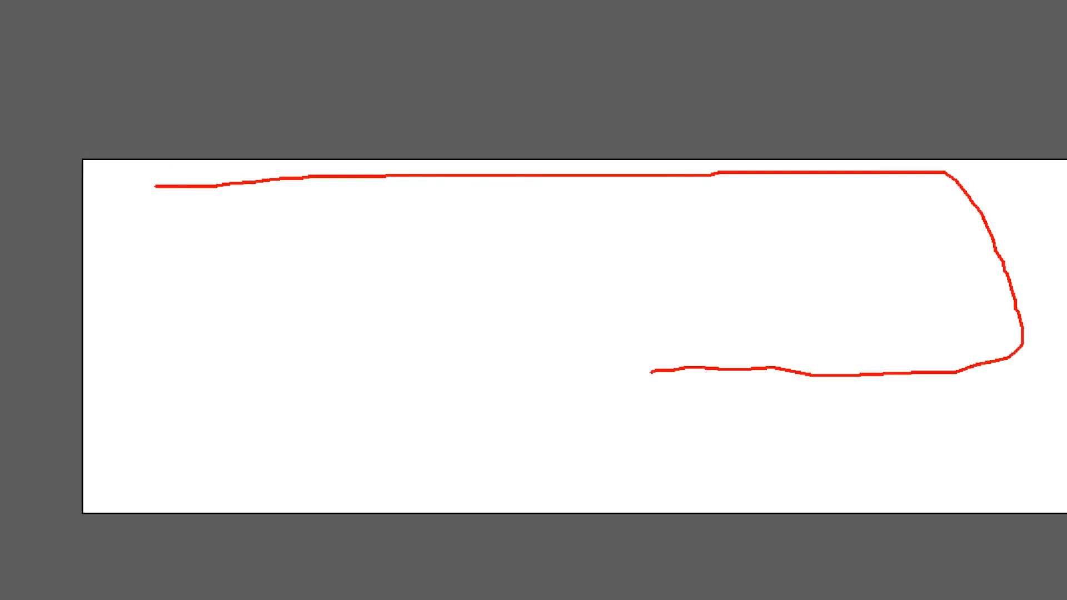
pyautogui.press('Escape')
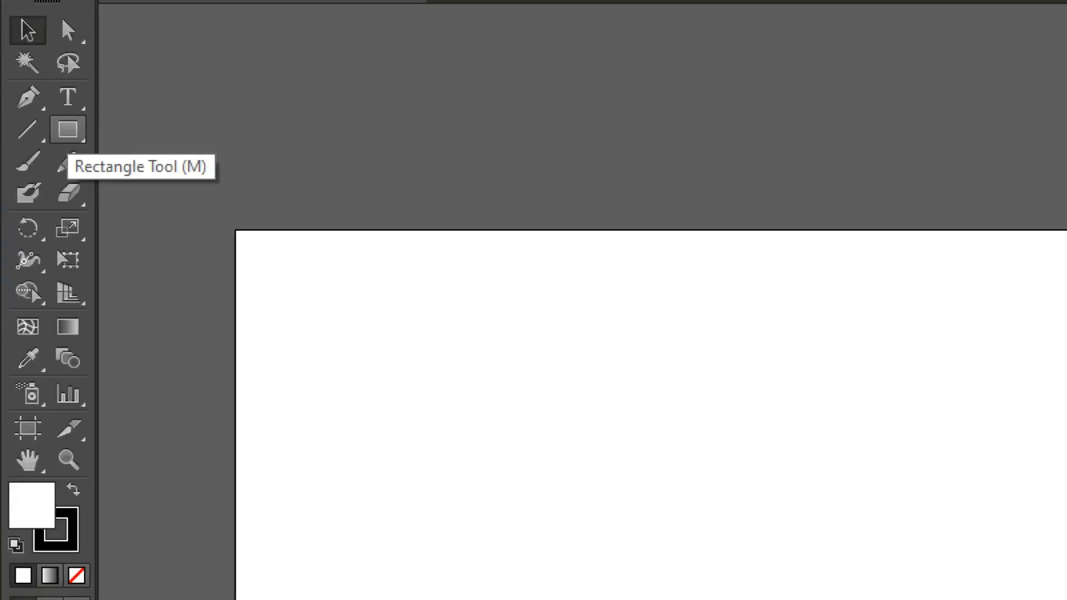
pyautogui.moveTo(49, 104)
pyautogui.mouseDown()
pyautogui.moveTo(96, 126)
pyautogui.moveTo(23, 129)
pyautogui.moveTo(50, 104)
pyautogui.mouseUp()
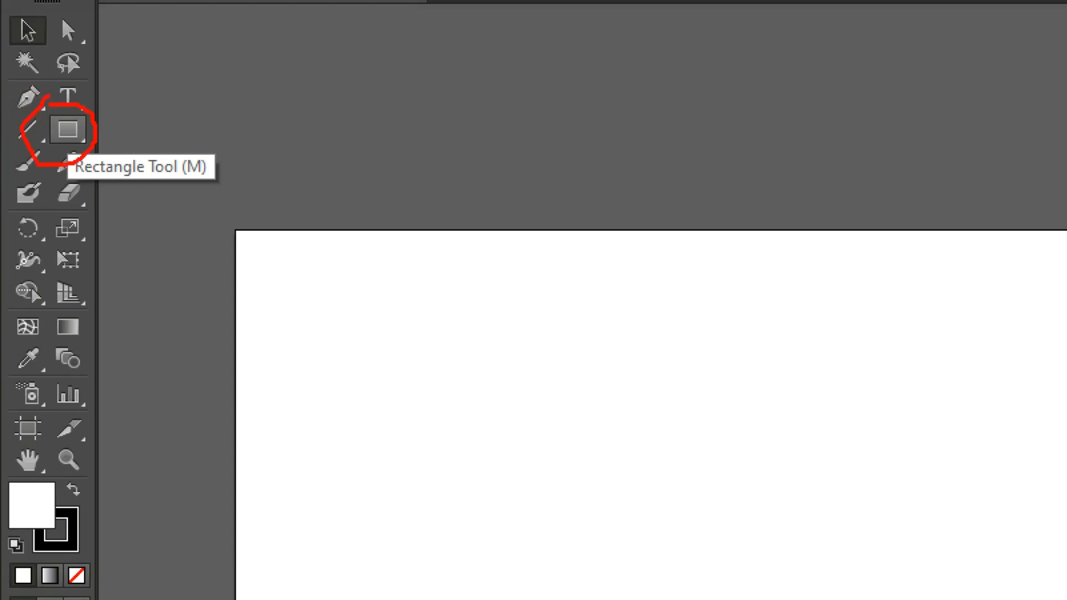
pyautogui.press('Escape')
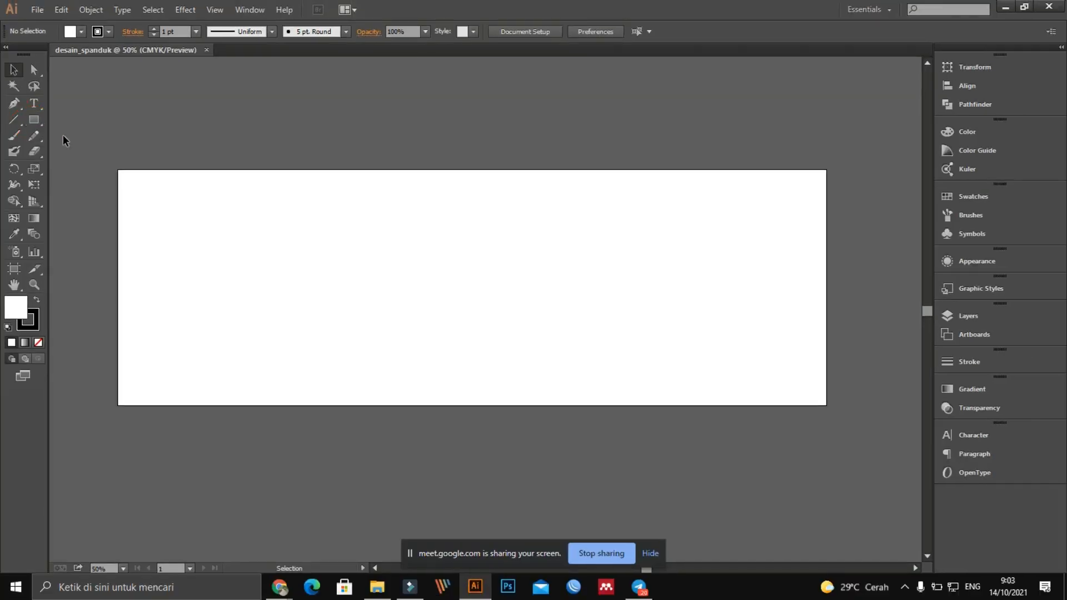
# Draw a rectangle about 10 by 8.6 cm from the artboard's upper-left corner and fill it with blue 6699FF
pyautogui.click(35, 119)
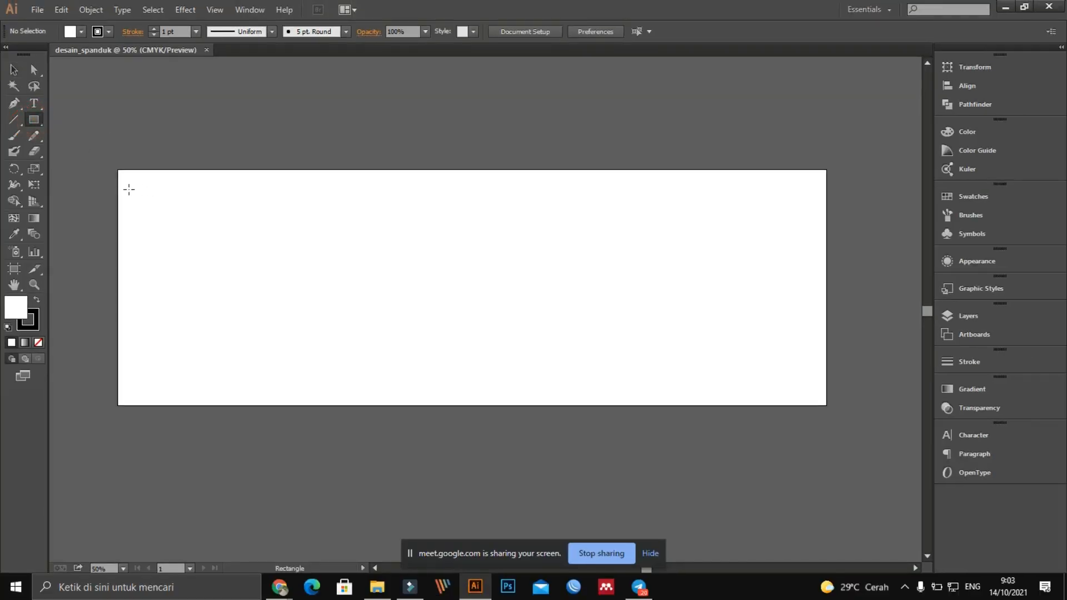
pyautogui.click(117, 171)
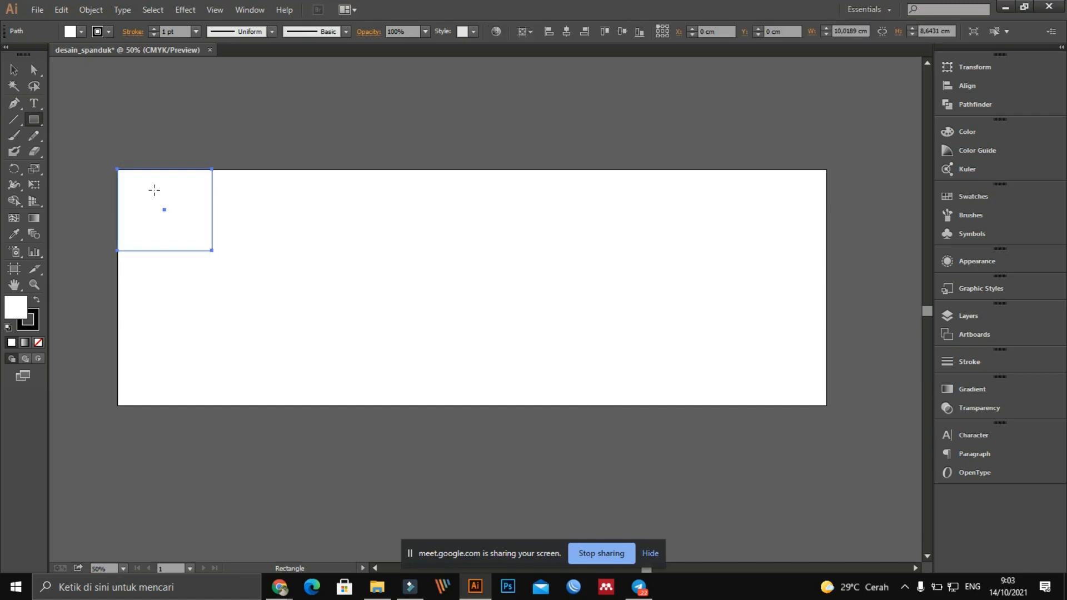
pyautogui.click(14, 69)
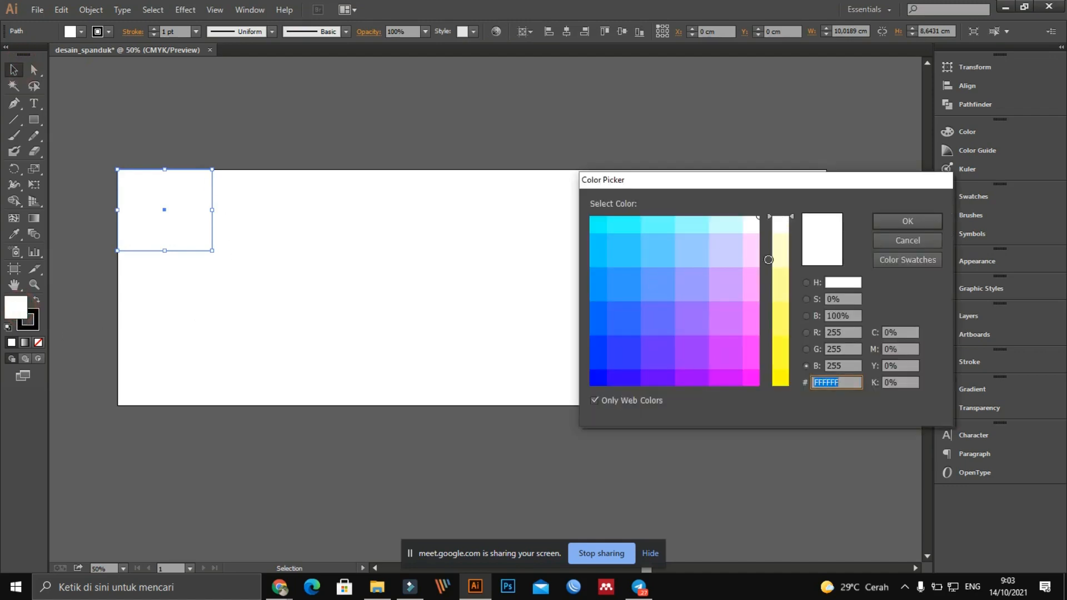
pyautogui.click(706, 270)
pyautogui.click(658, 284)
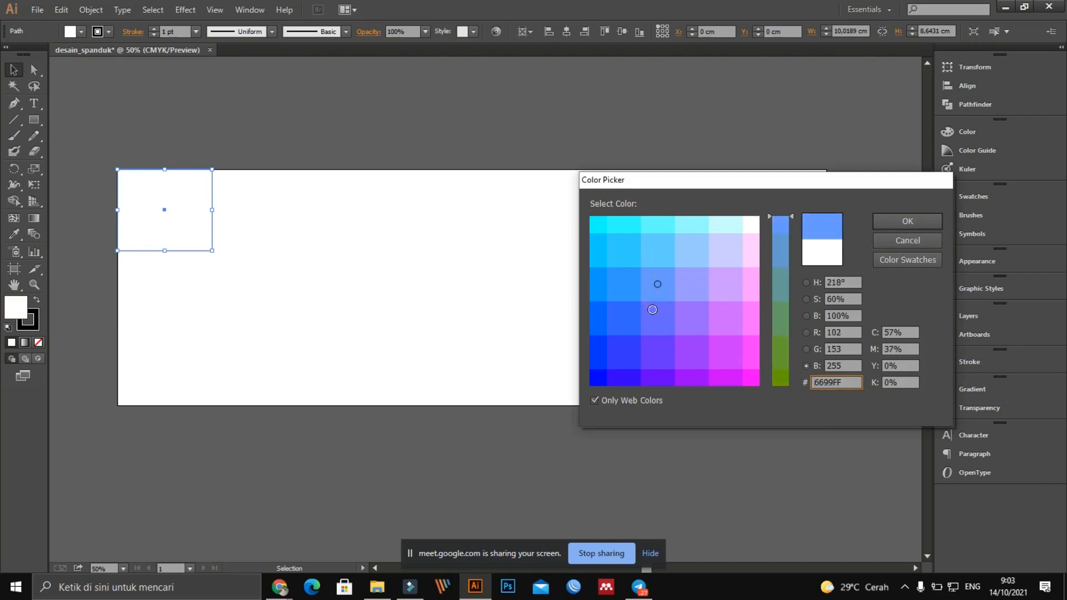
pyautogui.click(904, 221)
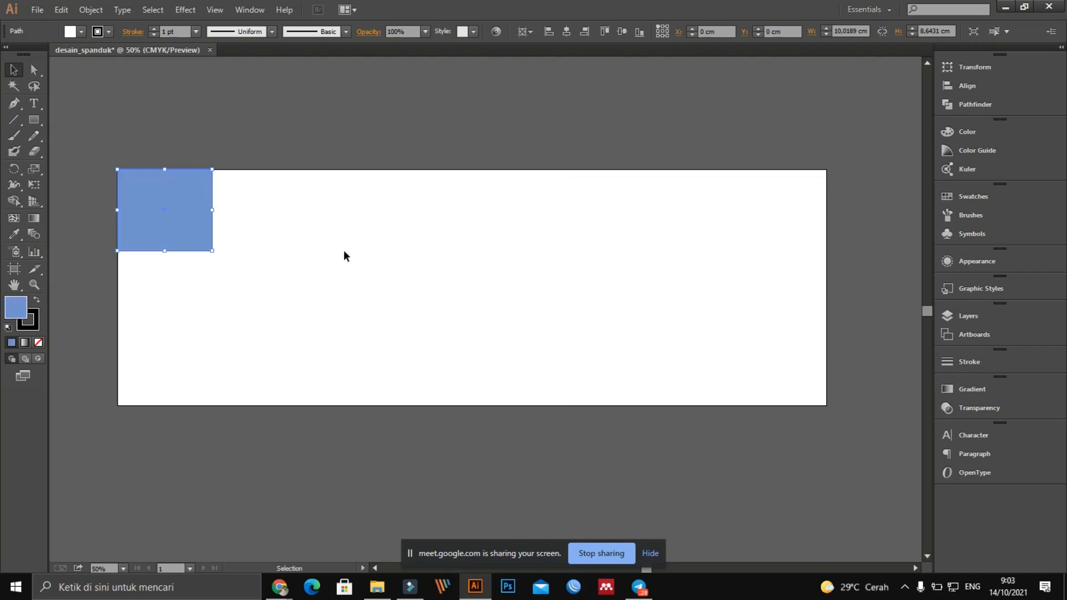
# Enlarge the blue rectangle to the artboard's full height, about 25 cm, and a width of about 62.65 cm
pyautogui.click(213, 251)
pyautogui.moveTo(214, 252); pyautogui.dragTo(412, 407)
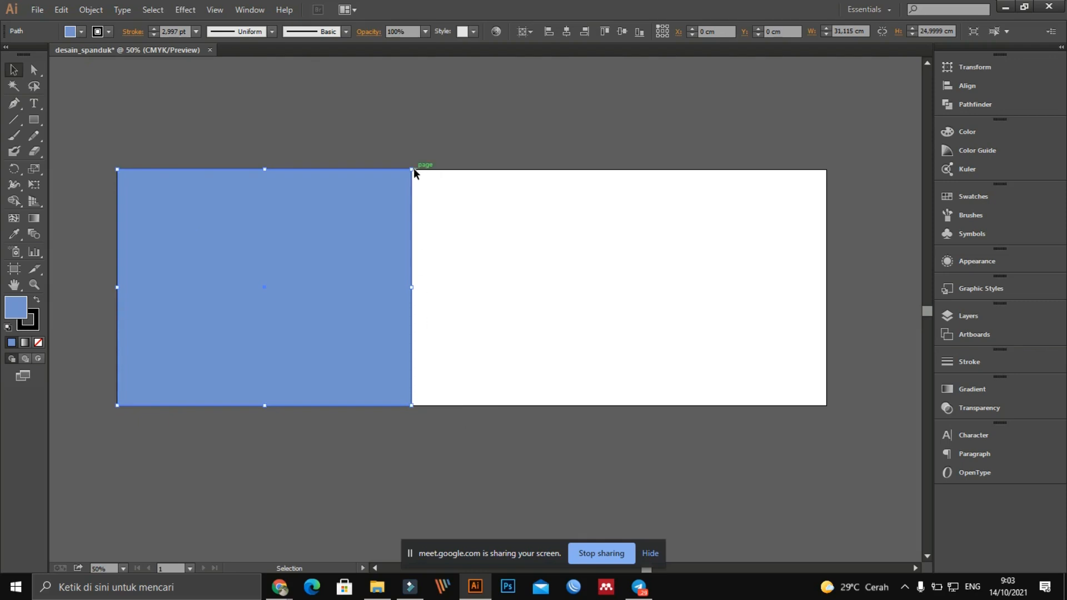
pyautogui.moveTo(412, 287); pyautogui.dragTo(711, 329)
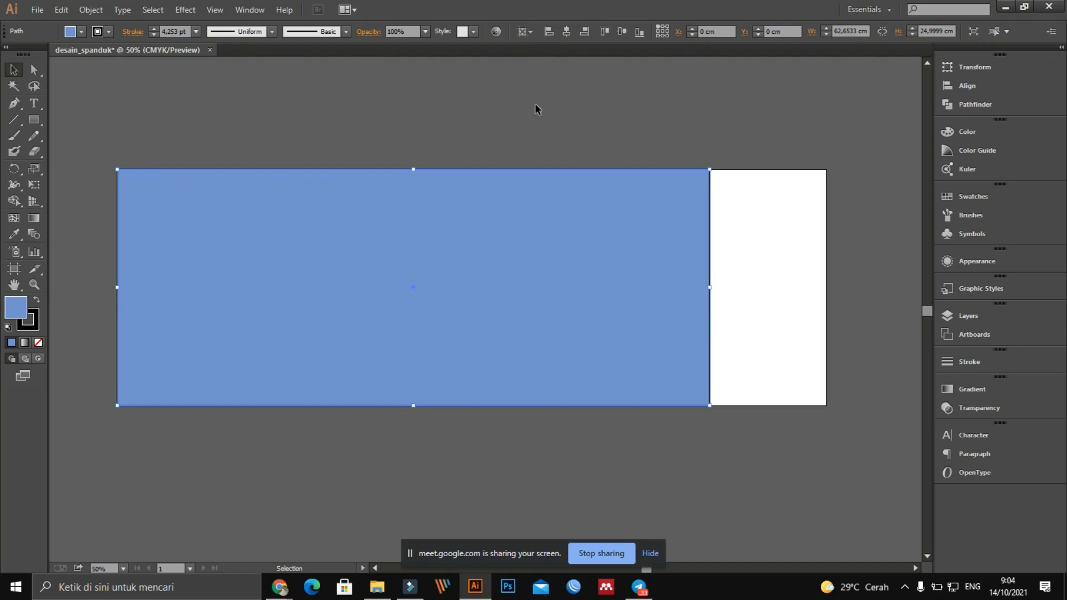
# Move only the blue rectangle's upper-right anchor point inward along the artboard's upper edge to about X 49.74 cm, giving it a slanted side
pyautogui.click(14, 70)
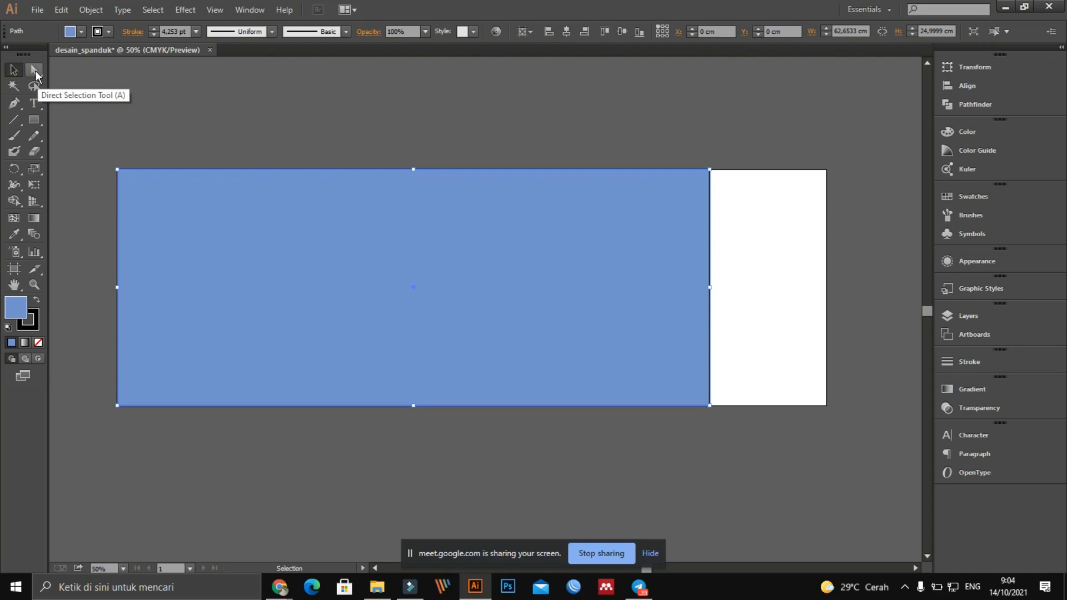
pyautogui.click(34, 71)
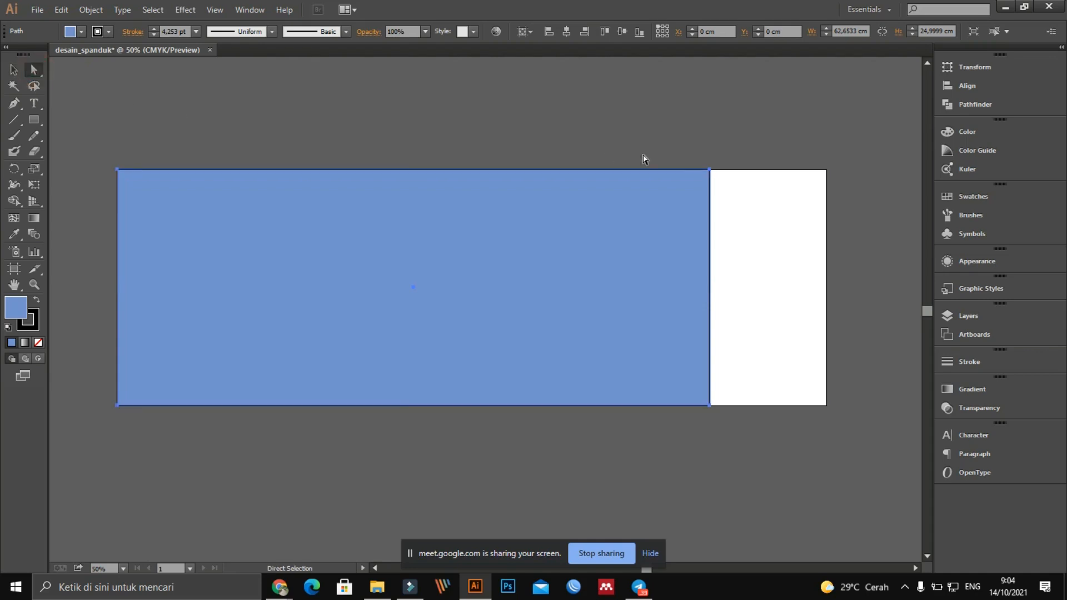
pyautogui.click(712, 175)
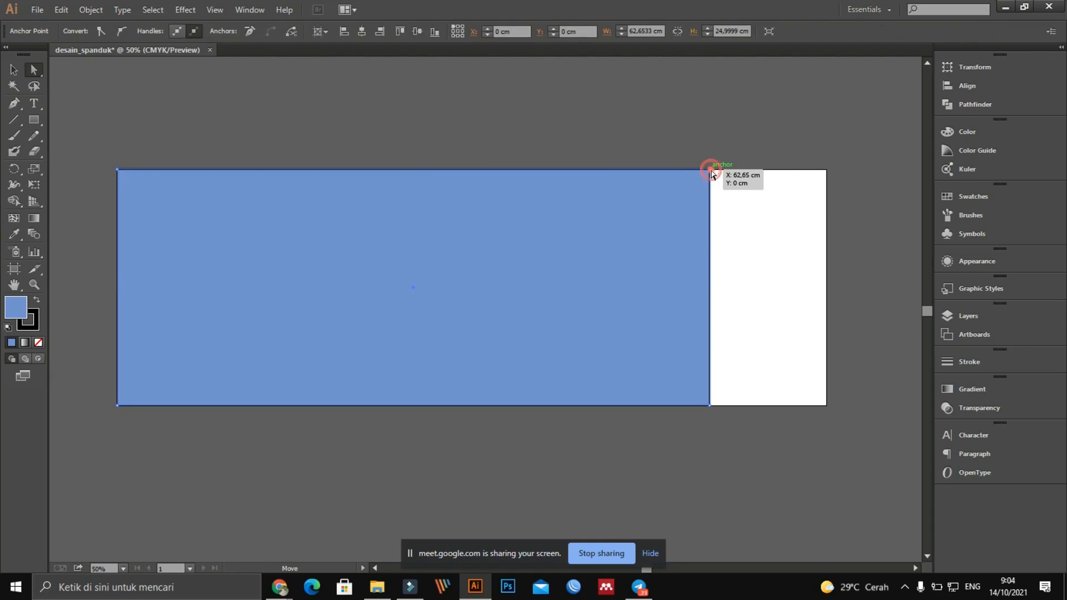
pyautogui.moveTo(712, 176); pyautogui.dragTo(683, 174)
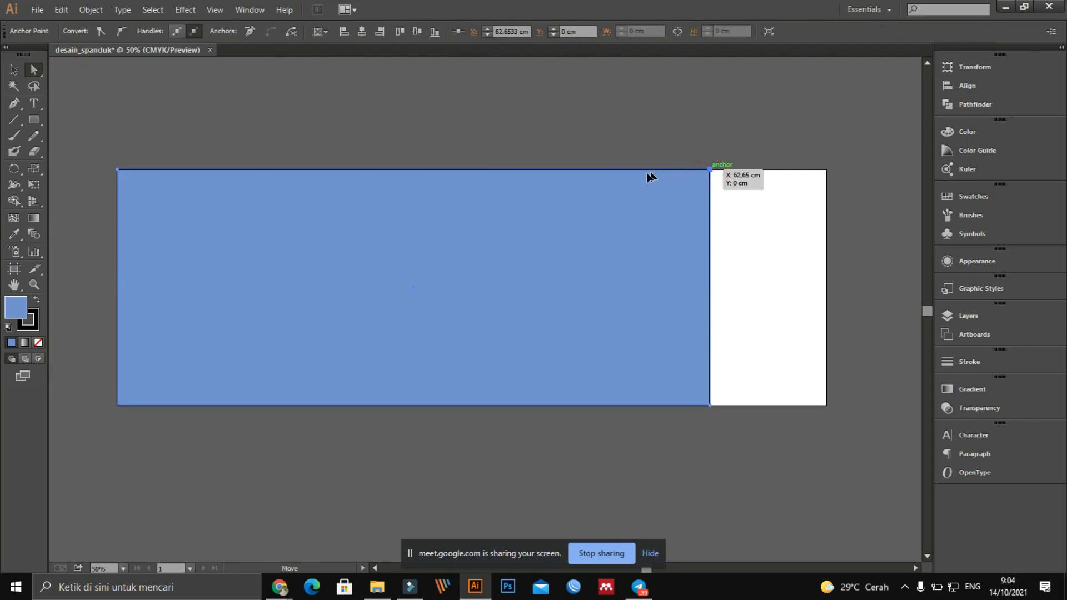
pyautogui.moveTo(624, 171); pyautogui.dragTo(587, 166)
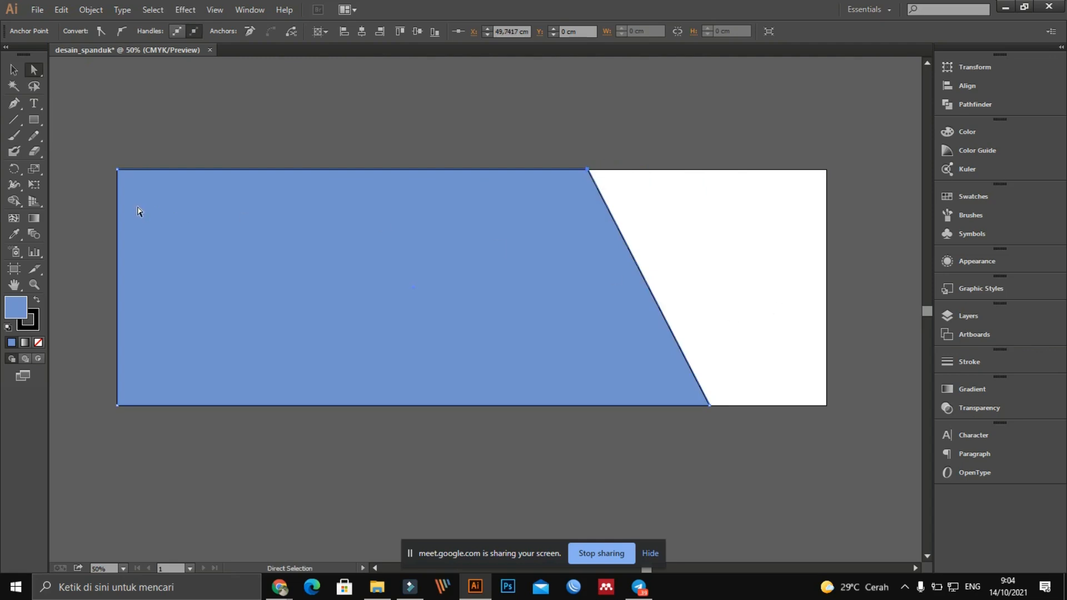
pyautogui.click(14, 69)
pyautogui.click(210, 104)
# Remove the stroke from the blue slanted shape, keeping its fill, and deselect it
pyautogui.click(453, 210)
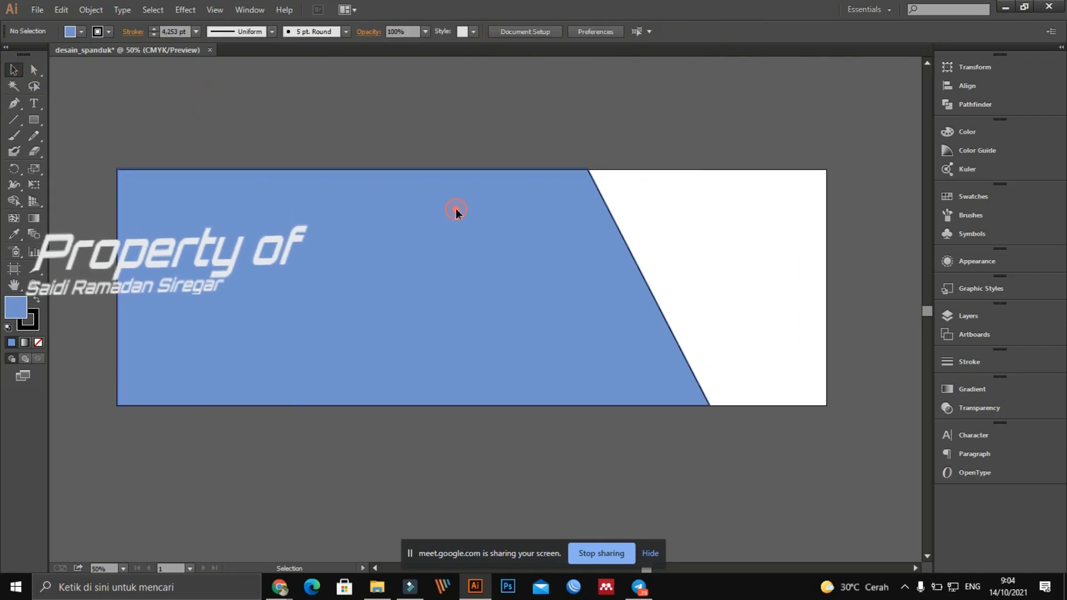
pyautogui.click(31, 324)
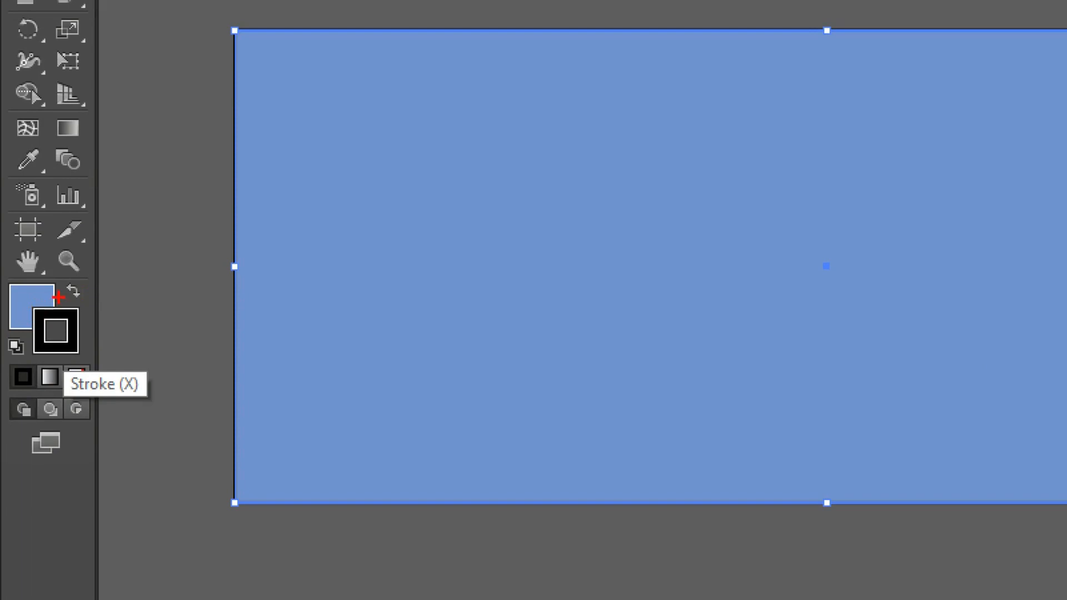
pyautogui.moveTo(78, 316); pyautogui.dragTo(159, 258)
pyautogui.moveTo(223, 173)
pyautogui.mouseDown()
pyautogui.moveTo(261, 181)
pyautogui.moveTo(199, 169)
pyautogui.mouseUp()
pyautogui.moveTo(35, 293)
pyautogui.mouseDown()
pyautogui.moveTo(49, 239)
pyautogui.moveTo(519, 206)
pyautogui.moveTo(532, 225)
pyautogui.mouseUp()
pyautogui.moveTo(485, 215)
pyautogui.mouseDown()
pyautogui.moveTo(529, 227)
pyautogui.moveTo(536, 171)
pyautogui.mouseUp()
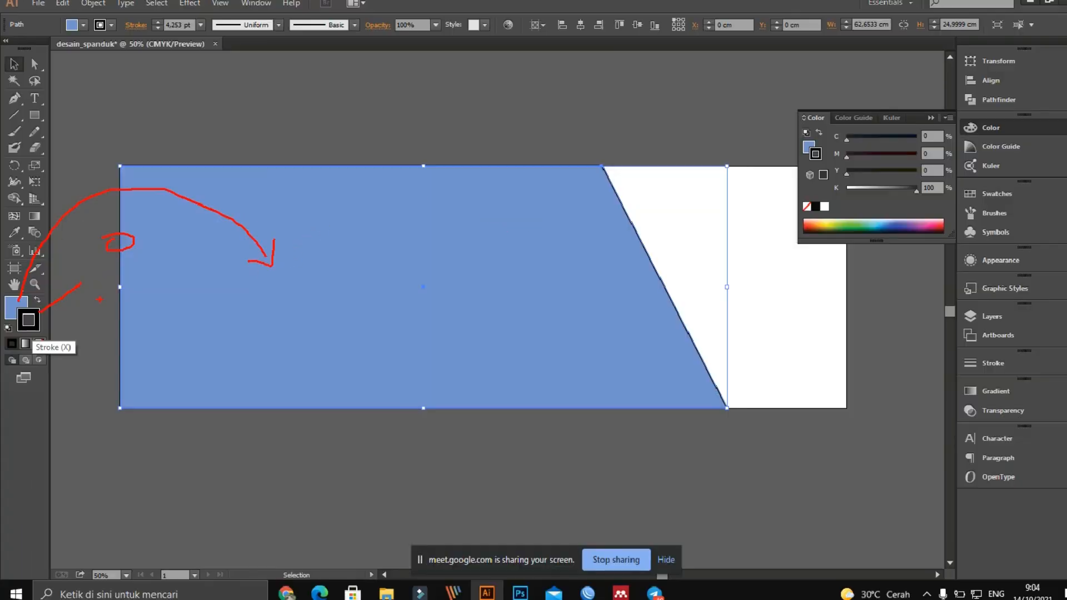
pyautogui.press('Escape')
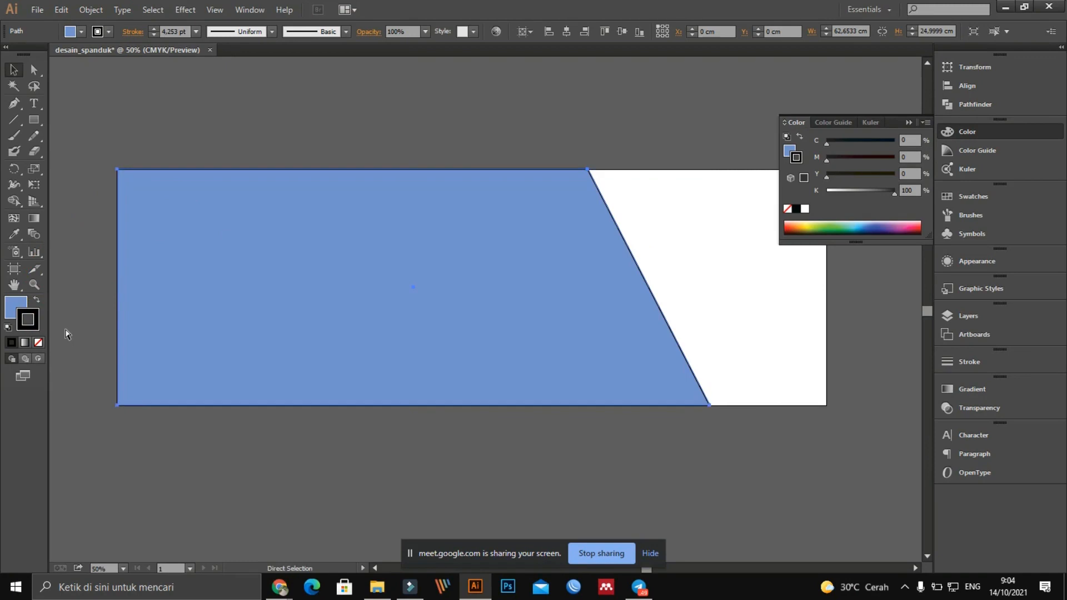
pyautogui.hotkey('ctrl', '1')
pyautogui.moveTo(55, 346)
pyautogui.mouseDown()
pyautogui.moveTo(90, 373)
pyautogui.moveTo(51, 376)
pyautogui.moveTo(46, 349)
pyautogui.mouseUp()
pyautogui.press('Escape')
pyautogui.click(77, 365)
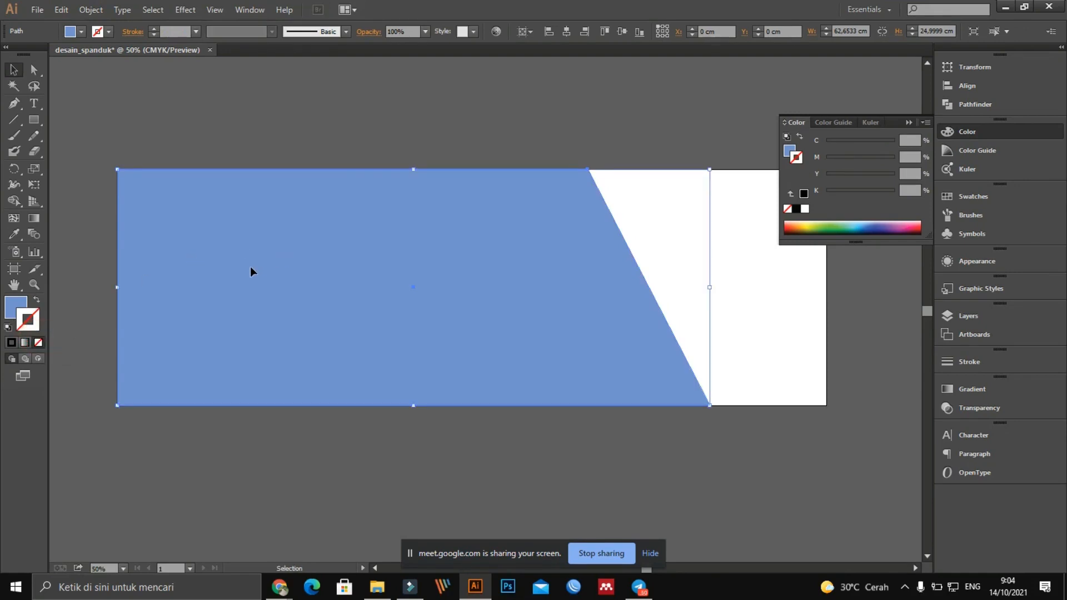
pyautogui.hotkey('ctrl', '1')
pyautogui.moveTo(201, 164)
pyautogui.mouseDown()
pyautogui.moveTo(291, 168)
pyautogui.moveTo(245, 248)
pyautogui.mouseUp()
pyautogui.press('Escape')
pyautogui.press('v')
pyautogui.click(55, 228)
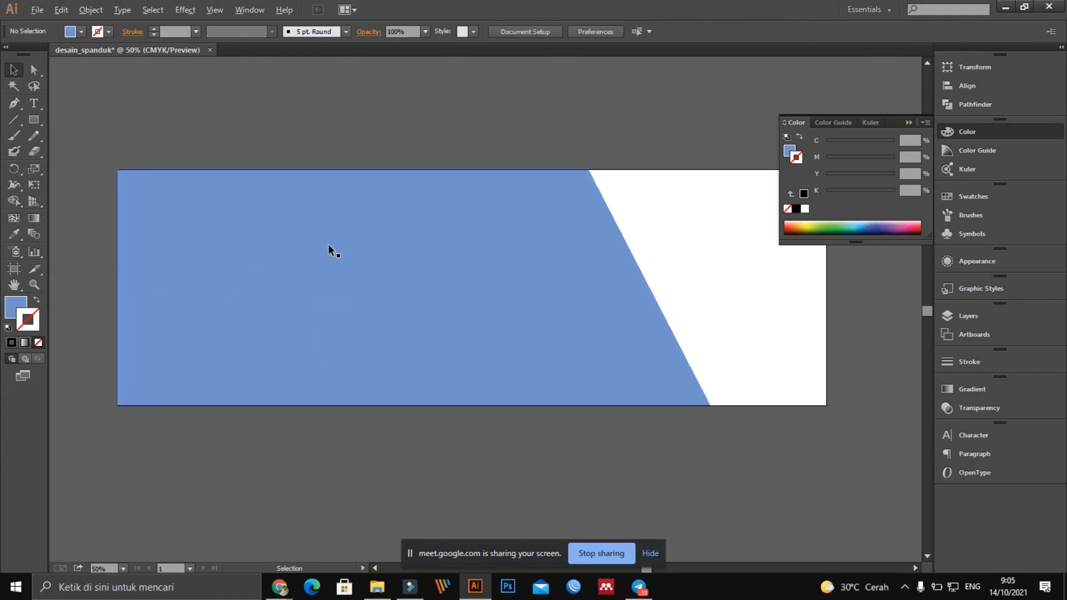
# Examine the blue shape's borders and upper-left corner up close against the artboard edges
pyautogui.hotkey('ctrl', '+')
pyautogui.moveTo(262, 250); pyautogui.dragTo(479, 258)
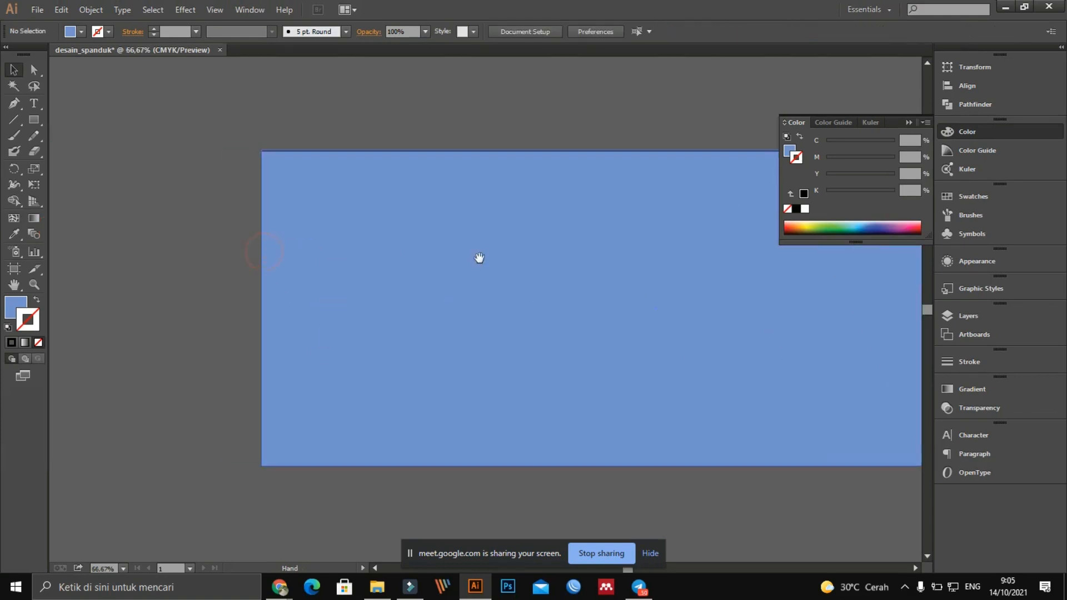
pyautogui.click(450, 232)
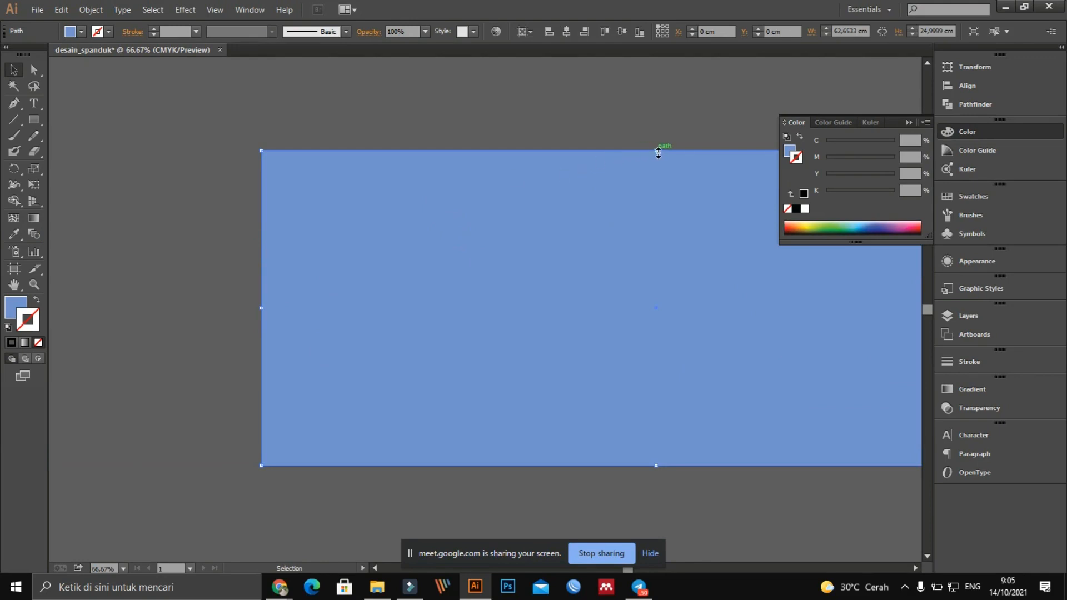
pyautogui.click(149, 188)
pyautogui.keyDown('alt'); pyautogui.scroll(3, 176, 195); pyautogui.keyUp('alt')
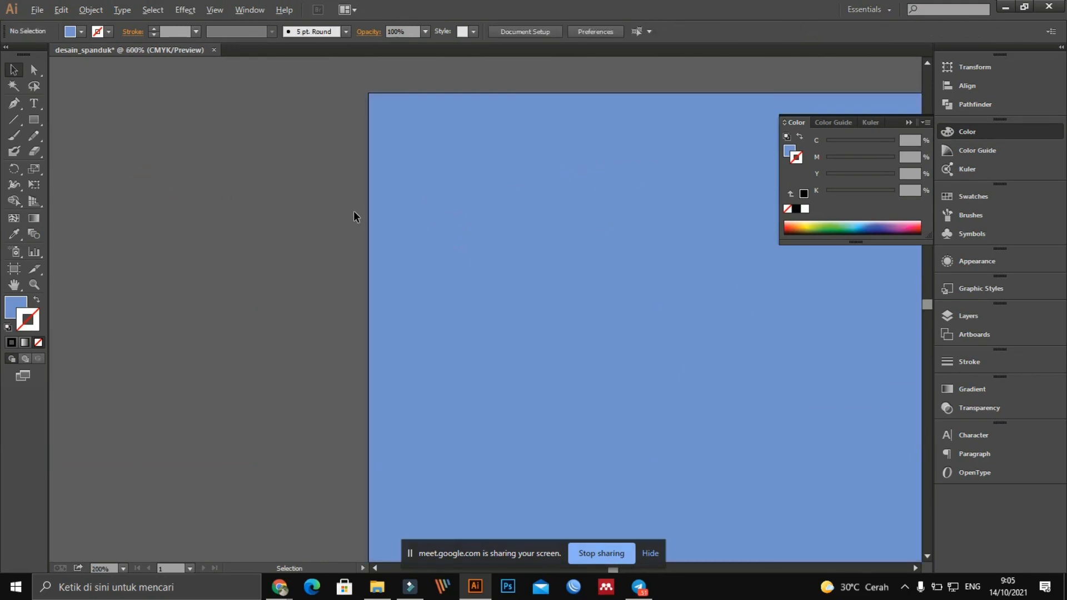
pyautogui.keyDown('alt'); pyautogui.scroll(2, 356, 216); pyautogui.keyUp('alt')
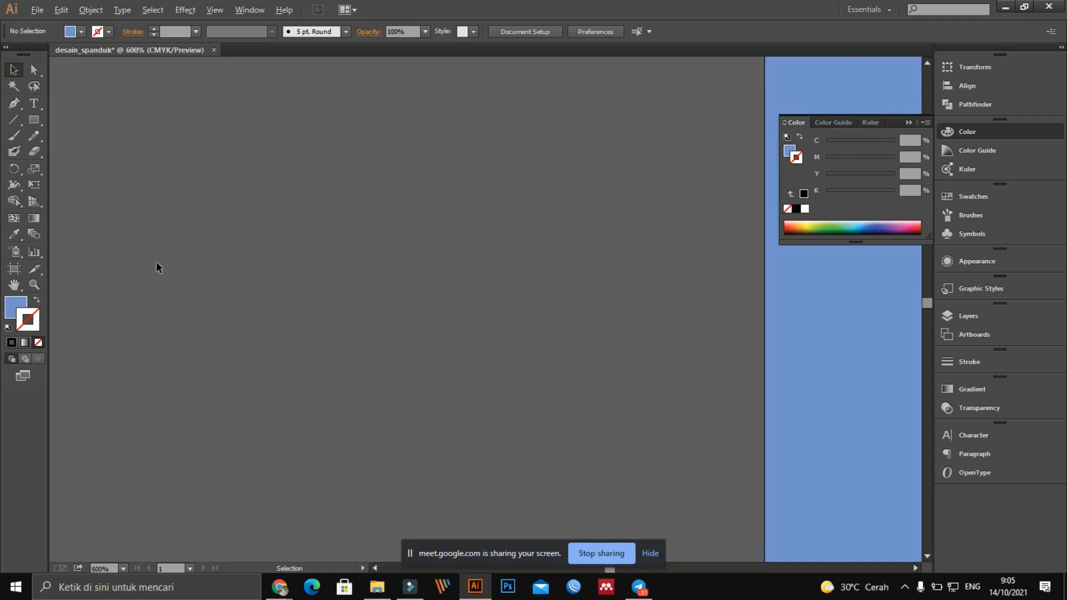
pyautogui.keyDown('alt'); pyautogui.scroll(-2, 388, 283); pyautogui.keyUp('alt')
pyautogui.keyDown('alt'); pyautogui.scroll(-3, 615, 286); pyautogui.keyUp('alt')
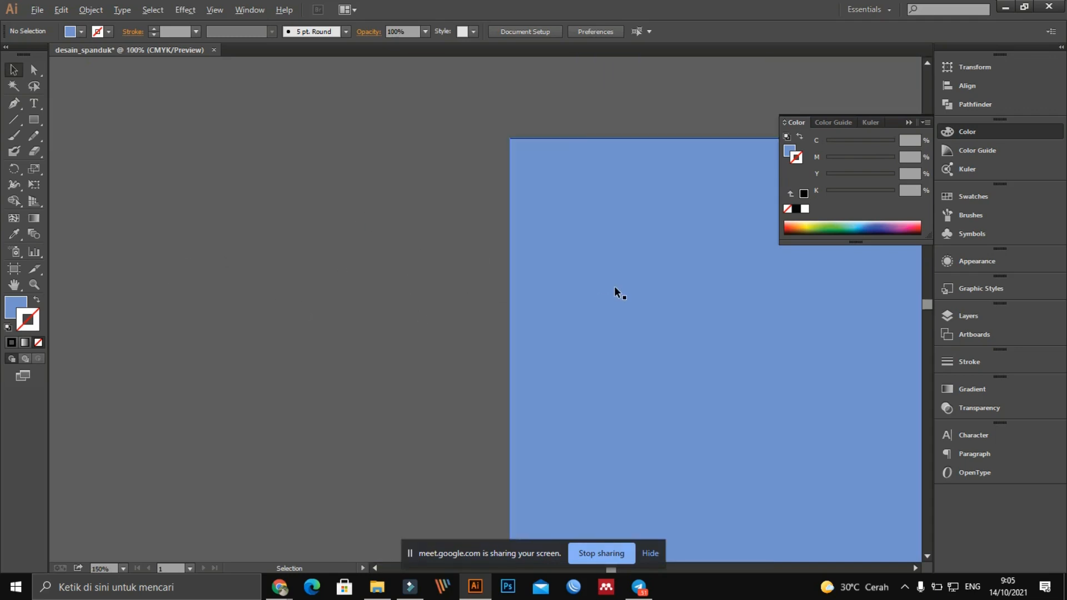
pyautogui.moveTo(660, 341); pyautogui.dragTo(341, 272)
pyautogui.hotkey('ctrl', '-')
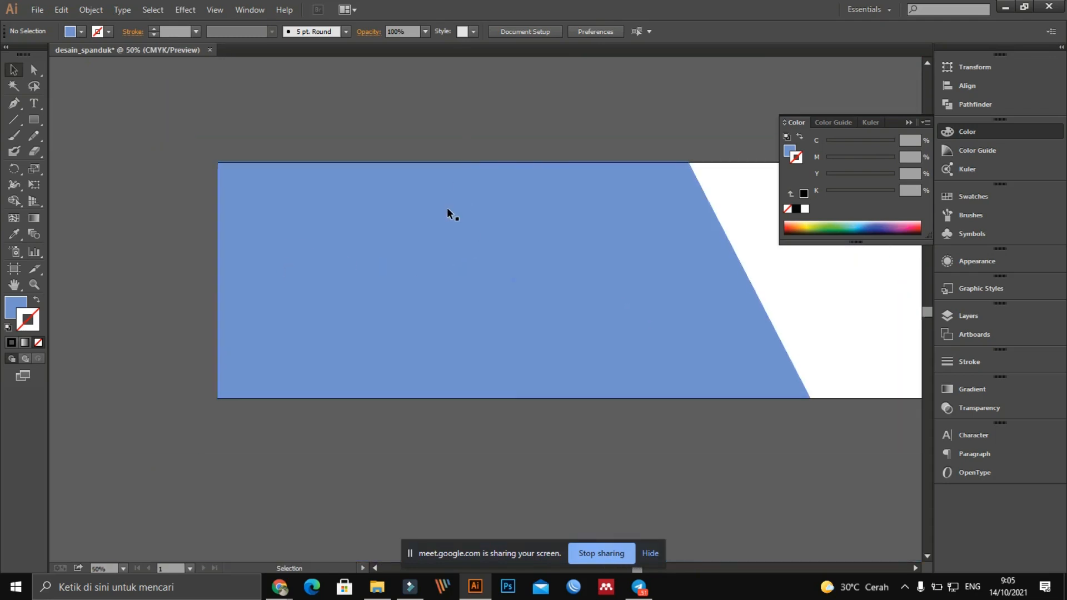
# Isolate the blue slanted shape, move it straight down about 6.42 cm, and return it to X 0, Y 0 on the artboard
pyautogui.doubleClick(447, 209)
pyautogui.moveTo(445, 238); pyautogui.dragTo(445, 298)
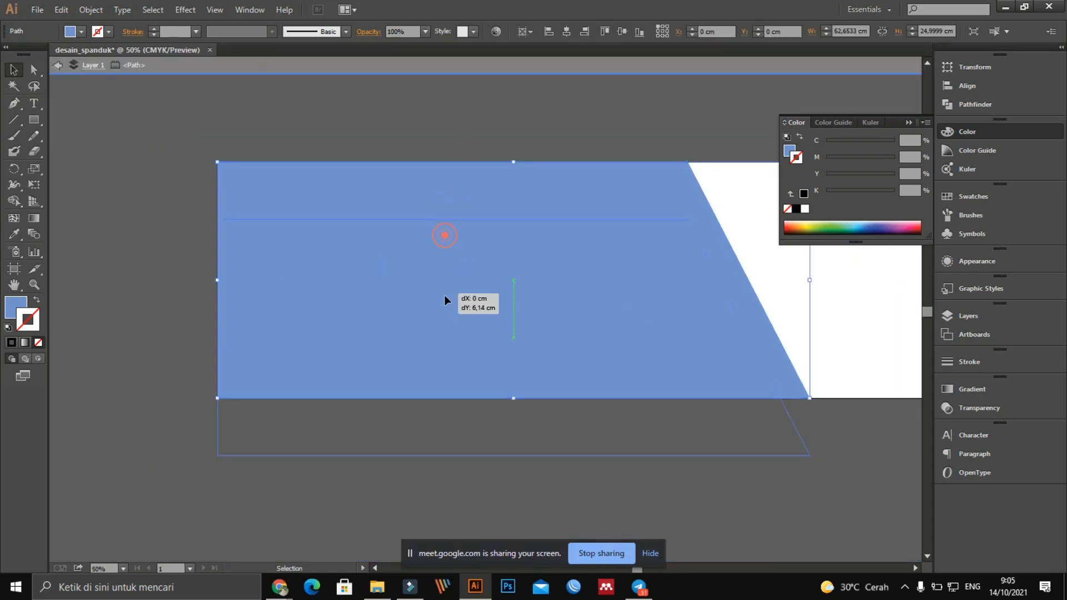
pyautogui.scroll(1, 381, 274)
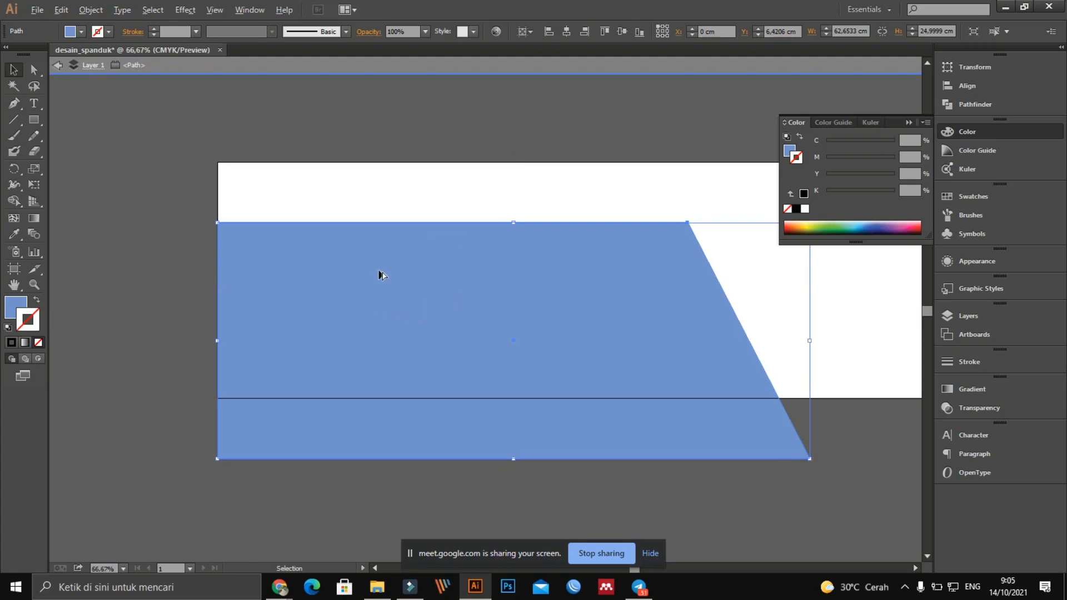
pyautogui.scroll(1, 320, 289)
pyautogui.moveTo(295, 253); pyautogui.dragTo(310, 352)
pyautogui.moveTo(265, 326); pyautogui.dragTo(263, 206)
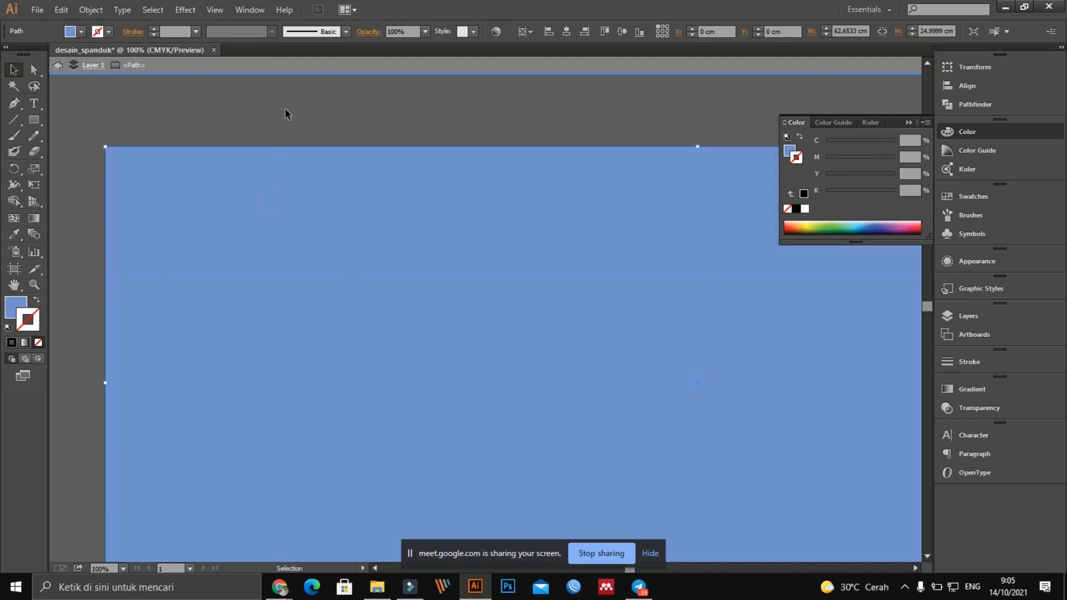
pyautogui.click(285, 109)
# Duplicate the blue slanted shape, placing the copy about 3.03 cm to the right at the same height
pyautogui.scroll(-3, 289, 291)
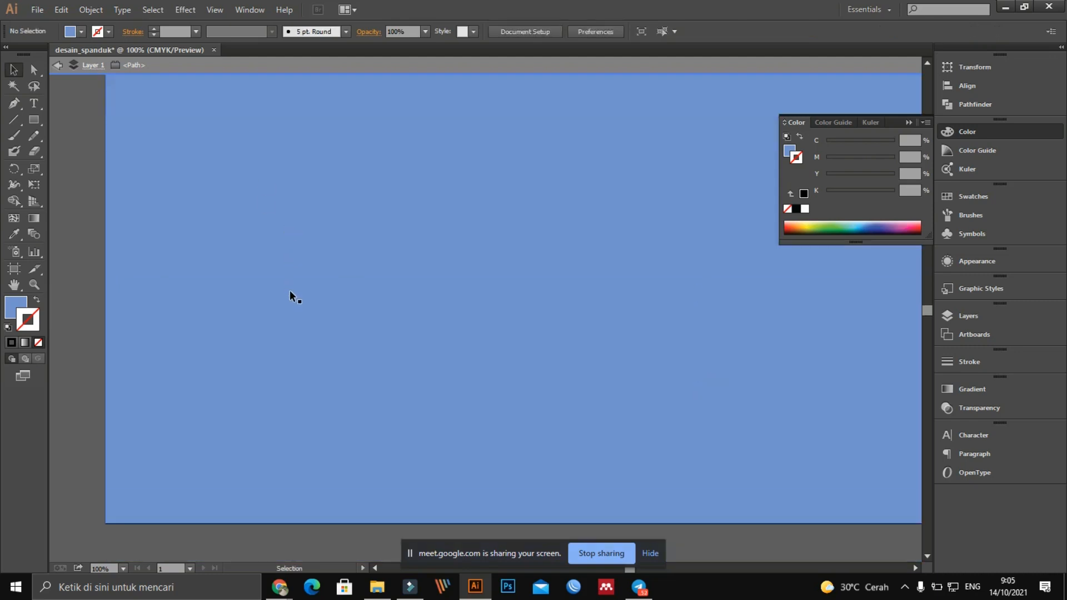
pyautogui.scroll(3, 290, 291)
pyautogui.scroll(-2, 305, 288)
pyautogui.press('space')
pyautogui.moveTo(574, 183); pyautogui.dragTo(469, 182)
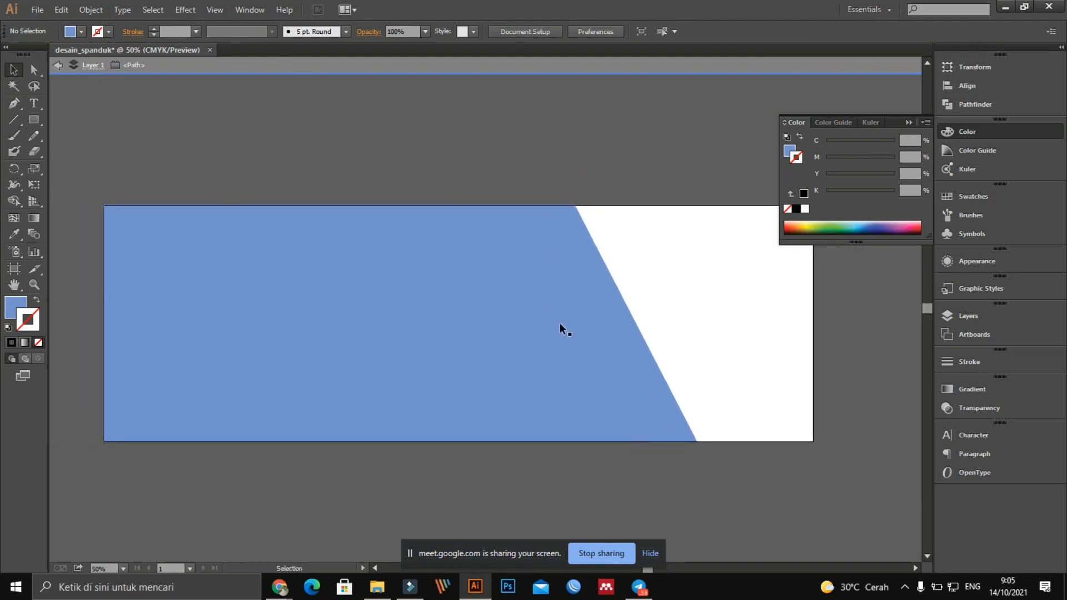
pyautogui.click(456, 316)
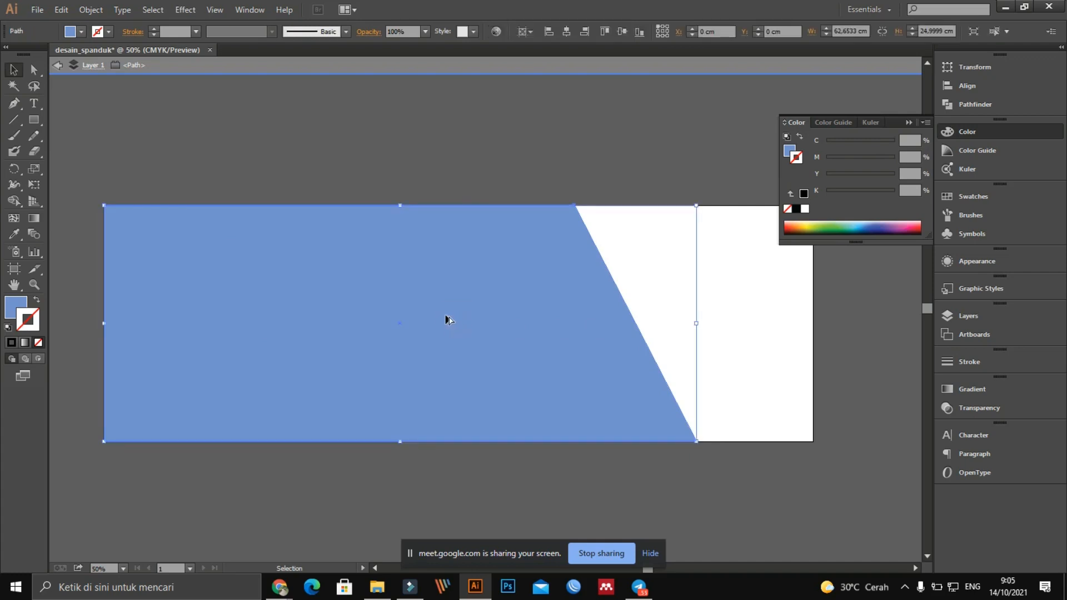
pyautogui.moveTo(442, 317); pyautogui.dragTo(471, 319)
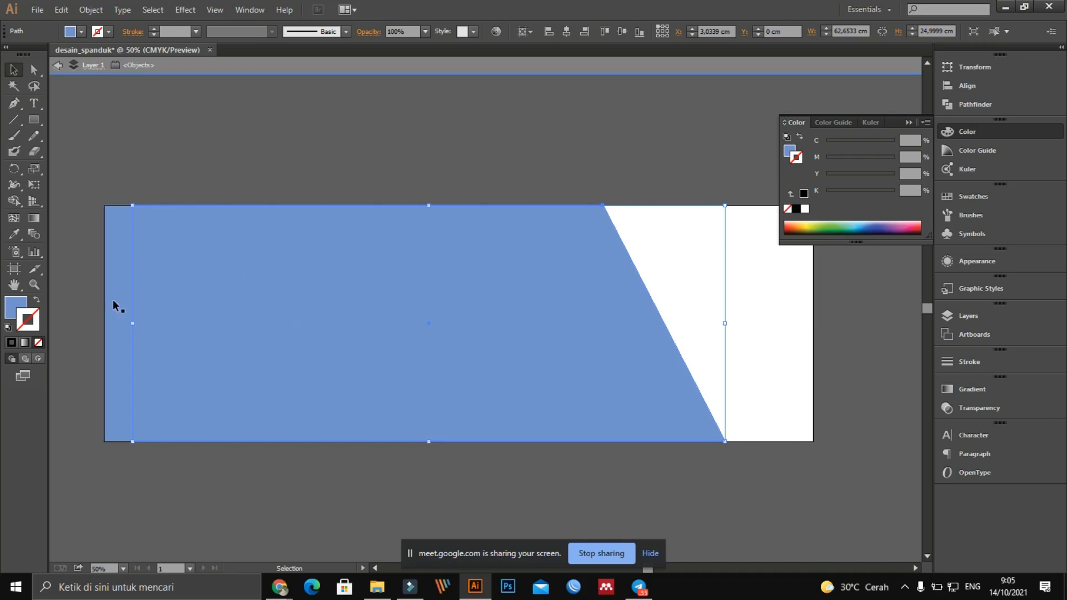
# Bring the original blue shape in front of its offset copy, and select the copy
pyautogui.click(111, 283)
pyautogui.rightClick(111, 283)
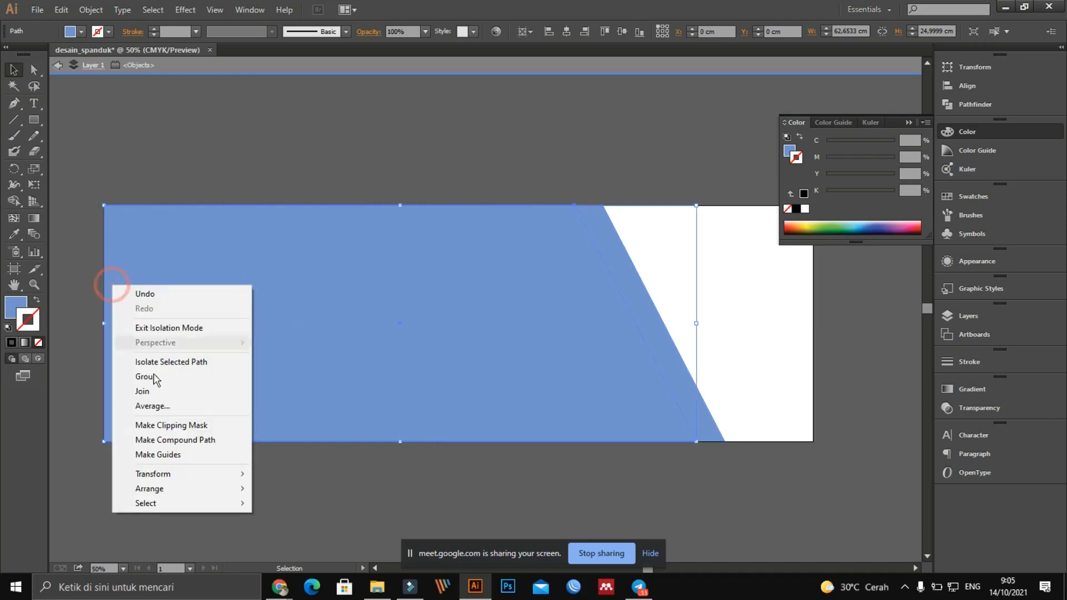
pyautogui.moveTo(169, 486)
pyautogui.click(279, 488)
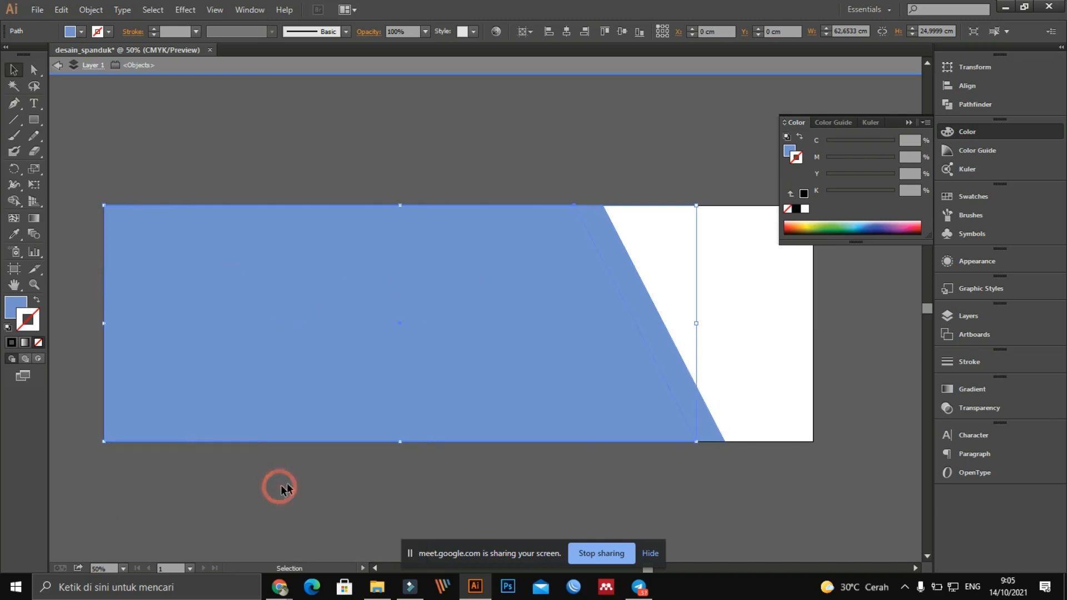
pyautogui.click(639, 140)
pyautogui.click(612, 232)
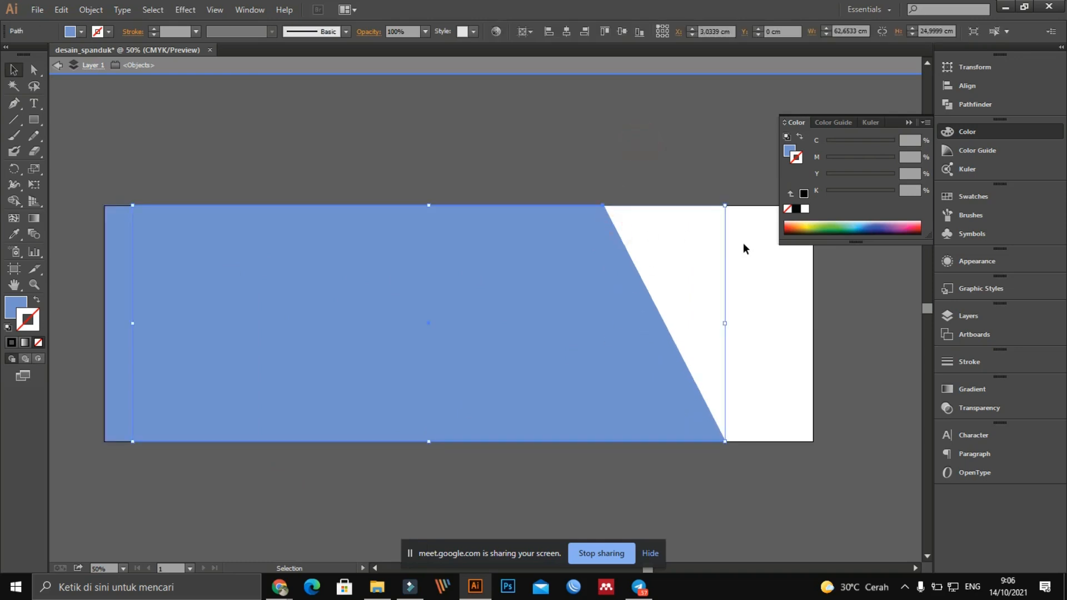
pyautogui.click(809, 226)
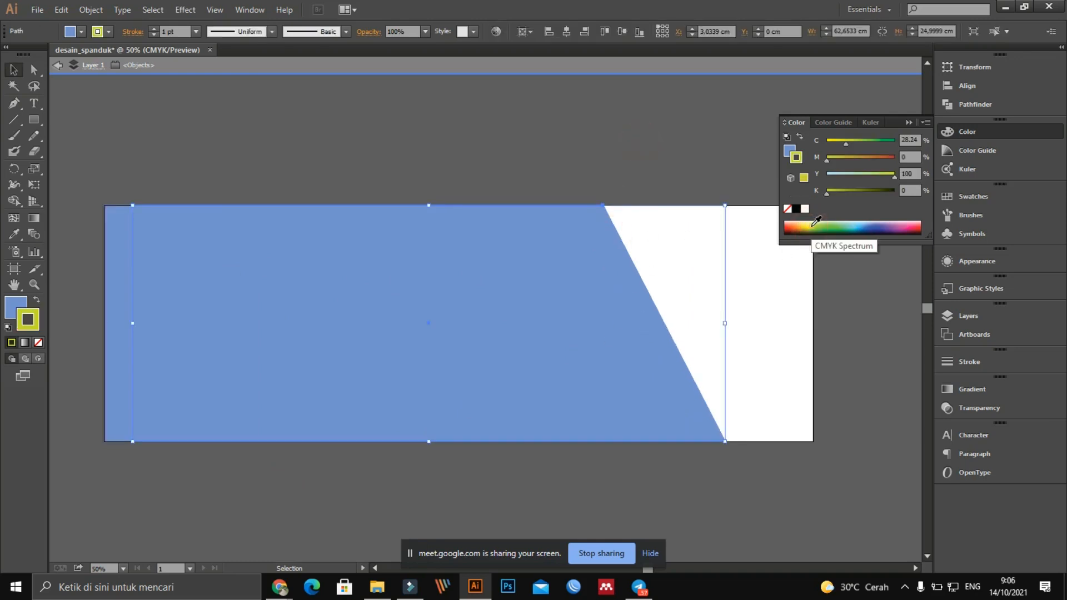
pyautogui.click(819, 225)
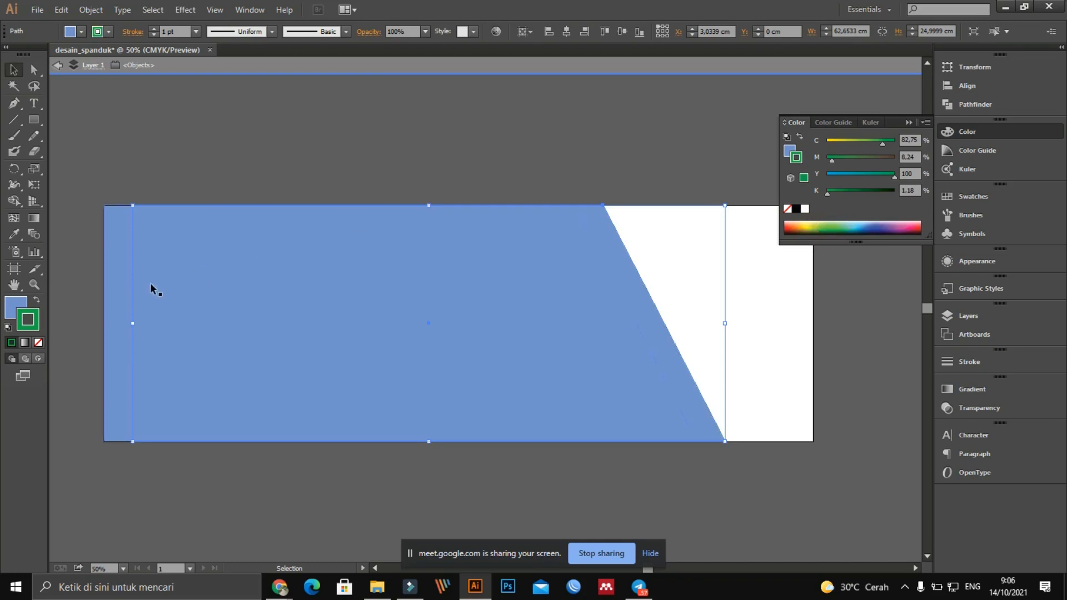
pyautogui.hotkey('ctrl', 'z')
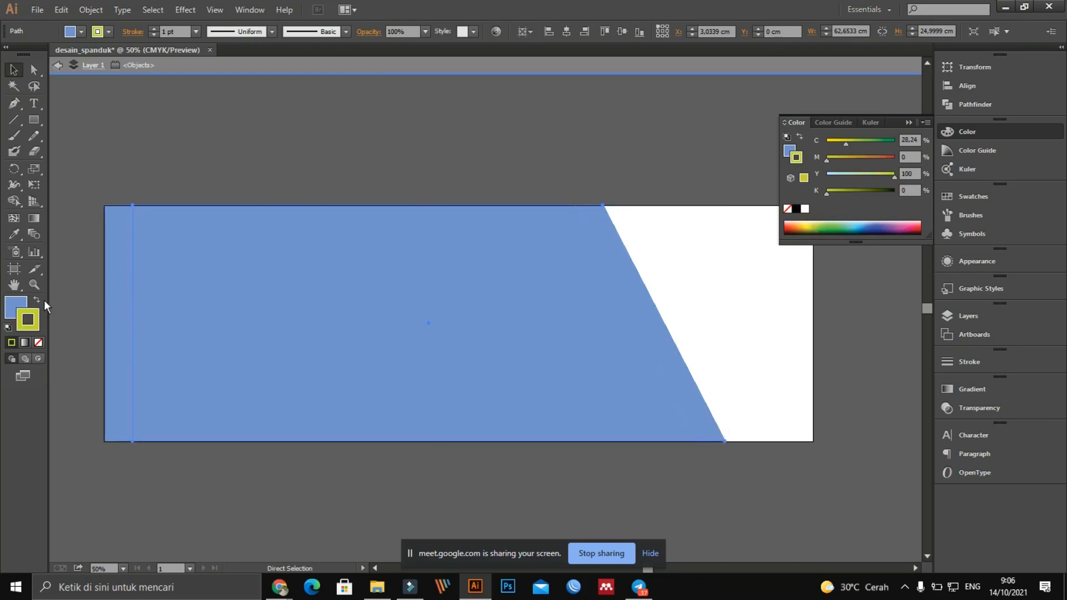
pyautogui.click(39, 341)
# Fill the offset copy with bright yellow (C 8.24, M 0, Y 95.29, K 0), forming a slanted stripe, and deselect it
pyautogui.click(15, 307)
pyautogui.press('v')
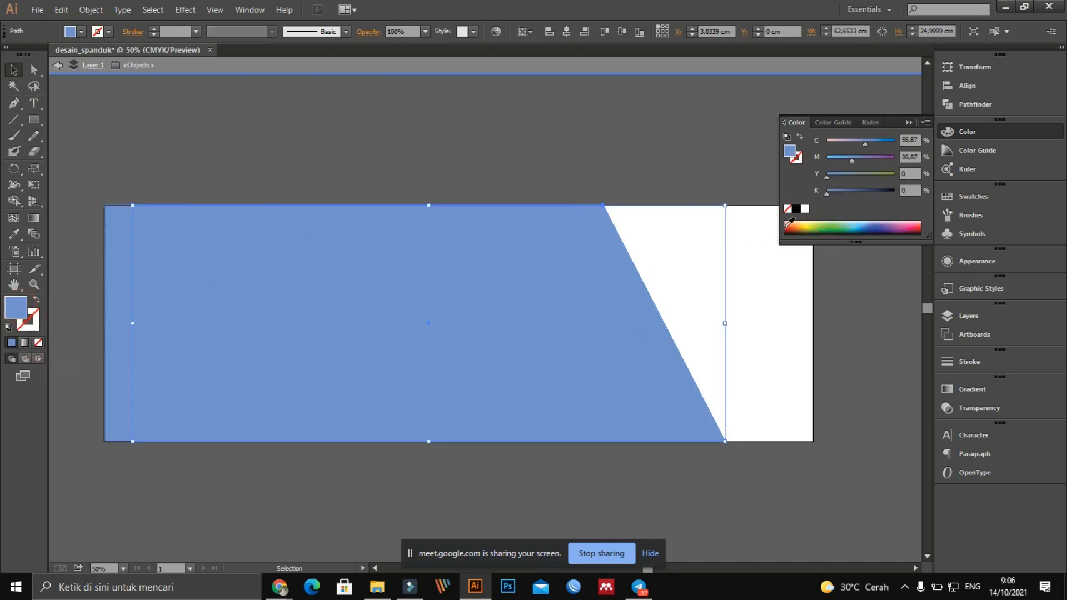
pyautogui.click(806, 224)
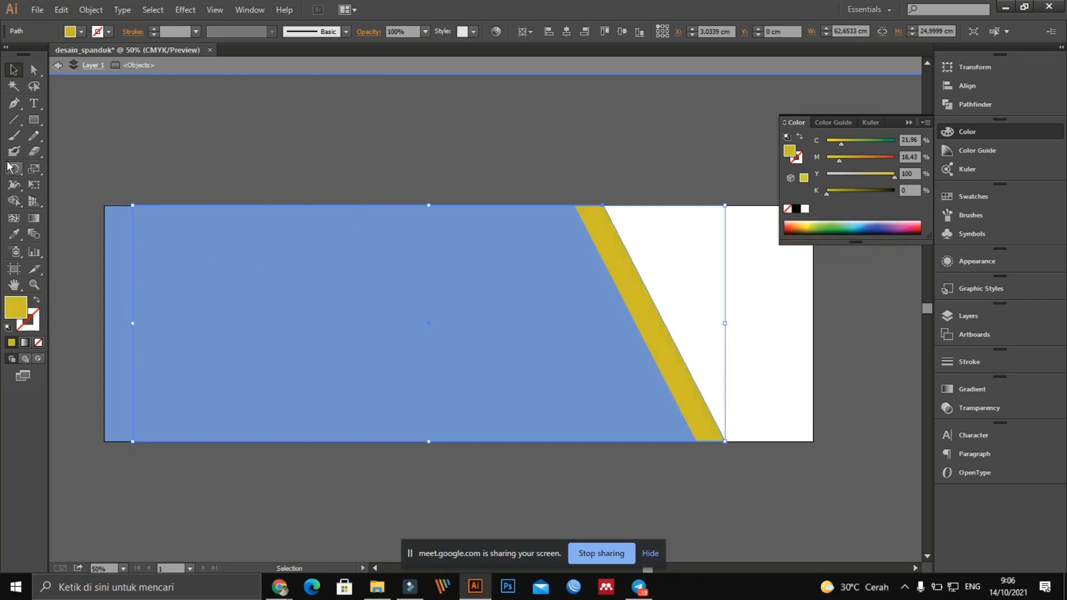
pyautogui.click(859, 222)
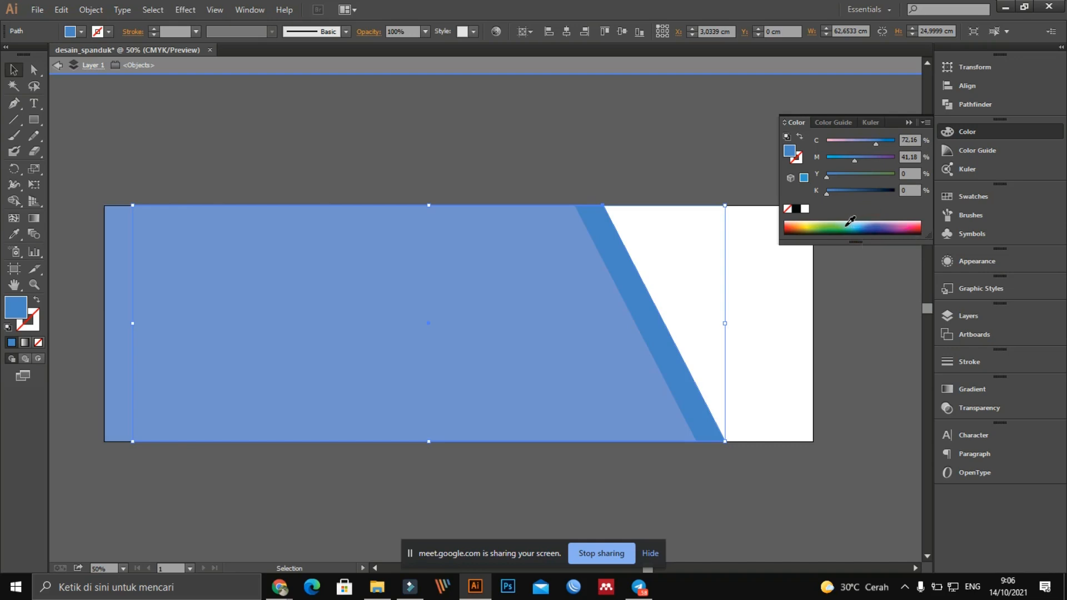
pyautogui.click(842, 223)
pyautogui.click(821, 223)
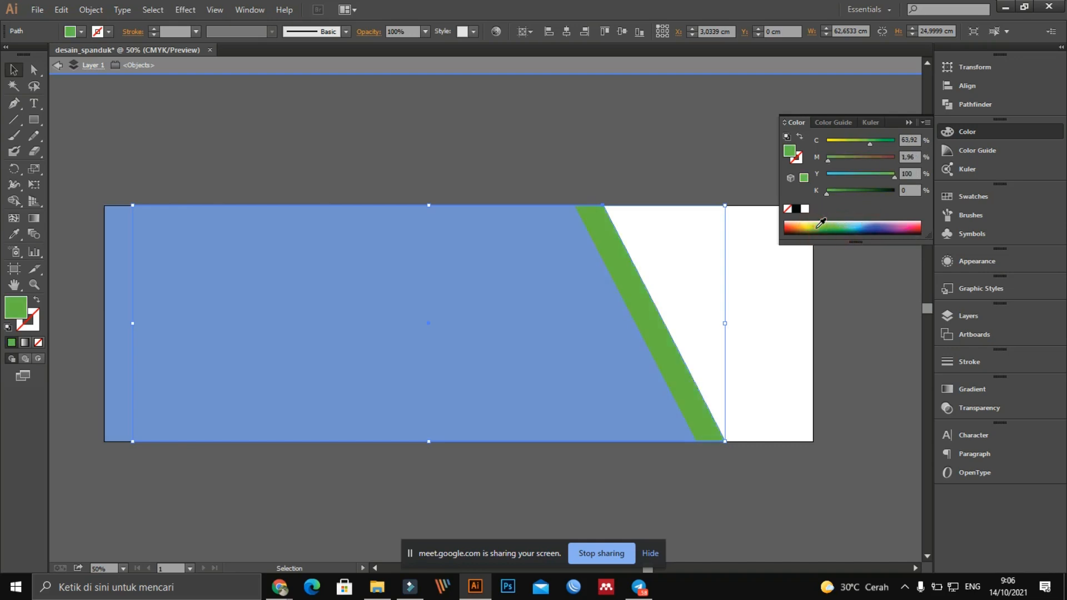
pyautogui.click(810, 222)
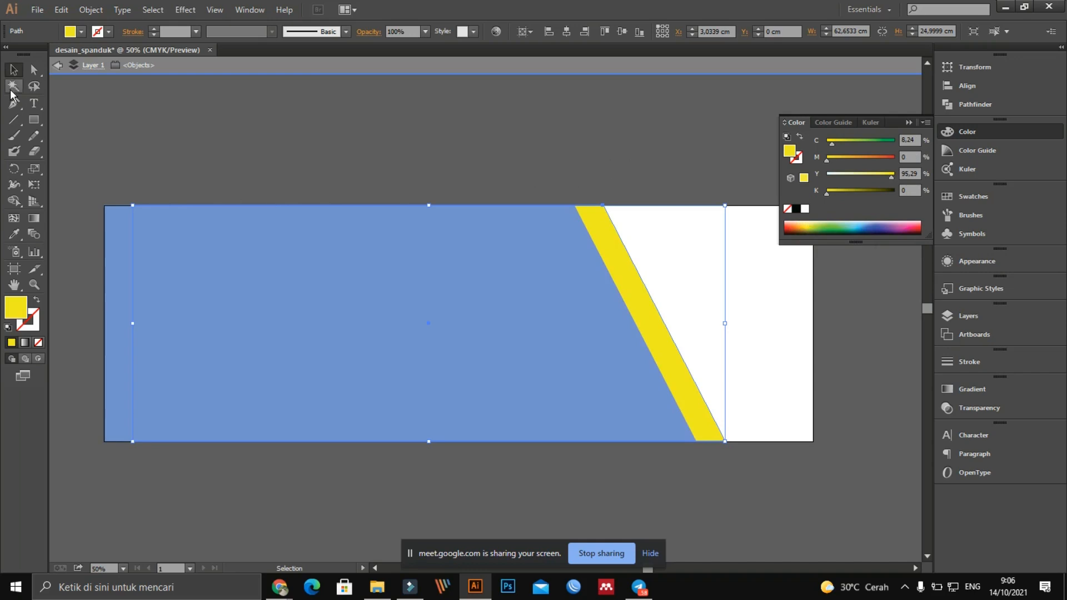
pyautogui.click(14, 71)
pyautogui.click(200, 133)
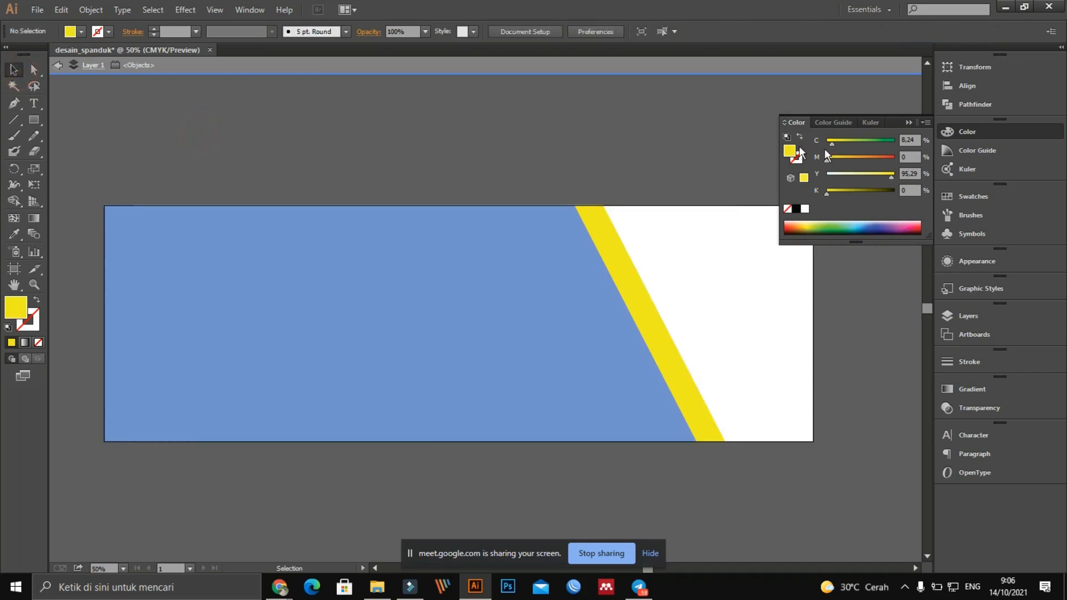
pyautogui.click(905, 124)
pyautogui.scroll(1, 732, 155)
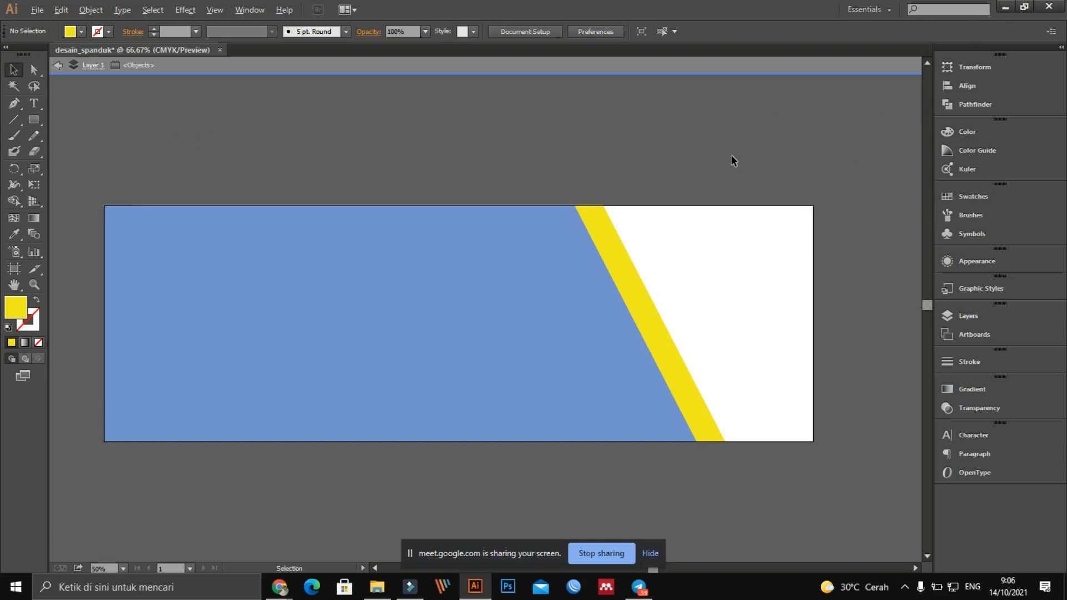
pyautogui.scroll(1, 612, 158)
pyautogui.moveTo(526, 193); pyautogui.dragTo(567, 100)
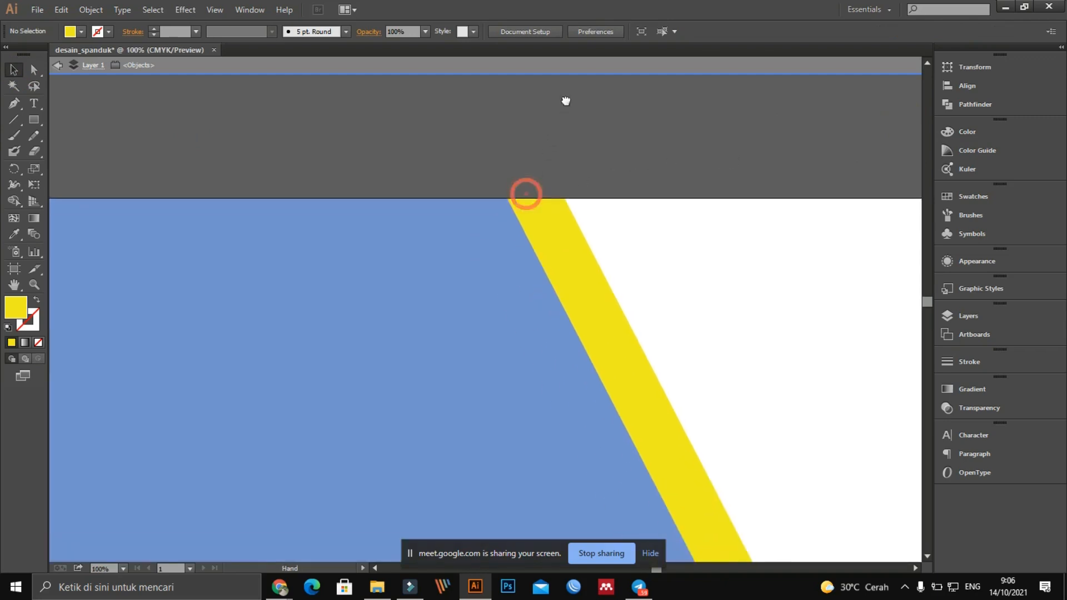
pyautogui.moveTo(698, 363); pyautogui.dragTo(664, 239)
pyautogui.moveTo(734, 224); pyautogui.dragTo(729, 310)
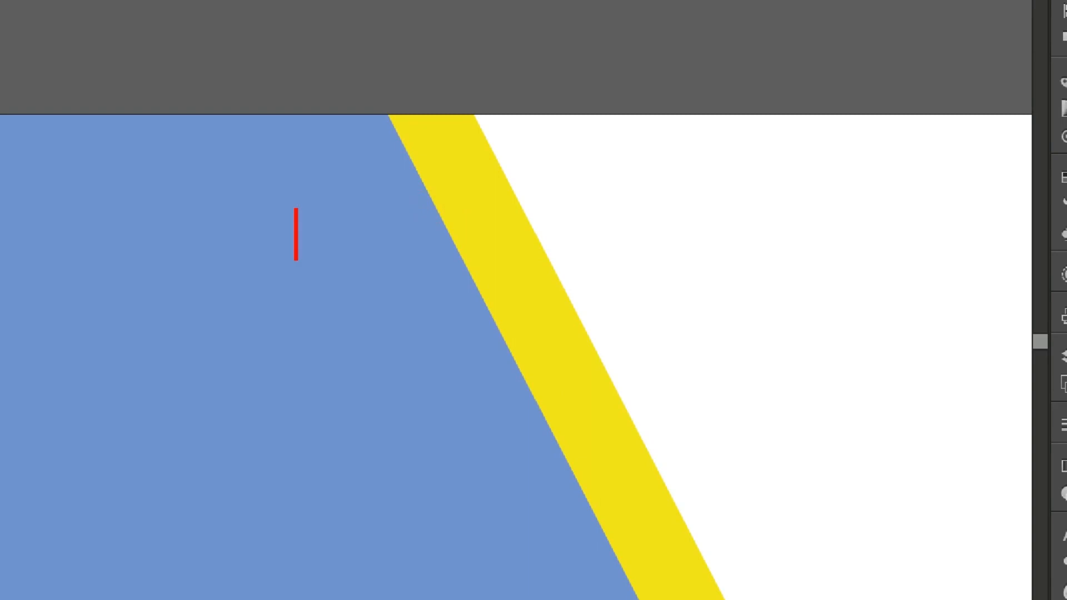
pyautogui.write('warn')
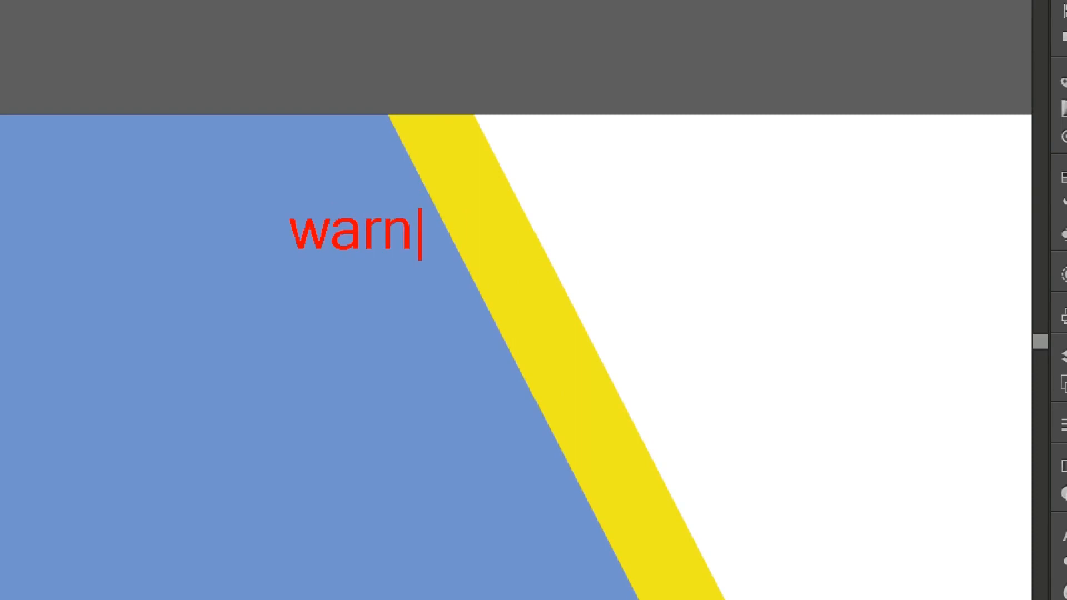
pyautogui.write('a hija')
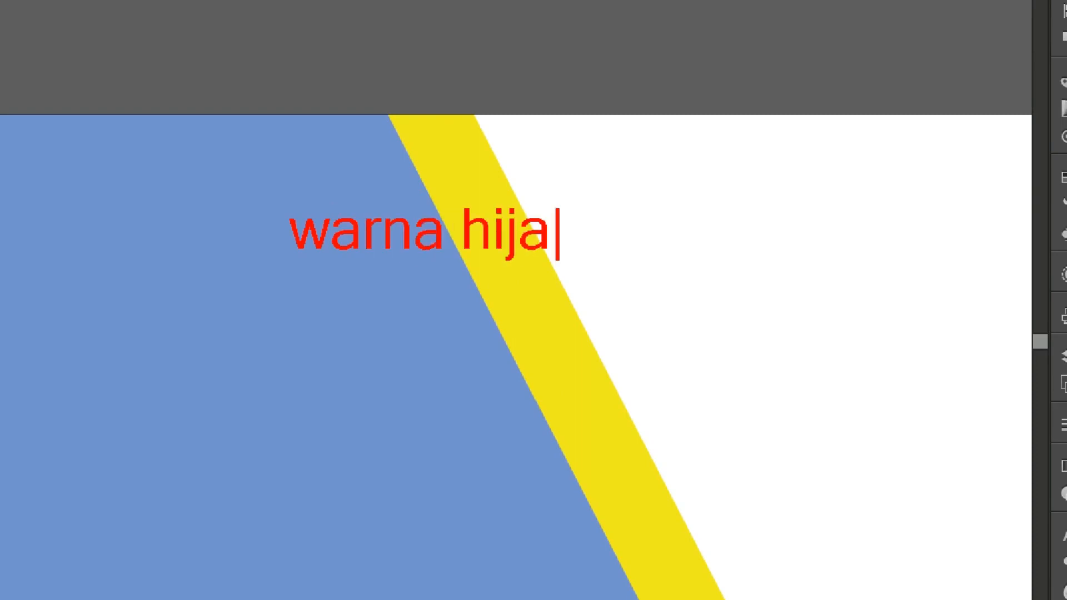
pyautogui.write('u--biru')
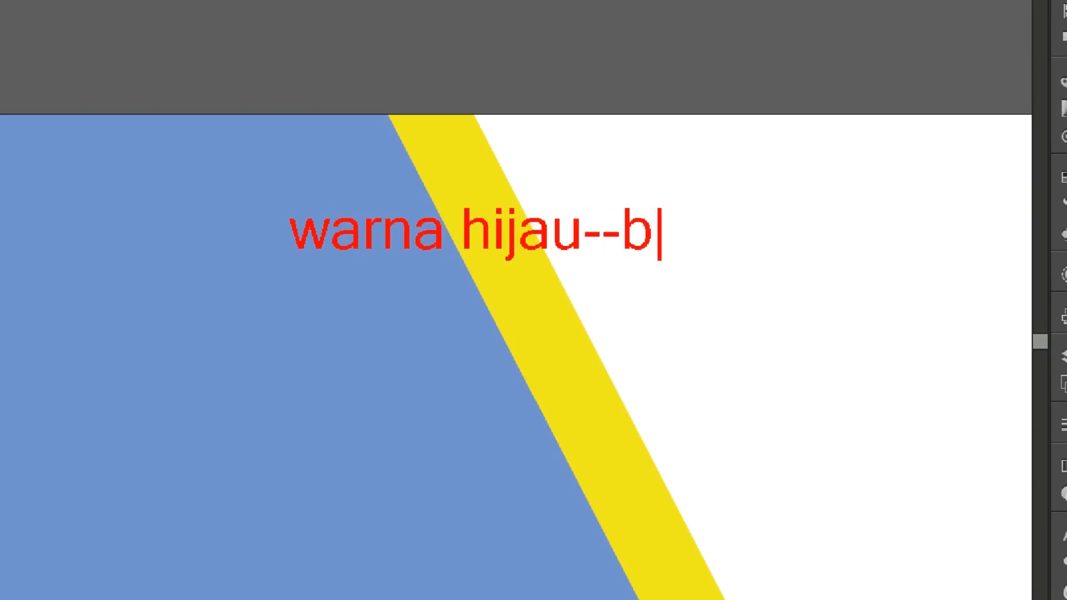
pyautogui.press('Escape')
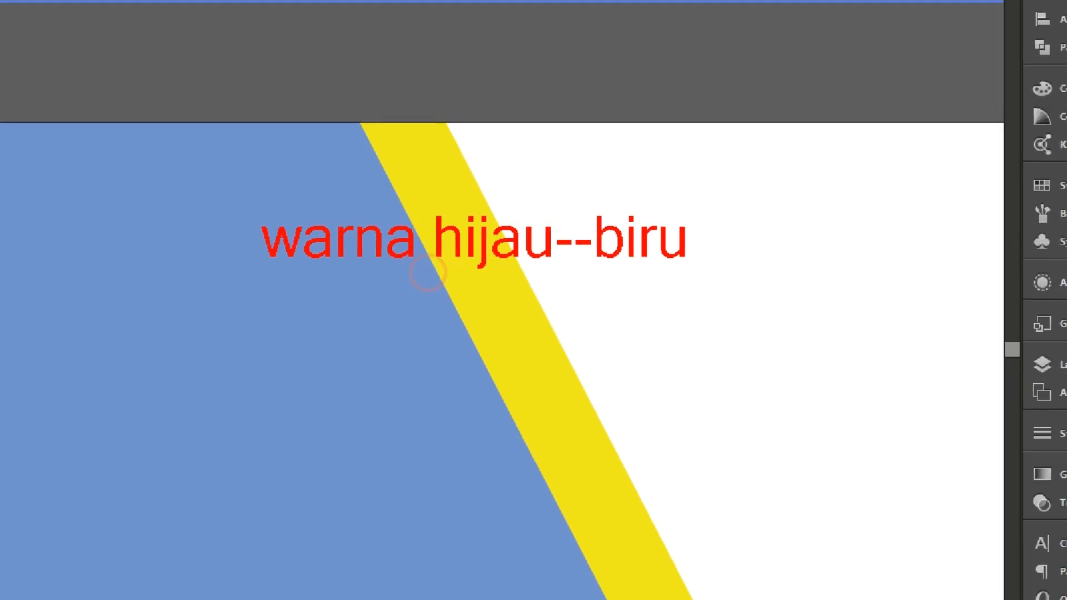
pyautogui.click(744, 206)
pyautogui.moveTo(732, 194); pyautogui.dragTo(816, 299)
pyautogui.moveTo(823, 174); pyautogui.dragTo(740, 284)
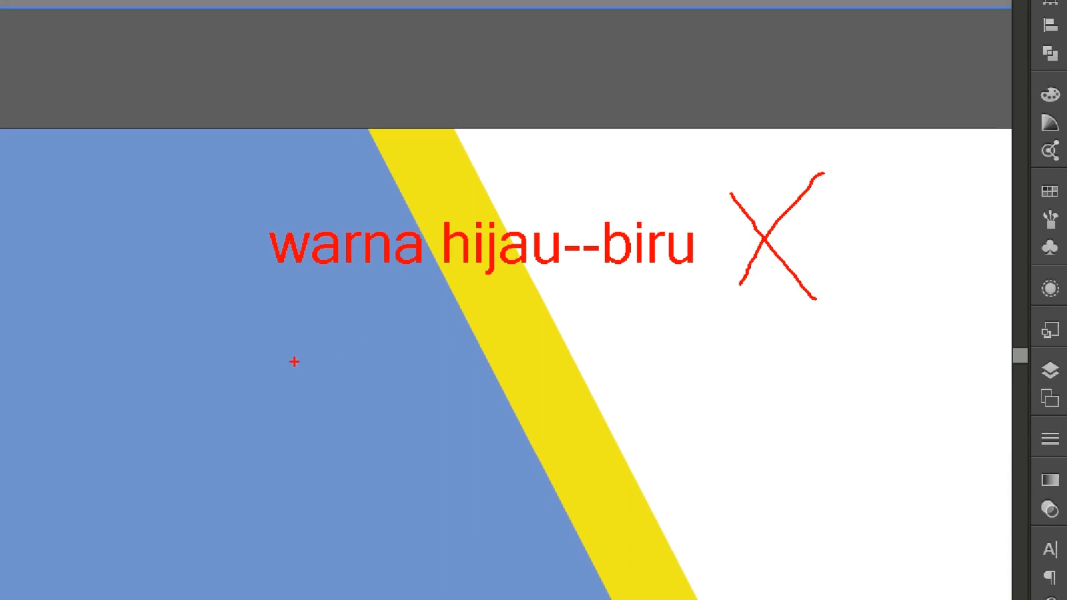
pyautogui.moveTo(261, 343)
pyautogui.mouseDown()
pyautogui.moveTo(293, 334)
pyautogui.moveTo(349, 345)
pyautogui.moveTo(333, 435)
pyautogui.moveTo(248, 413)
pyautogui.moveTo(244, 342)
pyautogui.moveTo(272, 336)
pyautogui.mouseUp()
pyautogui.moveTo(326, 376)
pyautogui.mouseDown()
pyautogui.moveTo(653, 388)
pyautogui.moveTo(689, 416)
pyautogui.mouseUp()
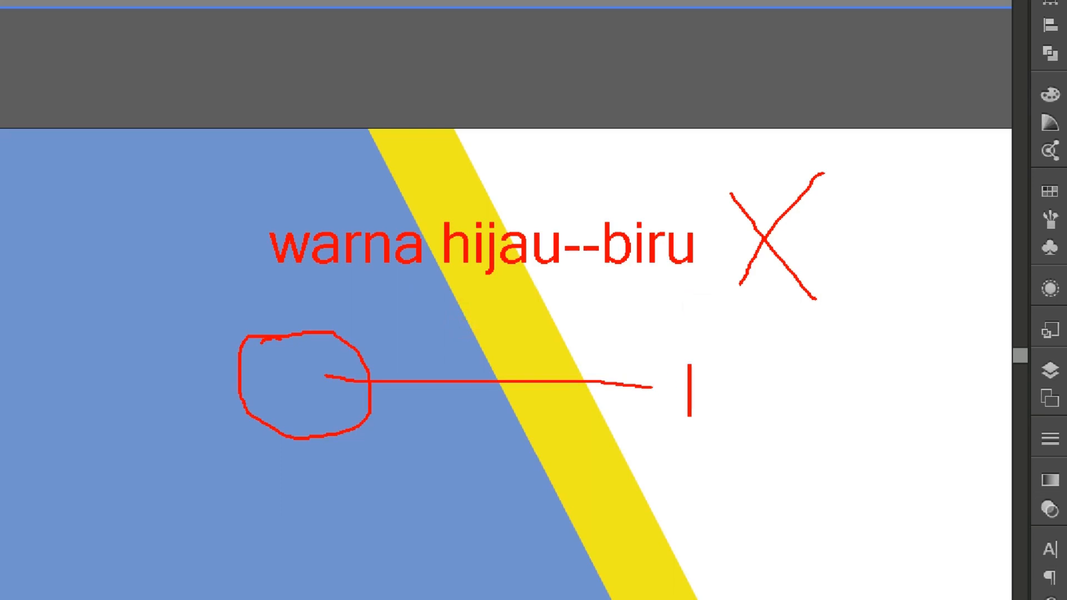
pyautogui.write('warna')
pyautogui.press('Return')
pyautogui.write('a')
pyautogui.press('BackSpace')
pyautogui.write('yang')
pyautogui.press('Return')
pyautogui.write('deka')
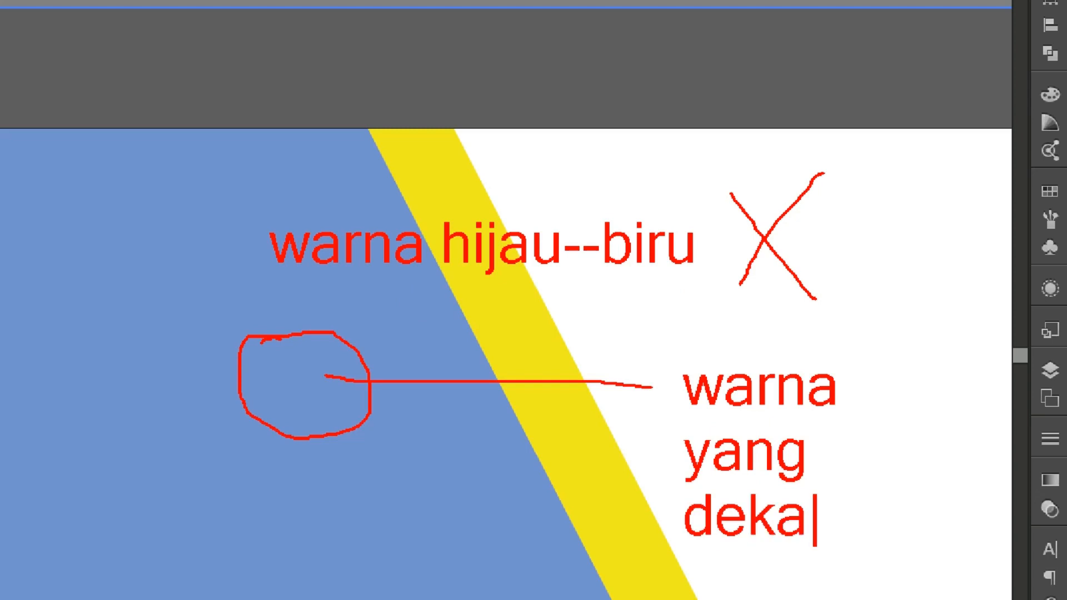
pyautogui.write('t dia')
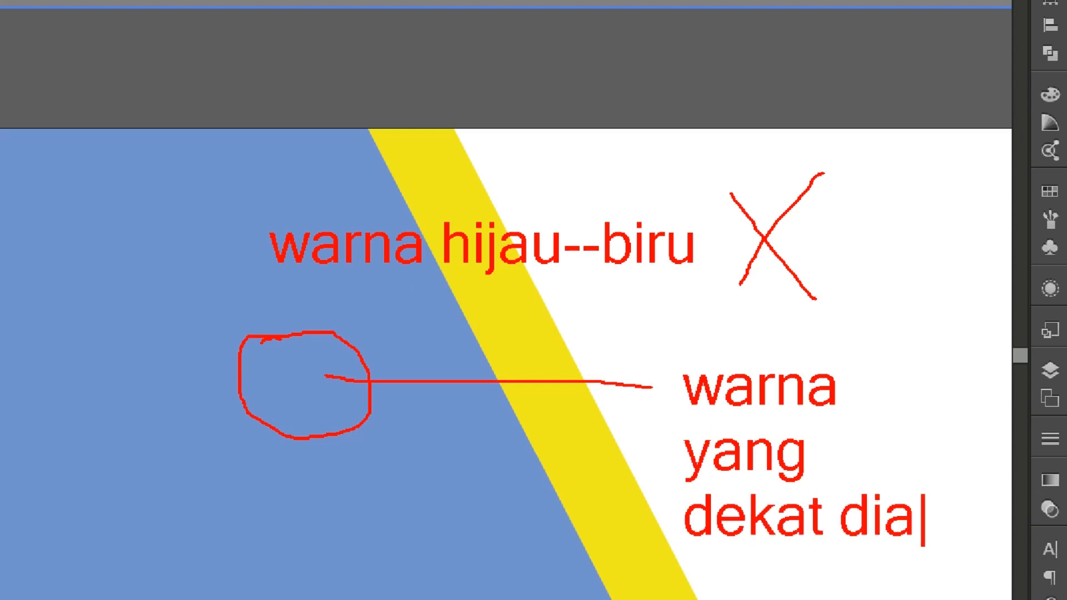
pyautogui.click(702, 303)
pyautogui.moveTo(668, 492)
pyautogui.mouseDown()
pyautogui.moveTo(858, 483)
pyautogui.moveTo(938, 494)
pyautogui.moveTo(937, 536)
pyautogui.moveTo(806, 556)
pyautogui.moveTo(677, 521)
pyautogui.mouseUp()
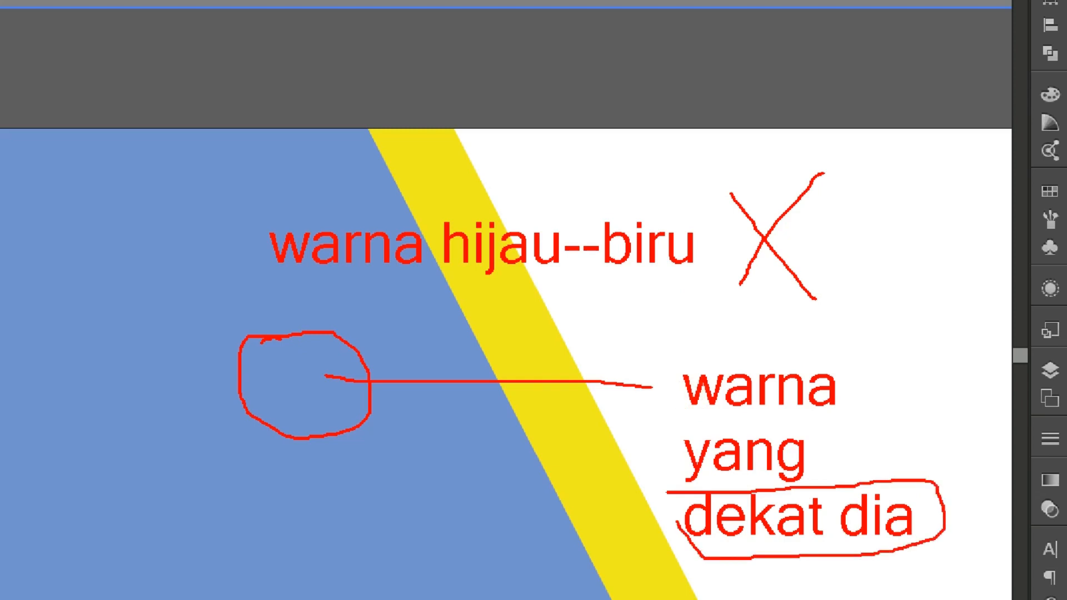
pyautogui.moveTo(395, 451)
pyautogui.mouseDown()
pyautogui.moveTo(431, 439)
pyautogui.moveTo(416, 451)
pyautogui.mouseUp()
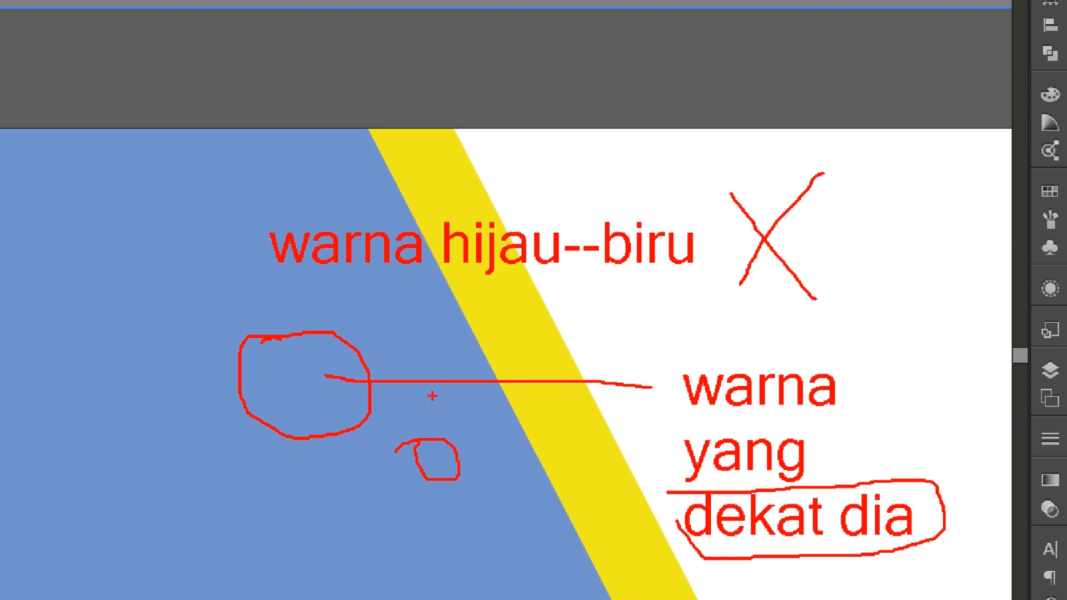
pyautogui.moveTo(103, 151)
pyautogui.mouseDown()
pyautogui.moveTo(154, 153)
pyautogui.moveTo(189, 272)
pyautogui.moveTo(113, 239)
pyautogui.moveTo(105, 157)
pyautogui.mouseUp()
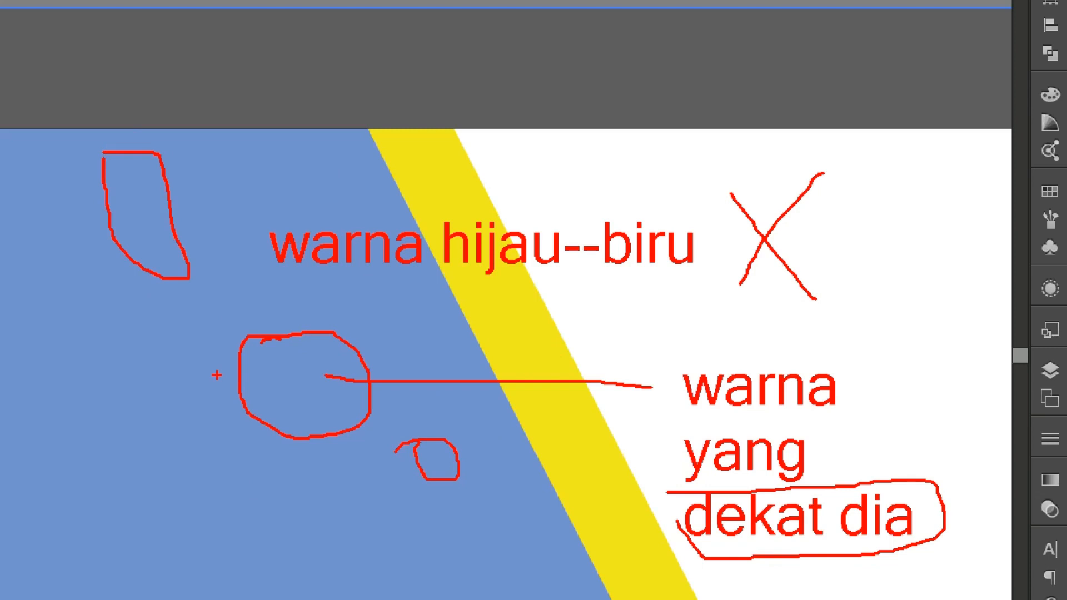
pyautogui.press('Escape')
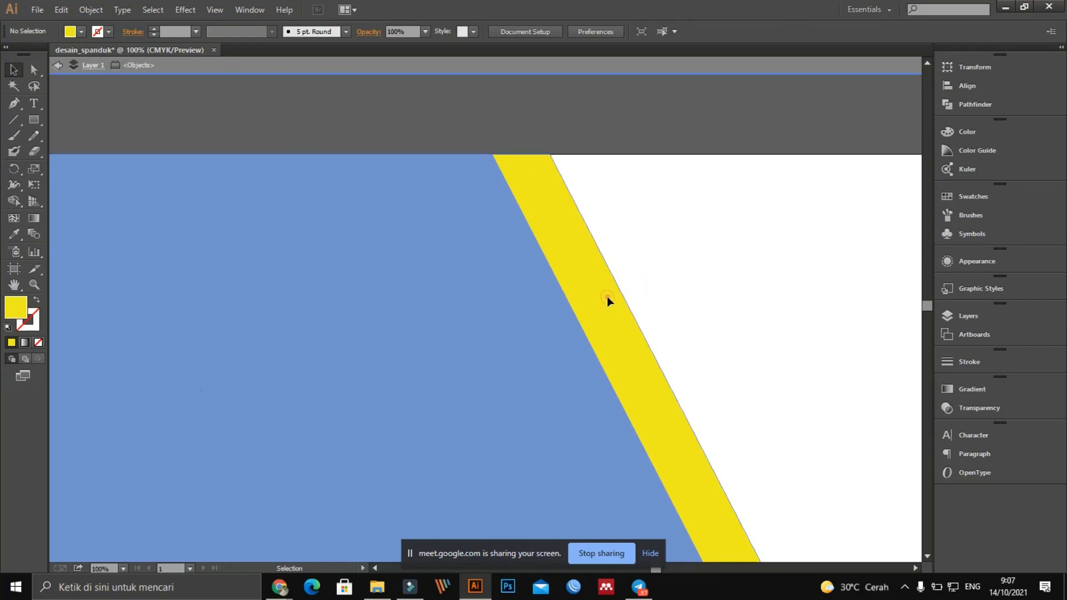
# Fill the yellow slanted stripe with the green swatch C=85 M=10 Y=100 K=10 and deselect it
pyautogui.click(607, 296)
pyautogui.click(973, 196)
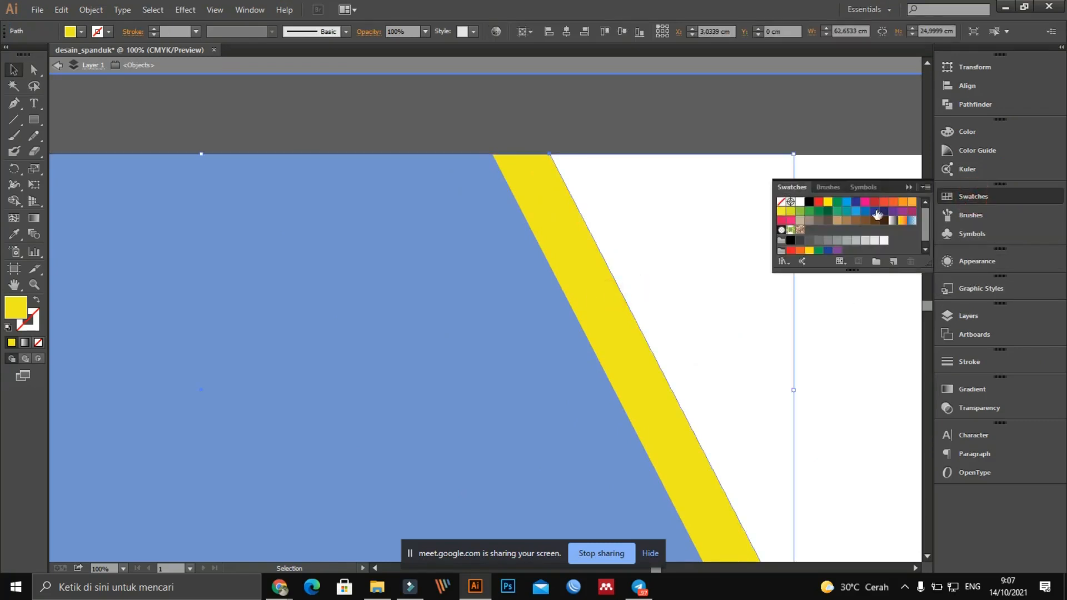
pyautogui.click(819, 213)
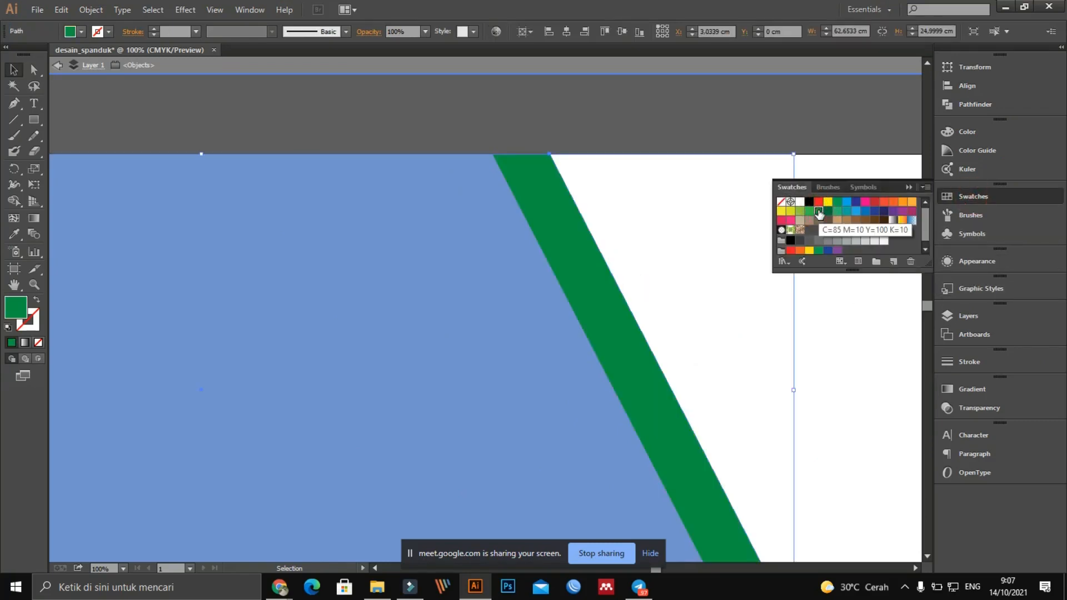
pyautogui.click(659, 253)
# Check the light blue shape's colour mix, and fill the slanted stripe with darker blue (C 93.33, M 77.25, Y 0, K 0)
pyautogui.click(499, 323)
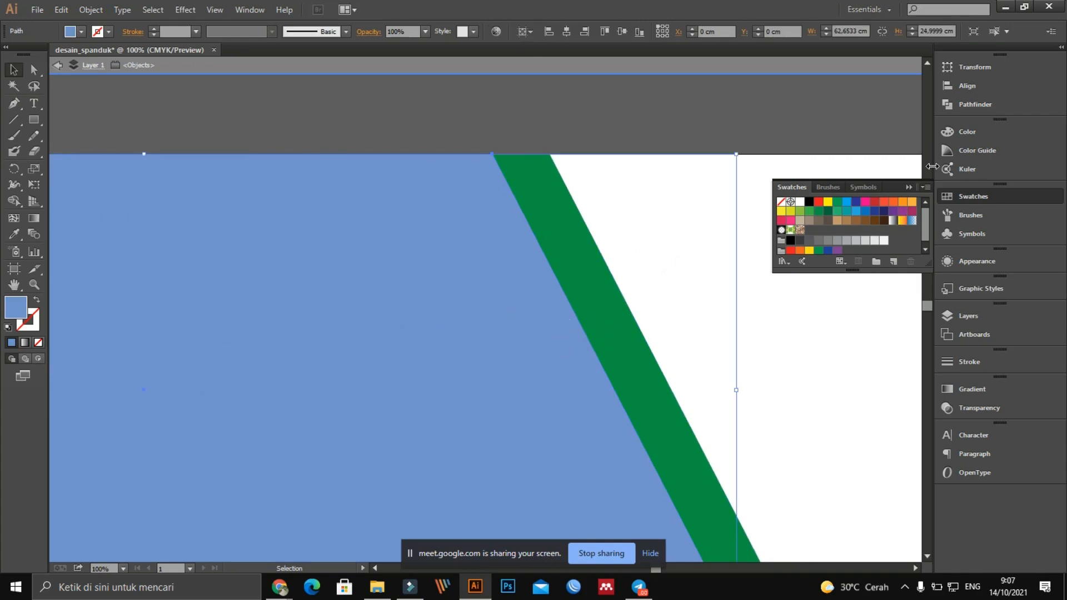
pyautogui.click(950, 150)
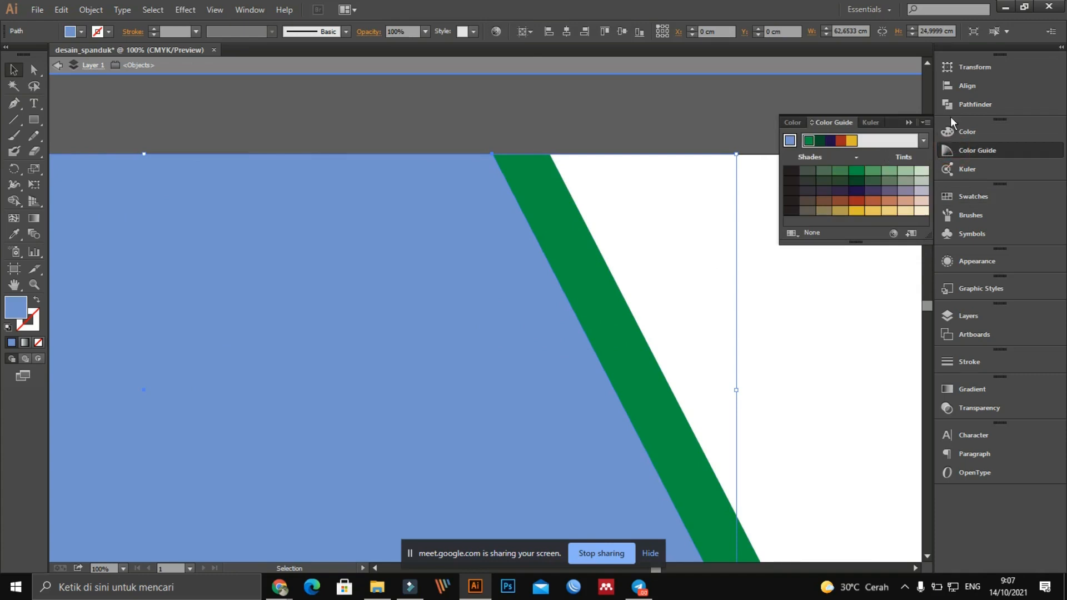
pyautogui.click(953, 130)
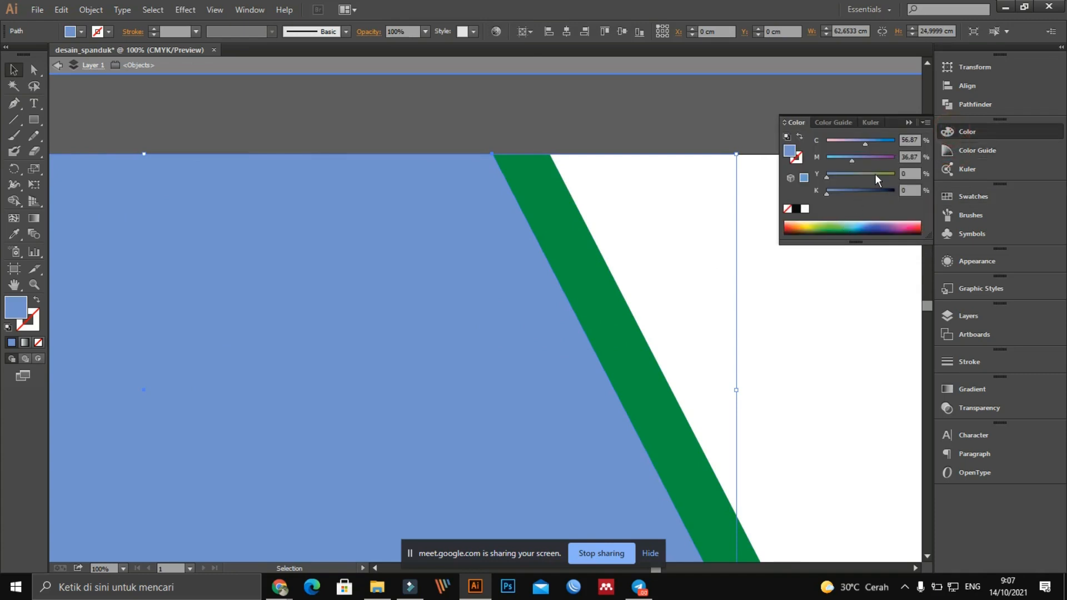
pyautogui.click(590, 264)
pyautogui.click(849, 227)
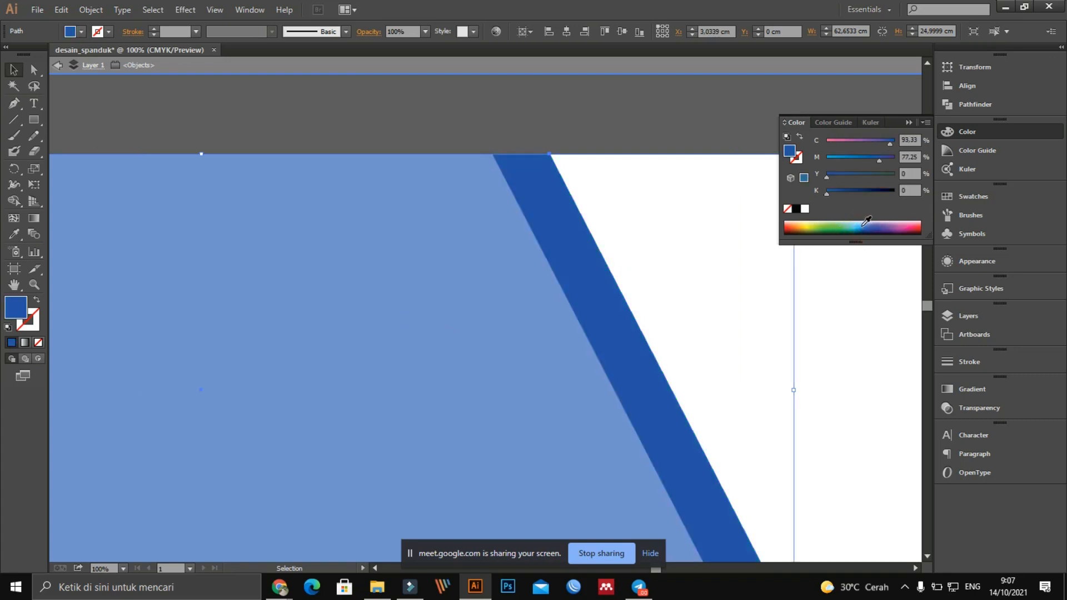
pyautogui.click(652, 260)
pyautogui.click(645, 135)
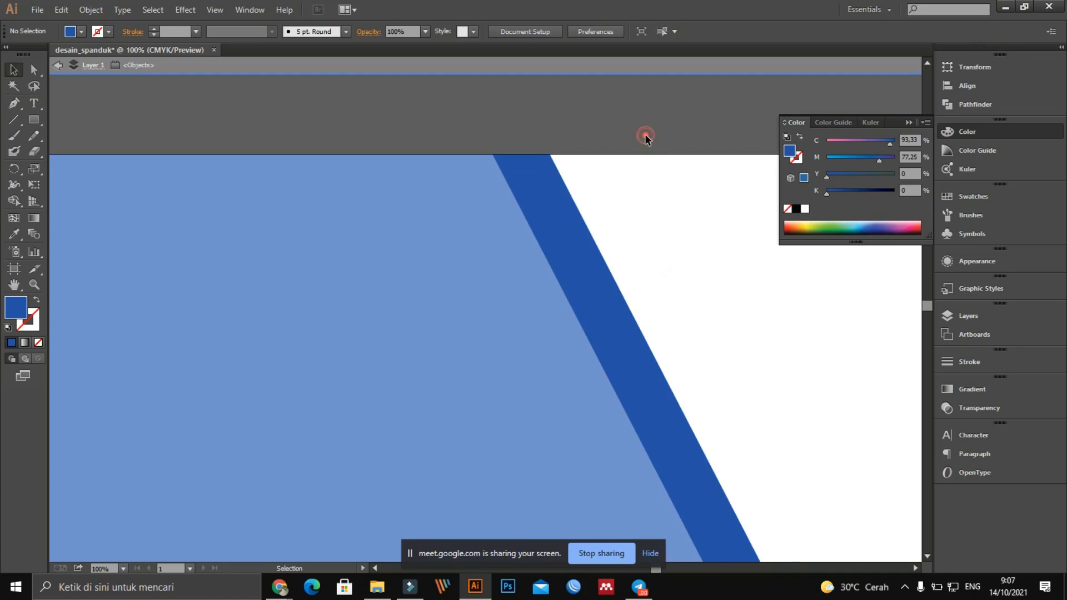
pyautogui.click(907, 121)
# Examine the dark blue stripe against the light blue background, both close up and across the whole banner
pyautogui.scroll(-2, 708, 286)
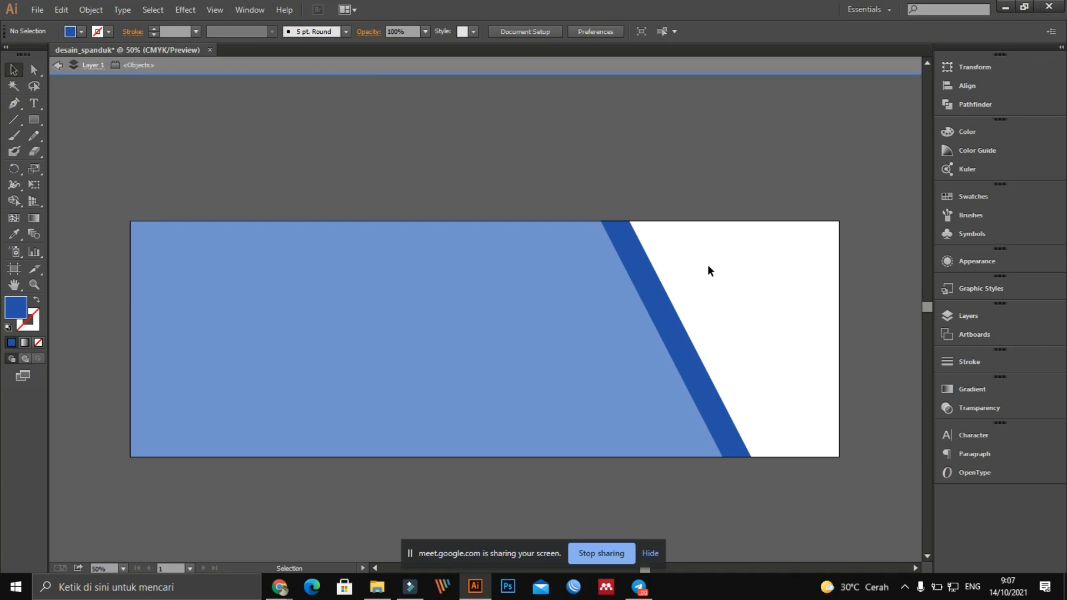
pyautogui.scroll(1, 708, 261)
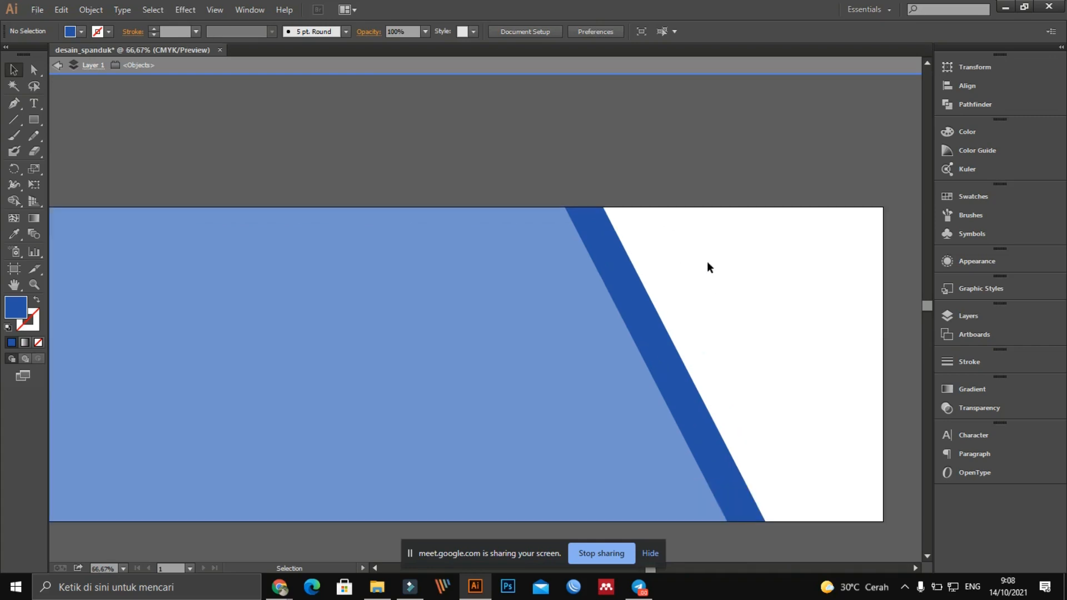
pyautogui.scroll(1, 638, 282)
pyautogui.moveTo(696, 255); pyautogui.dragTo(569, 243)
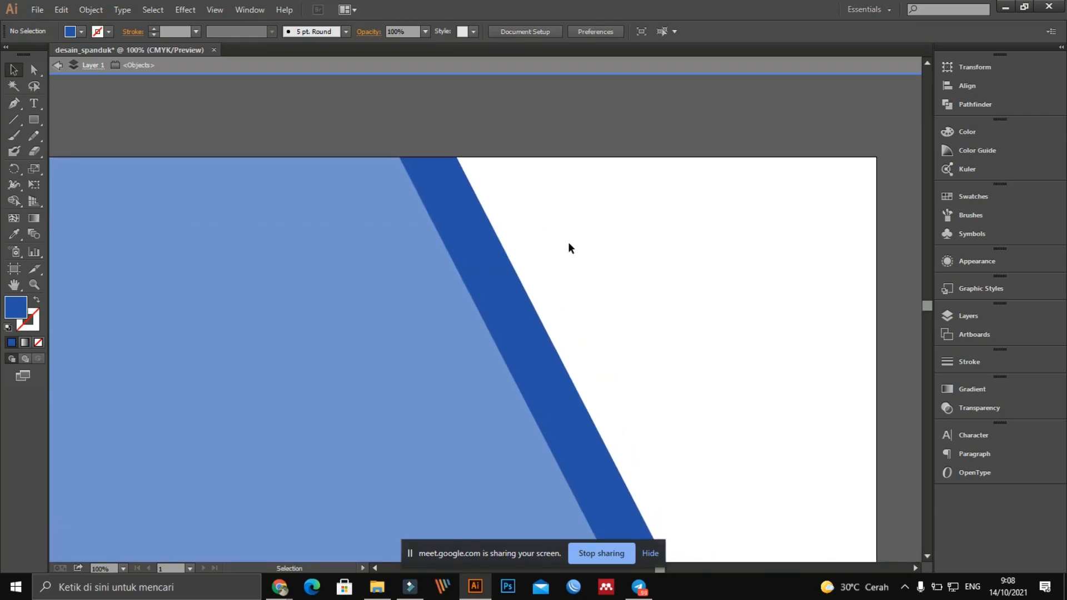
pyautogui.moveTo(562, 255); pyautogui.dragTo(747, 247)
pyautogui.scroll(-1, 748, 248)
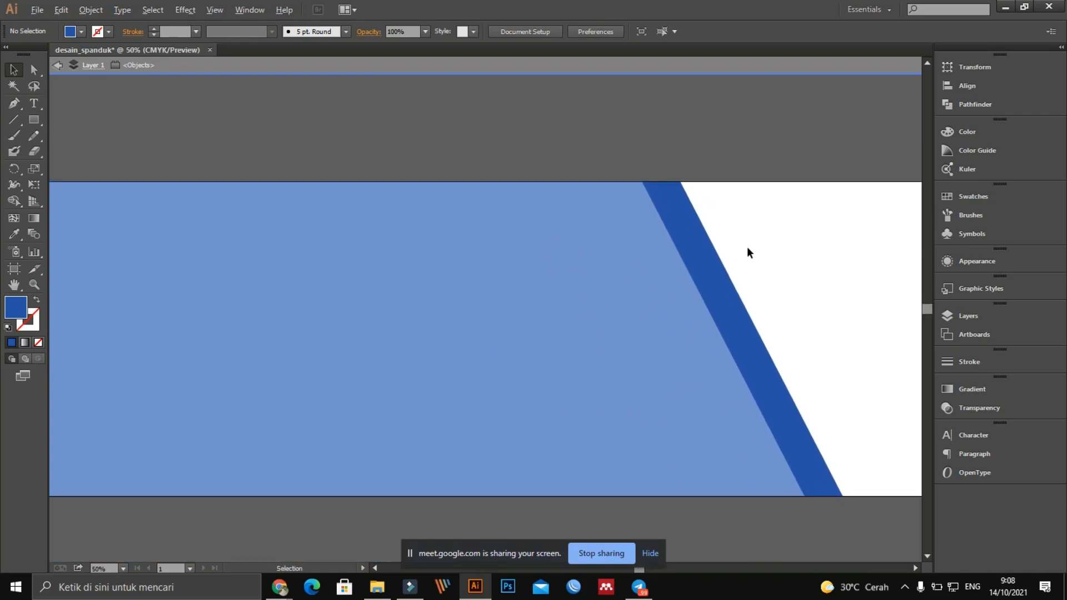
pyautogui.scroll(-2, 748, 248)
pyautogui.scroll(1, 748, 249)
pyautogui.moveTo(750, 254); pyautogui.dragTo(693, 253)
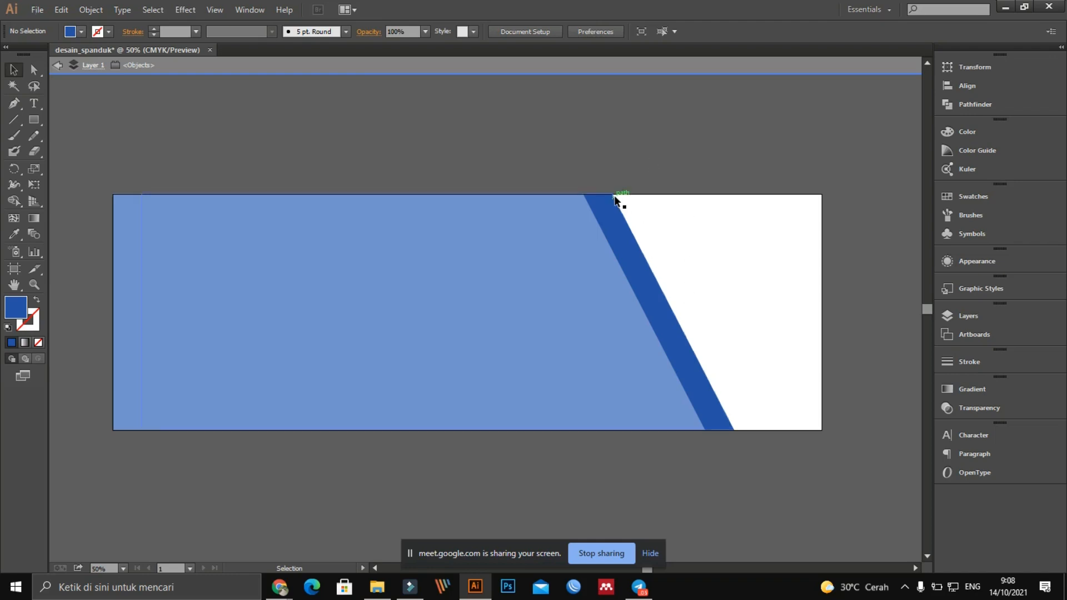
pyautogui.scroll(2, 615, 195)
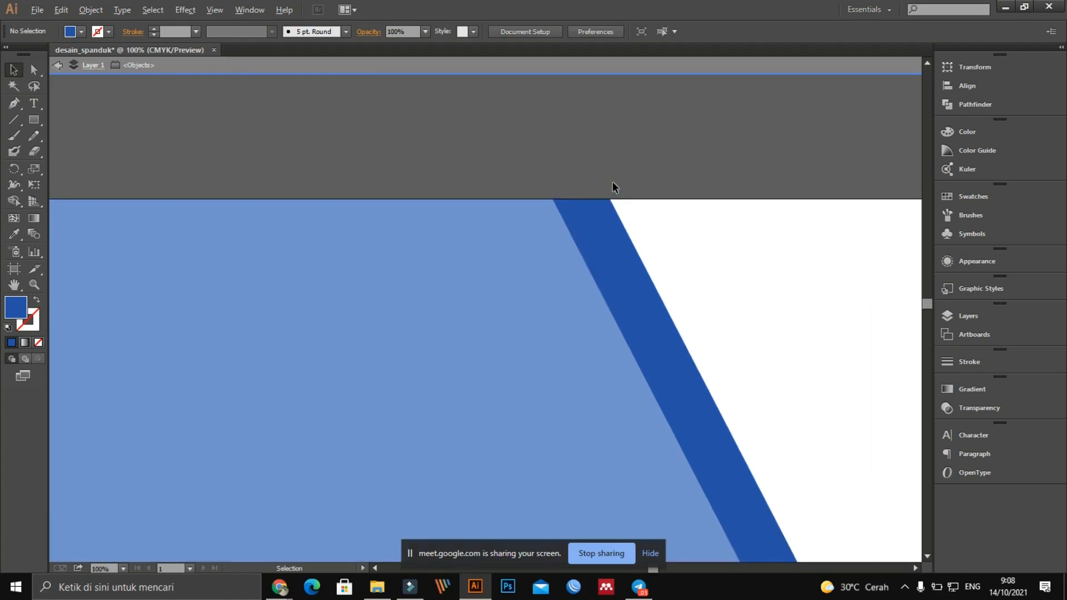
pyautogui.scroll(-2, 612, 181)
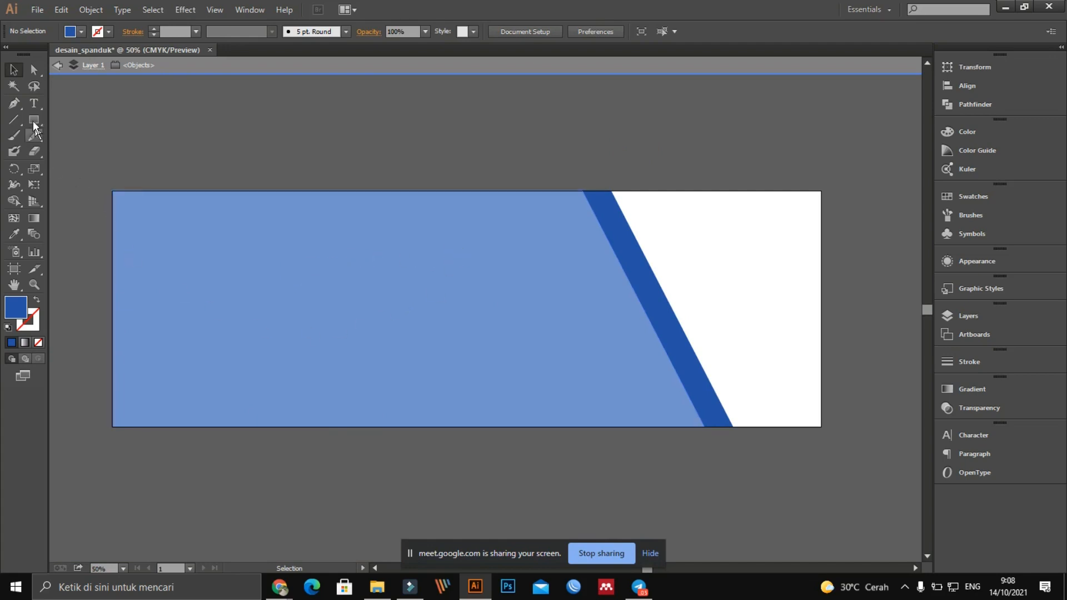
# Draw a closed band about 60.96 cm wide and 4.45 cm high with the Pen tool along the banner's bottom, with a slanted right end
pyautogui.click(444, 271)
pyautogui.click(257, 153)
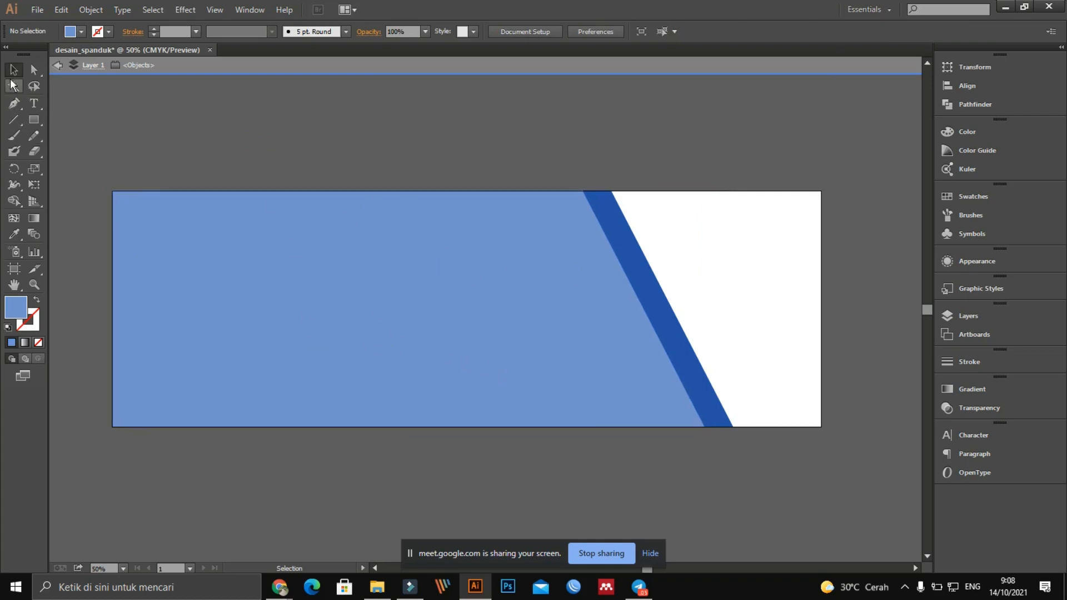
pyautogui.click(15, 104)
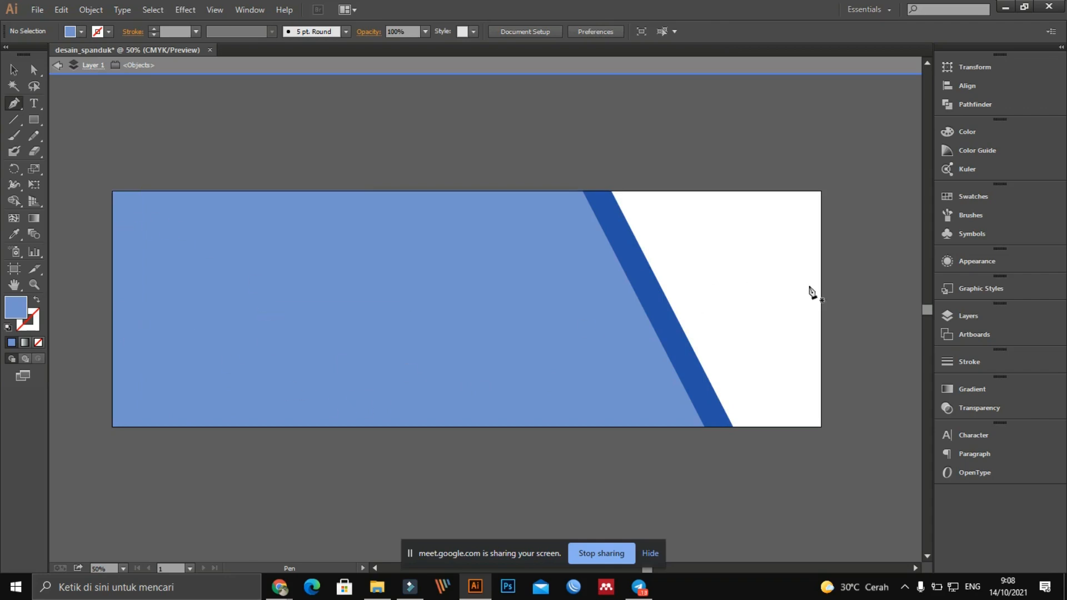
pyautogui.click(112, 388)
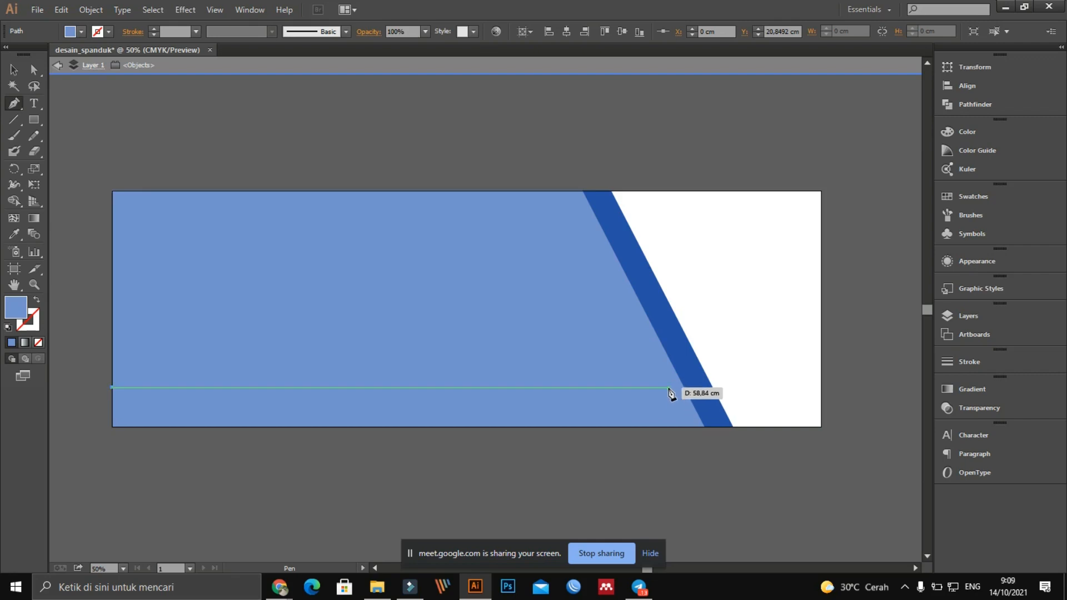
pyautogui.click(668, 388)
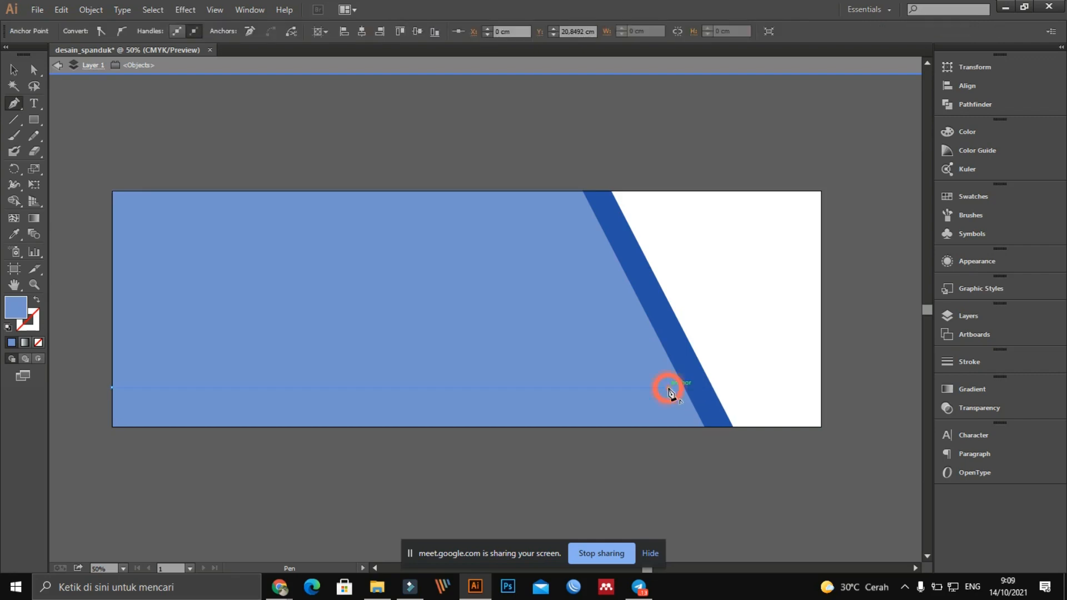
pyautogui.click(689, 427)
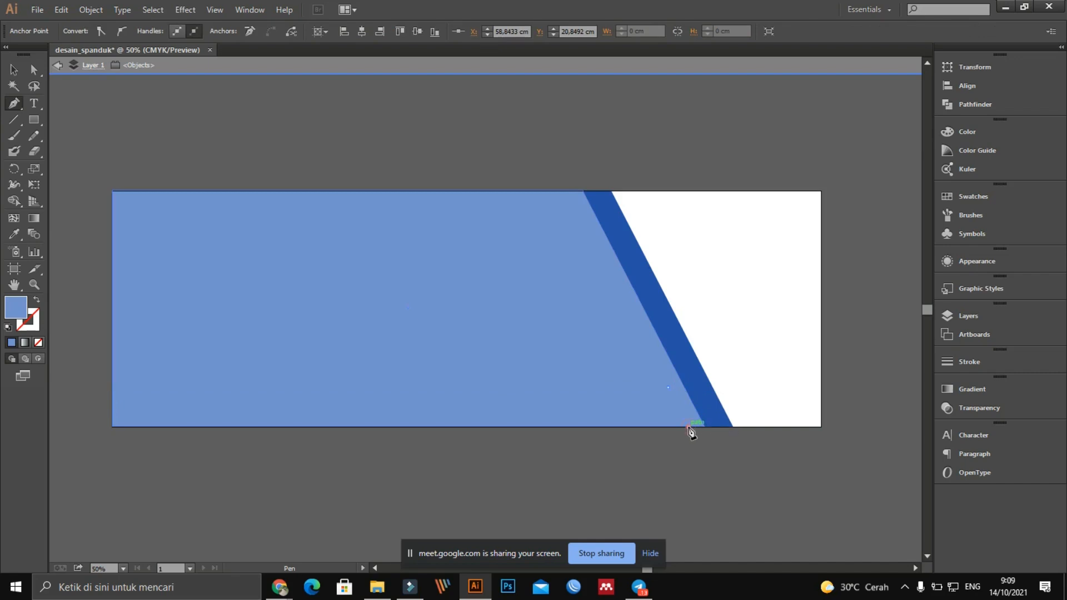
pyautogui.click(113, 427)
pyautogui.click(114, 428)
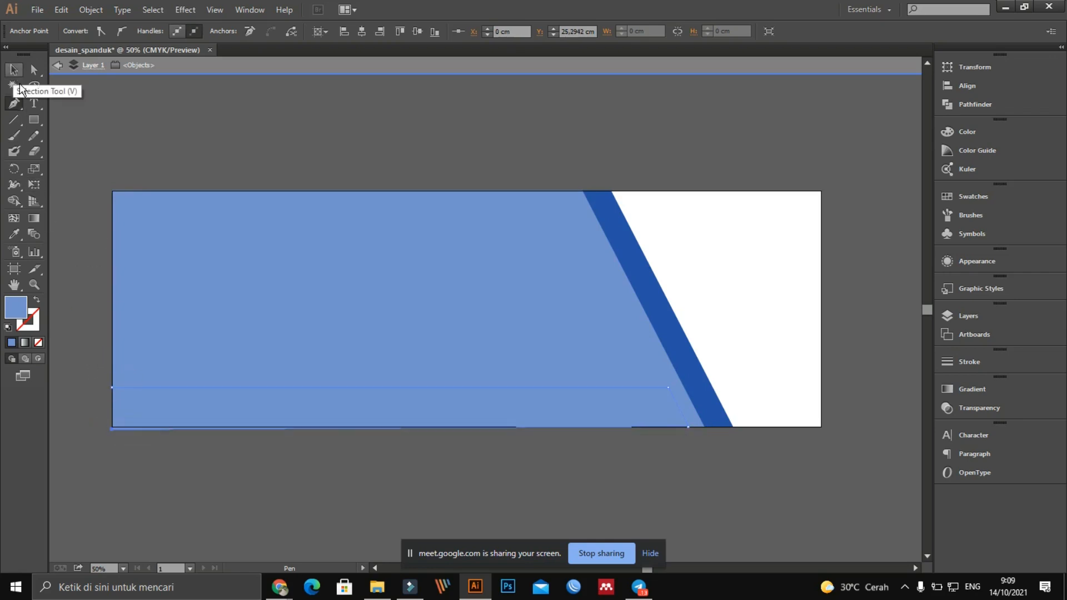
pyautogui.click(114, 388)
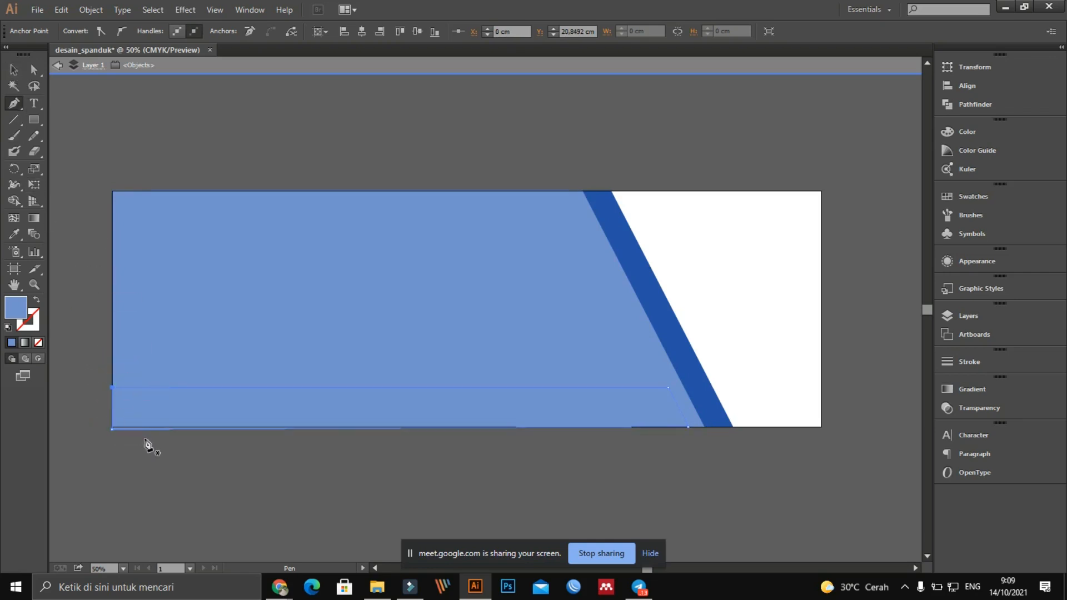
pyautogui.click(14, 70)
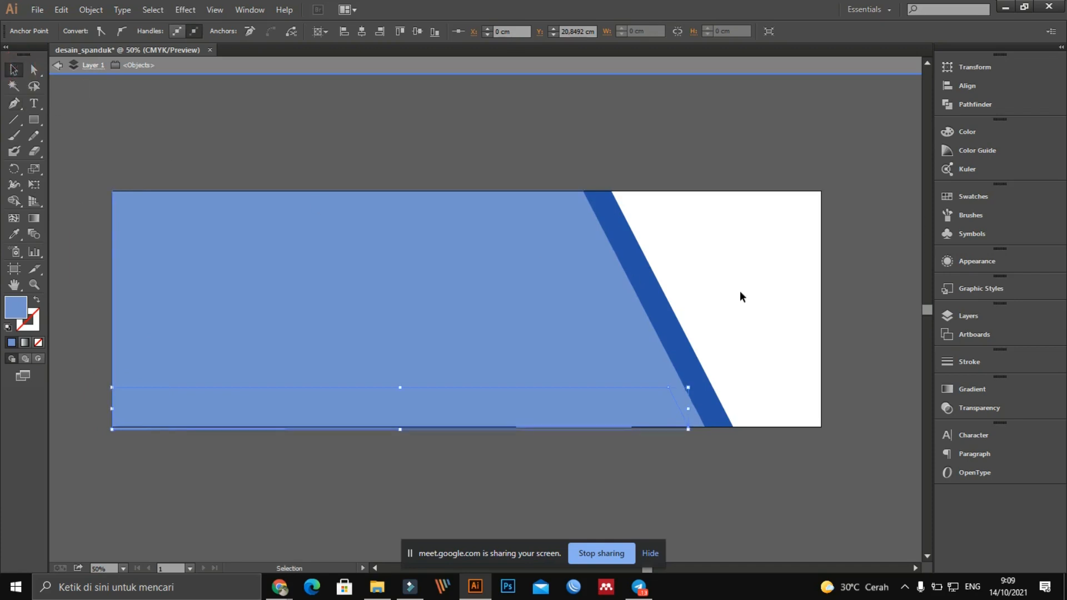
# Fill the new bottom band with the light tan swatch and deselect it
pyautogui.click(972, 197)
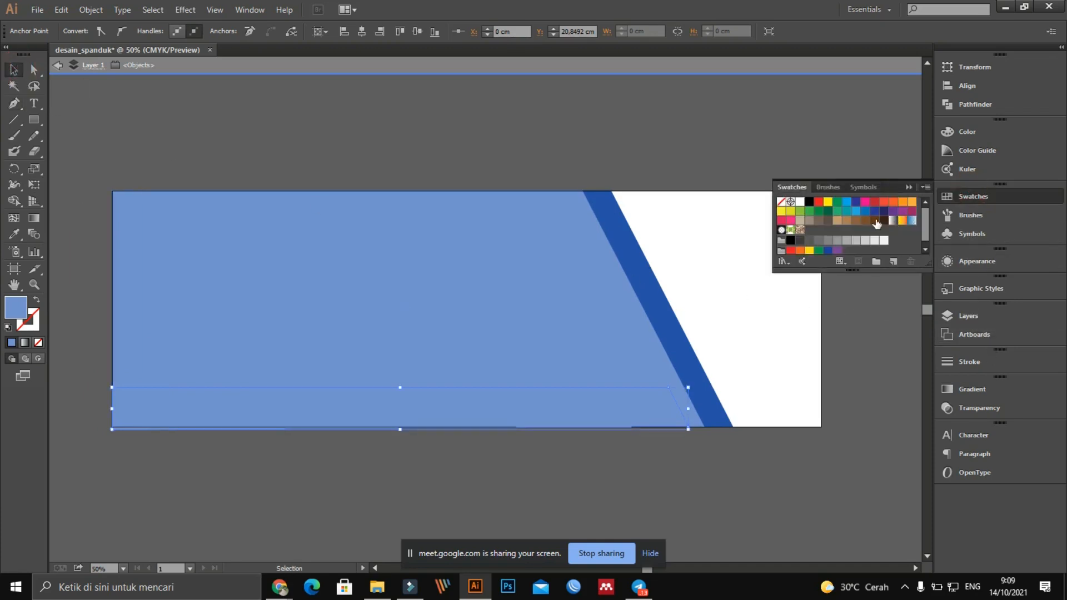
pyautogui.click(800, 221)
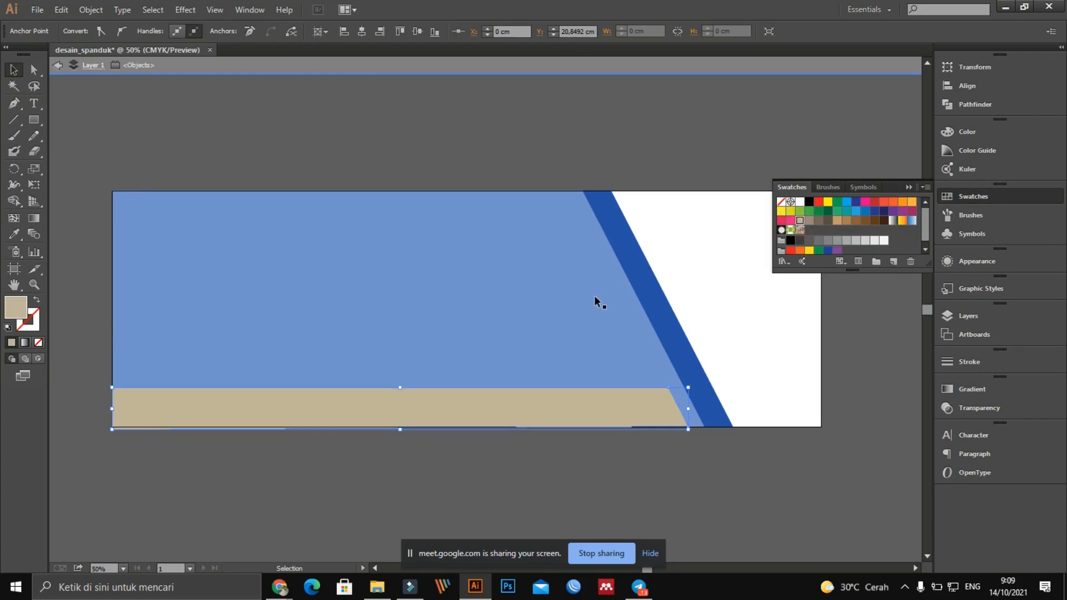
pyautogui.click(417, 500)
# Move the tan band closer to the dark blue stripe, to about X 1.16 cm, Y 20.80 cm
pyautogui.scroll(1, 432, 483)
pyautogui.moveTo(478, 483); pyautogui.dragTo(736, 493)
pyautogui.click(587, 396)
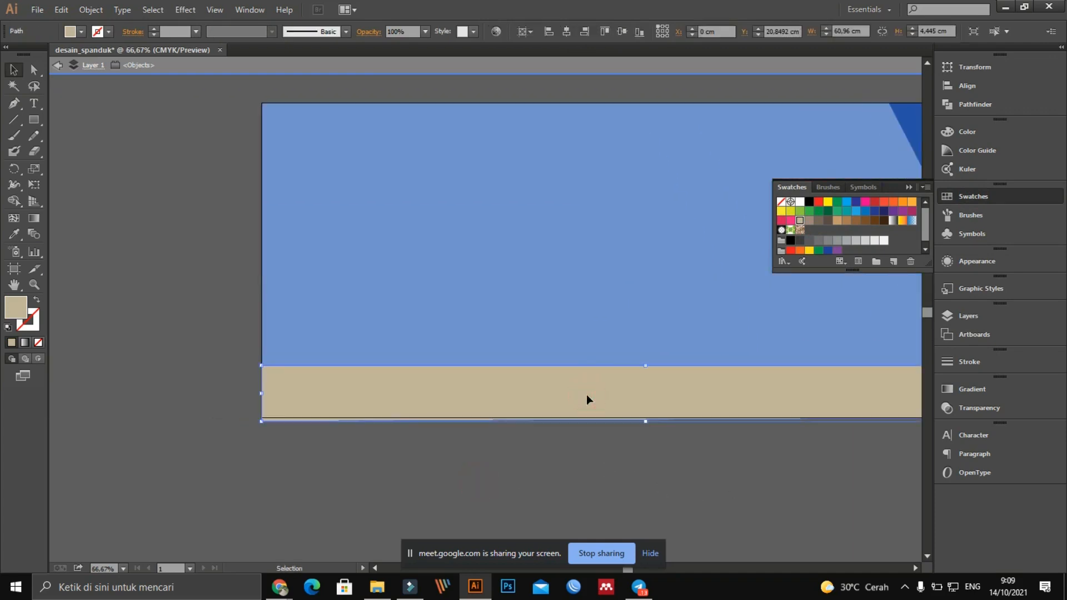
pyautogui.moveTo(794, 486); pyautogui.dragTo(567, 472)
pyautogui.click(712, 451)
pyautogui.moveTo(705, 368); pyautogui.dragTo(705, 363)
pyautogui.click(743, 450)
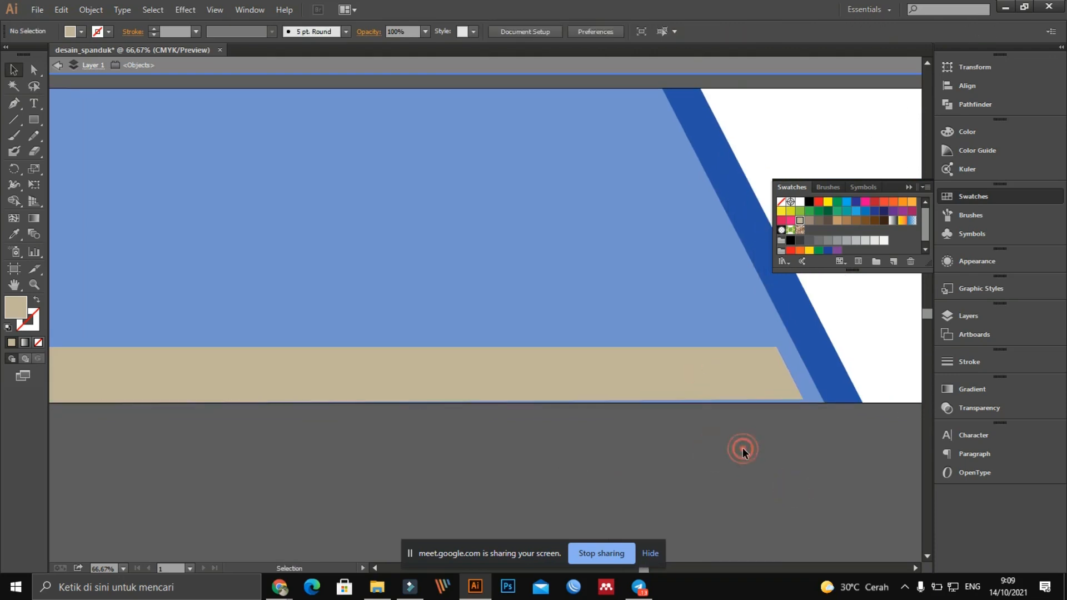
pyautogui.scroll(1, 739, 424)
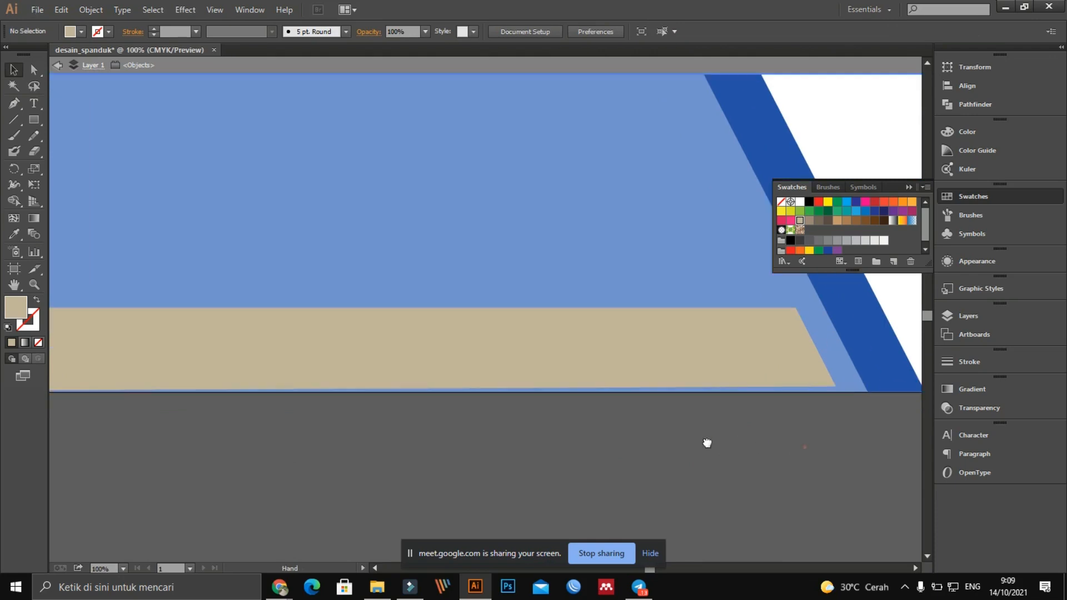
pyautogui.hscroll(3, 708, 443)
pyautogui.moveTo(591, 366); pyautogui.dragTo(610, 370)
pyautogui.click(693, 416)
# Raise the tan band's lower-left anchor point to Y 24.9646 cm, aligning its bottom edge with the banner's bottom
pyautogui.scroll(-1, 586, 429)
pyautogui.moveTo(556, 433); pyautogui.dragTo(698, 443)
pyautogui.click(619, 381)
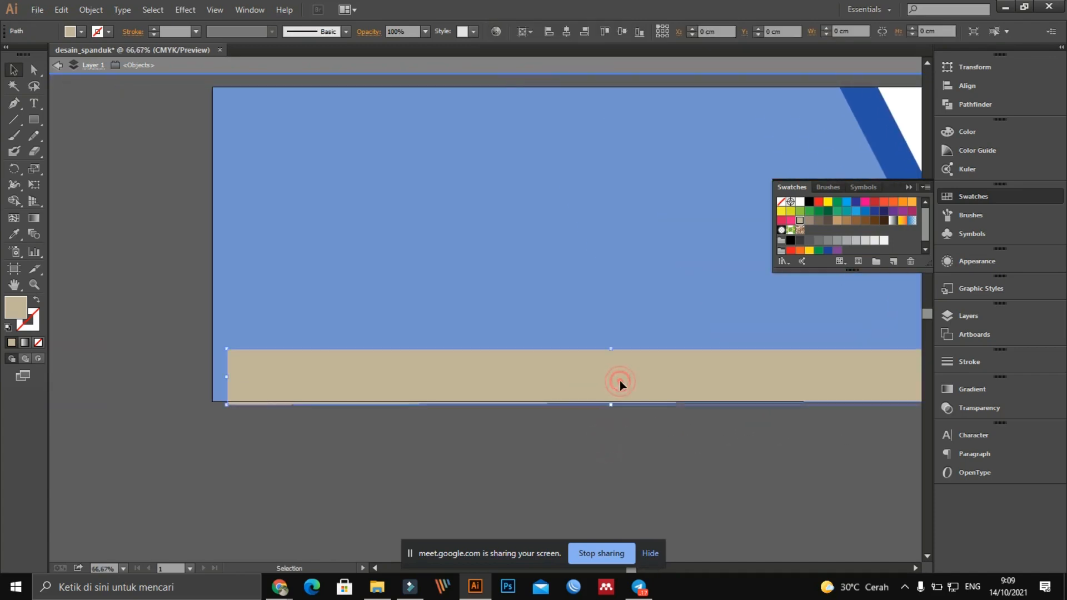
pyautogui.scroll(1, 497, 369)
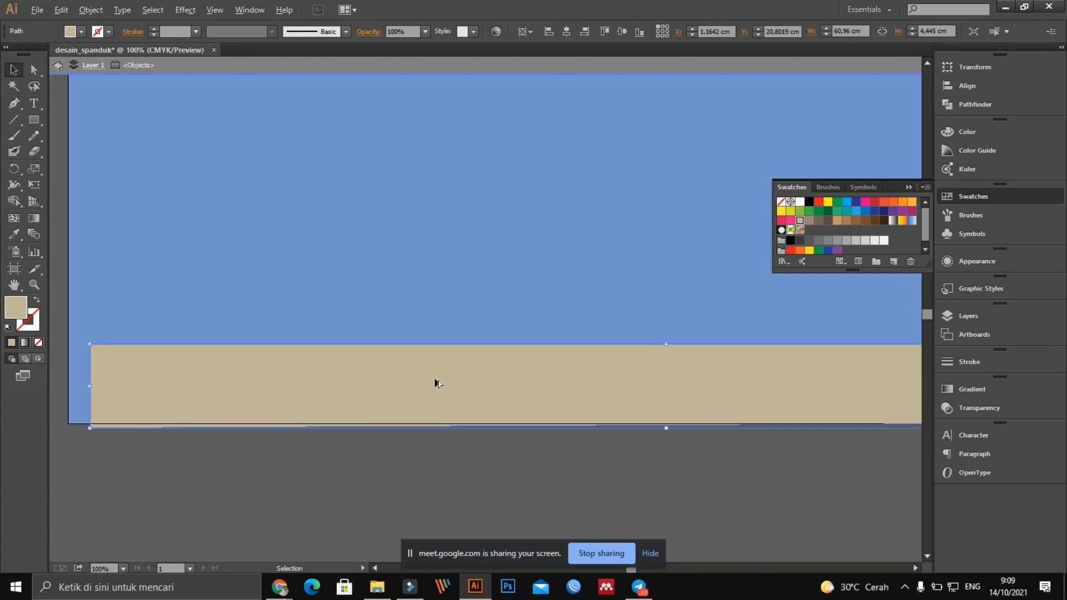
pyautogui.moveTo(410, 457); pyautogui.dragTo(631, 422)
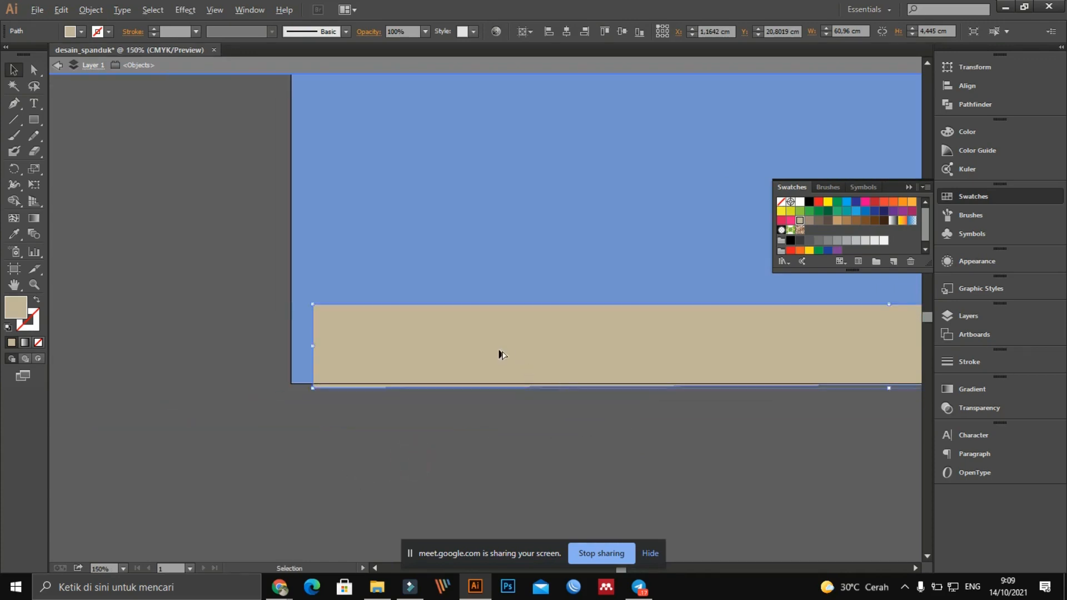
pyautogui.scroll(2, 498, 353)
pyautogui.moveTo(283, 364); pyautogui.dragTo(427, 322)
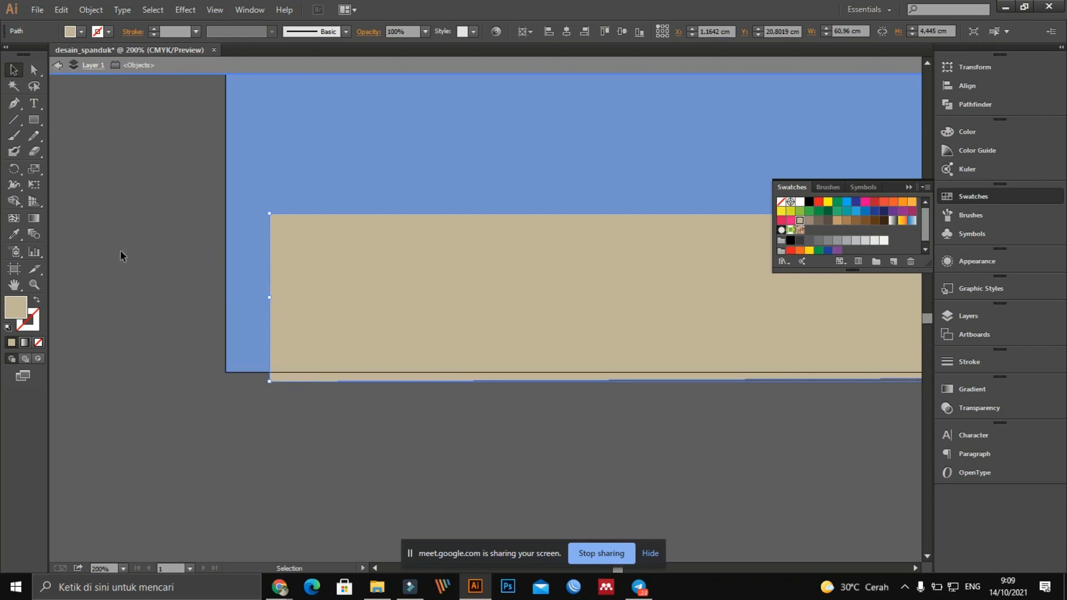
pyautogui.click(31, 71)
pyautogui.click(271, 382)
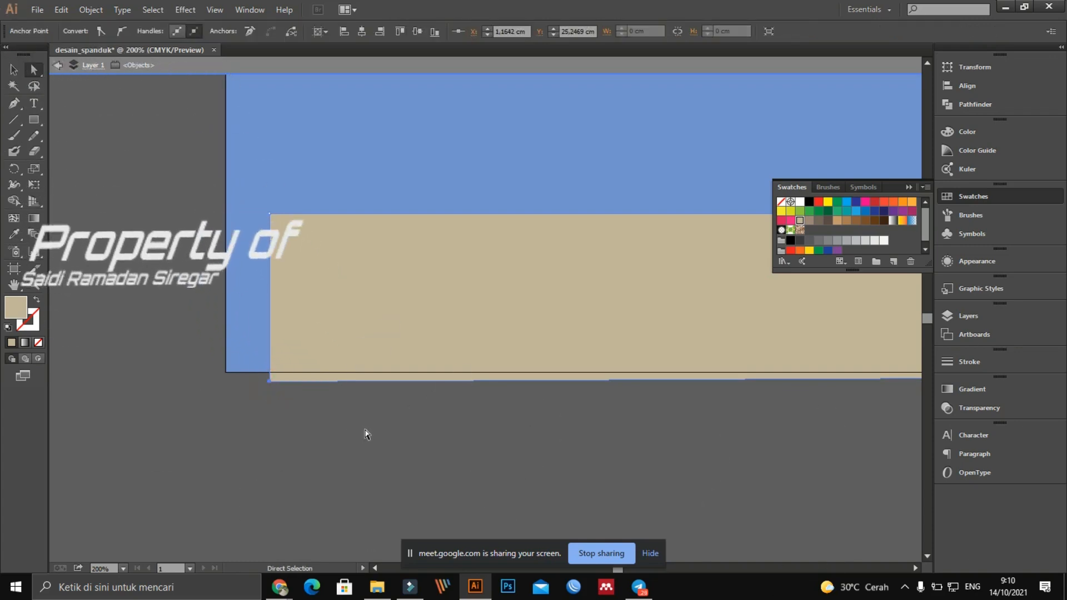
pyautogui.press('Up')
pyautogui.press('Up')
pyautogui.press('Up')
pyautogui.press('Up')
pyautogui.press('Up')
pyautogui.press('Up')
pyautogui.press('Up')
pyautogui.press('Up')
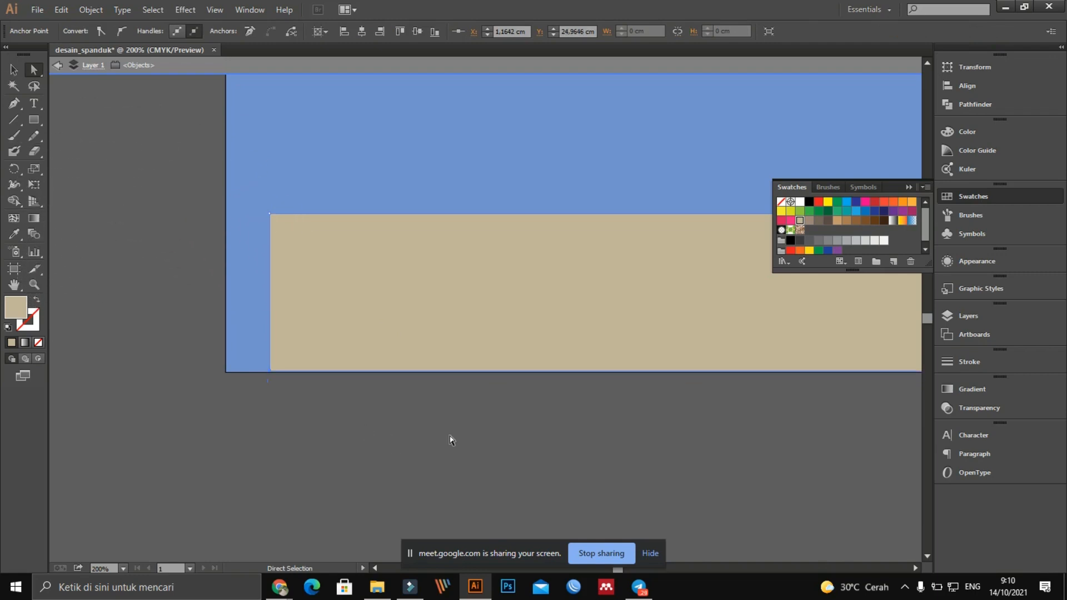
# Lower the tan band's lower-right anchor point to Y 24.9999 cm, flush with the banner's bottom edge
pyautogui.press('space')
pyautogui.moveTo(806, 428); pyautogui.dragTo(472, 420)
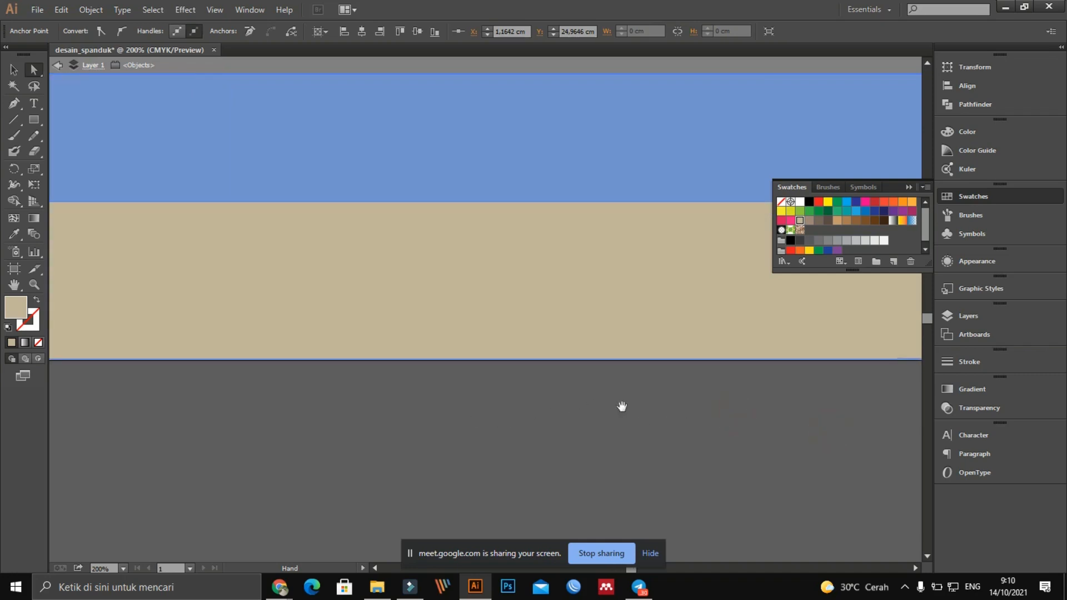
pyautogui.moveTo(783, 407); pyautogui.dragTo(491, 405)
pyautogui.moveTo(850, 401); pyautogui.dragTo(464, 419)
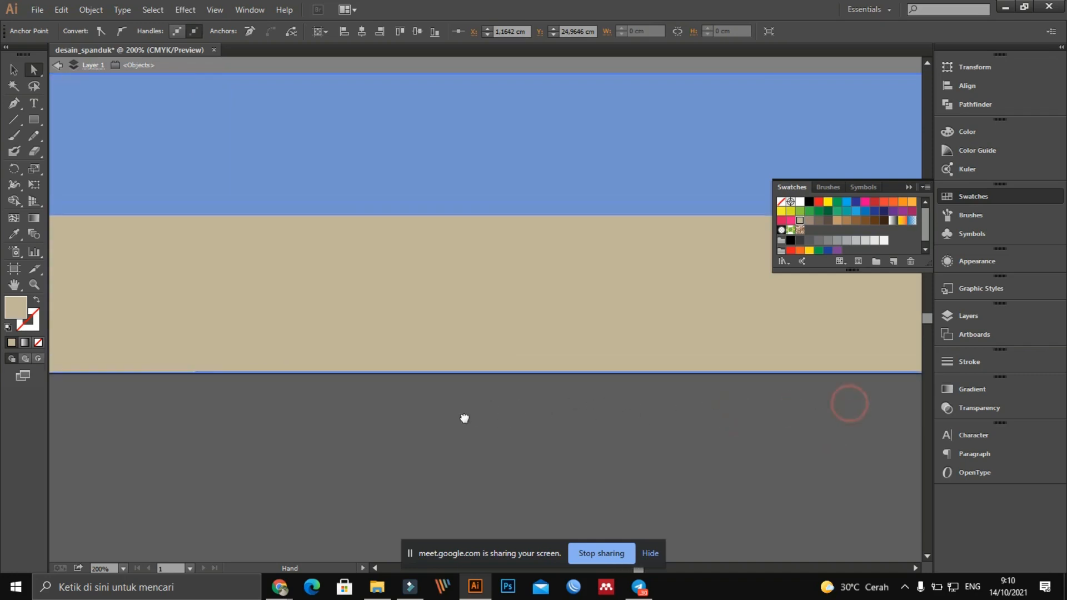
pyautogui.moveTo(900, 417); pyautogui.dragTo(503, 414)
pyautogui.moveTo(736, 418); pyautogui.dragTo(563, 418)
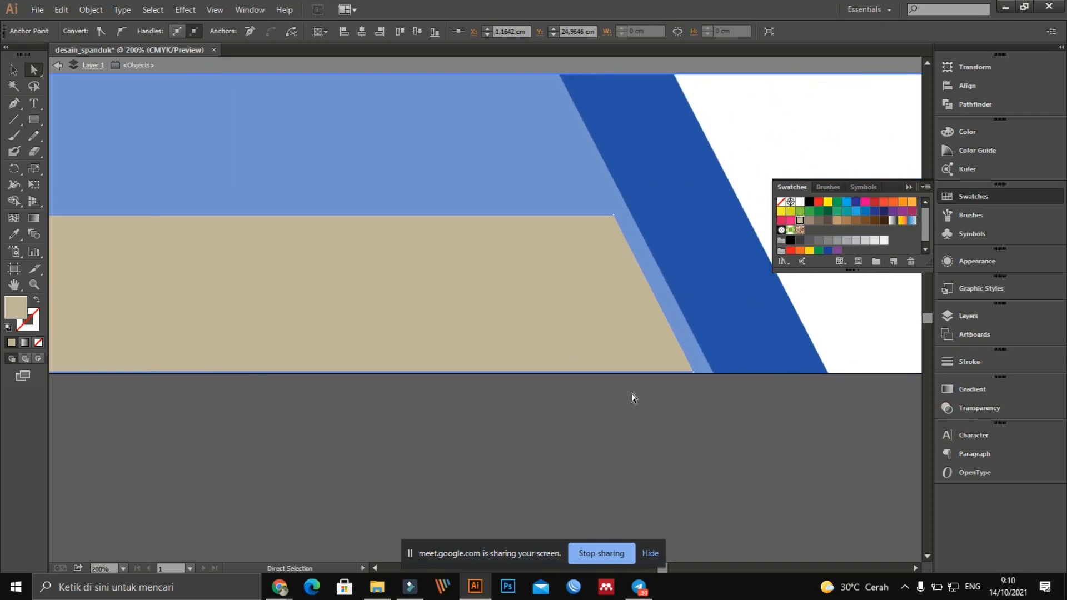
pyautogui.scroll(2, 634, 398)
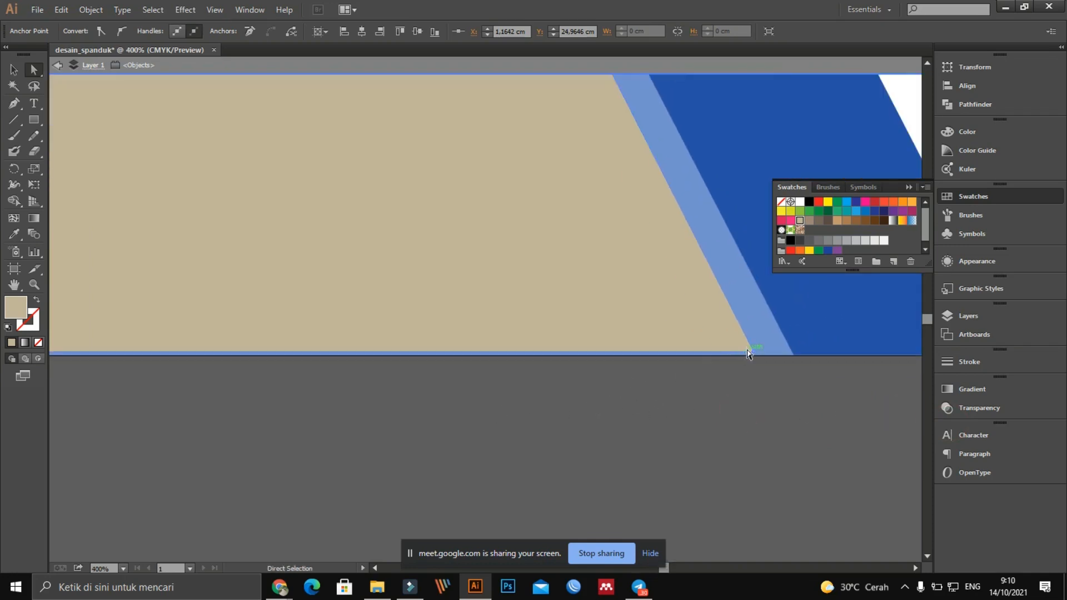
pyautogui.click(752, 353)
pyautogui.press('Down')
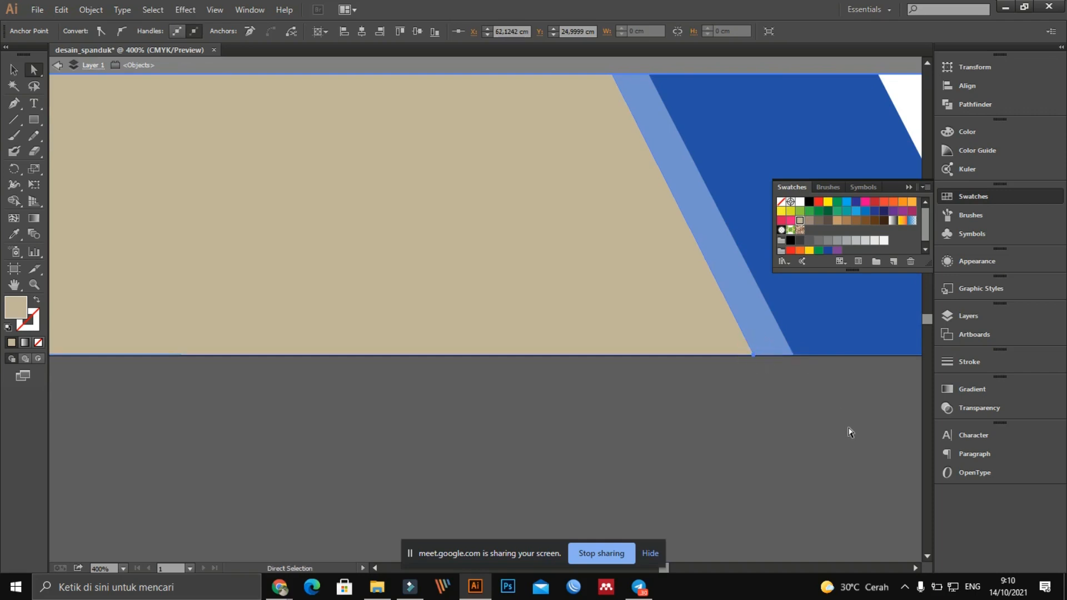
# Move the tan band's upper-left anchor point horizontally to X 0 cm, on the banner's left edge
pyautogui.press('space')
pyautogui.moveTo(348, 410); pyautogui.dragTo(723, 440)
pyautogui.moveTo(427, 446); pyautogui.dragTo(752, 368)
pyautogui.moveTo(384, 383); pyautogui.dragTo(684, 438)
pyautogui.moveTo(472, 399); pyautogui.dragTo(690, 387)
pyautogui.moveTo(365, 359); pyautogui.dragTo(656, 381)
pyautogui.moveTo(330, 380); pyautogui.dragTo(689, 377)
pyautogui.moveTo(457, 385); pyautogui.dragTo(834, 415)
pyautogui.moveTo(403, 398); pyautogui.dragTo(614, 412)
pyautogui.keyDown('alt'); pyautogui.scroll(-2, 615, 418); pyautogui.keyUp('alt')
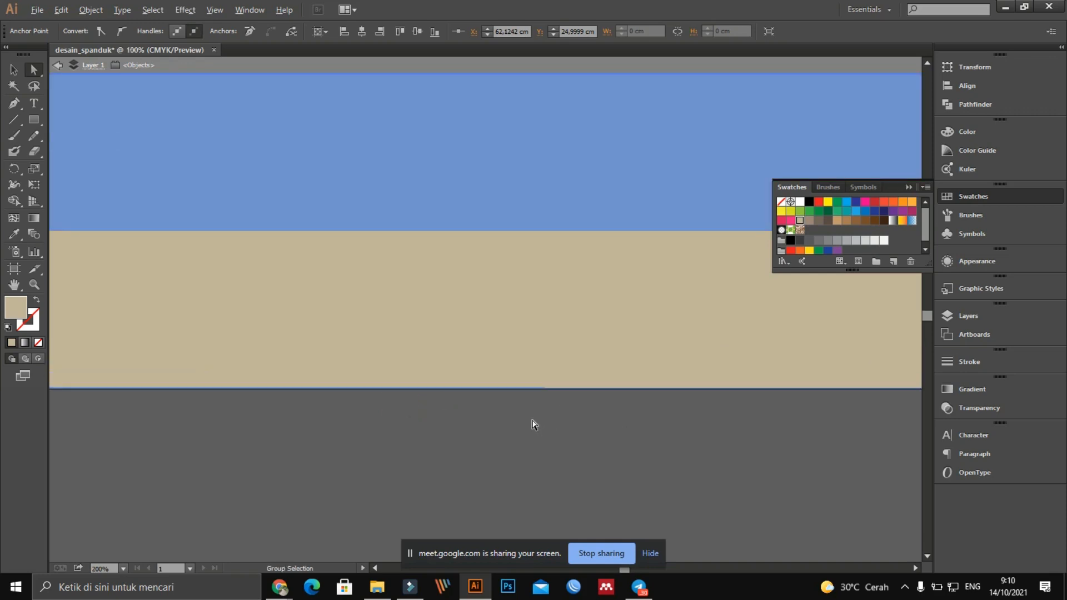
pyautogui.keyDown('alt'); pyautogui.scroll(-4, 533, 425); pyautogui.keyUp('alt')
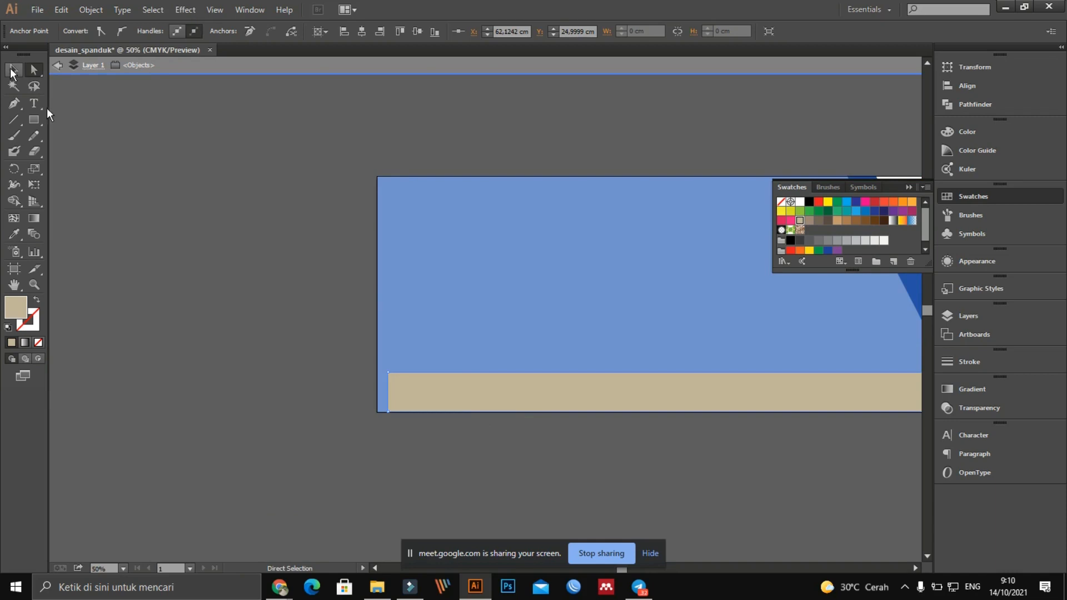
pyautogui.keyDown('alt'); pyautogui.scroll(2, 439, 413); pyautogui.keyUp('alt')
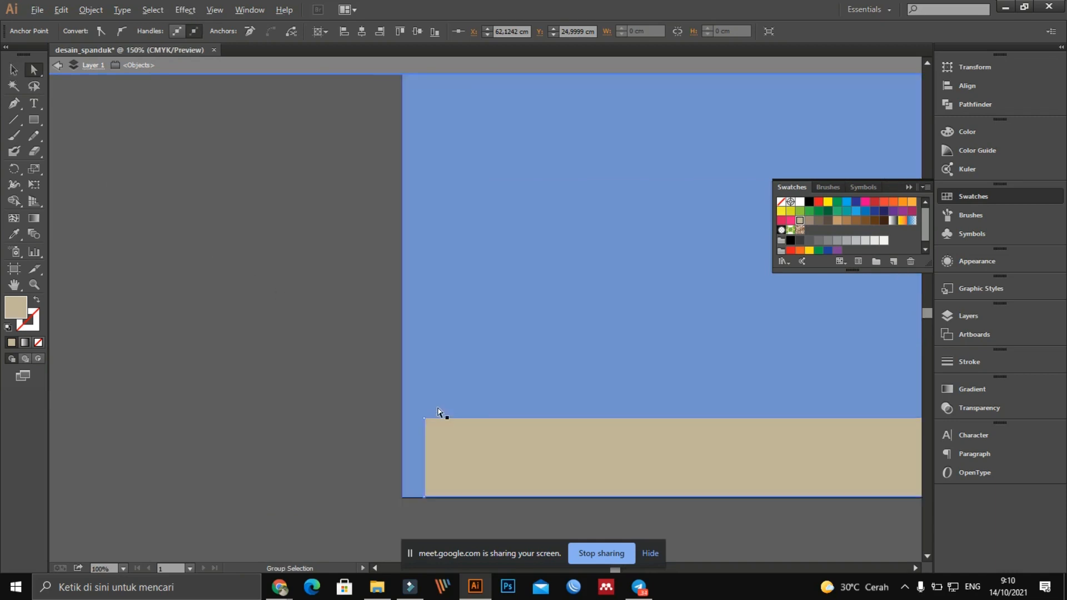
pyautogui.keyDown('alt'); pyautogui.scroll(1, 344, 306); pyautogui.keyUp('alt')
pyautogui.click(310, 317)
pyautogui.press('Left')
pyautogui.press('Left')
pyautogui.press('Left')
pyautogui.press('Left')
pyautogui.press('Left')
pyautogui.press('Left')
pyautogui.press('Left')
pyautogui.press('Left')
pyautogui.press('Left')
pyautogui.press('Left')
pyautogui.press('Left')
pyautogui.press('Left')
pyautogui.press('Left')
pyautogui.press('Left')
pyautogui.press('Left')
pyautogui.press('Left')
pyautogui.press('Left')
pyautogui.press('Left')
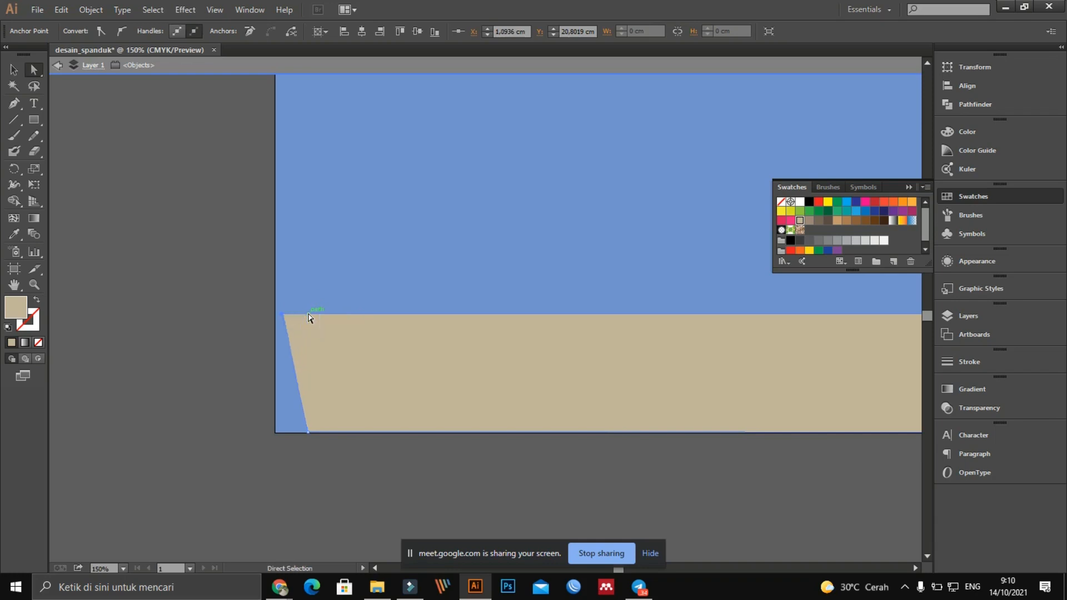
pyautogui.press('Right')
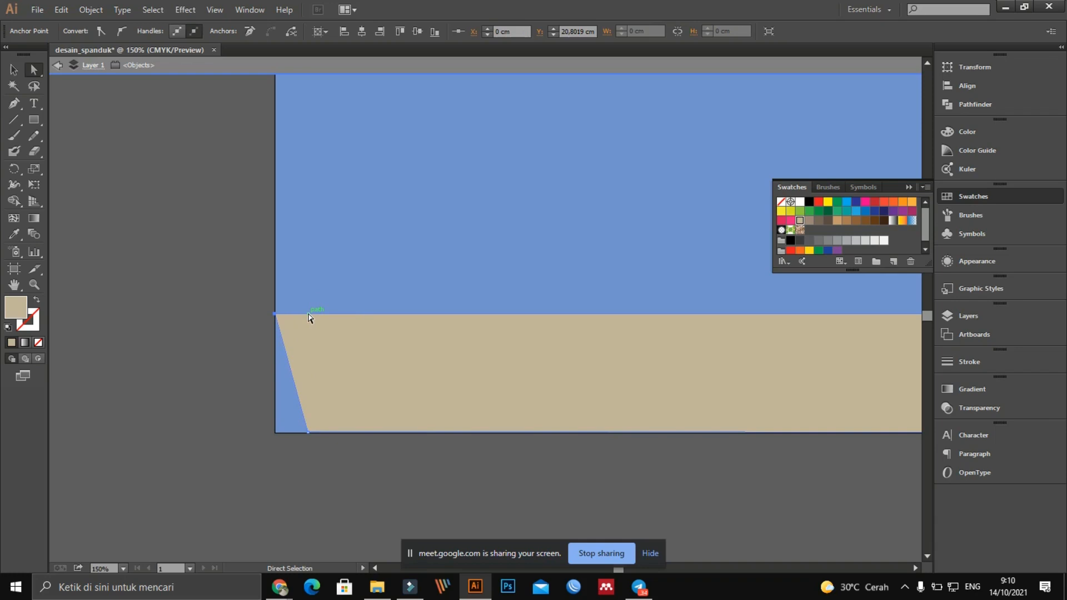
# Move the tan band's lower-left anchor point to X 0 cm, on the banner's left edge, and deselect the band
pyautogui.click(308, 433)
pyautogui.press('Left')
pyautogui.press('Left')
pyautogui.press('Left')
pyautogui.press('Left')
pyautogui.press('Left')
pyautogui.press('Left')
pyautogui.press('Left')
pyautogui.press('Left')
pyautogui.press('Left')
pyautogui.press('Left')
pyautogui.press('Left')
pyautogui.press('Left')
pyautogui.press('Left')
pyautogui.press('Left')
pyautogui.press('Left')
pyautogui.press('Left')
pyautogui.press('Left')
pyautogui.press('Left')
pyautogui.press('Left')
pyautogui.press('Left')
pyautogui.press('Left')
pyautogui.press('Left')
pyautogui.press('Left')
pyautogui.press('Left')
pyautogui.press('Left')
pyautogui.press('Left')
pyautogui.press('Left')
pyautogui.press('Left')
pyautogui.press('Left')
pyautogui.press('Left')
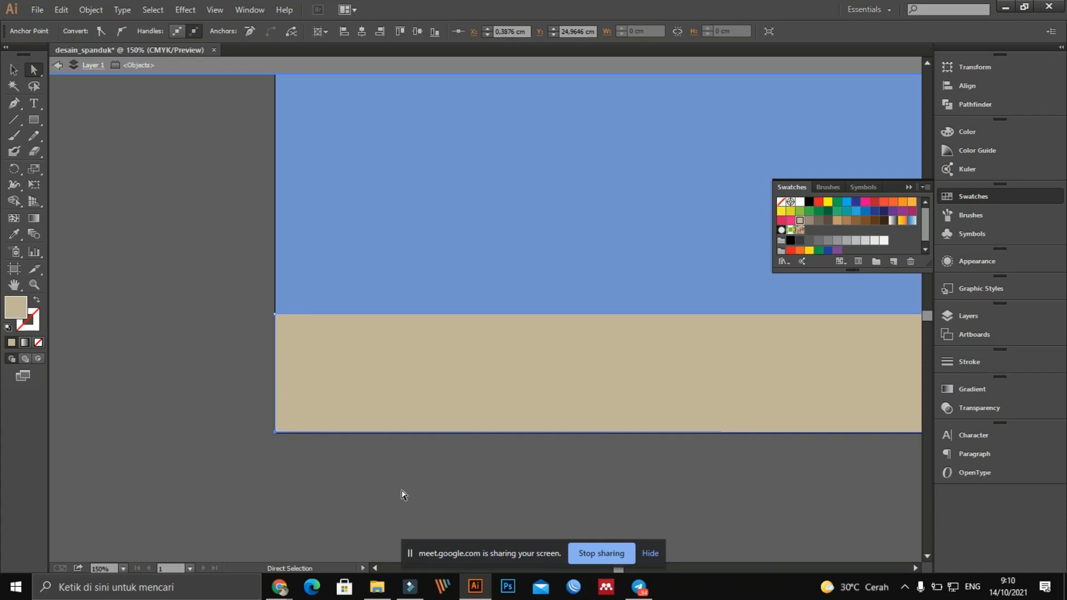
pyautogui.click(16, 70)
pyautogui.click(192, 249)
# Set the light blue slanted background's fill as the base colour in the Color Guide
pyautogui.hotkey('ctrl', '-')
pyautogui.hotkey('ctrl', '-')
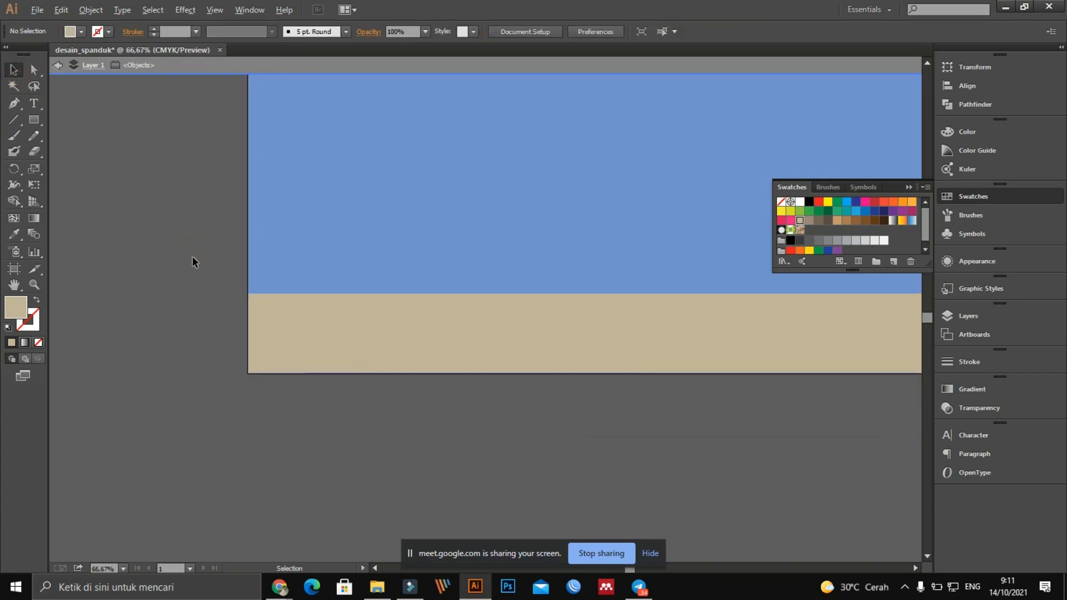
pyautogui.hotkey('ctrl', '-')
pyautogui.hotkey('ctrl', '-')
pyautogui.hotkey('ctrl', '-')
pyautogui.hotkey('ctrl', '-')
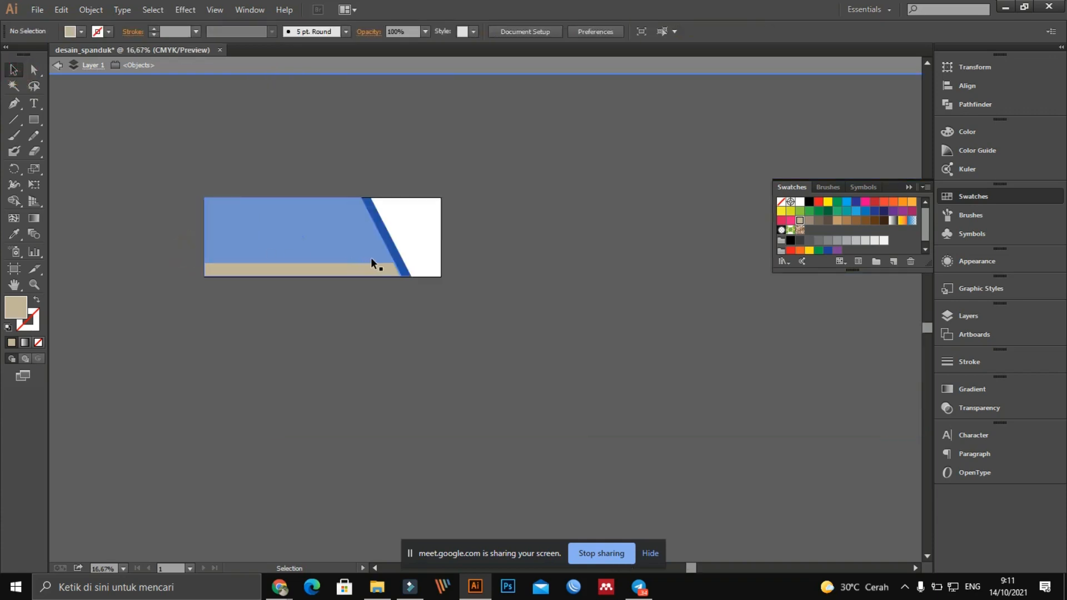
pyautogui.scroll(1, 355, 160)
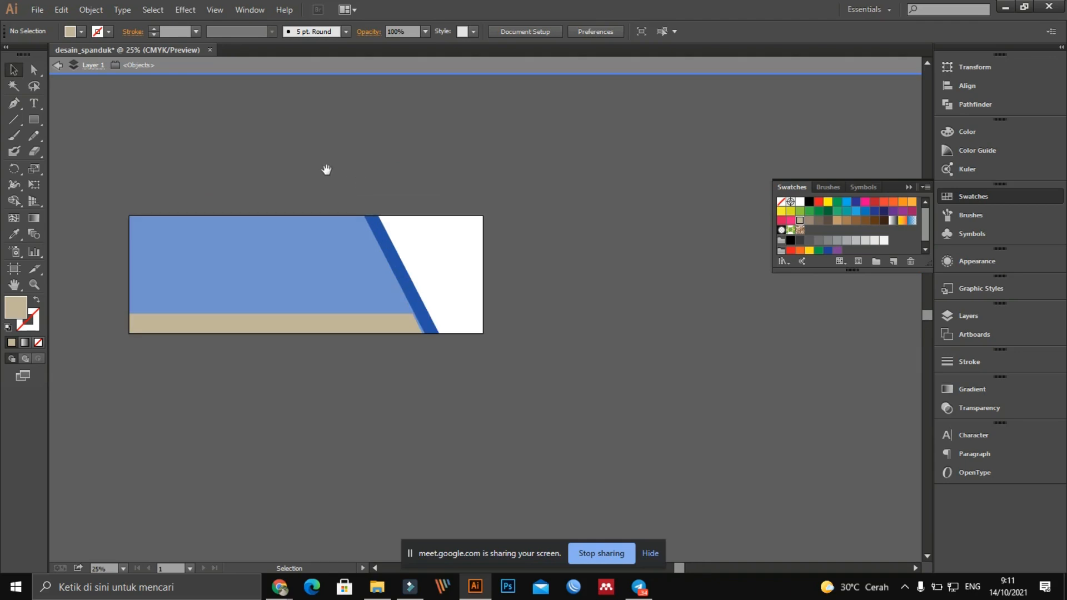
pyautogui.moveTo(327, 170); pyautogui.dragTo(508, 166)
pyautogui.scroll(1, 494, 254)
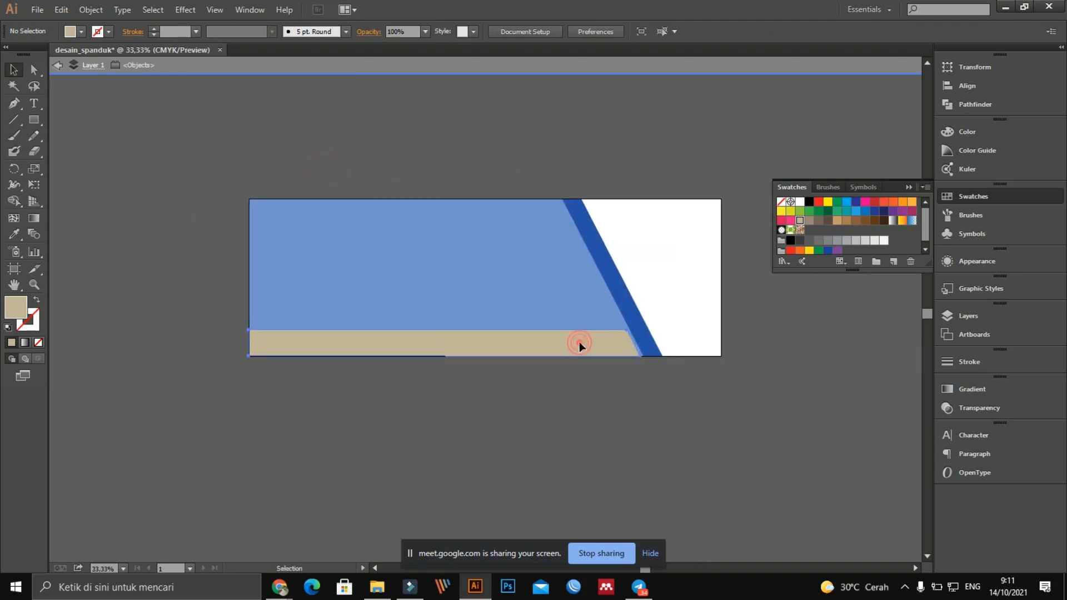
pyautogui.click(578, 341)
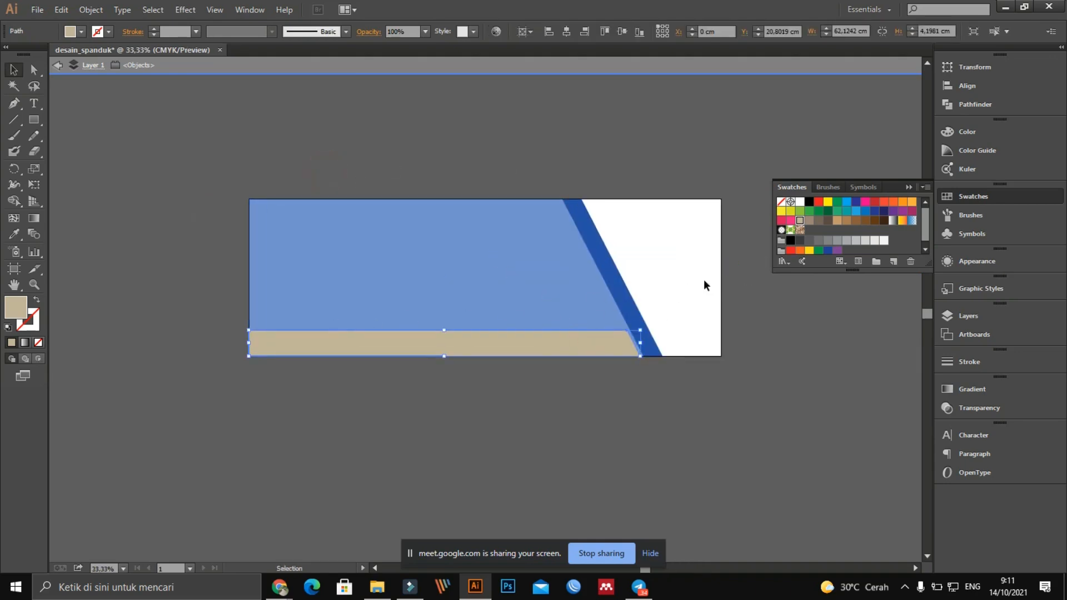
pyautogui.click(470, 261)
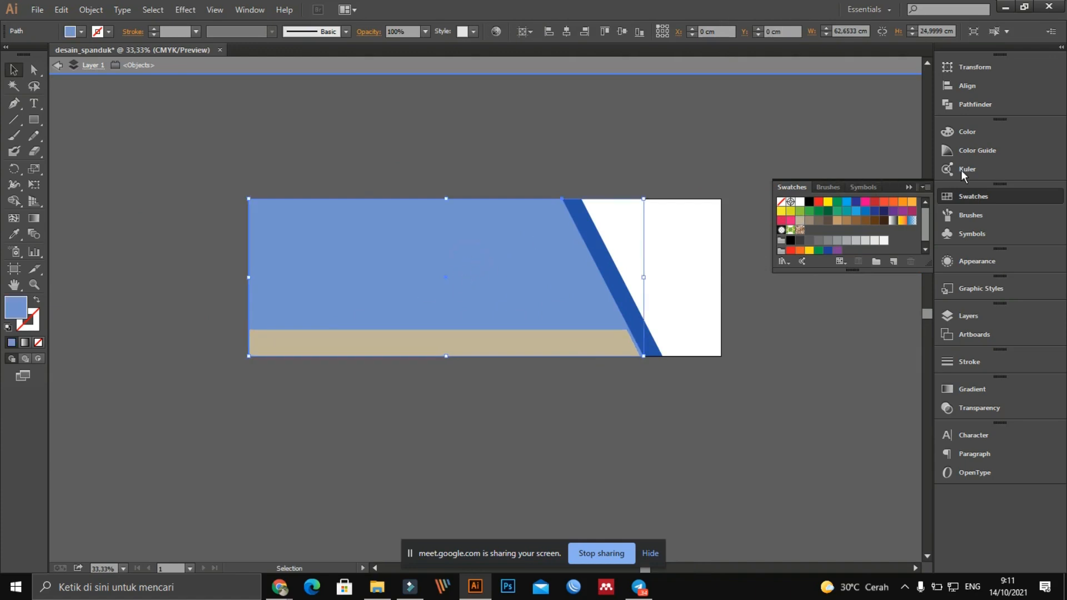
pyautogui.click(967, 149)
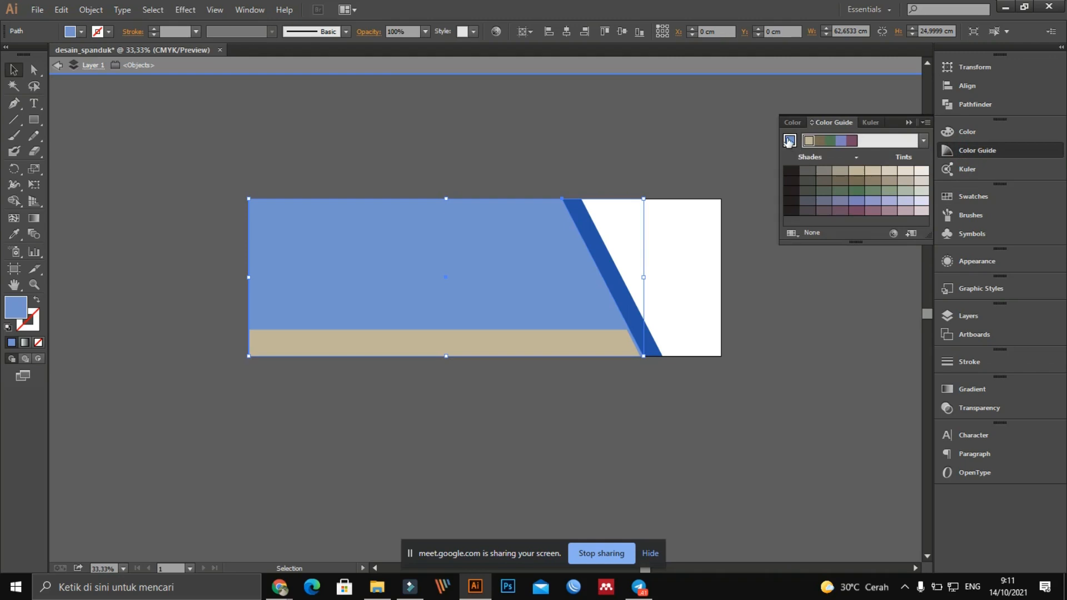
pyautogui.click(789, 140)
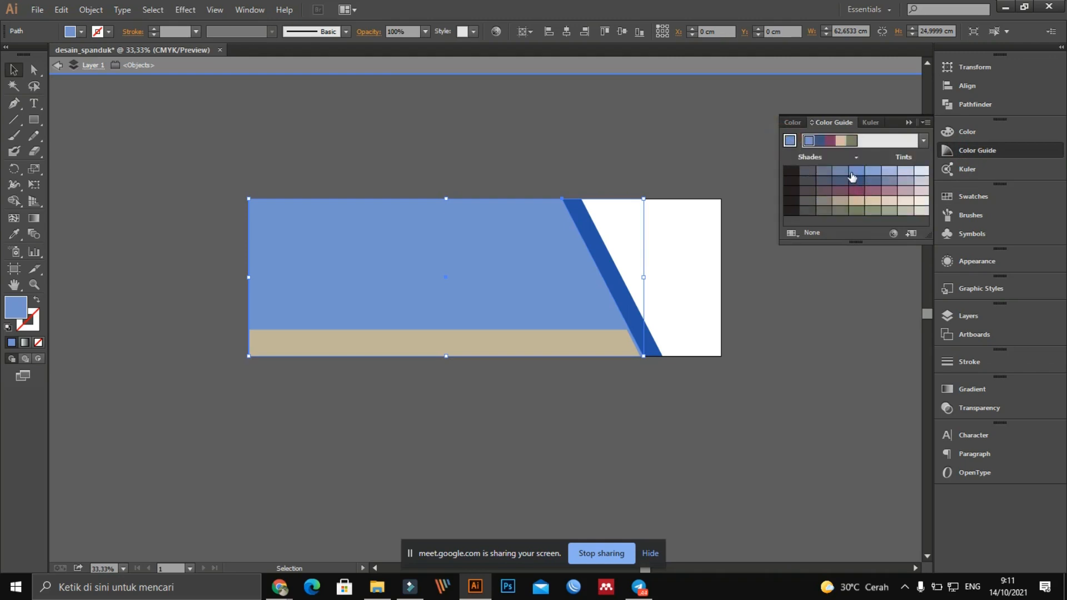
# Recolour the tan bottom band with the second-lightest blue tint from the Color Guide and deselect it
pyautogui.click(595, 342)
pyautogui.click(889, 171)
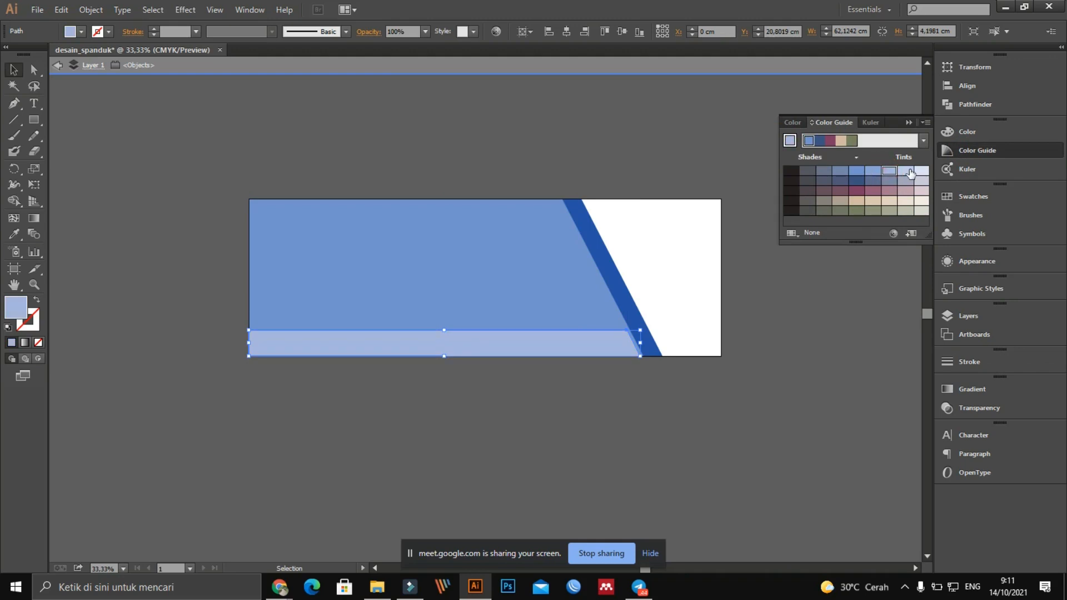
pyautogui.click(908, 172)
pyautogui.click(922, 172)
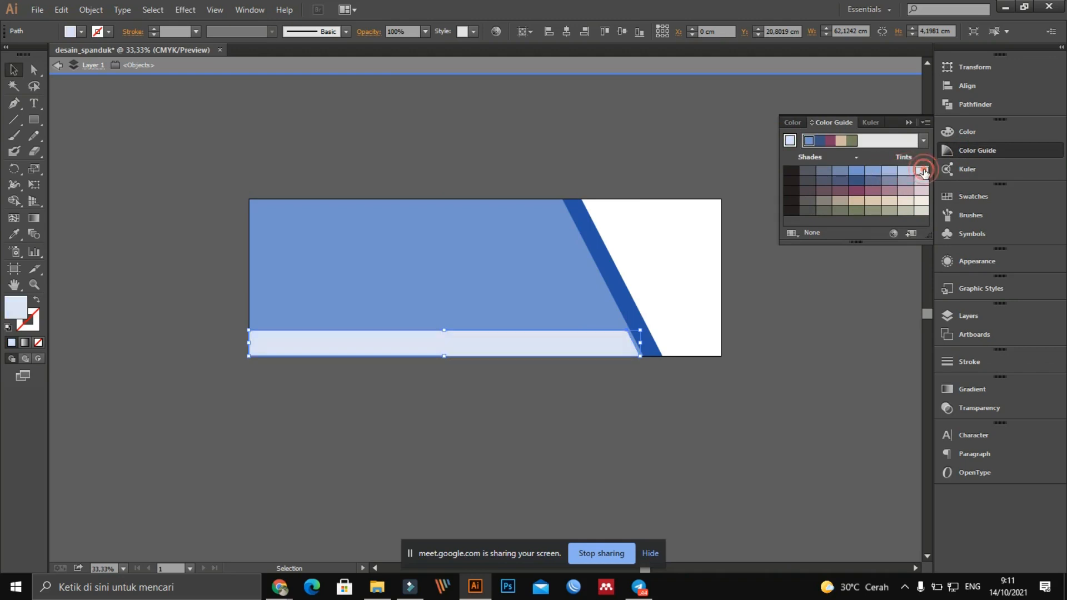
pyautogui.click(905, 172)
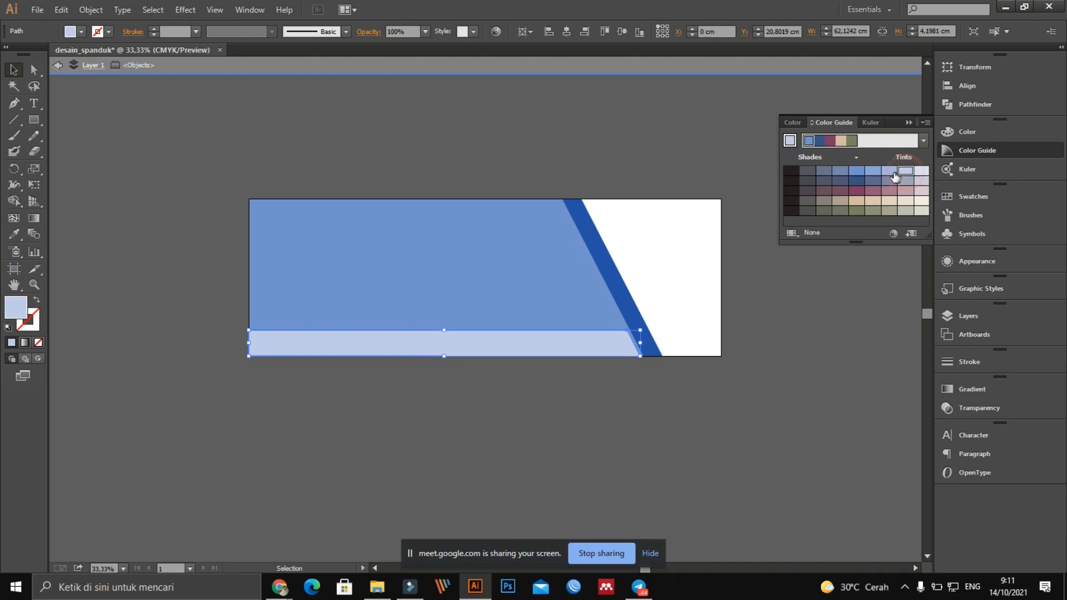
pyautogui.click(476, 162)
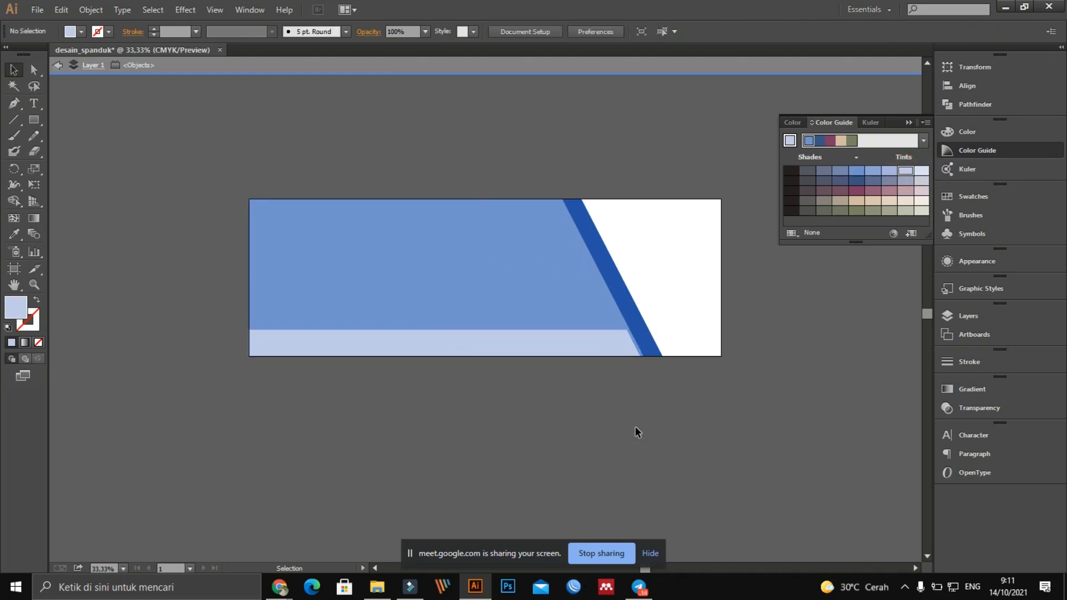
pyautogui.moveTo(577, 344); pyautogui.dragTo(656, 348)
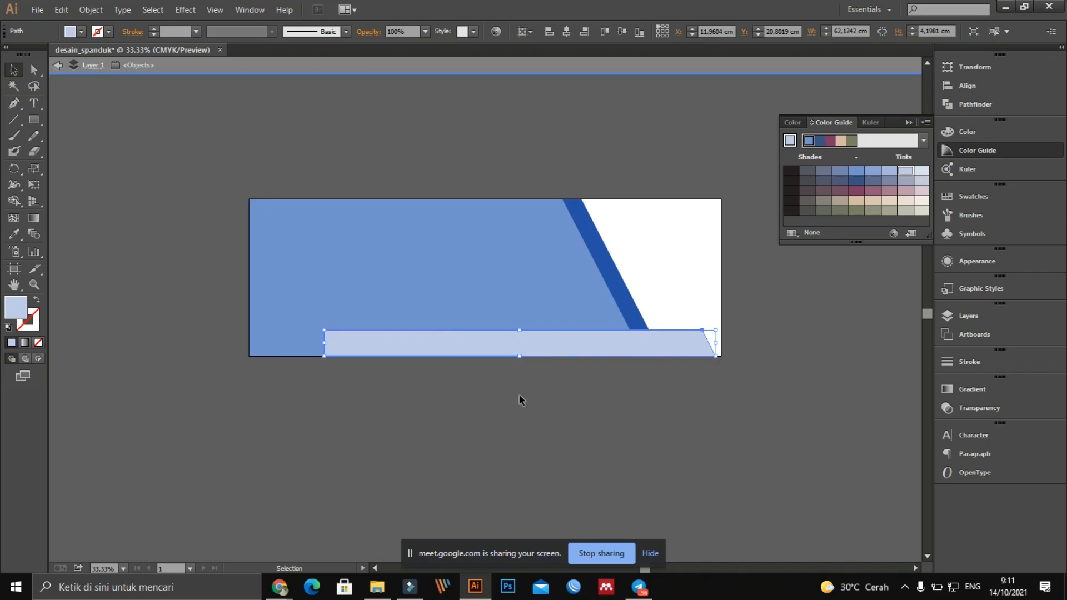
pyautogui.click(398, 398)
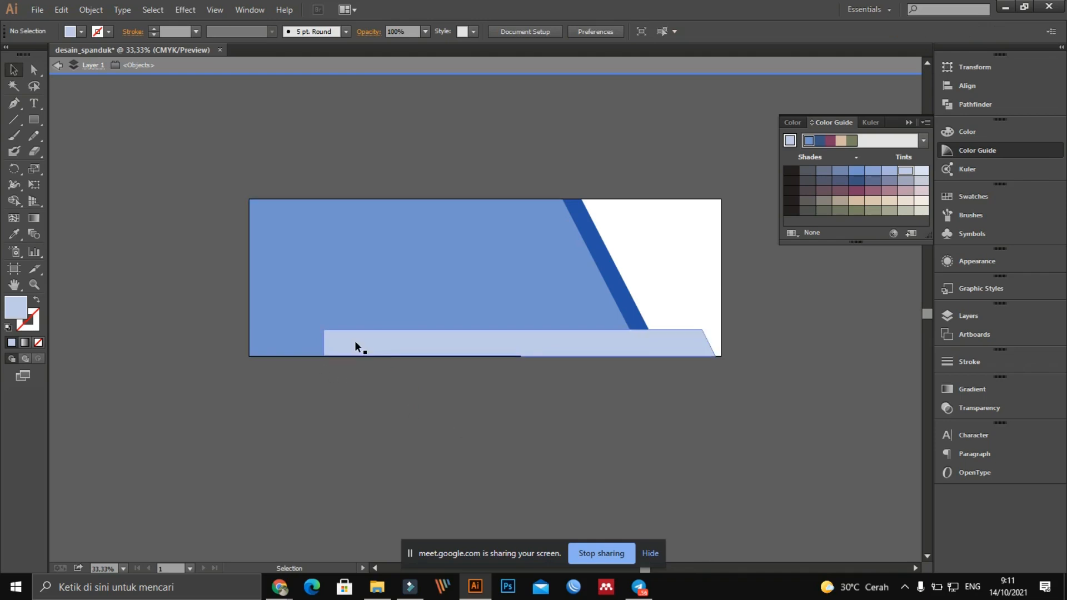
pyautogui.click(532, 345)
pyautogui.moveTo(533, 345); pyautogui.dragTo(457, 345)
pyautogui.click(544, 388)
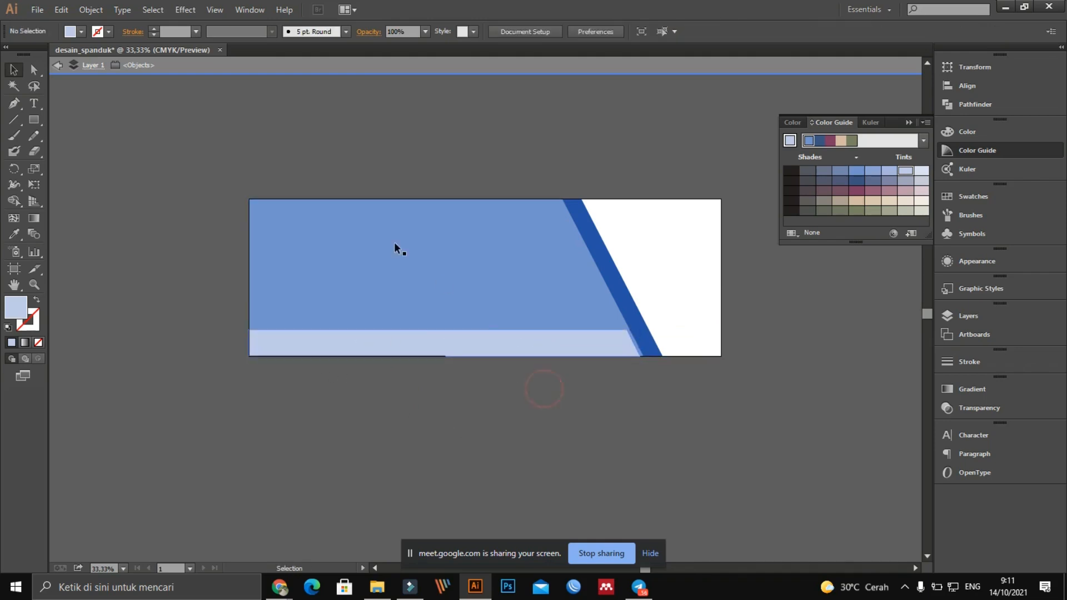
pyautogui.click(174, 154)
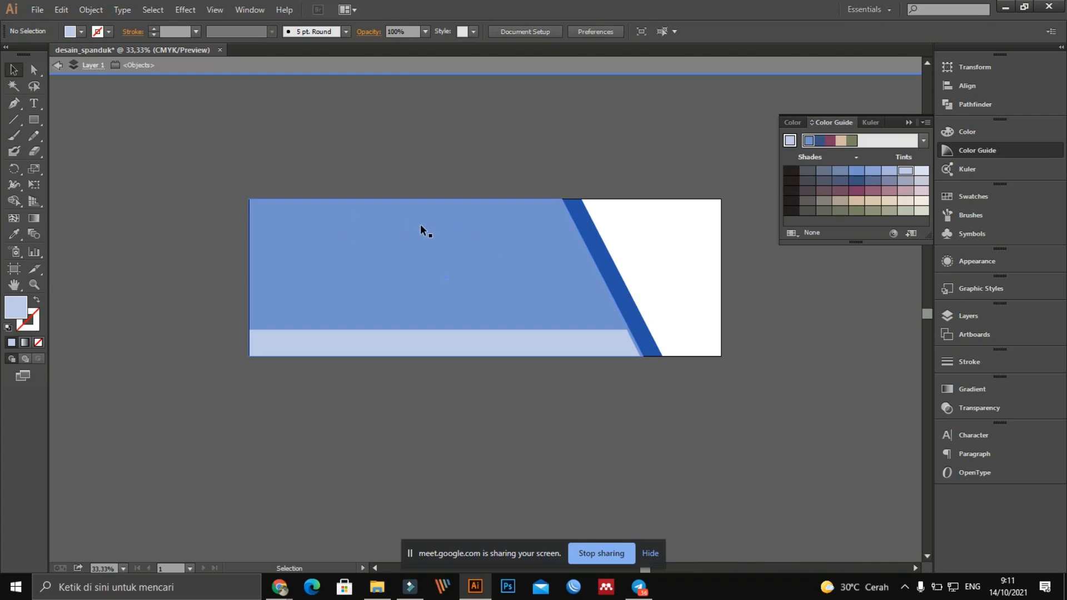
# Add the point text "SELAMAT DATANG" just above the banner with the Type tool
pyautogui.scroll(1, 507, 205)
pyautogui.press('space')
pyautogui.moveTo(505, 157); pyautogui.dragTo(452, 122)
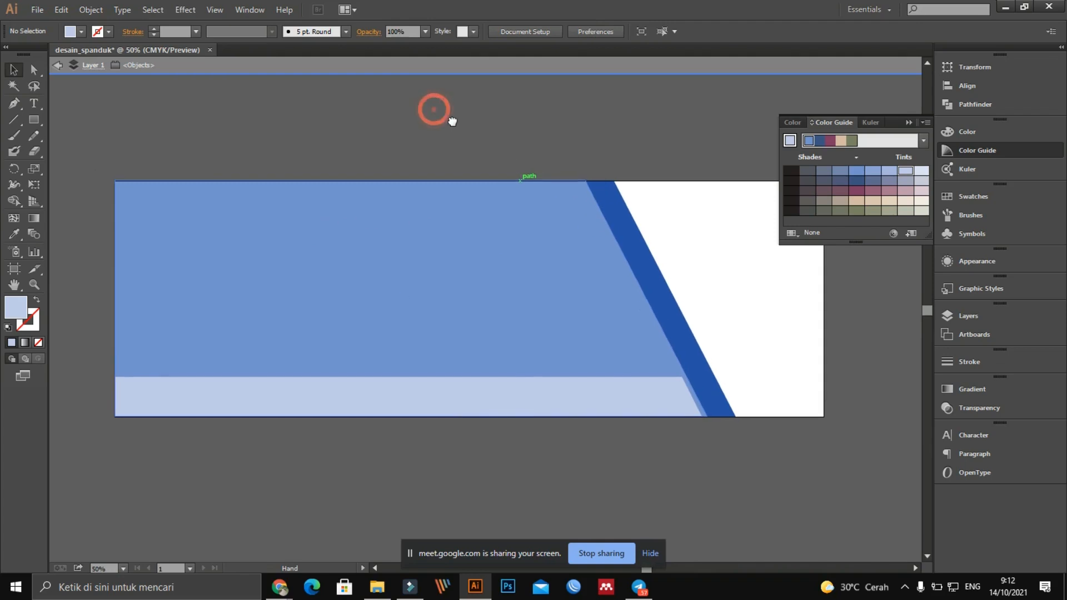
pyautogui.click(34, 103)
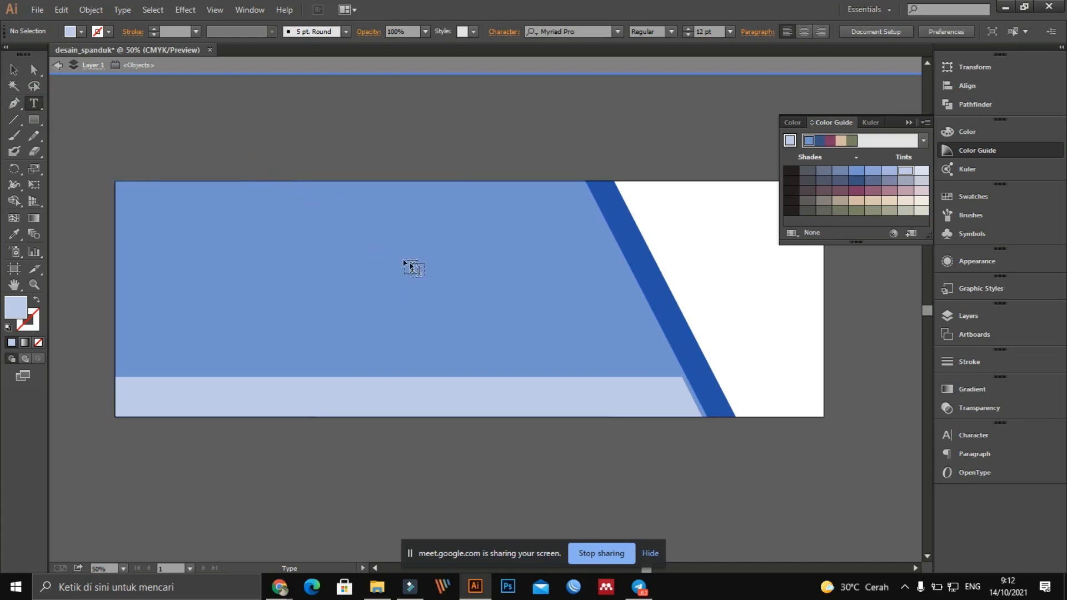
pyautogui.click(417, 270)
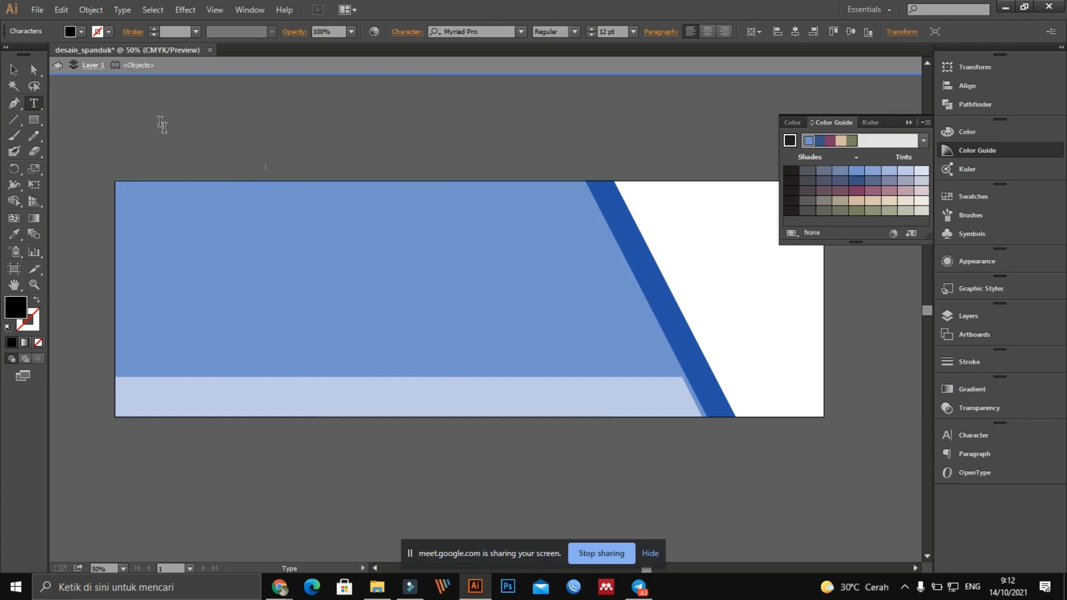
pyautogui.write('SELAMAT DATANG')
# Enlarge the "SELAMAT DATANG" text to about 136.02 pt and place it across the upper part of the light blue background
pyautogui.click(14, 70)
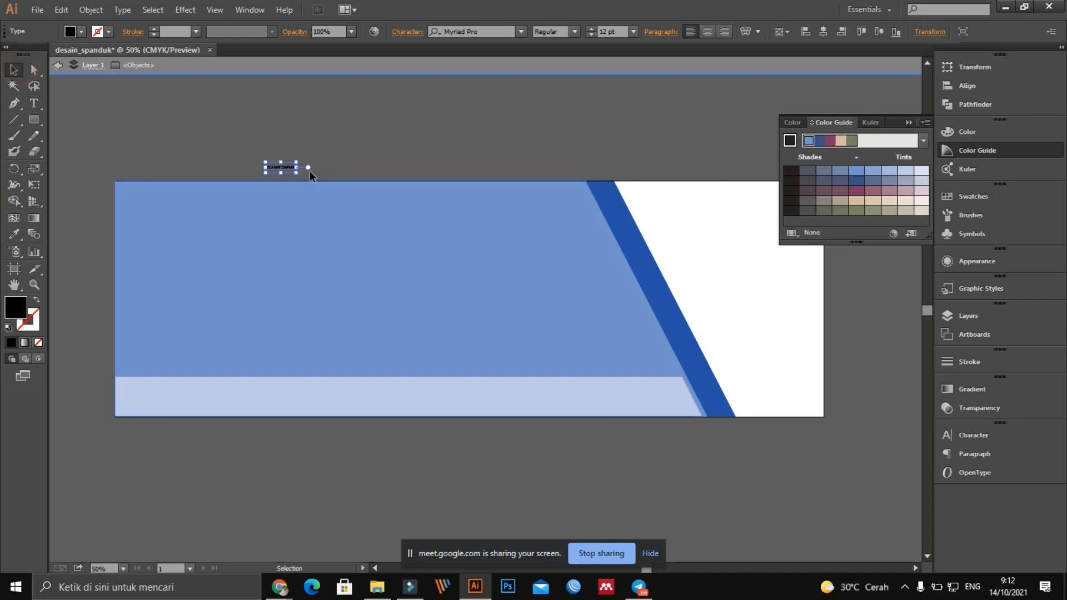
pyautogui.moveTo(309, 171); pyautogui.dragTo(611, 316)
pyautogui.moveTo(499, 226); pyautogui.dragTo(442, 229)
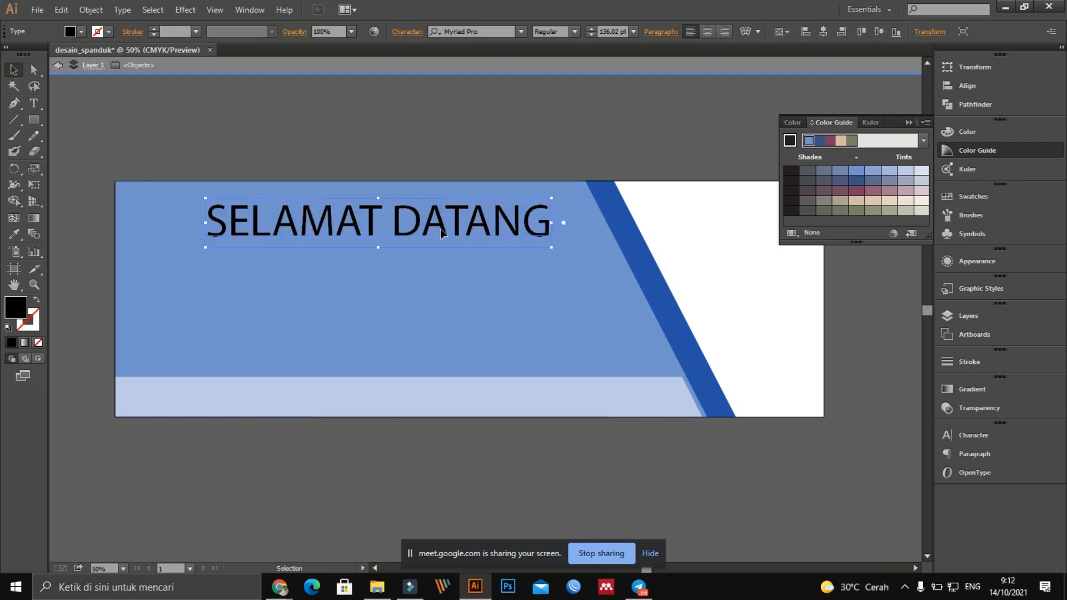
# Set the heading's font to News706 BT Bold and rewrite its text as "Selamat Datang"
pyautogui.click(503, 32)
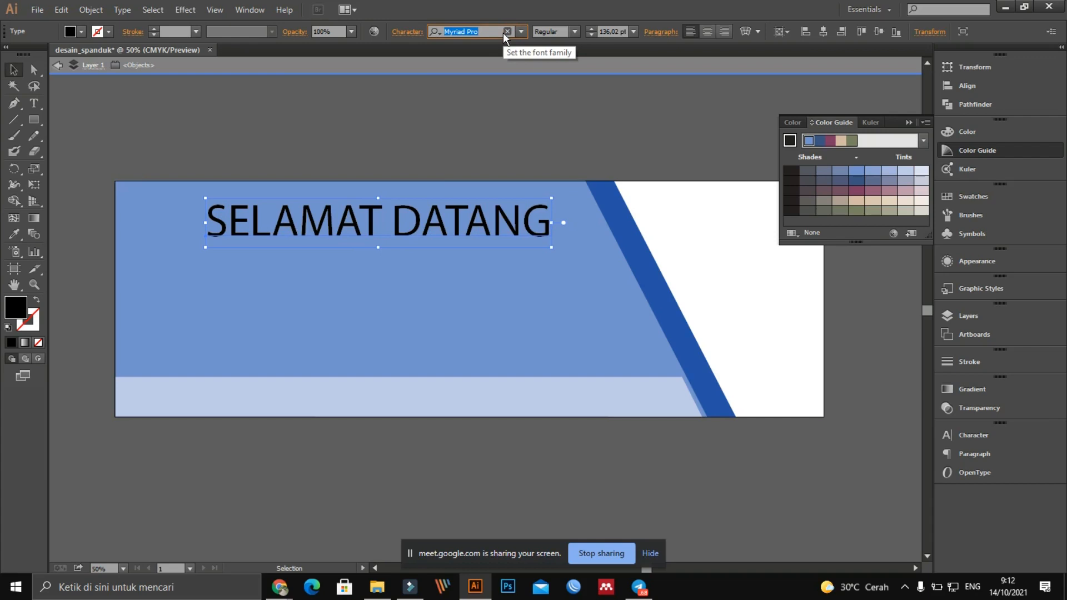
pyautogui.doubleClick(480, 219)
pyautogui.moveTo(229, 213); pyautogui.dragTo(667, 238)
pyautogui.press('BackSpace')
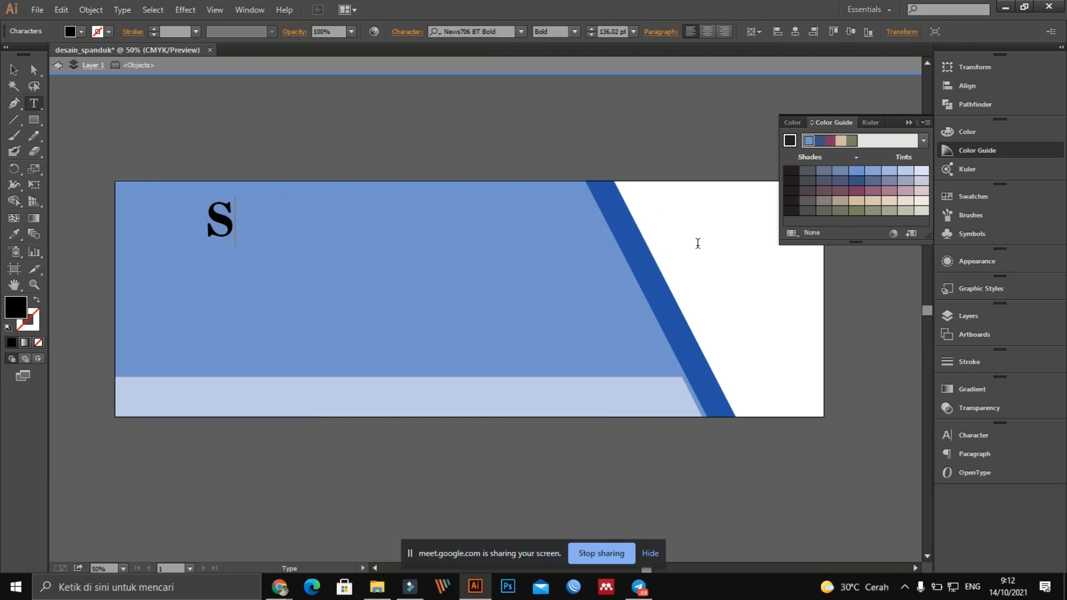
pyautogui.press('BackSpace')
pyautogui.write('W')
pyautogui.press('BackSpace')
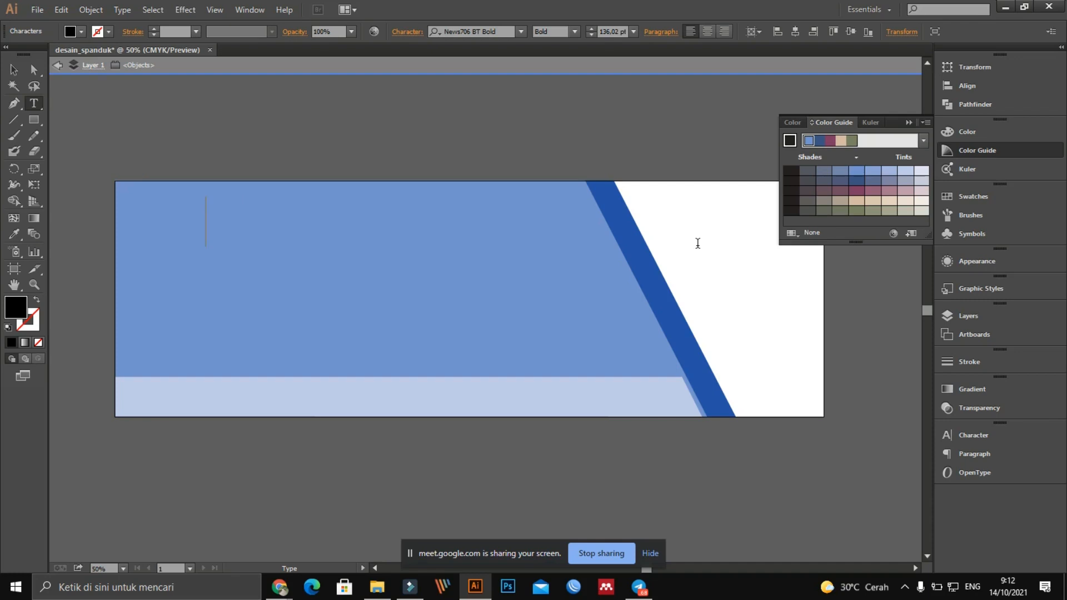
pyautogui.write('Sea')
pyautogui.press('BackSpace')
pyautogui.write('lamat D')
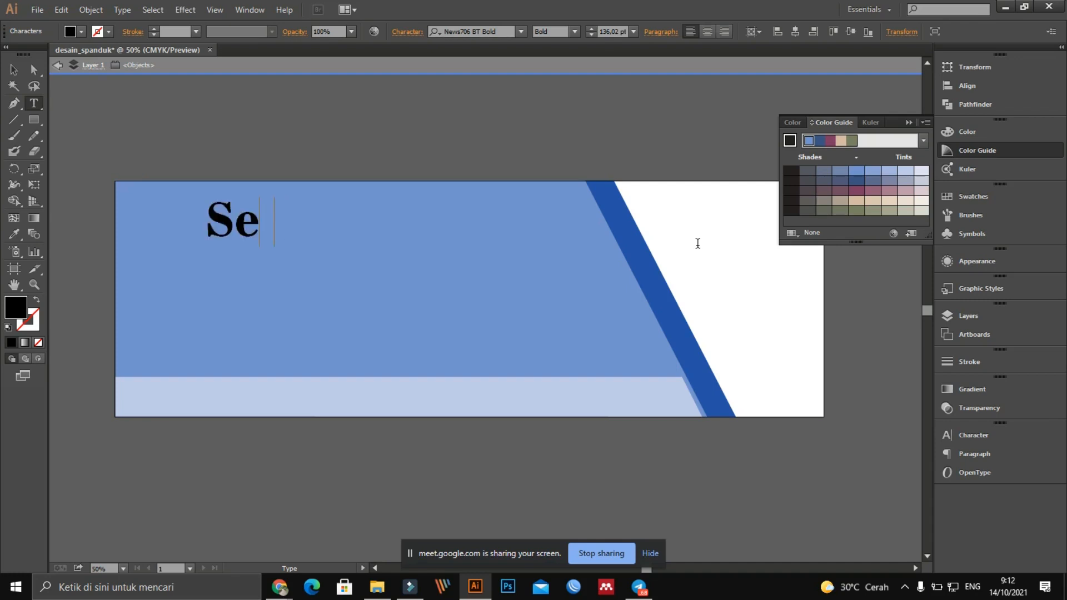
pyautogui.write('ata')
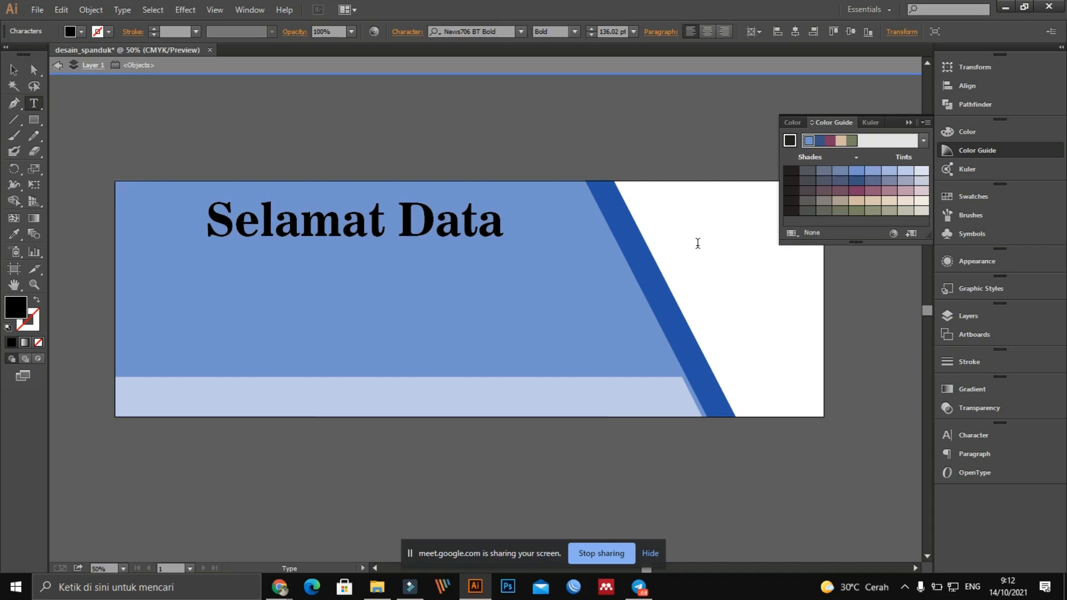
pyautogui.write('ng')
# Shift the "Selamat Datang" heading slightly left and up on the light blue background, and deselect it
pyautogui.click(15, 70)
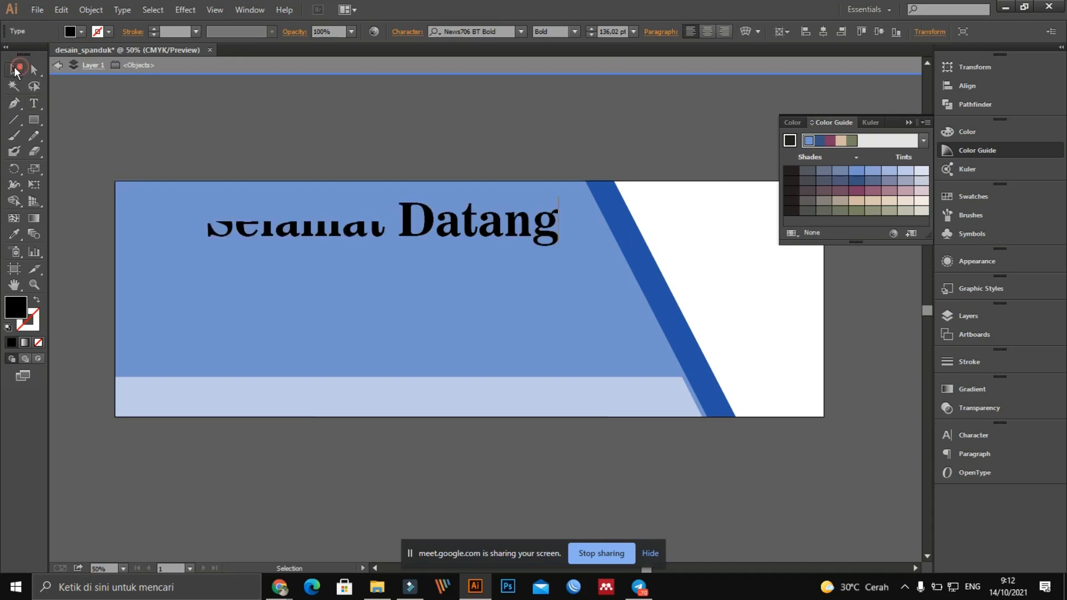
pyautogui.moveTo(475, 232); pyautogui.dragTo(454, 226)
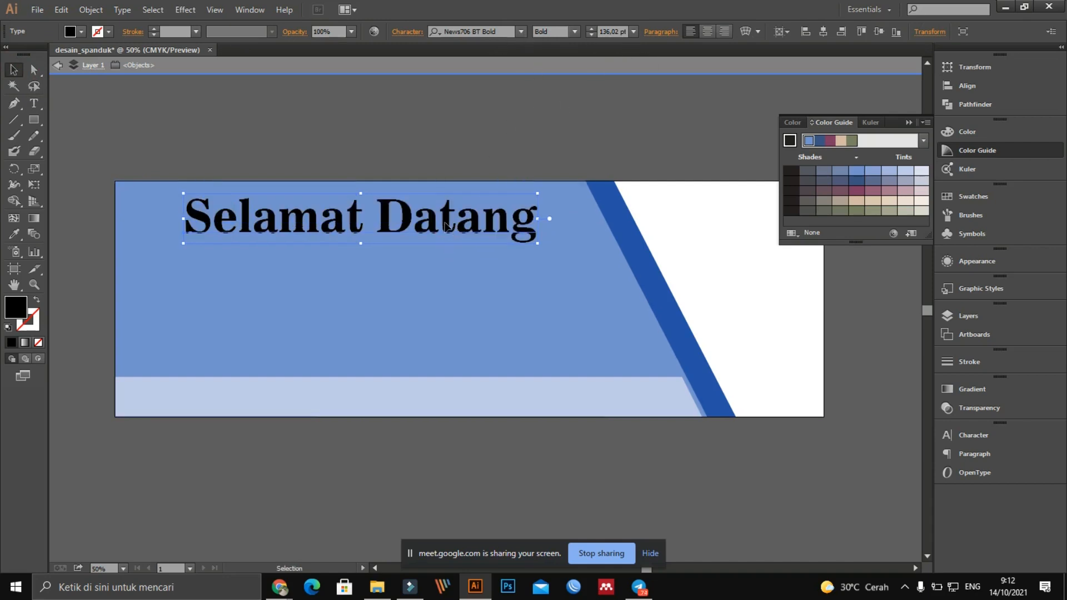
pyautogui.click(445, 163)
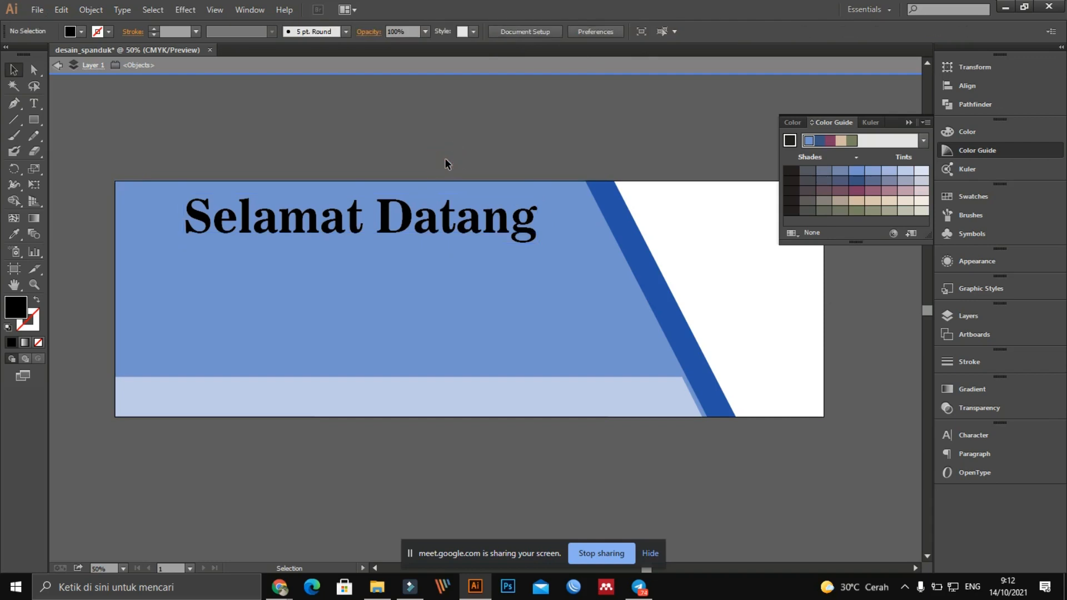
# Duplicate the "Selamat Datang" heading directly below itself and replace the copy's text with "Kepada BNN"
pyautogui.click(411, 234)
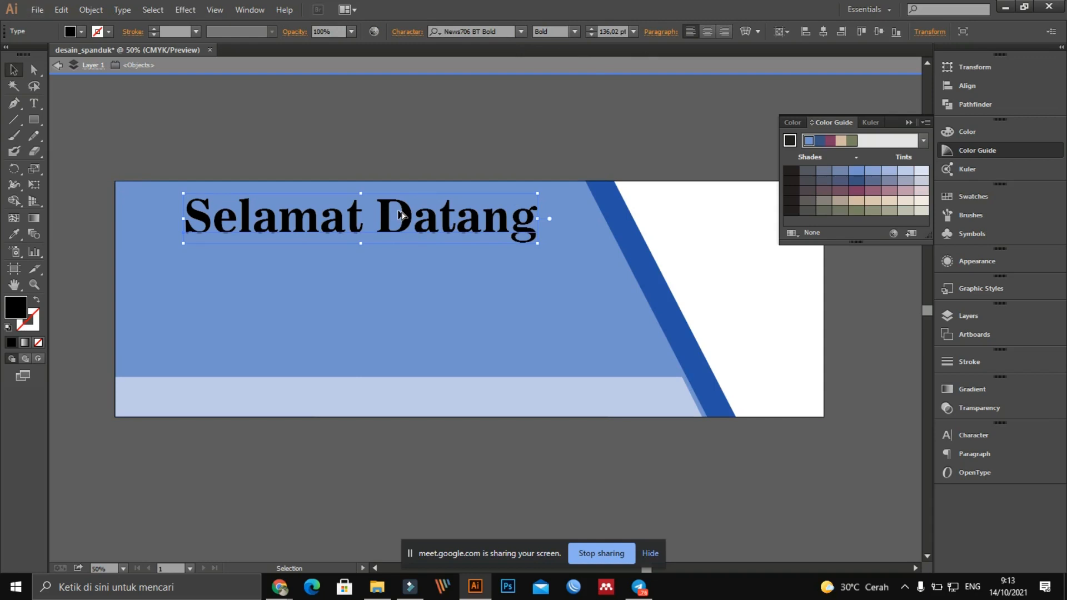
pyautogui.moveTo(401, 214); pyautogui.dragTo(398, 257)
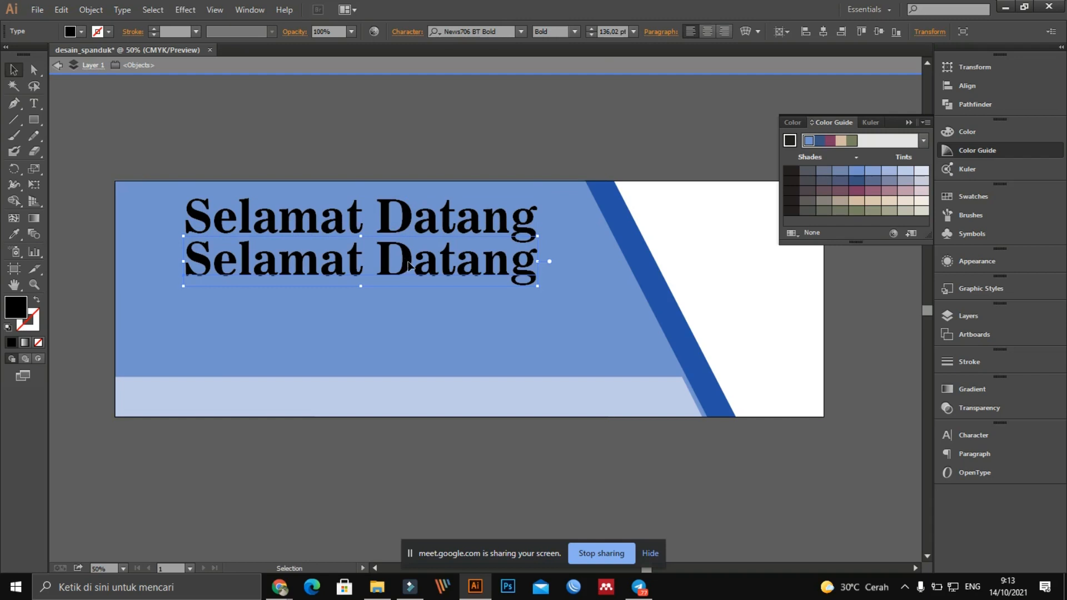
pyautogui.press('t')
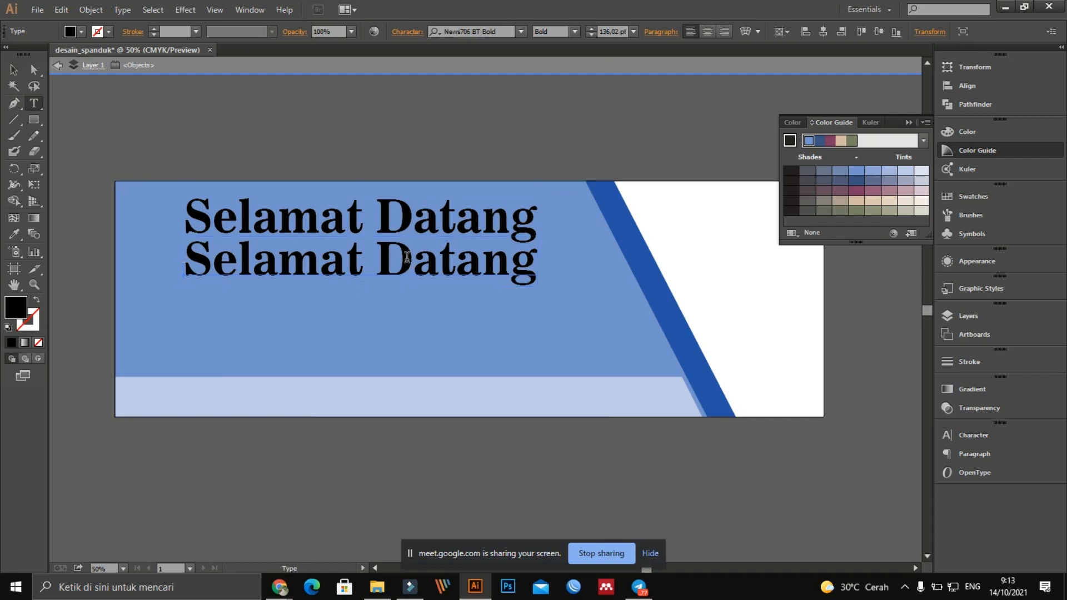
pyautogui.click(410, 260)
pyautogui.hotkey('ctrl', 'a')
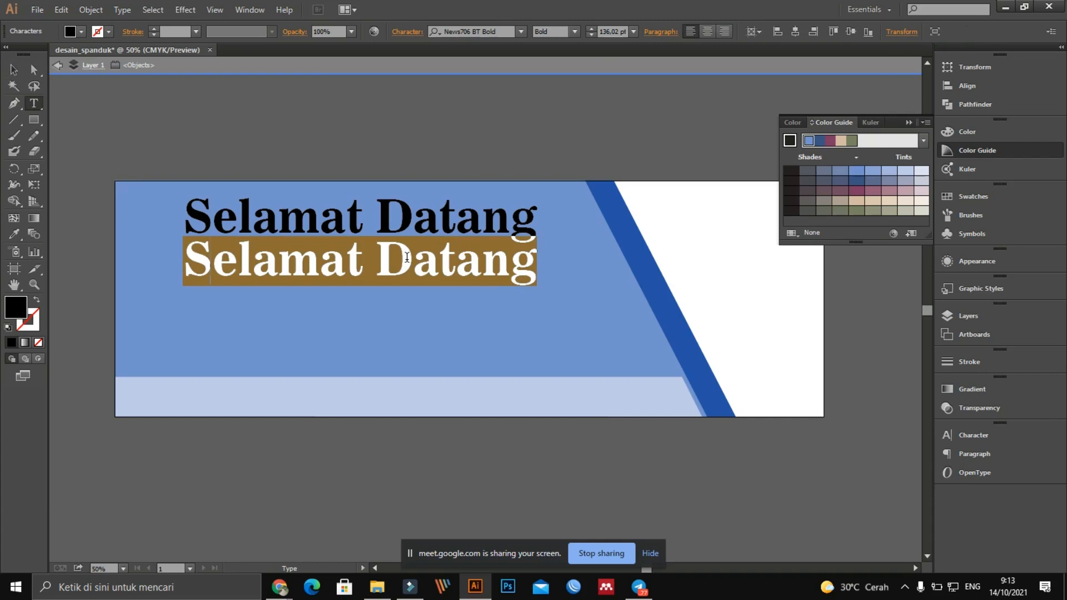
pyautogui.write('k')
pyautogui.press('BackSpace')
pyautogui.write('K')
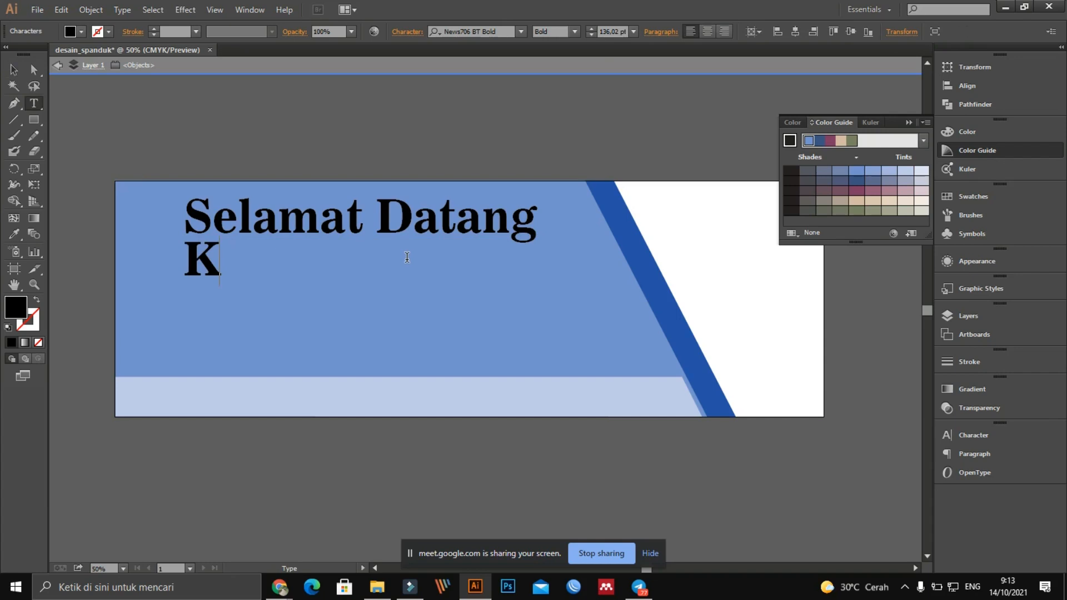
pyautogui.write('epada')
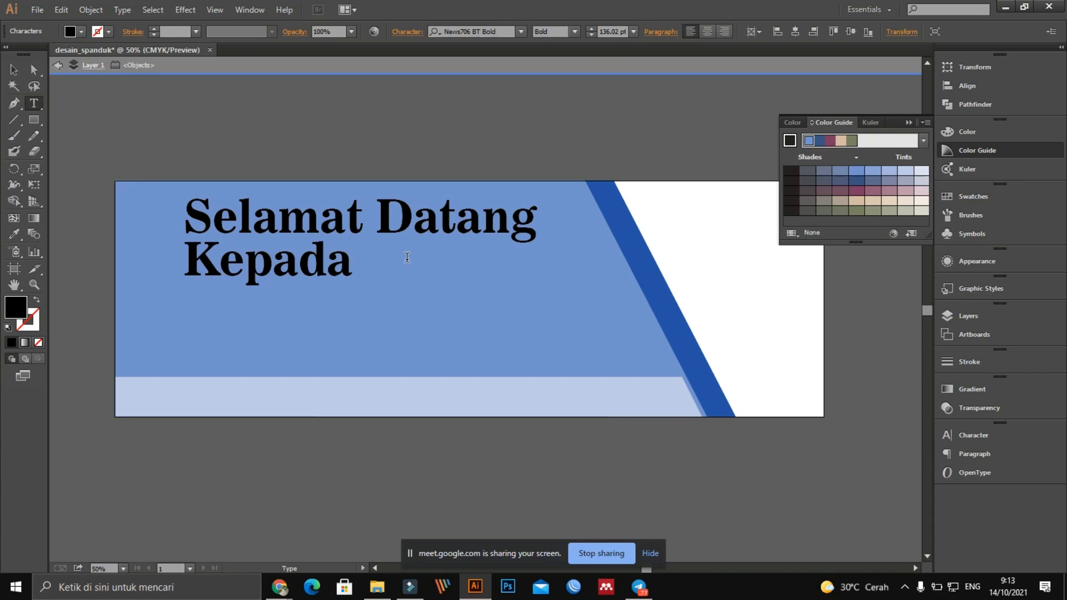
pyautogui.write(' BNN')
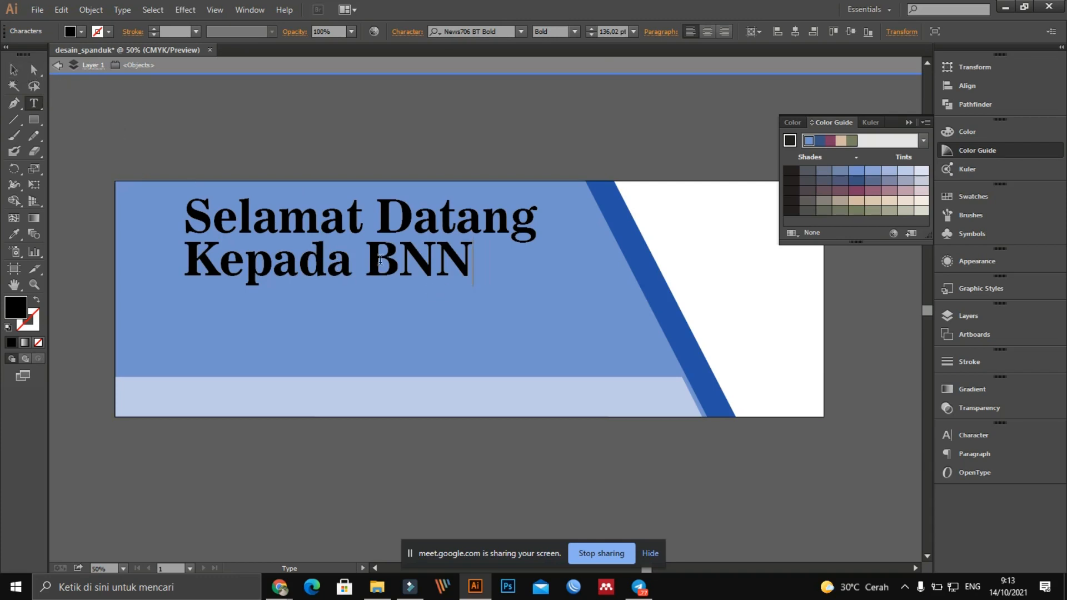
# Replace "BNN" in the second line with "Peserta Seminar" and deselect the text
pyautogui.moveTo(365, 257); pyautogui.dragTo(470, 264)
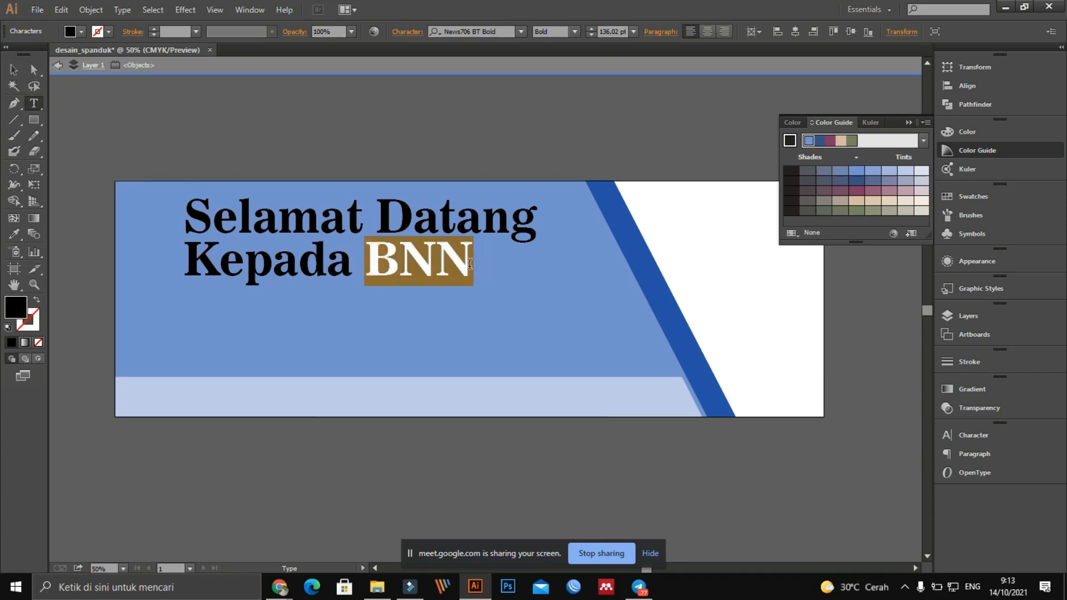
pyautogui.press('BackSpace')
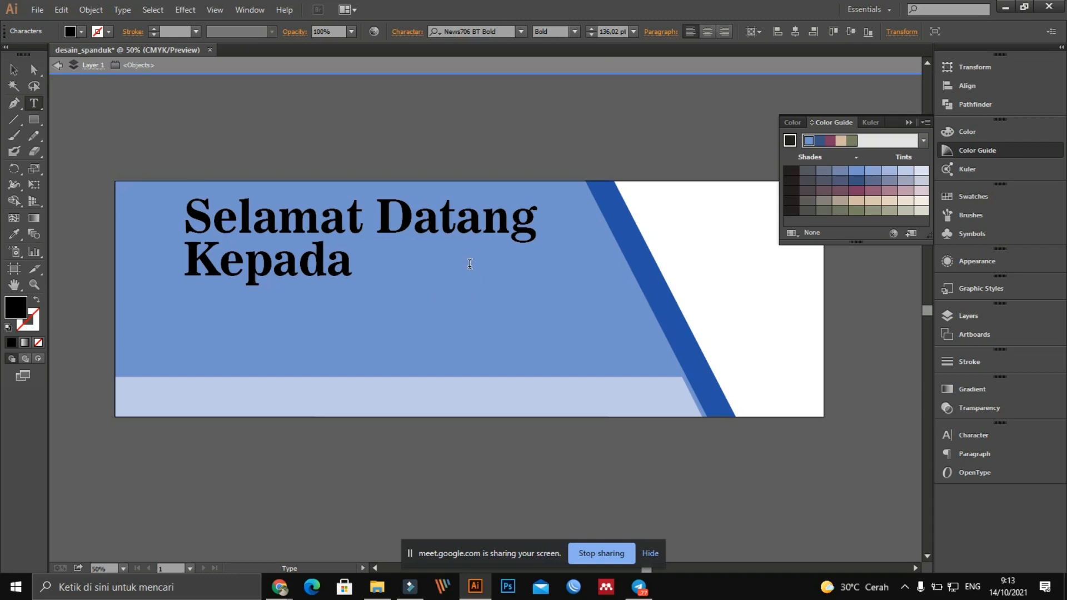
pyautogui.press('BackSpace')
pyautogui.press('BackSpace')
pyautogui.press('BackSpace')
pyautogui.press('BackSpace')
pyautogui.press('BackSpace')
pyautogui.press('BackSpace')
pyautogui.press('BackSpace')
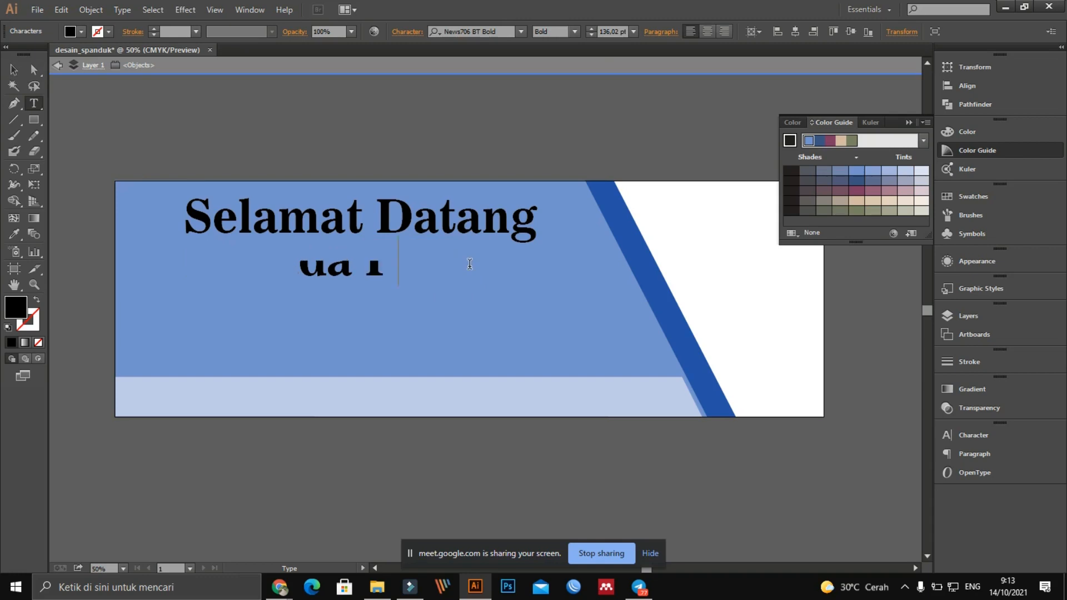
pyautogui.write('Pe')
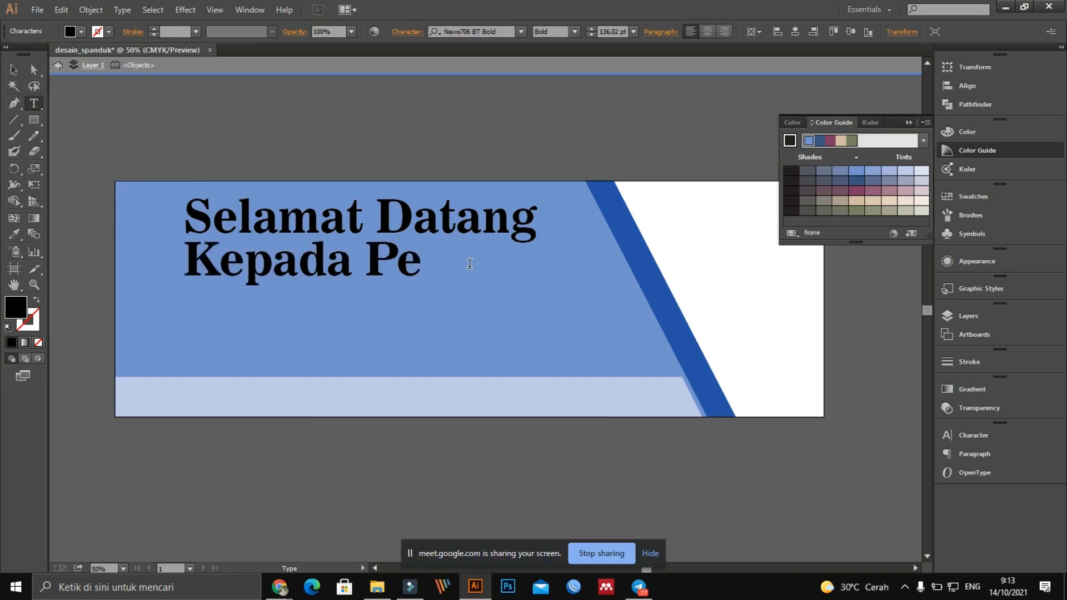
pyautogui.write('serta')
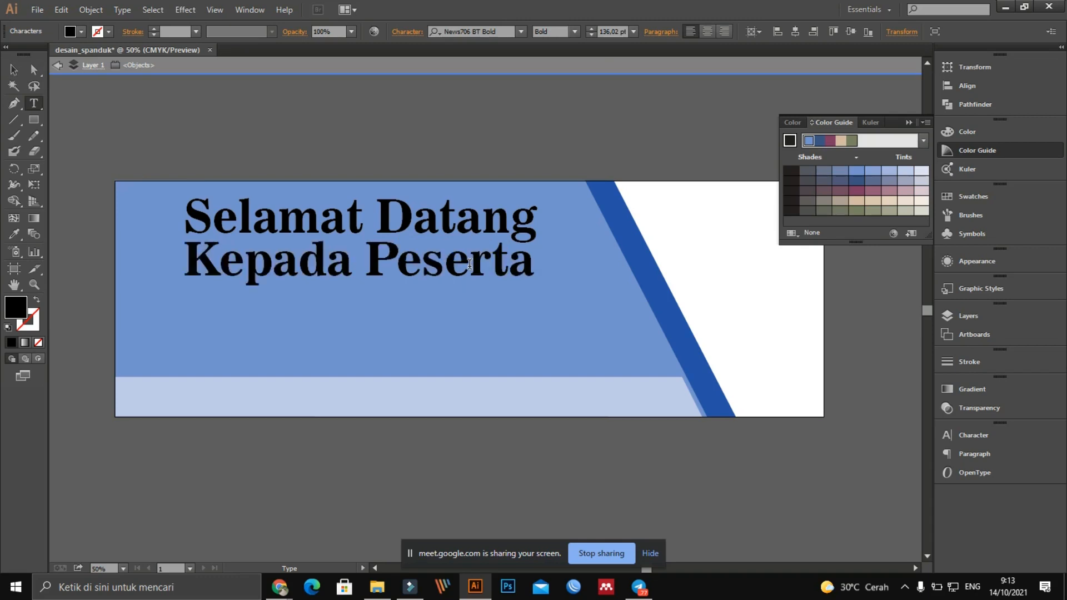
pyautogui.write(' Sem')
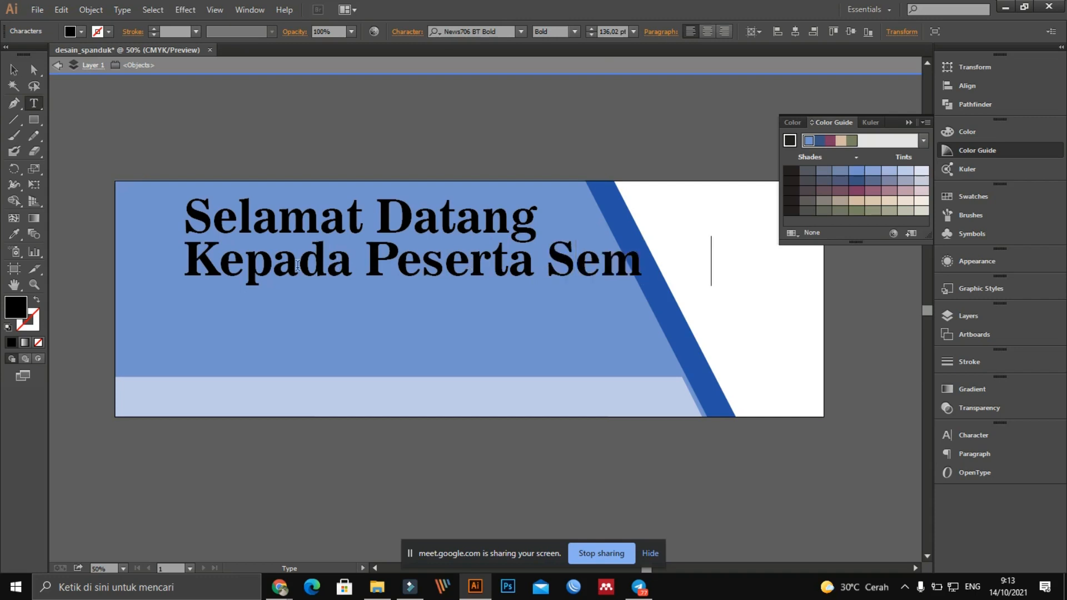
pyautogui.write('inar')
pyautogui.click(11, 71)
pyautogui.click(207, 110)
# Duplicate the "Kepada Peserta Seminar" line below itself and replace the copy's text with "Sosialisasi Narkoba"
pyautogui.click(346, 268)
pyautogui.moveTo(346, 269); pyautogui.dragTo(340, 319)
pyautogui.press('t')
pyautogui.click(341, 313)
pyautogui.hotkey('ctrl', 'a')
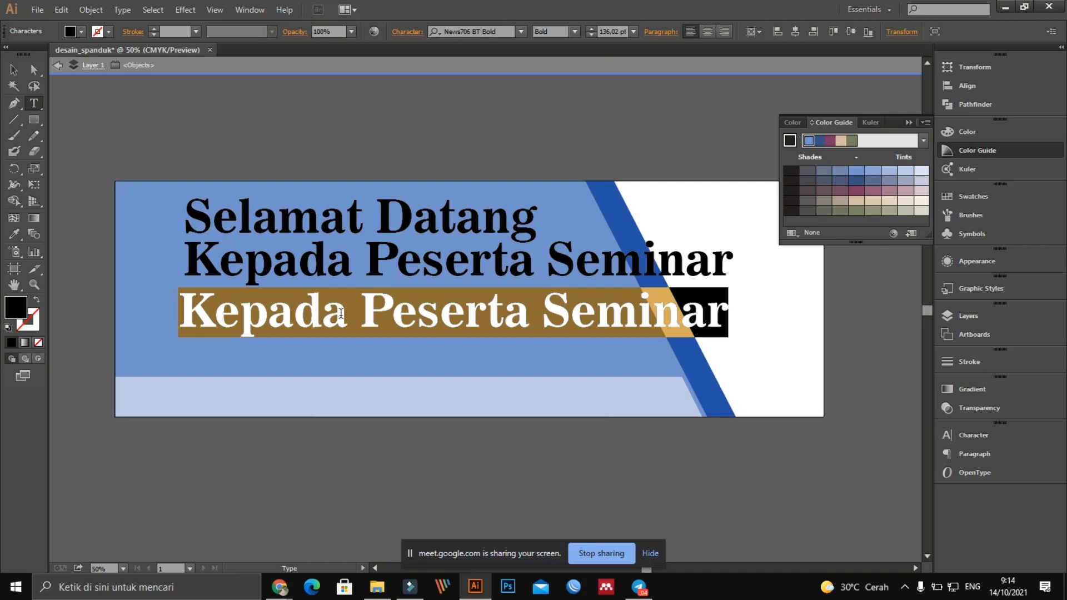
pyautogui.write('S')
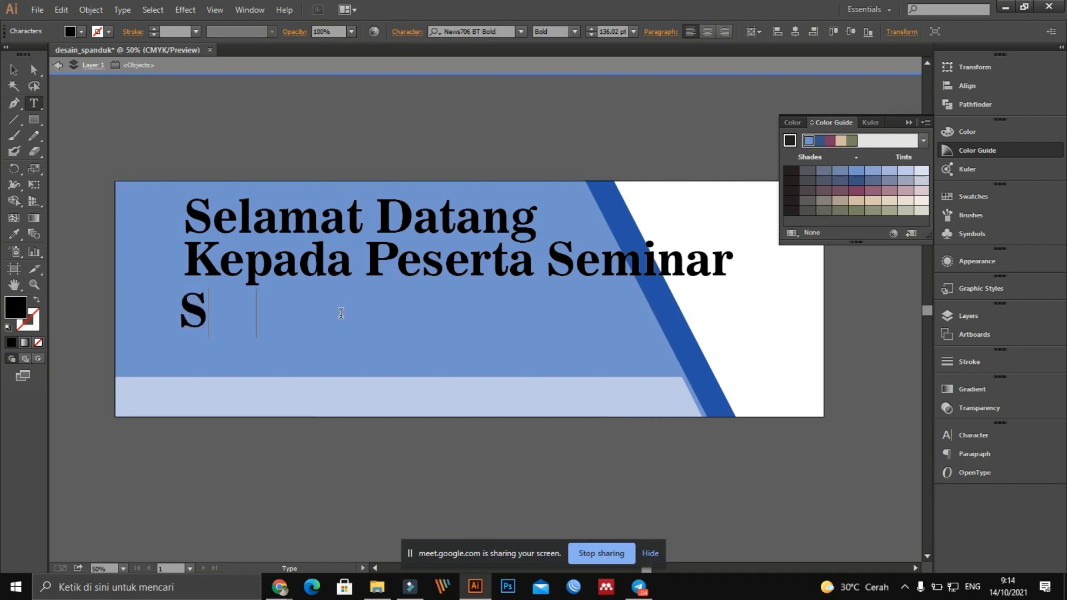
pyautogui.write('os')
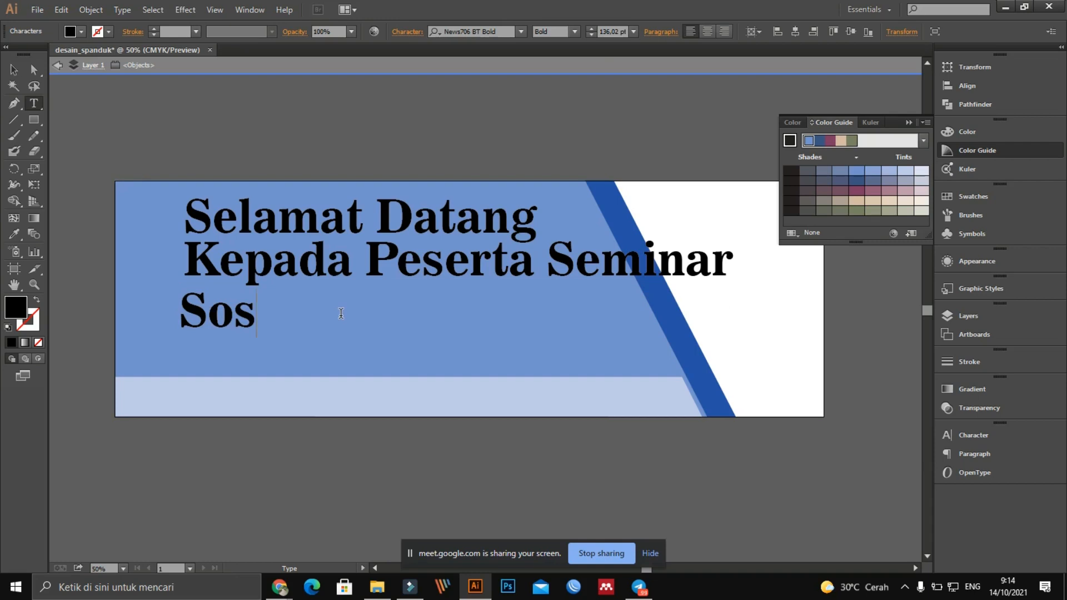
pyautogui.write('ial')
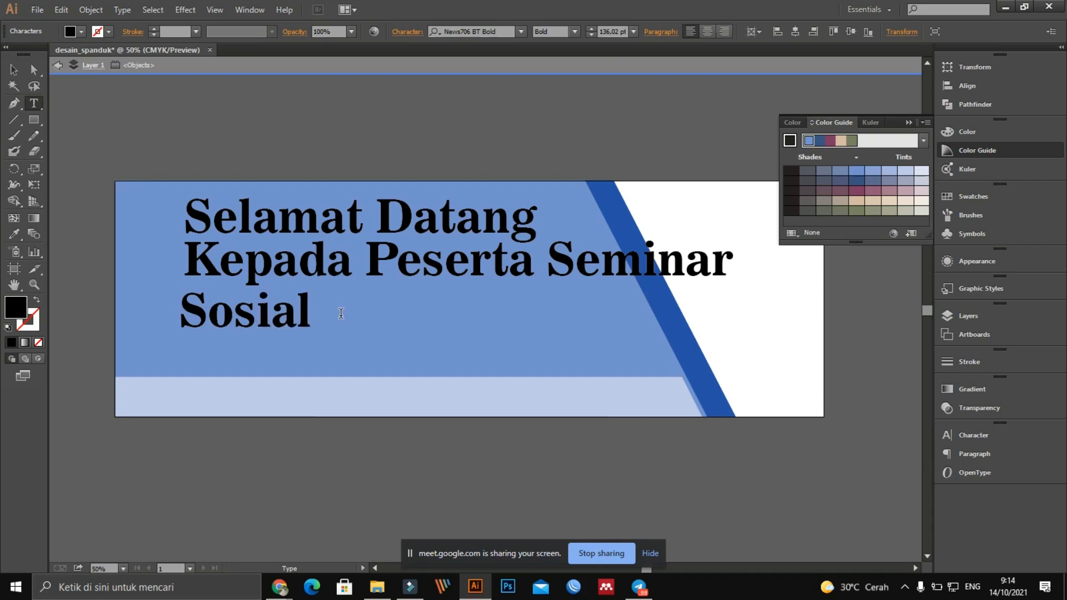
pyautogui.write('isasi')
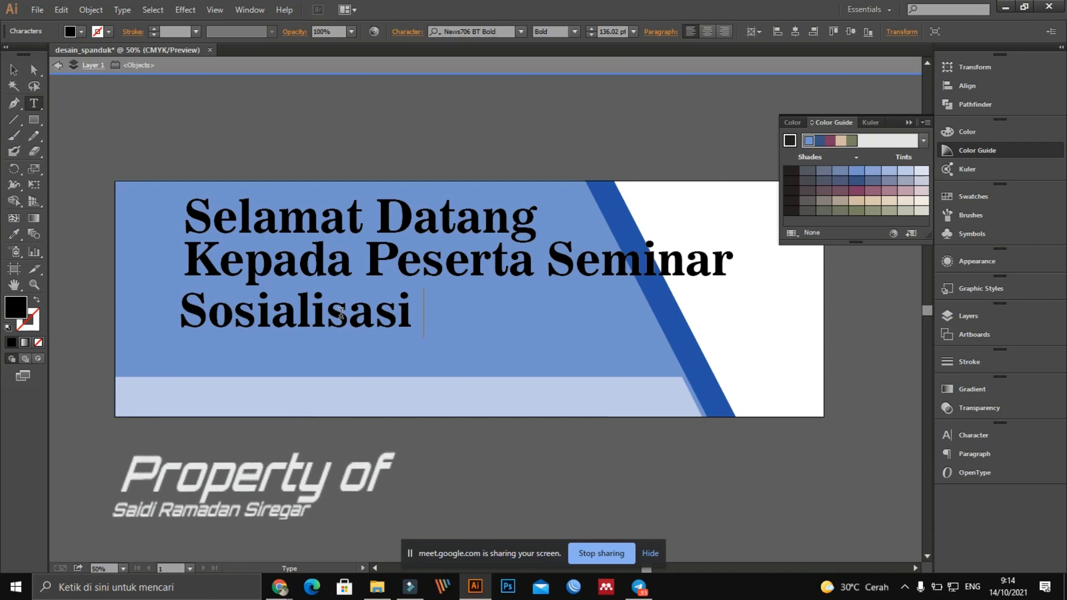
pyautogui.write('N')
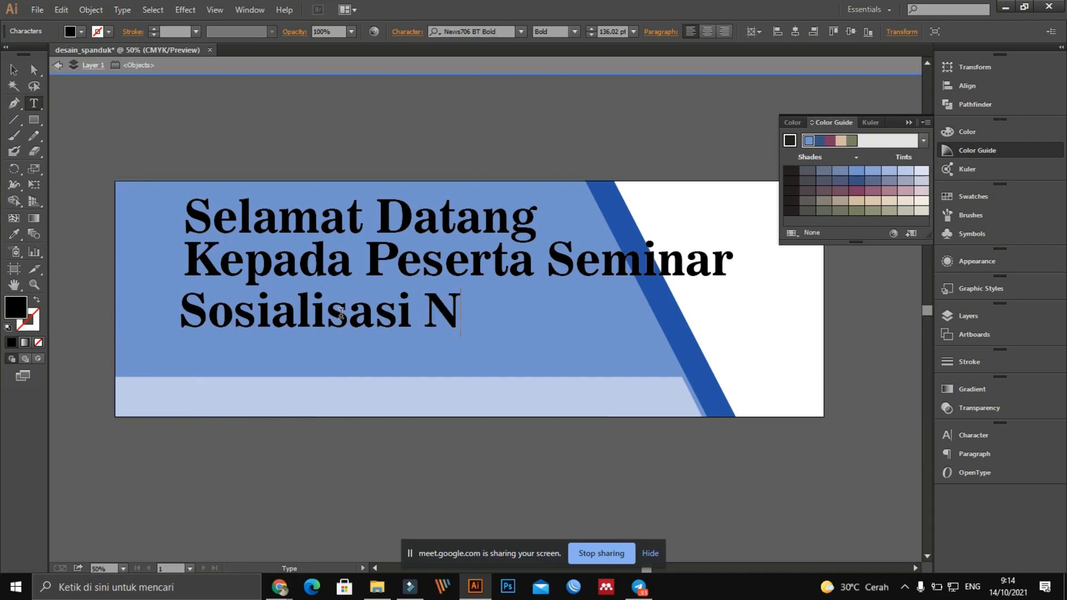
pyautogui.write('arka')
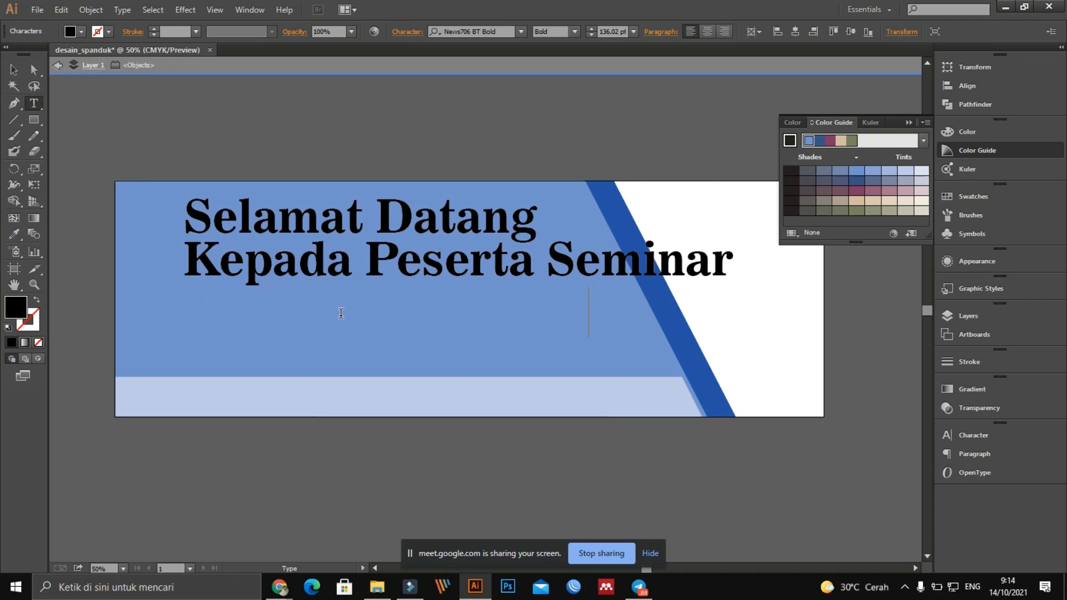
pyautogui.press('BackSpace')
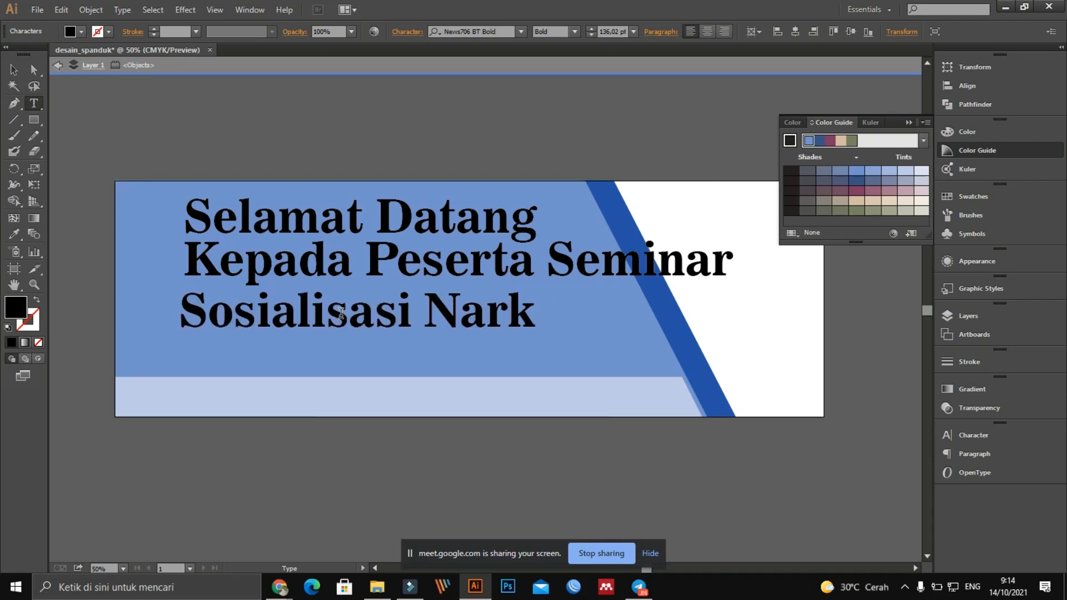
pyautogui.write('oba')
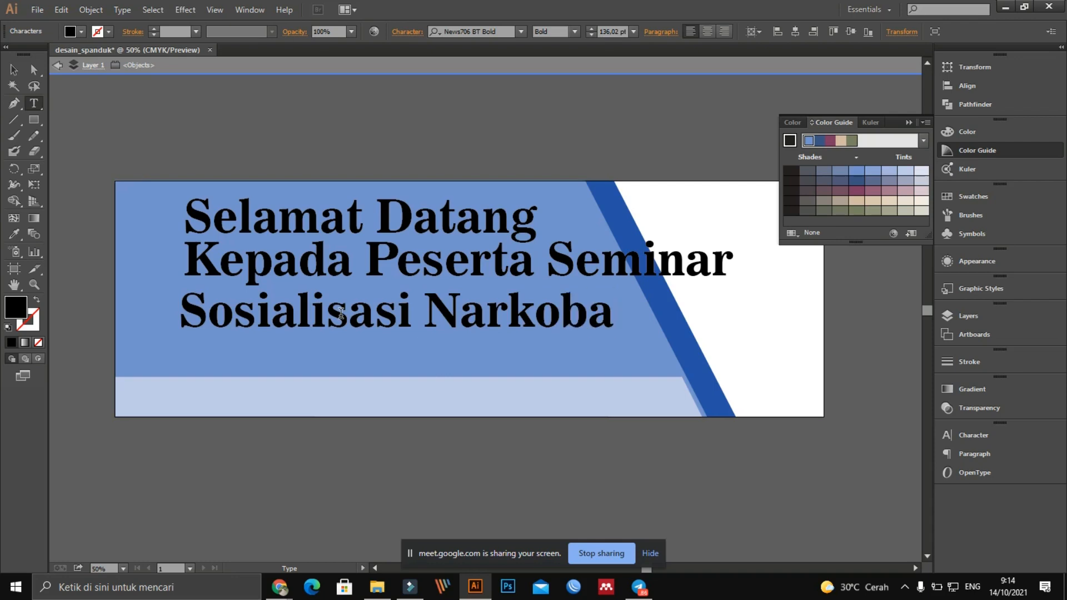
# Add a new line reading "di UNIV BD" beneath "Sosialisasi Narkoba" in the same text object
pyautogui.write(' di')
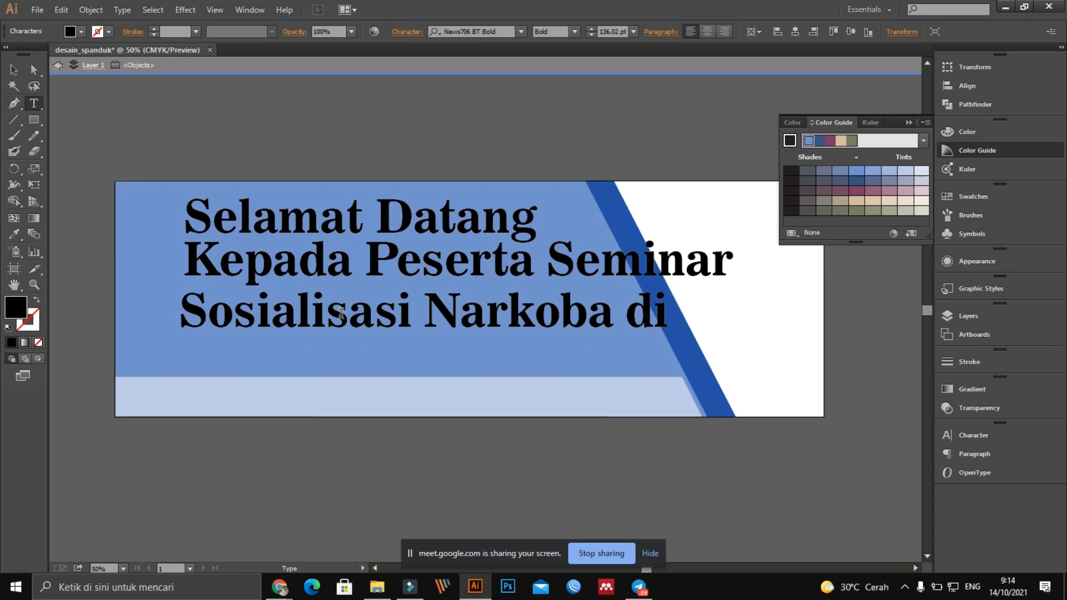
pyautogui.press('BackSpace')
pyautogui.press('BackSpace')
pyautogui.press('BackSpace')
pyautogui.press('Return')
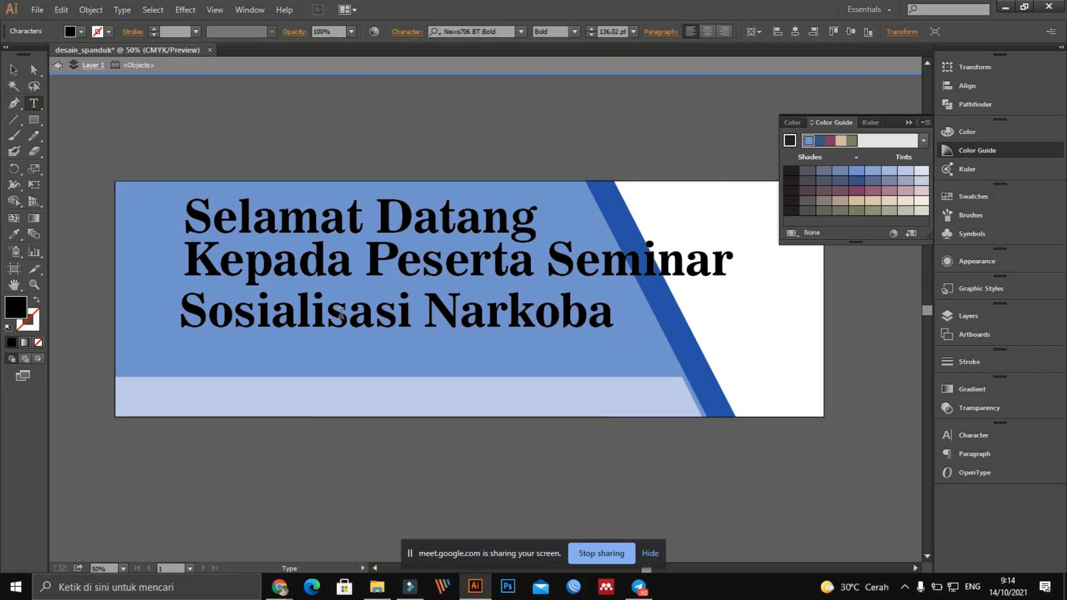
pyautogui.write('D')
pyautogui.press('BackSpace')
pyautogui.write('di UN')
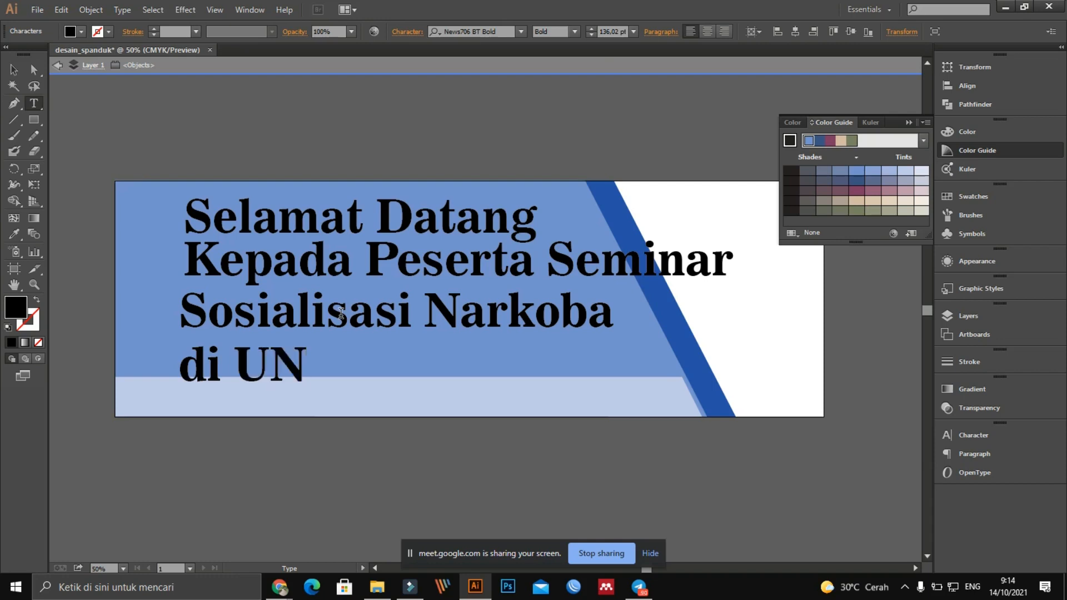
pyautogui.write('IV')
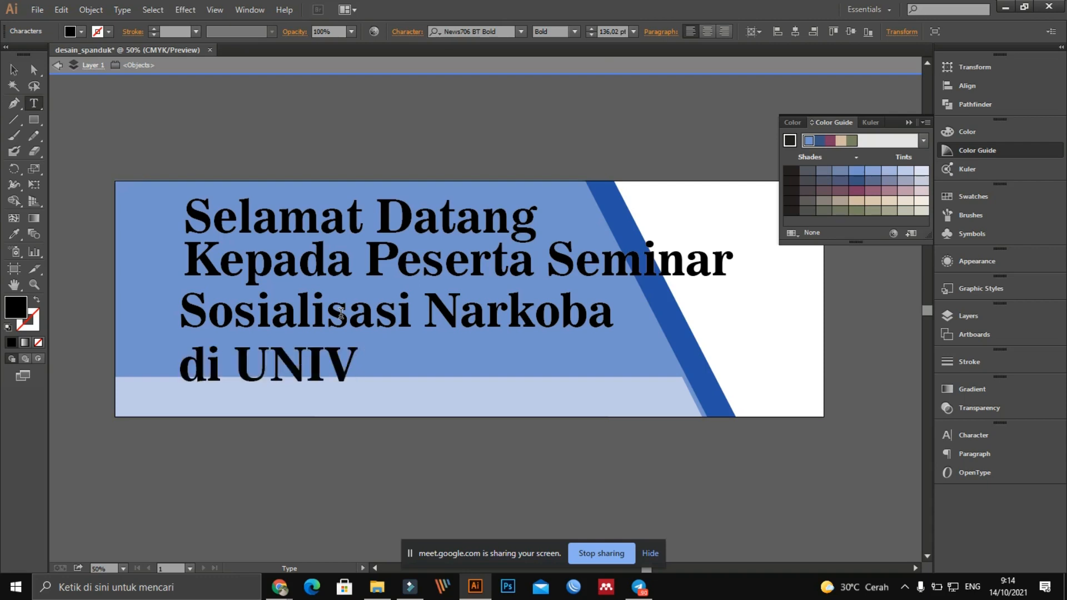
pyautogui.write(' BD')
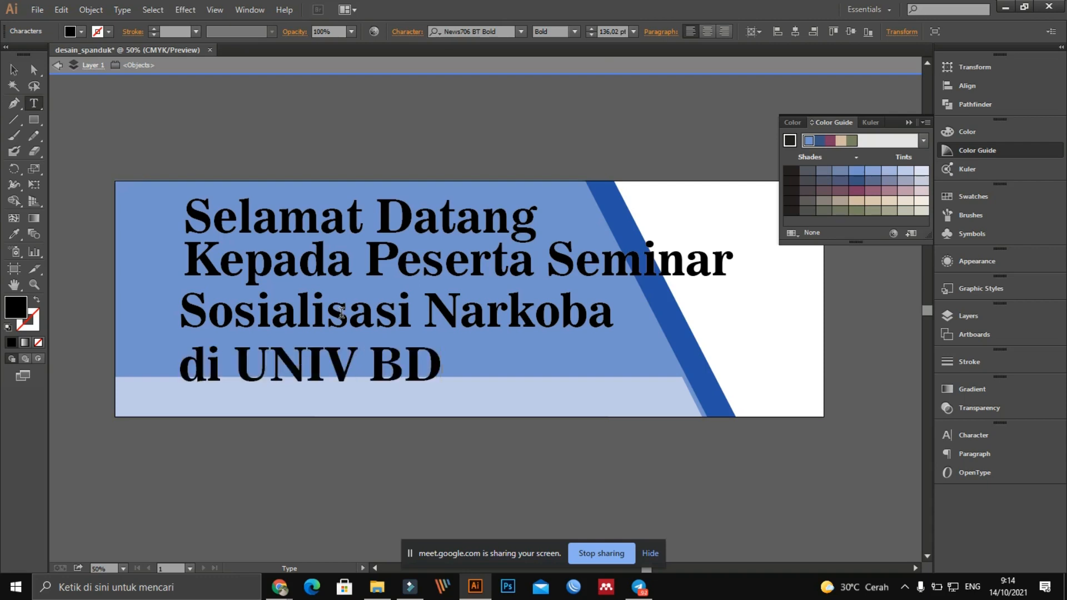
# Move the "Selamat Datang" heading up and slightly left so it sits against the banner's upper edge
pyautogui.click(13, 69)
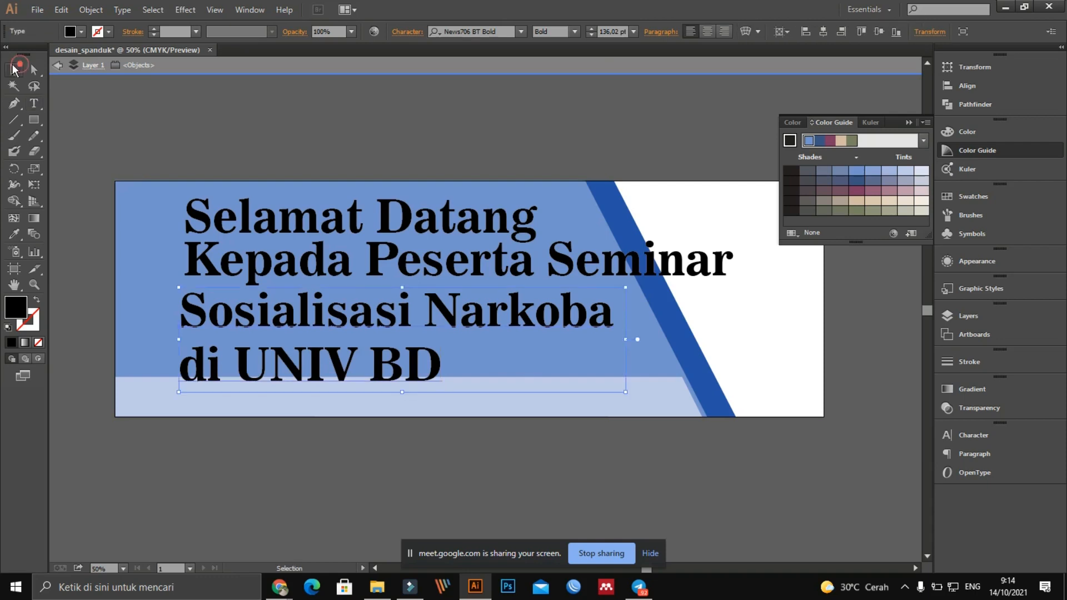
pyautogui.click(277, 147)
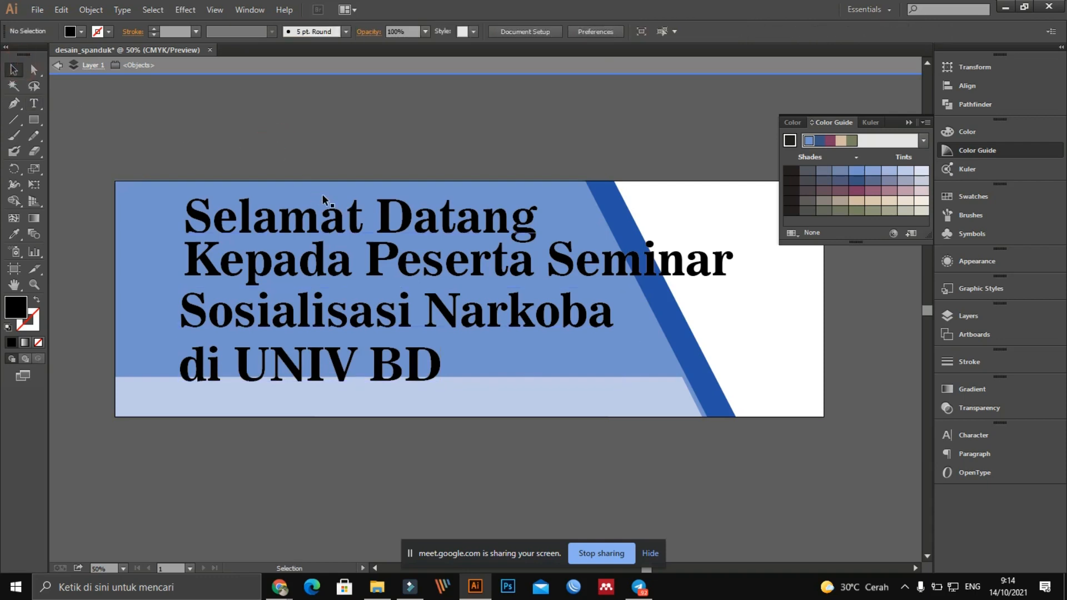
pyautogui.moveTo(332, 222); pyautogui.dragTo(322, 207)
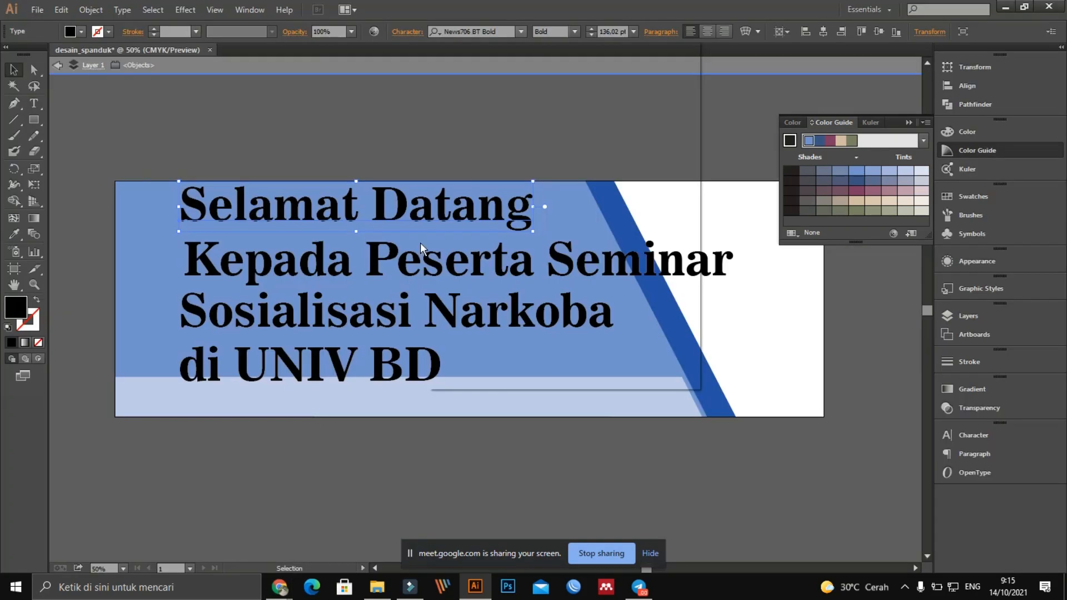
# Try the MS Reference Sans Serif font on the "Selamat Datang" heading
pyautogui.click(498, 31)
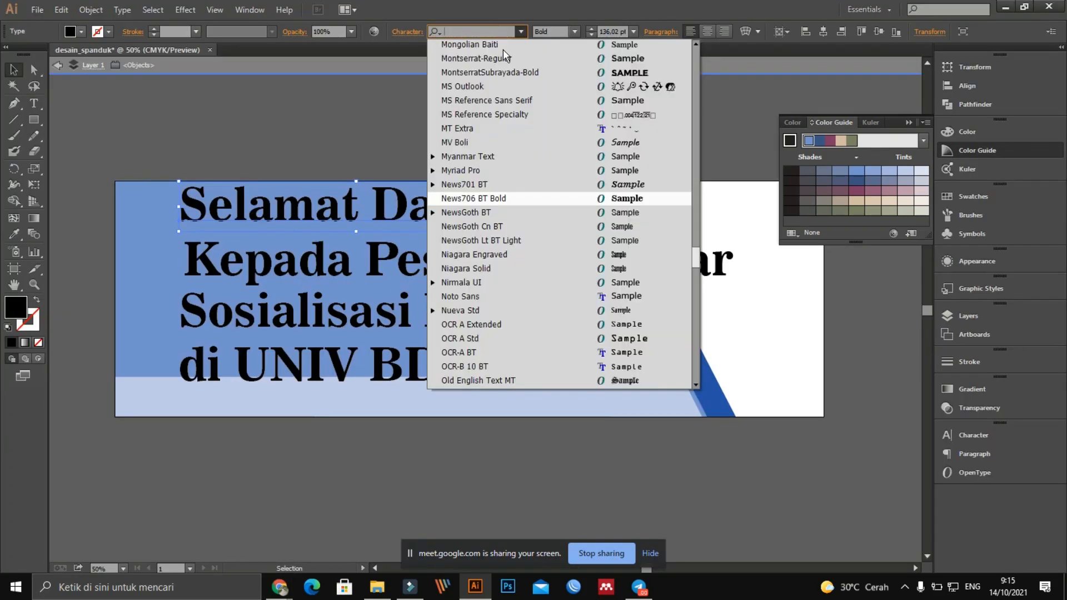
pyautogui.press('BackSpace')
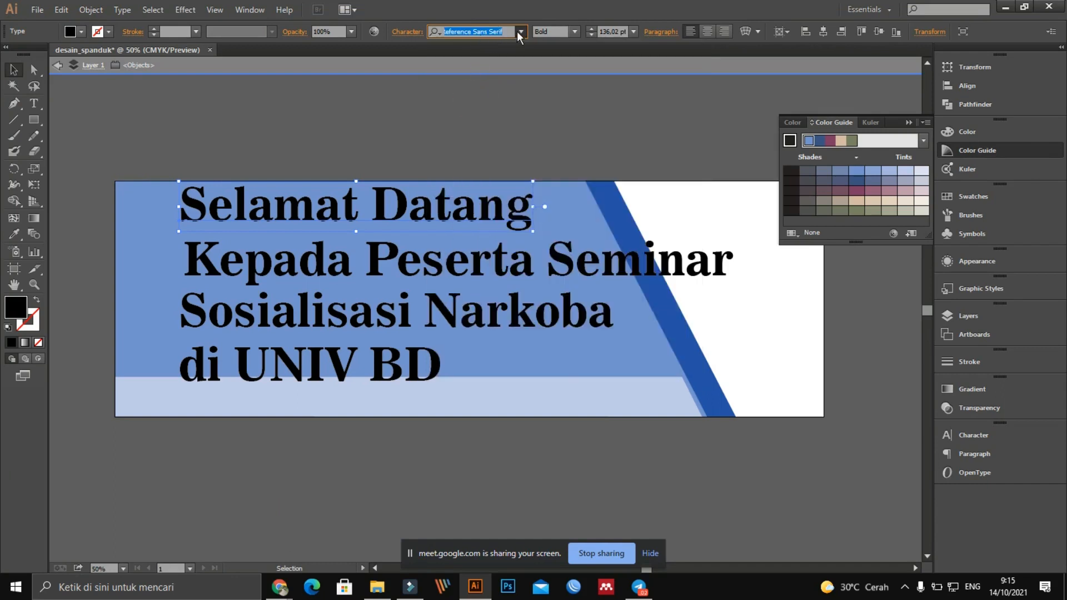
pyautogui.press('Return')
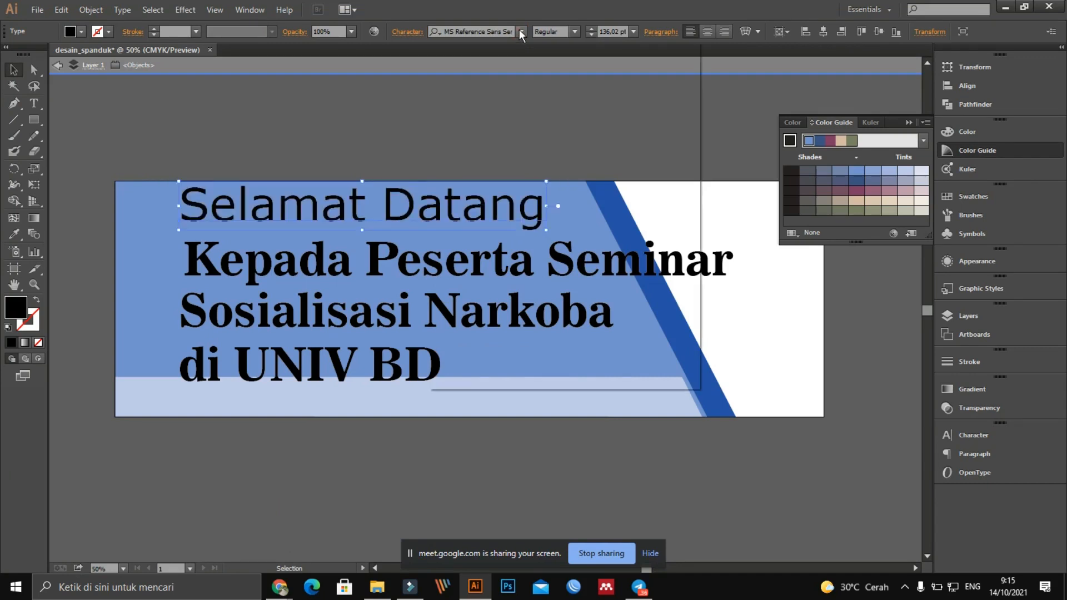
# Set the "Selamat Datang" heading's font to Script MT Bold and deselect it
pyautogui.click(520, 31)
pyautogui.moveTo(697, 266); pyautogui.dragTo(698, 288)
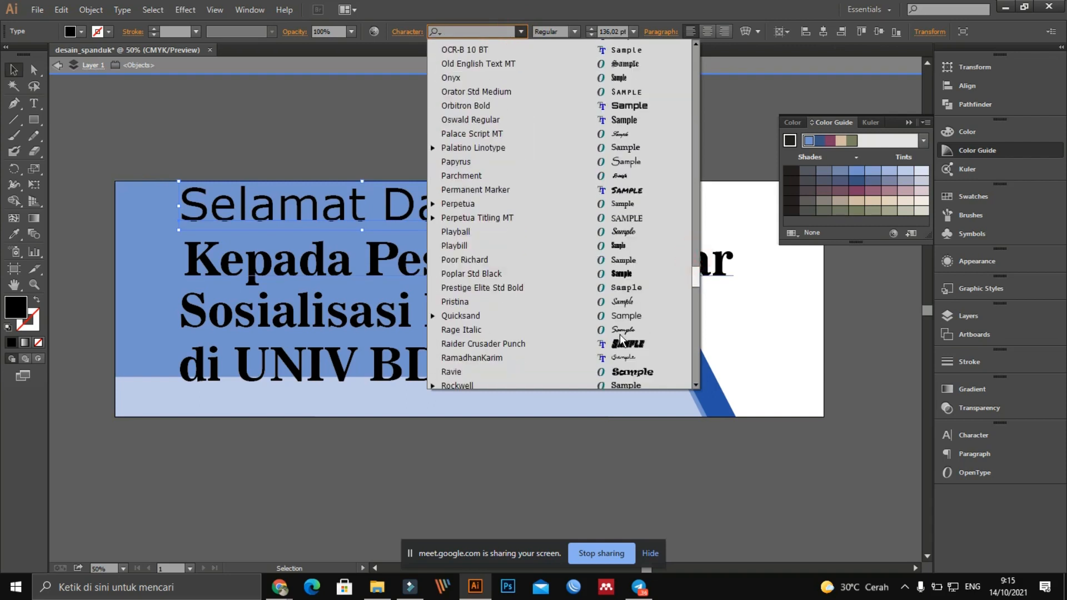
pyautogui.scroll(-3, 621, 333)
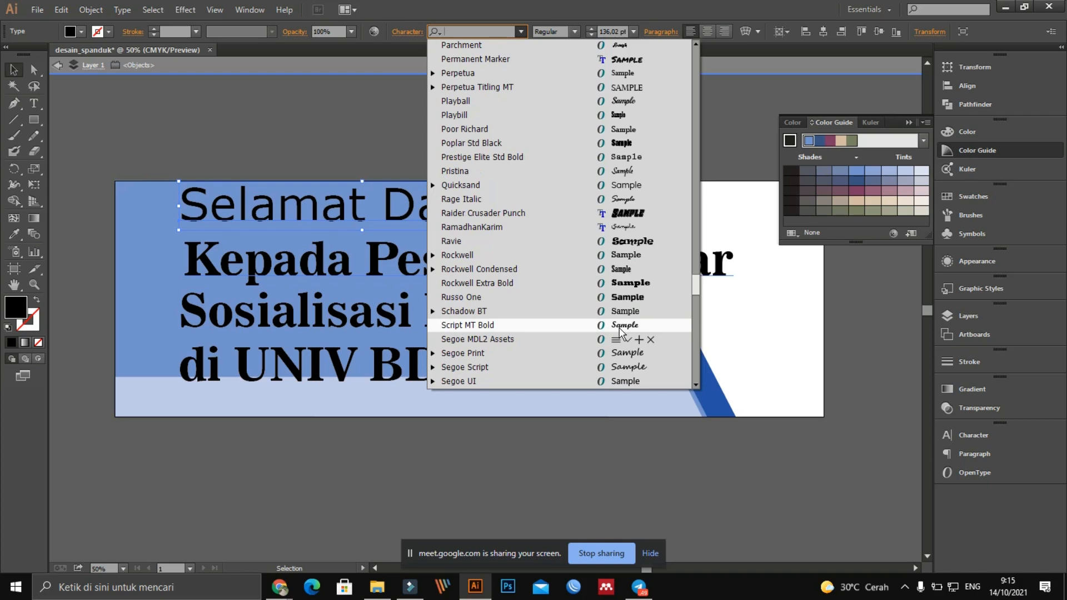
pyautogui.click(621, 328)
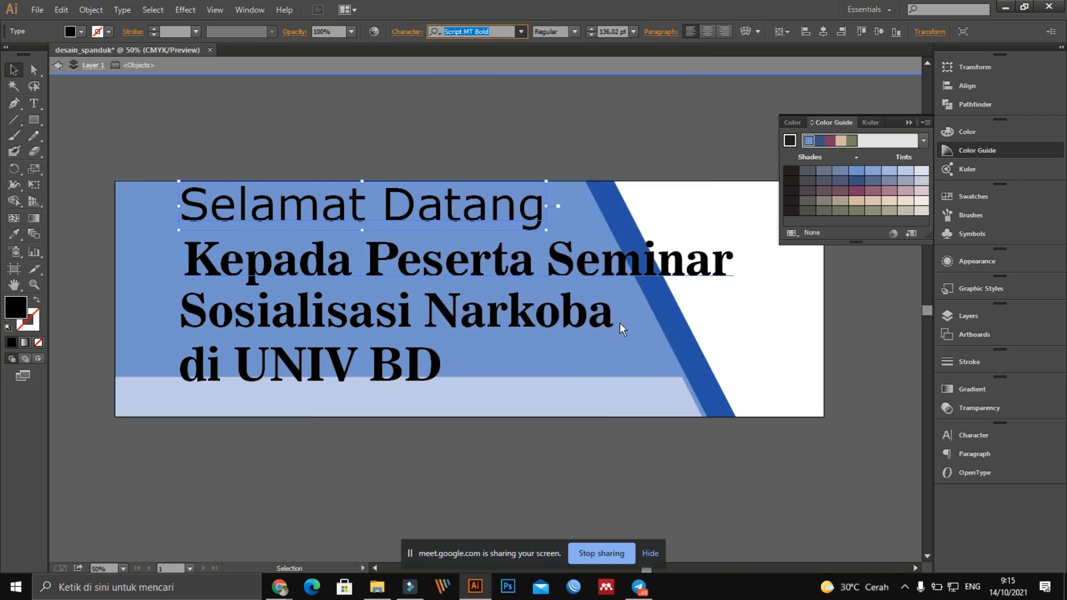
pyautogui.click(414, 139)
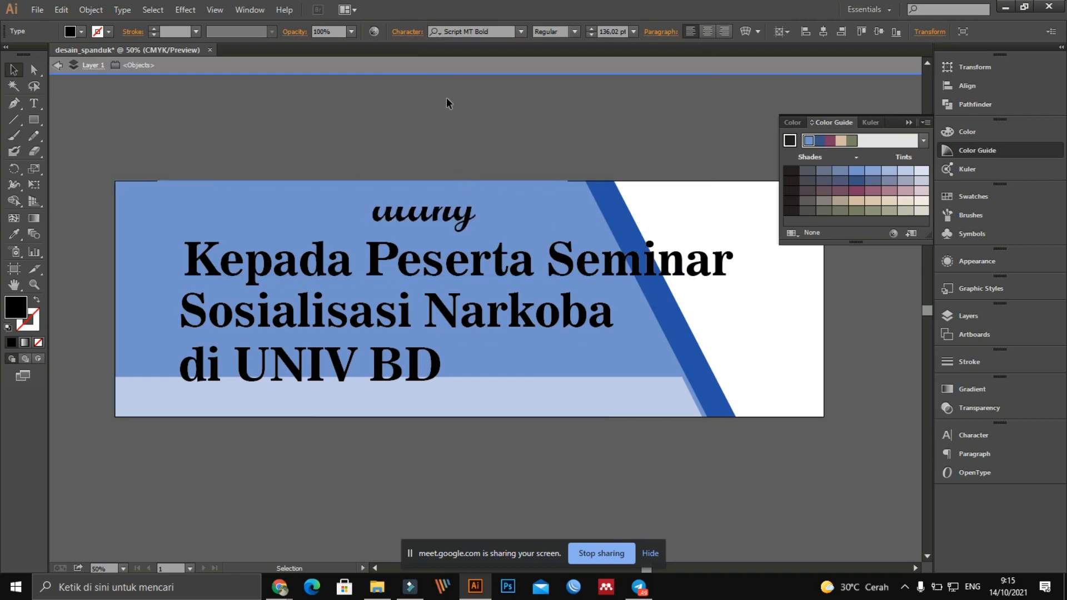
# Move the "Kepada Peserta Seminar" line left and shift the "Sosialisasi Narkoba" block up and left to align with its left edge
pyautogui.click(381, 261)
pyautogui.moveTo(380, 262); pyautogui.dragTo(333, 264)
pyautogui.click(405, 317)
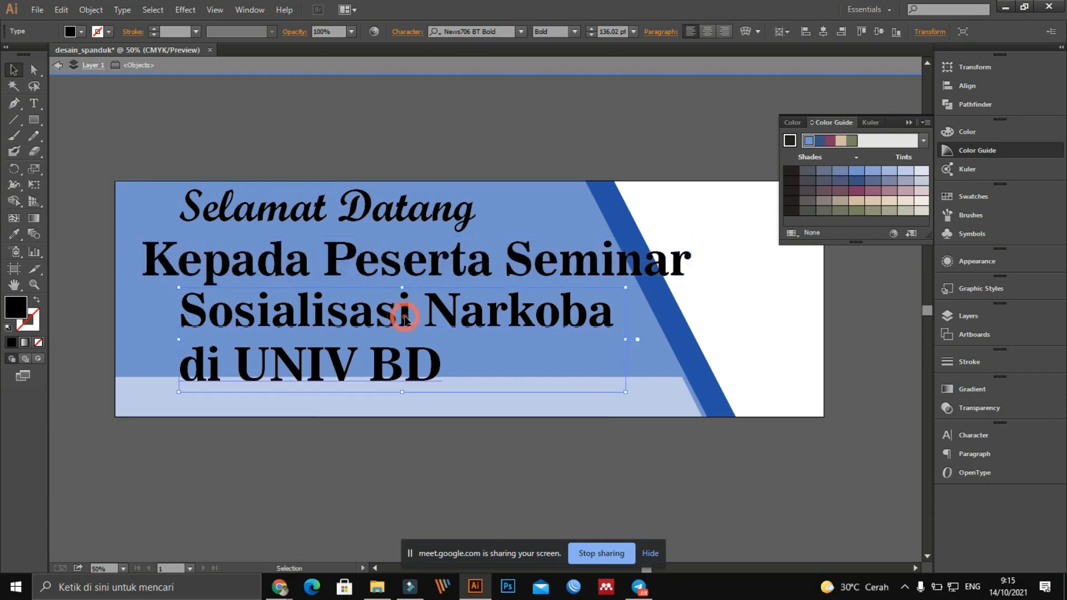
pyautogui.moveTo(405, 318); pyautogui.dragTo(364, 305)
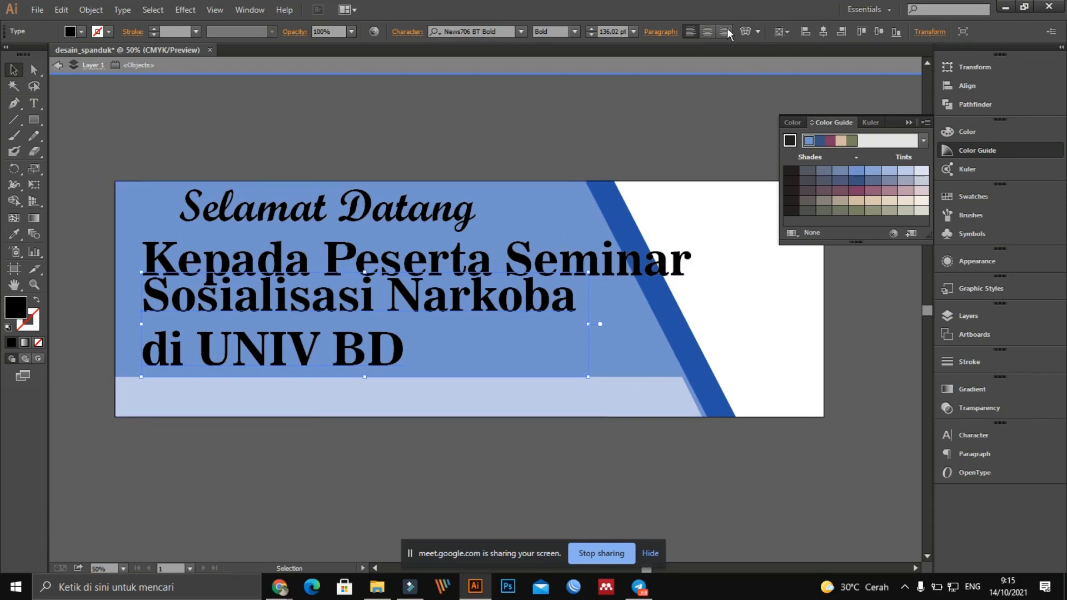
# Move the "Kepada Peserta Seminar" line up slightly and scale it down proportionally to about 83 pt
pyautogui.click(299, 264)
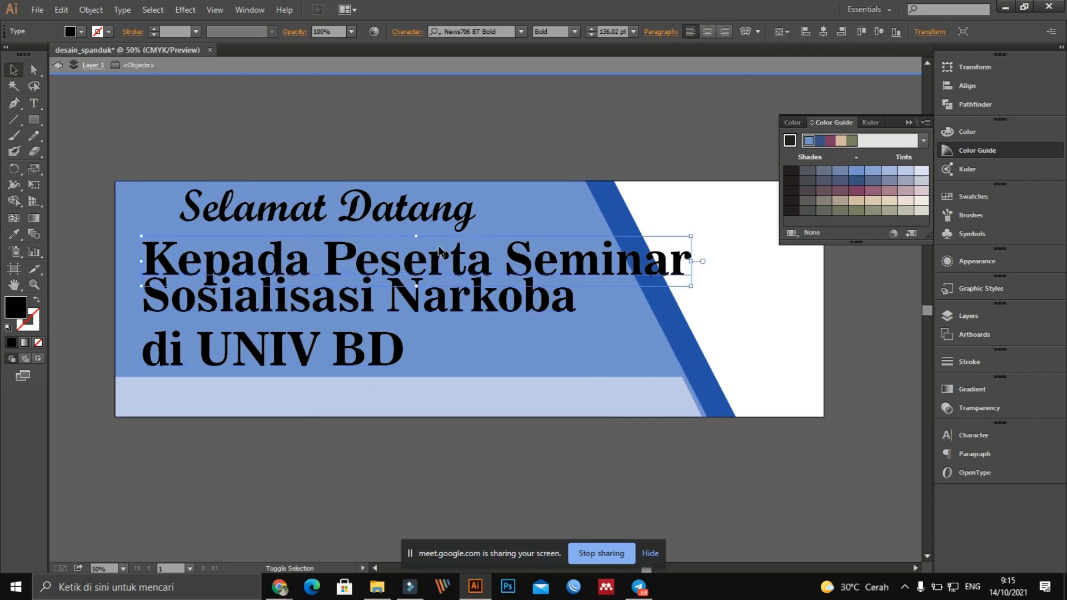
pyautogui.moveTo(416, 237); pyautogui.dragTo(421, 266)
pyautogui.click(446, 145)
pyautogui.moveTo(548, 263)
pyautogui.mouseDown()
pyautogui.moveTo(565, 244)
pyautogui.moveTo(550, 251)
pyautogui.mouseUp()
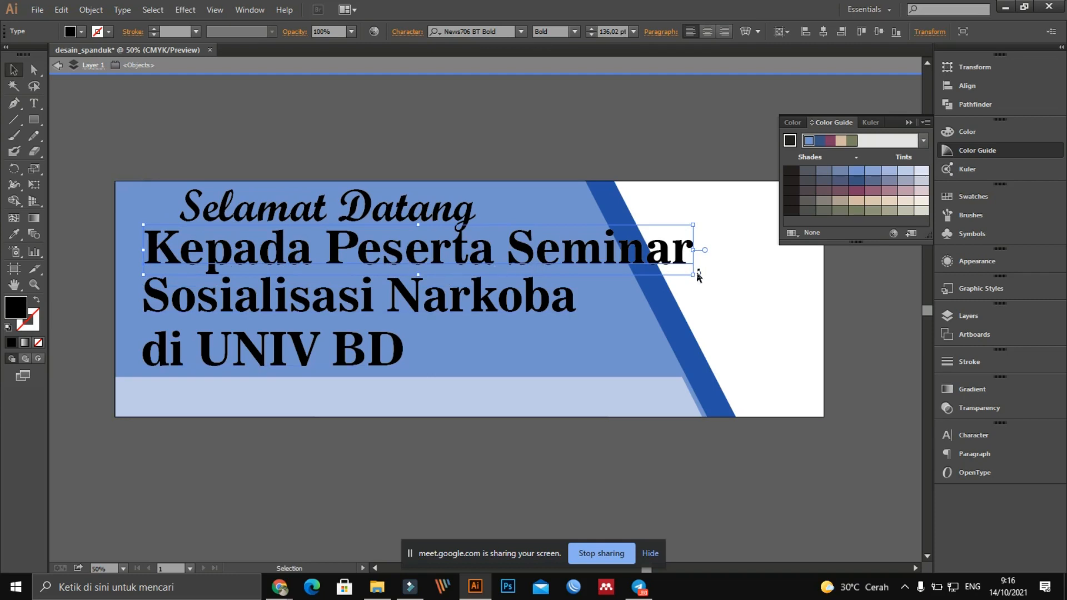
pyautogui.moveTo(694, 277); pyautogui.dragTo(412, 126)
pyautogui.click(417, 126)
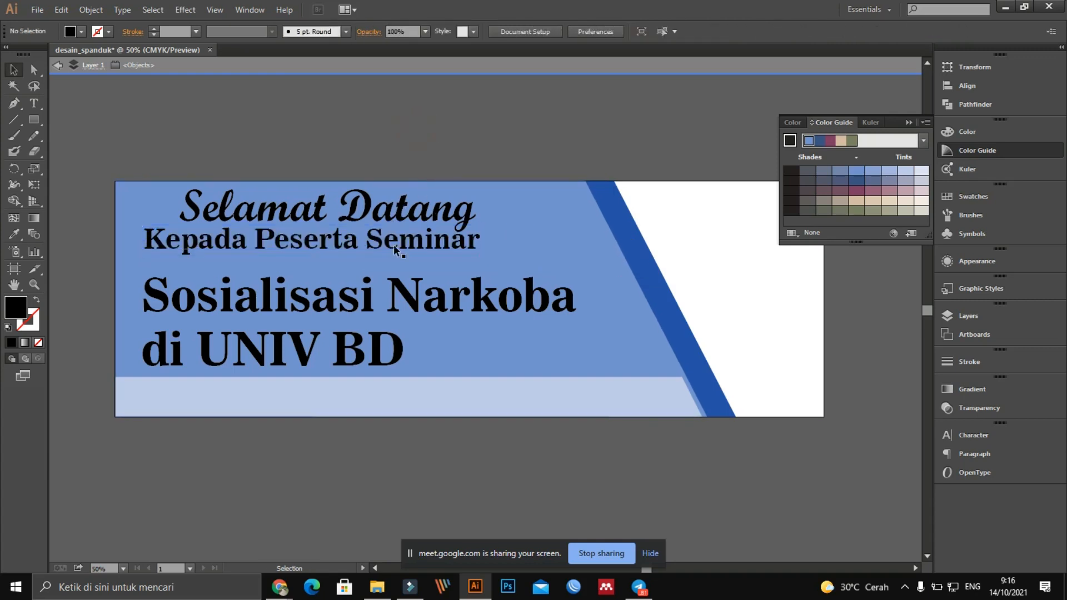
# Lower the "Kepada Peserta Seminar" line slightly and left-align the "Sosialisasi Narkoba" block directly beneath it
pyautogui.moveTo(392, 244)
pyautogui.mouseDown()
pyautogui.moveTo(411, 245)
pyautogui.moveTo(417, 257)
pyautogui.moveTo(398, 256)
pyautogui.mouseUp()
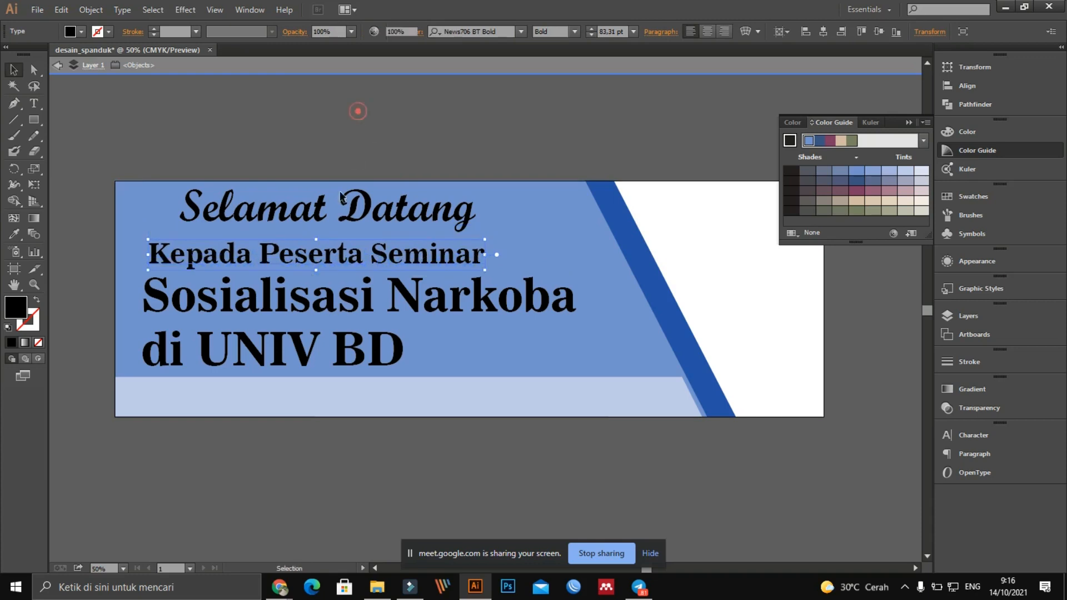
pyautogui.moveTo(319, 310); pyautogui.dragTo(373, 300)
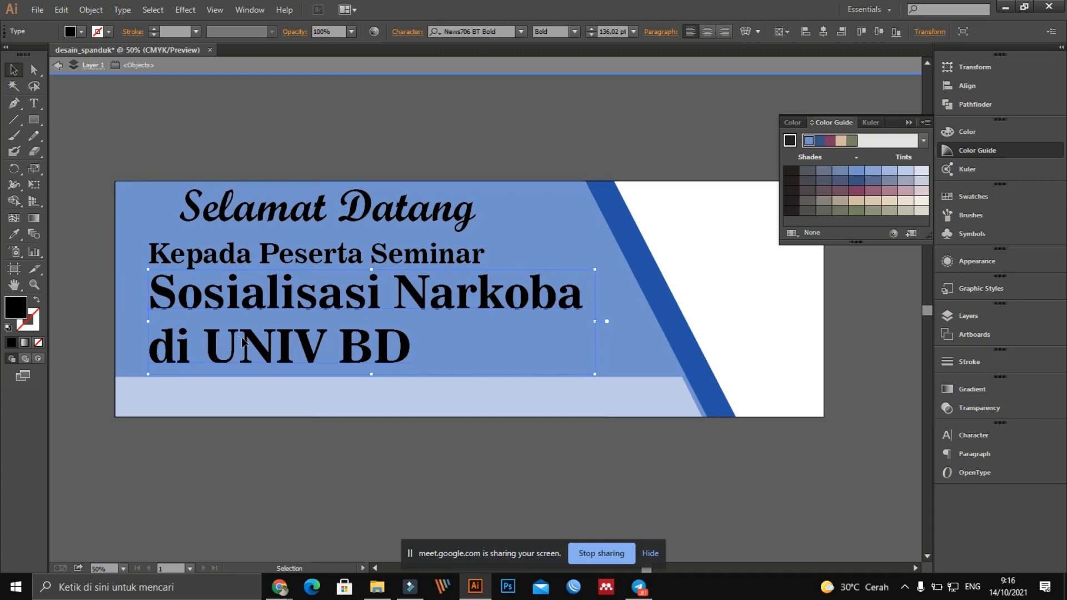
# Replace the last heading line "di UNIV BD" with "dari BNN-SUMUT"
pyautogui.doubleClick(214, 348)
pyautogui.moveTo(148, 345); pyautogui.dragTo(422, 344)
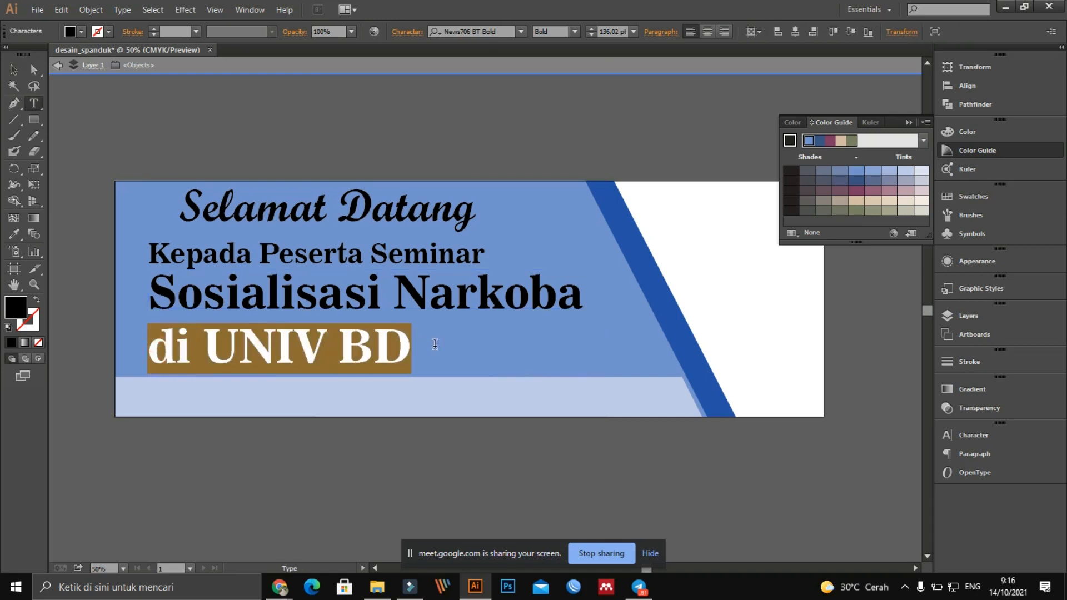
pyautogui.press('BackSpace')
pyautogui.write('dari')
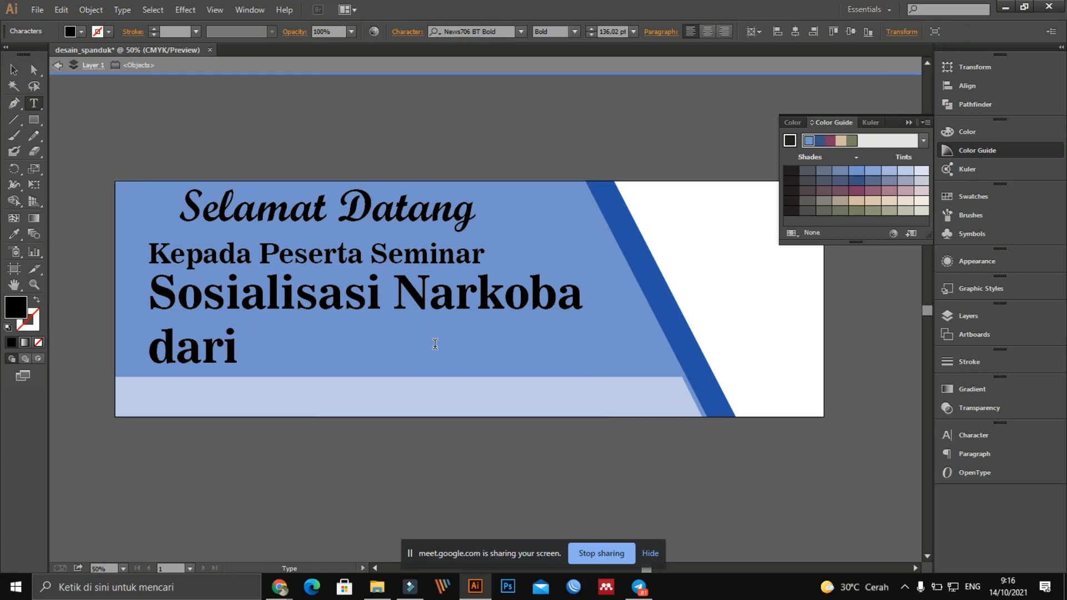
pyautogui.write(' BNN')
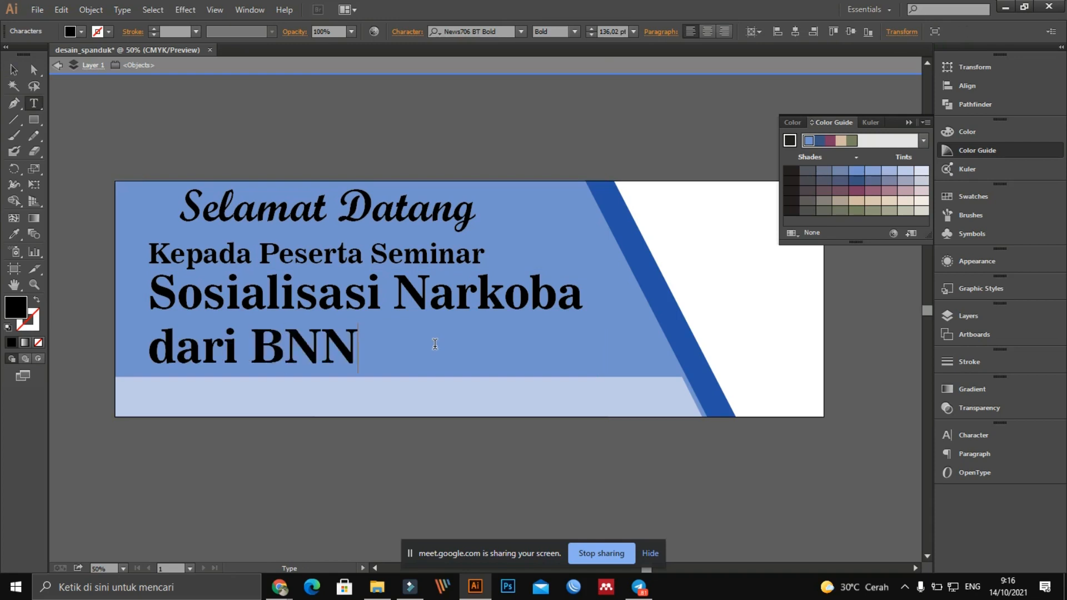
pyautogui.write('-SUU')
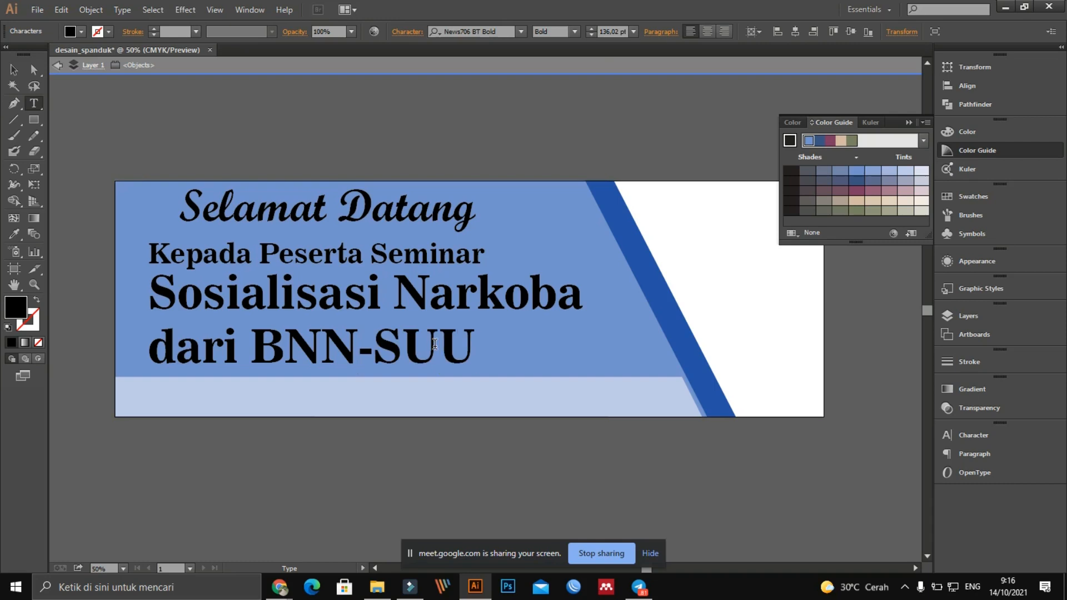
pyautogui.press('BackSpace')
pyautogui.write('MUT')
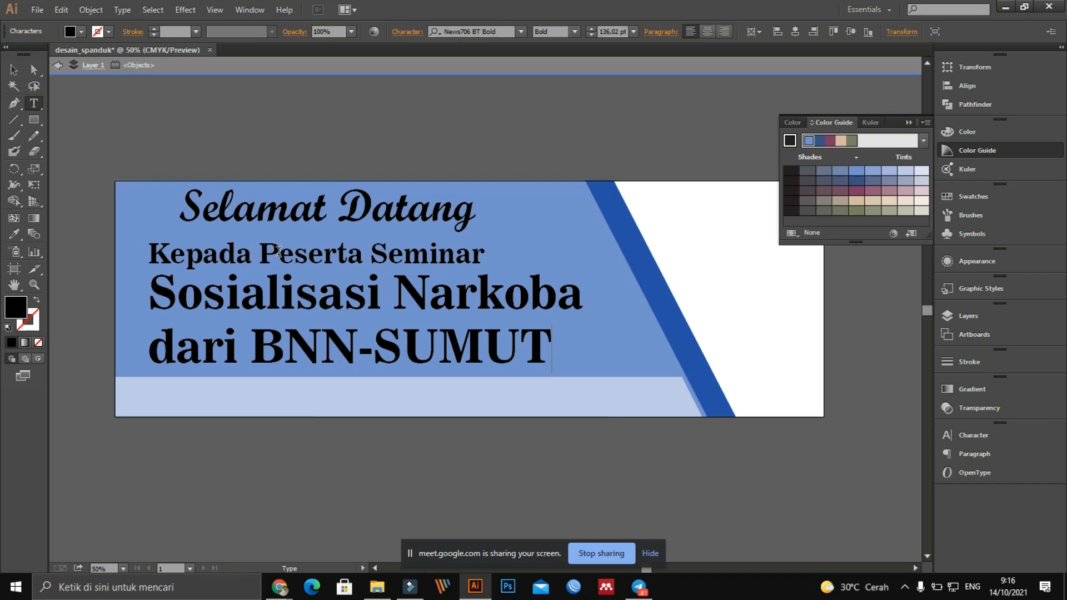
# Replace "Peserta Seminar" in the second line with "Rombongan BNN" and deselect the text
pyautogui.moveTo(251, 345); pyautogui.dragTo(359, 349)
pyautogui.moveTo(261, 257); pyautogui.dragTo(487, 258)
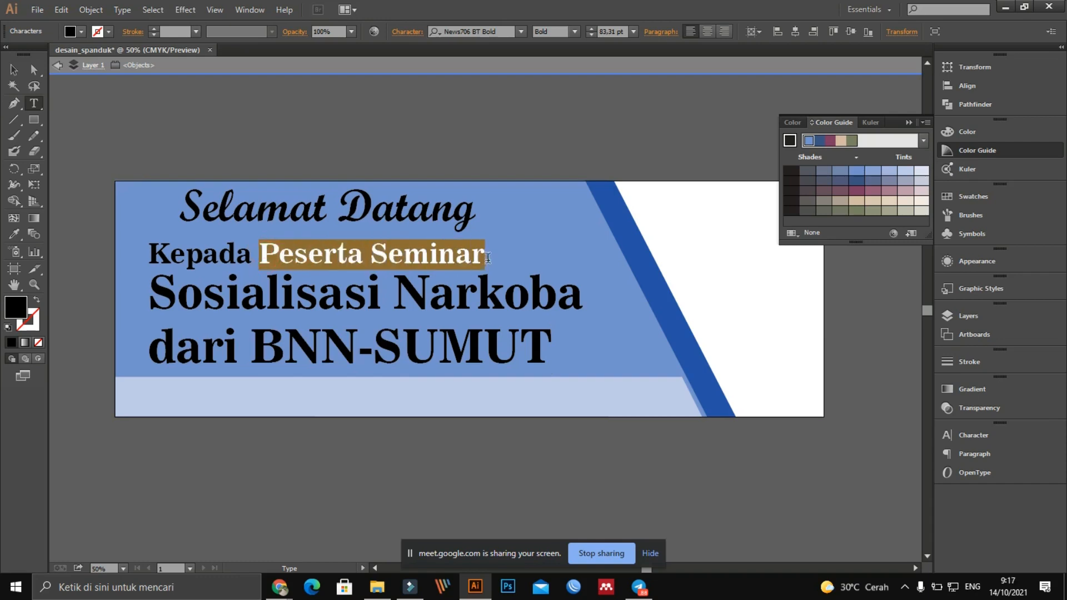
pyautogui.press('BackSpace')
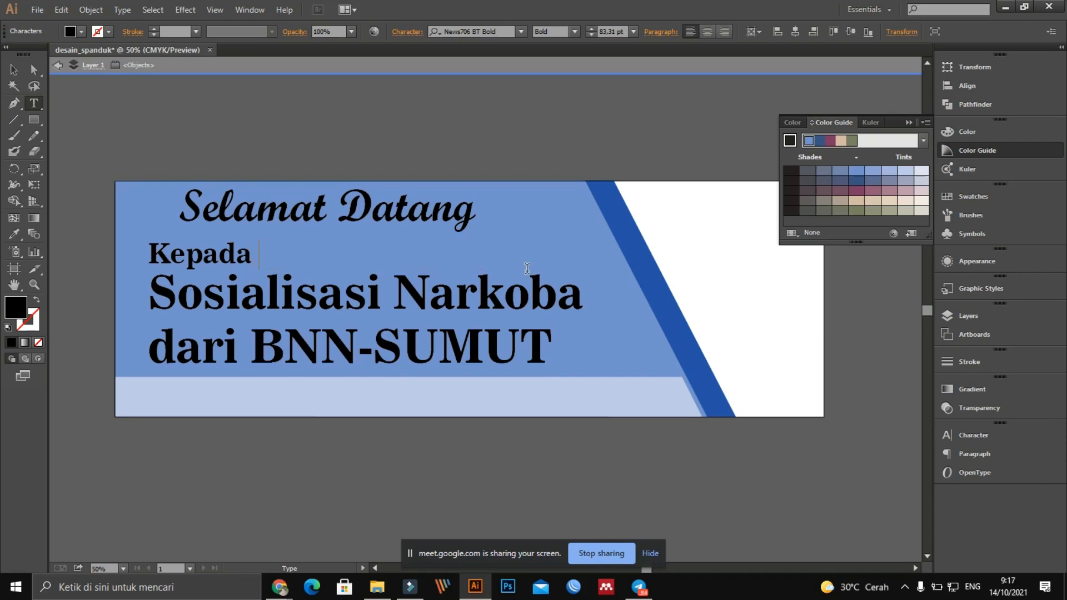
pyautogui.write('Rom')
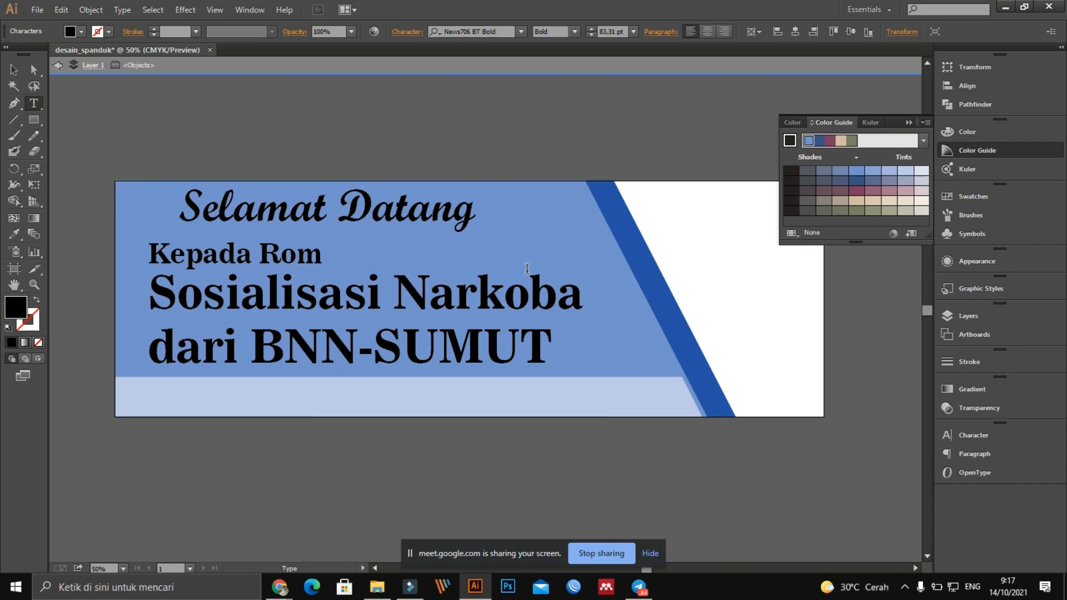
pyautogui.write('bongan')
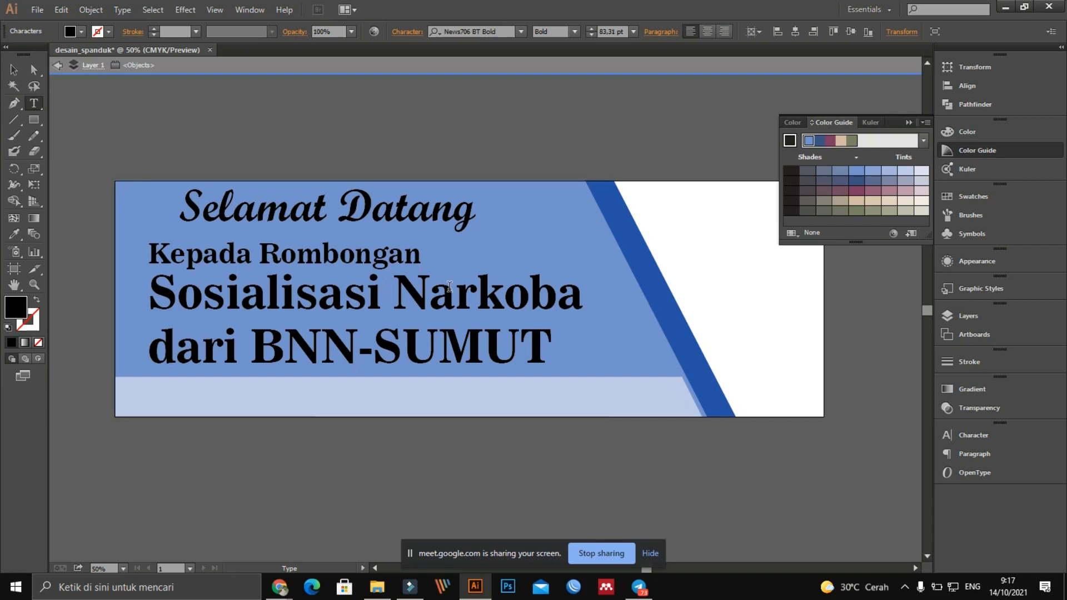
pyautogui.write('BNN')
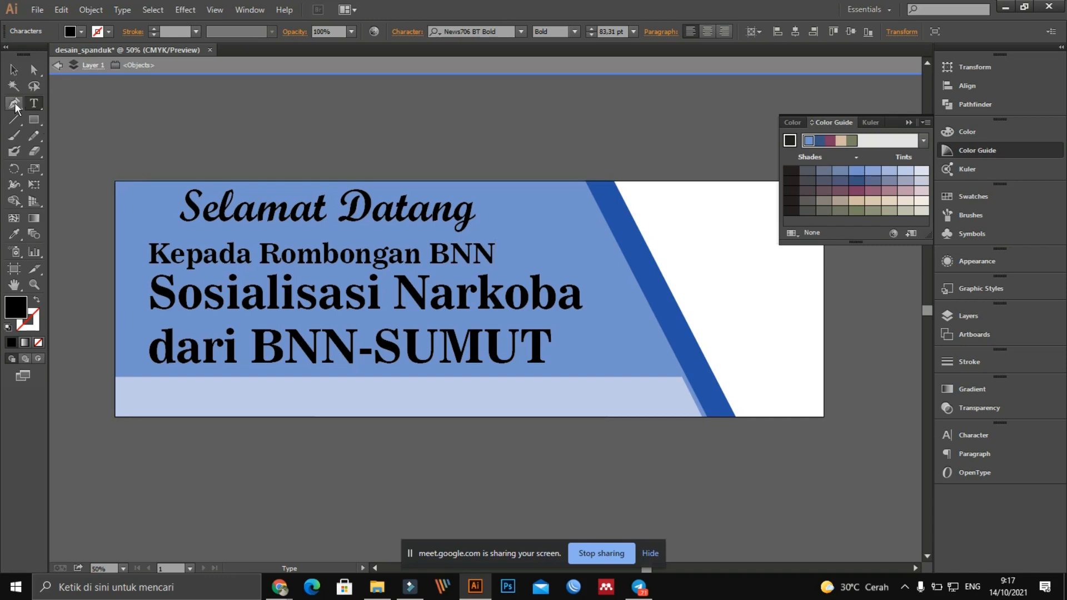
pyautogui.click(14, 70)
pyautogui.click(319, 99)
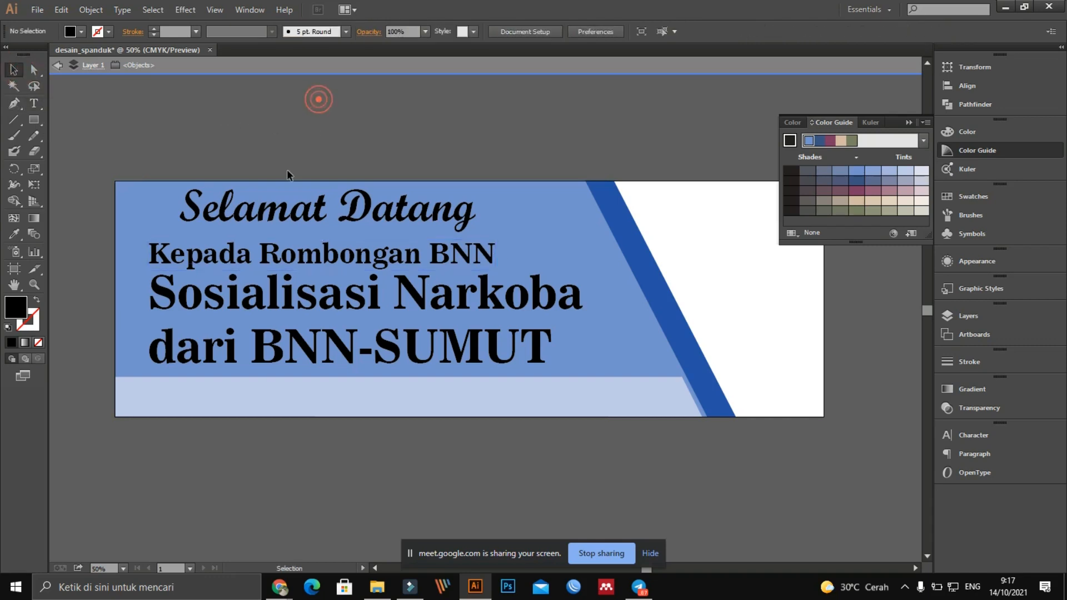
# Append "-SUMUT" to the second line so it reads "Kepada Rombongan BNN-SUMUT"
pyautogui.click(277, 216)
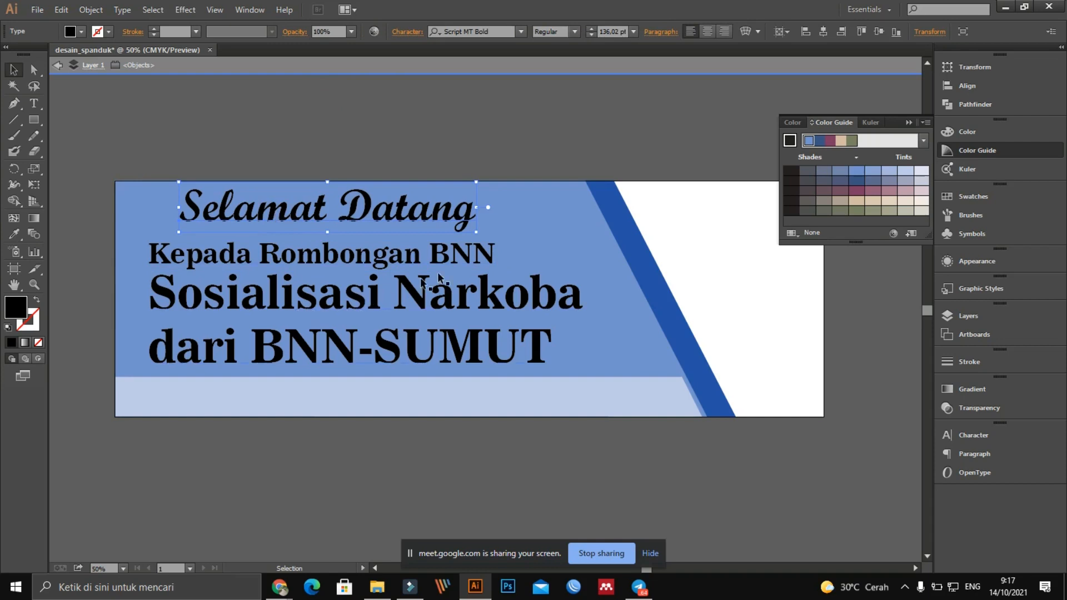
pyautogui.doubleClick(492, 254)
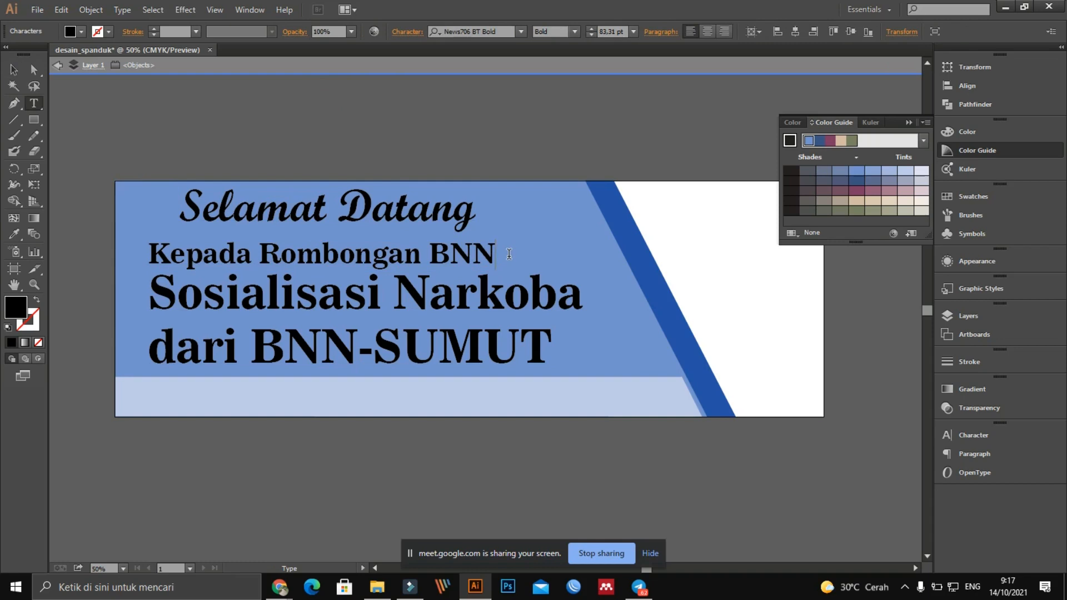
pyautogui.write('-SUMUT')
pyautogui.click(15, 68)
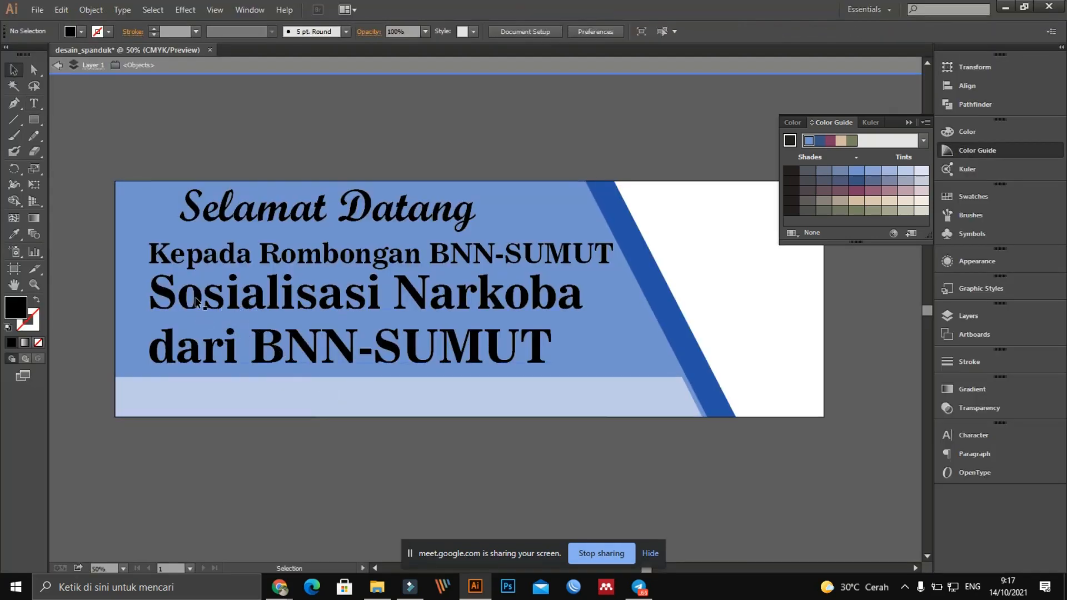
# Change the last line, "dari BNN-SUMUT", to "di Universitas Budi Darma"
pyautogui.doubleClick(229, 351)
pyautogui.moveTo(175, 345); pyautogui.dragTo(544, 356)
pyautogui.press('BackSpace')
pyautogui.write('l')
pyautogui.press('BackSpace')
pyautogui.write('i UN')
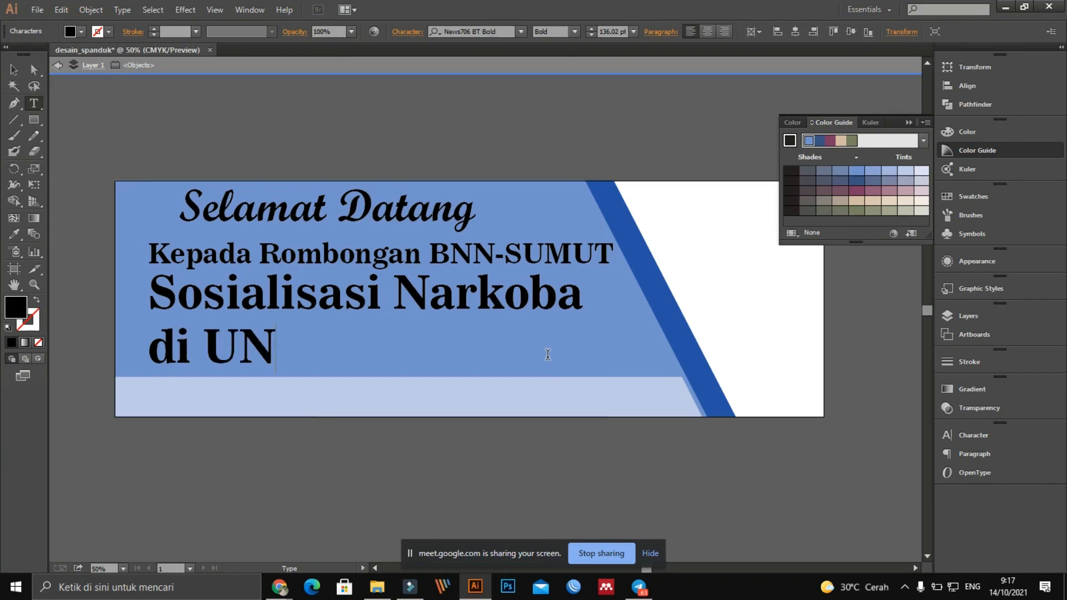
pyautogui.press('BackSpace')
pyautogui.write('niversita')
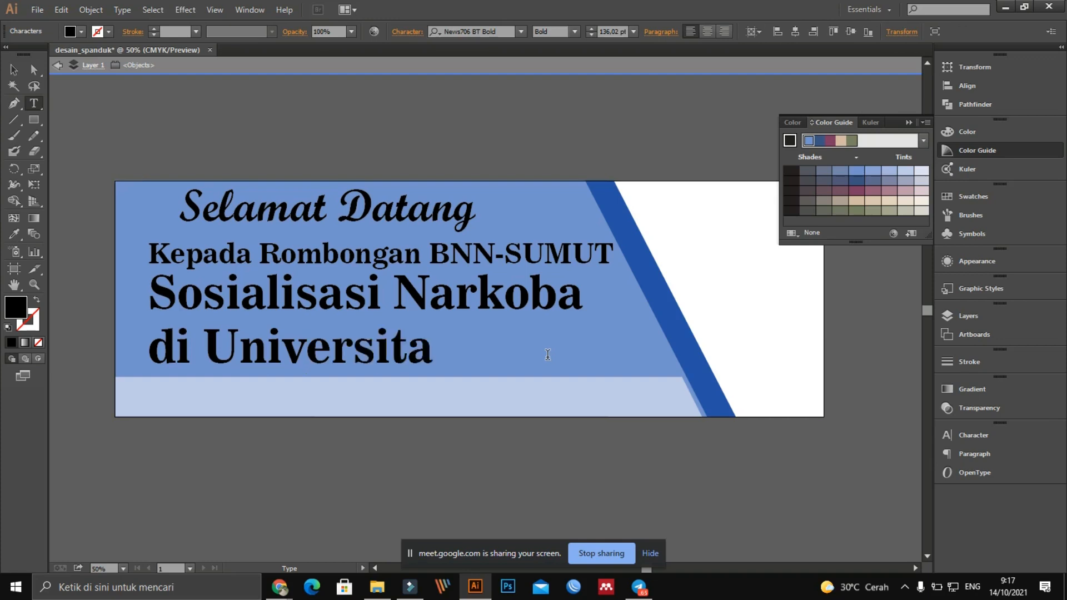
pyautogui.write('s Budidarm')
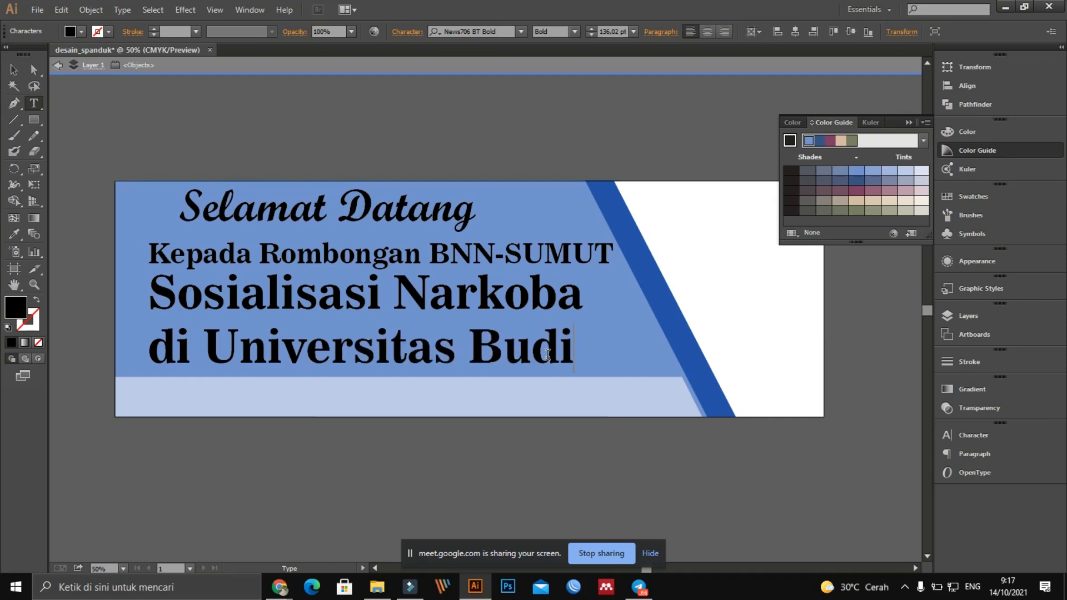
pyautogui.press('BackSpace')
pyautogui.press('BackSpace')
pyautogui.press('BackSpace')
pyautogui.press('BackSpace')
pyautogui.write('Darma')
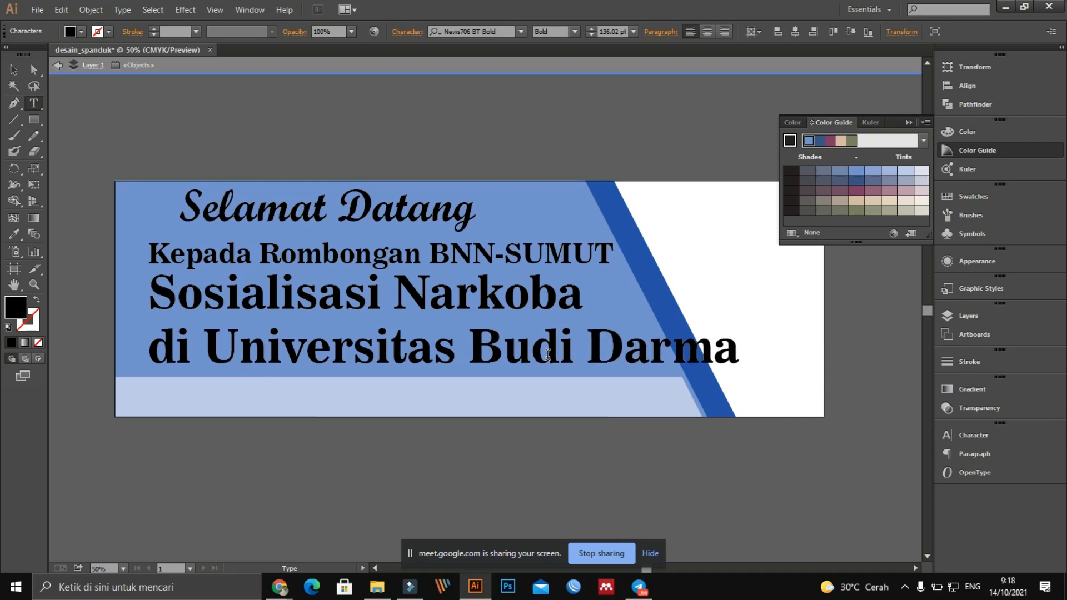
# Scale the last two heading lines down to about 106 pt and shift "Selamat Datang" right to centre it above them
pyautogui.click(13, 69)
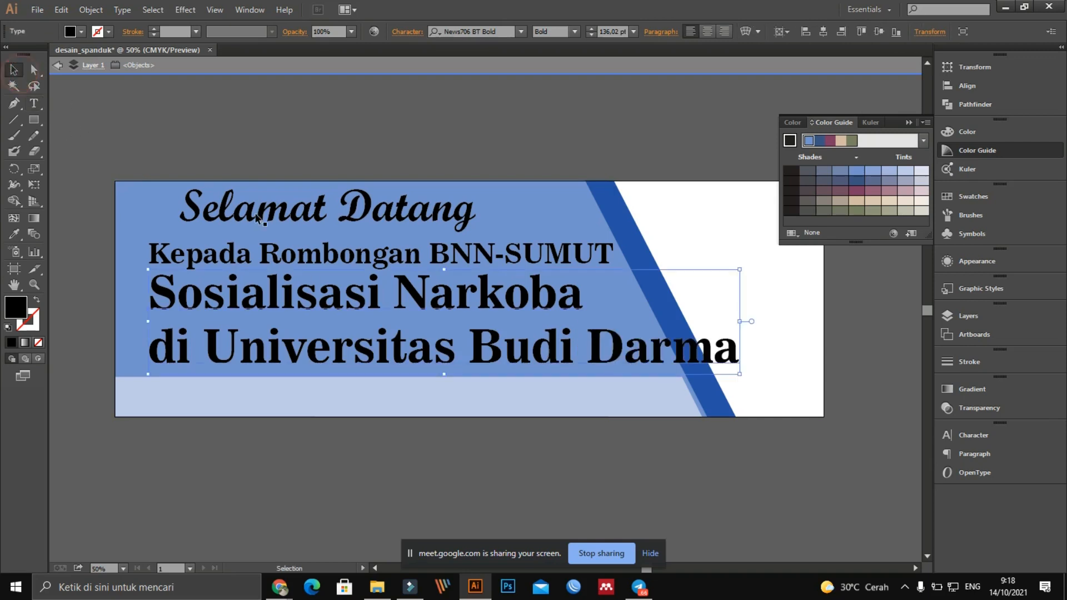
pyautogui.moveTo(446, 290); pyautogui.dragTo(376, 303)
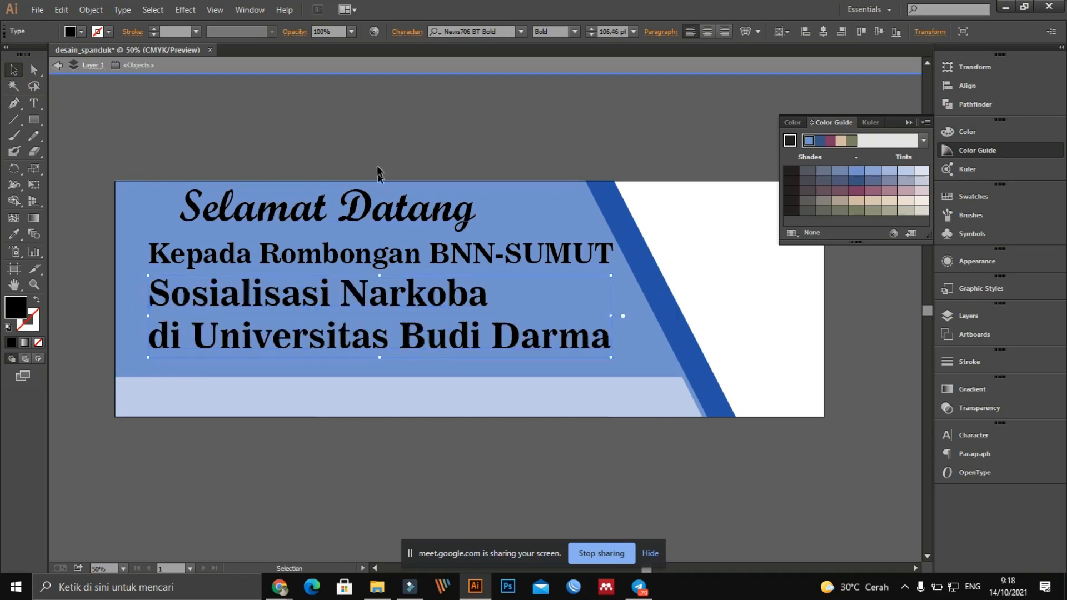
pyautogui.click(369, 116)
pyautogui.moveTo(370, 210); pyautogui.dragTo(411, 210)
pyautogui.click(401, 127)
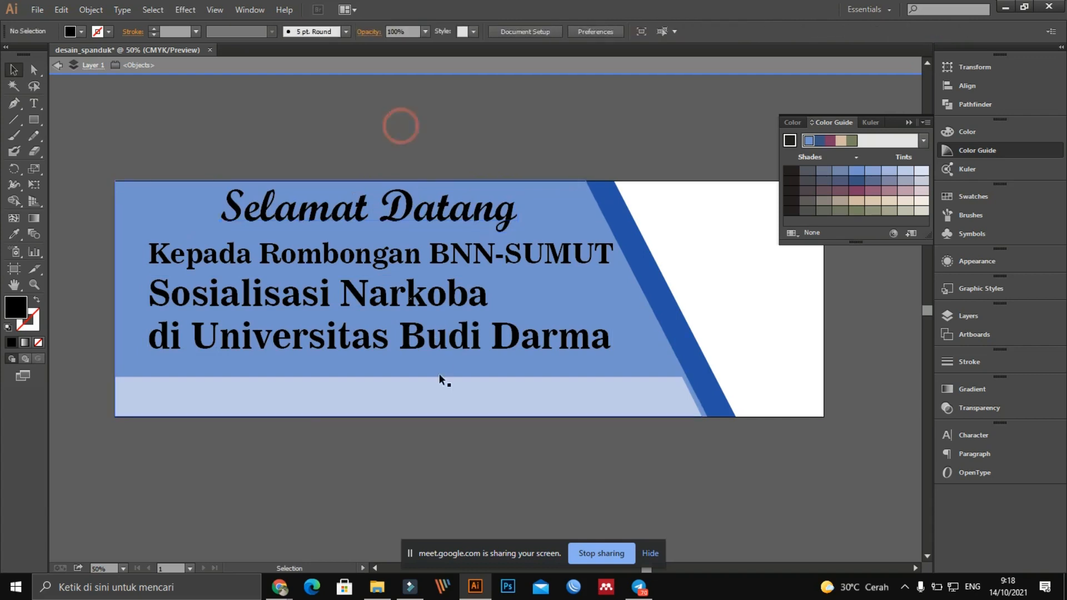
pyautogui.click(403, 457)
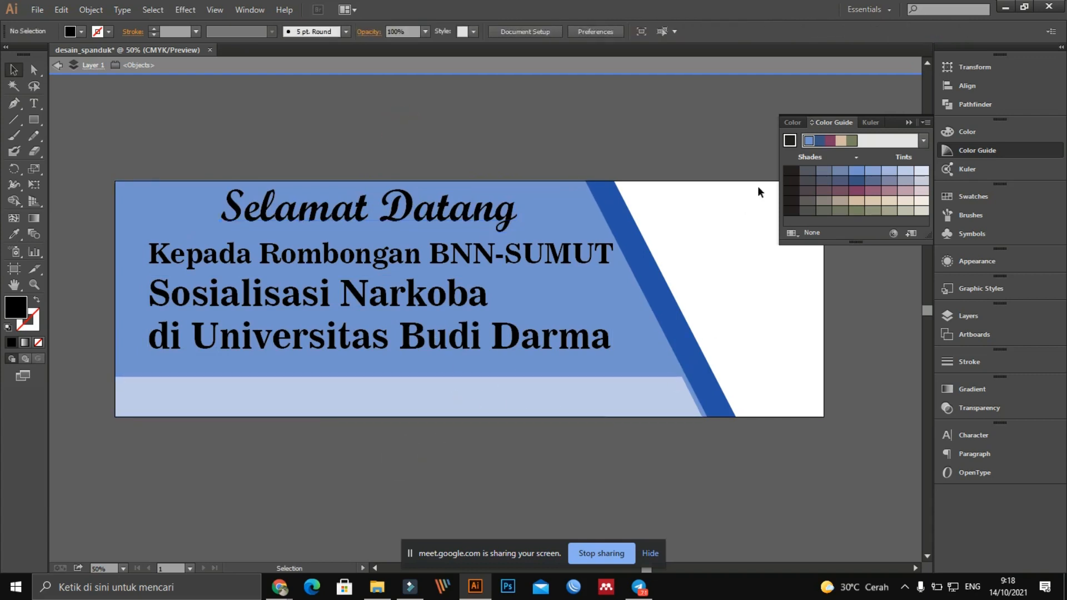
# Collapse the floating Color Guide to clear the view of the banner
pyautogui.click(906, 122)
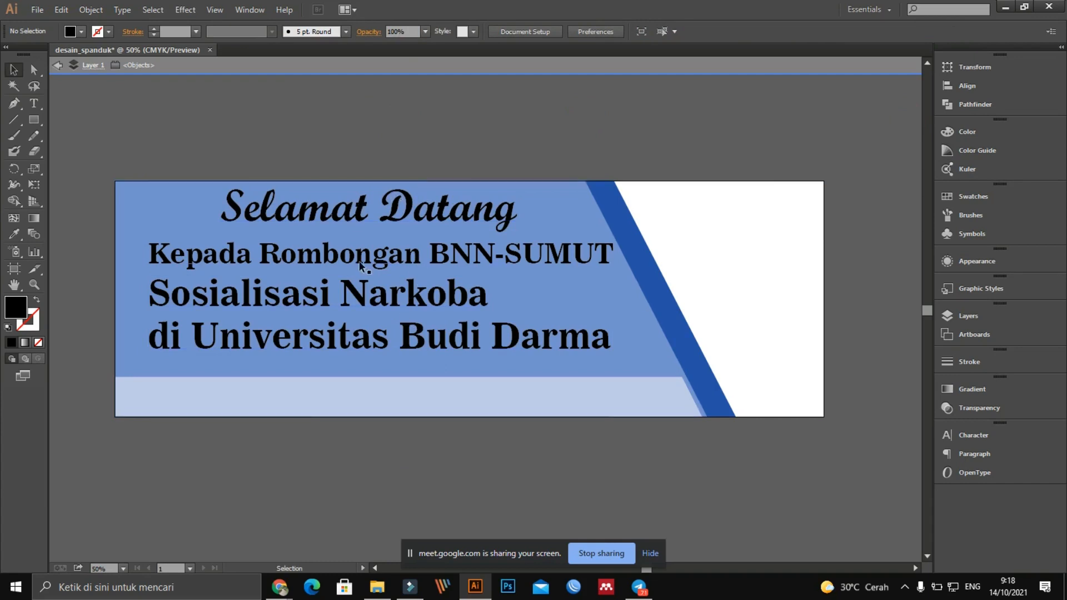
pyautogui.click(350, 216)
pyautogui.click(336, 133)
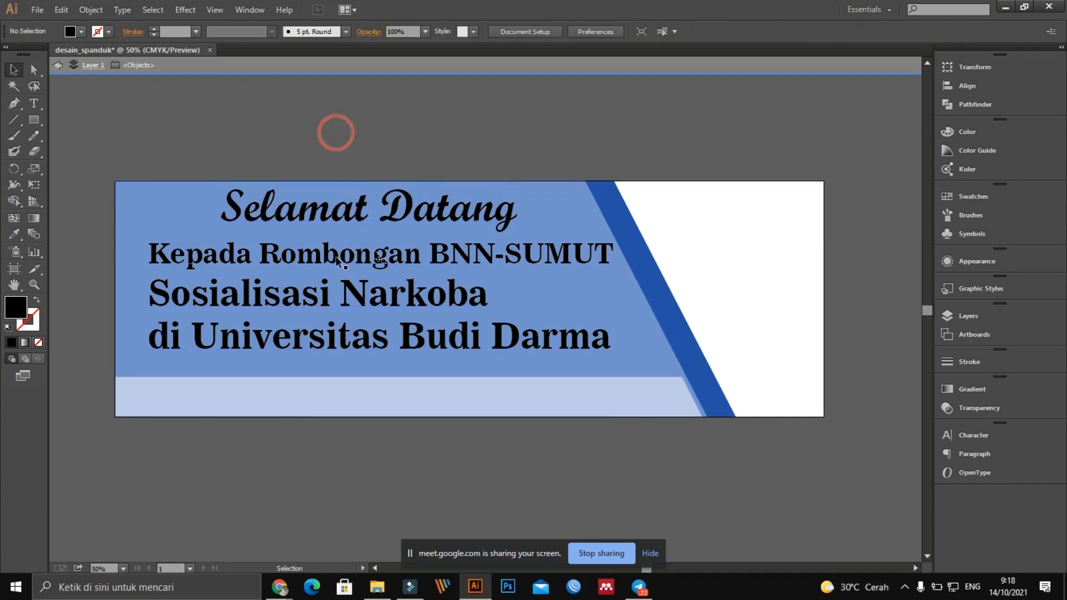
# Split "Sosialisasi Narkoba" into its own text object and centre it above "di Universitas Budi Darma"
pyautogui.click(308, 300)
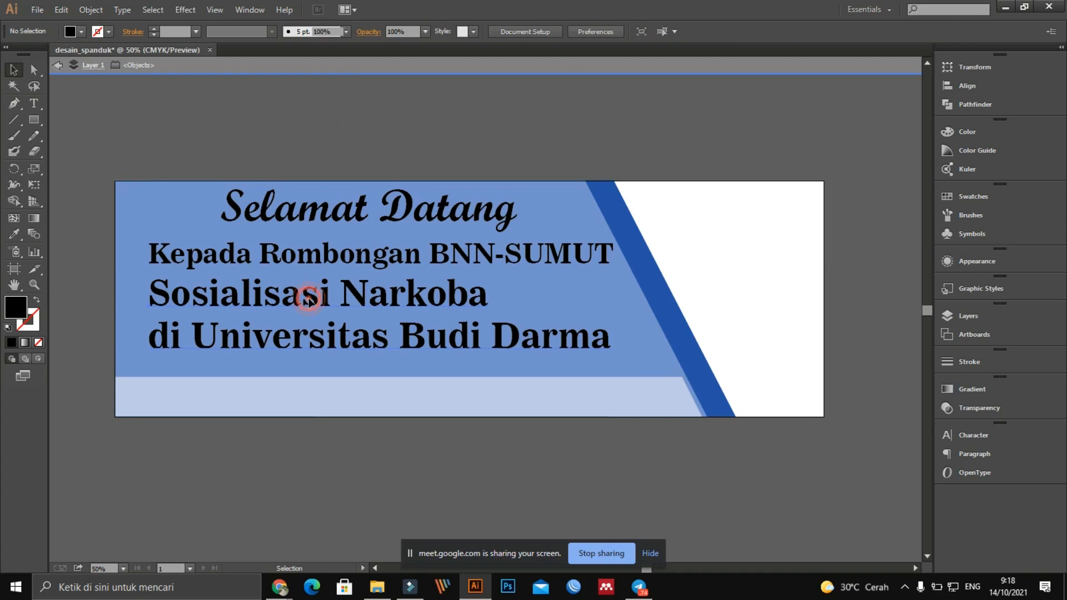
pyautogui.click(309, 300)
pyautogui.moveTo(487, 300); pyautogui.dragTo(139, 280)
pyautogui.press('BackSpace')
pyautogui.click(15, 68)
pyautogui.click(147, 124)
pyautogui.hotkey('ctrl', 'v')
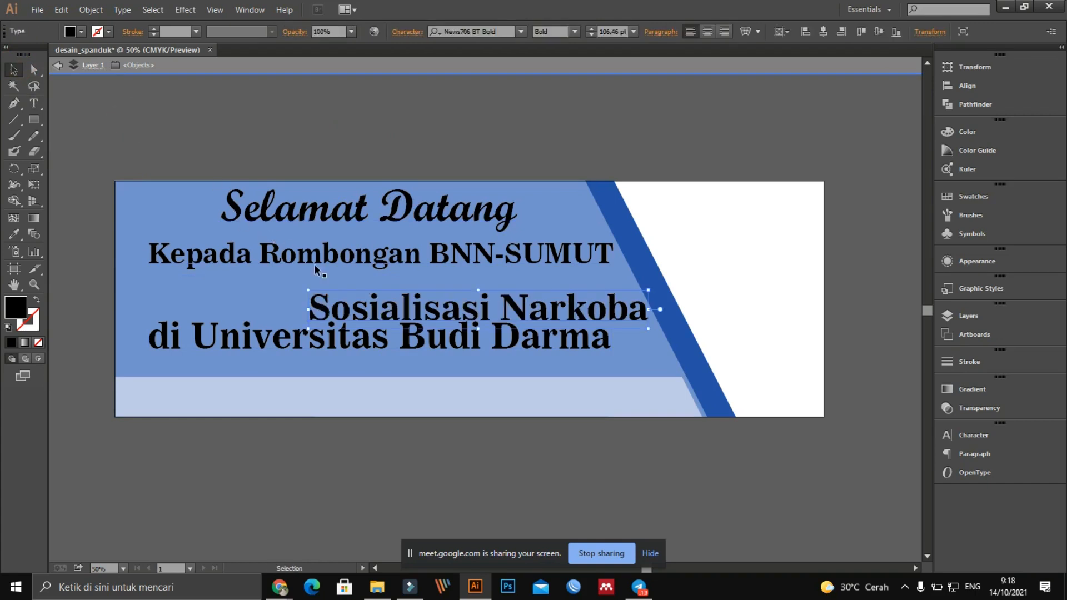
pyautogui.moveTo(367, 314); pyautogui.dragTo(288, 299)
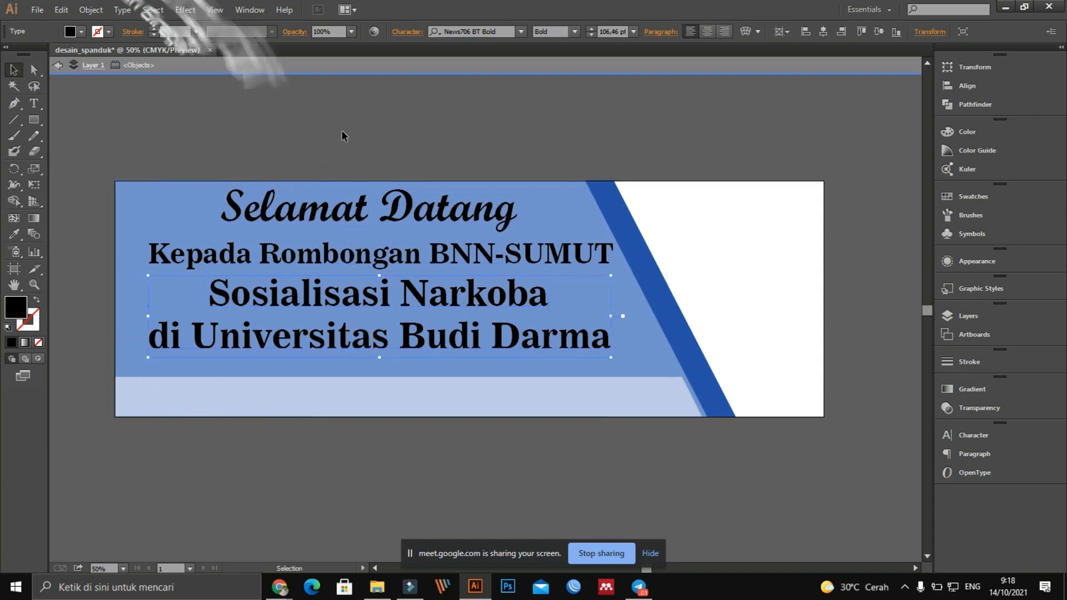
# Nudge "Selamat Datang" slightly right so it is centred over the other heading lines
pyautogui.click(353, 108)
pyautogui.moveTo(428, 219)
pyautogui.mouseDown()
pyautogui.moveTo(452, 218)
pyautogui.moveTo(428, 210)
pyautogui.mouseUp()
pyautogui.click(430, 156)
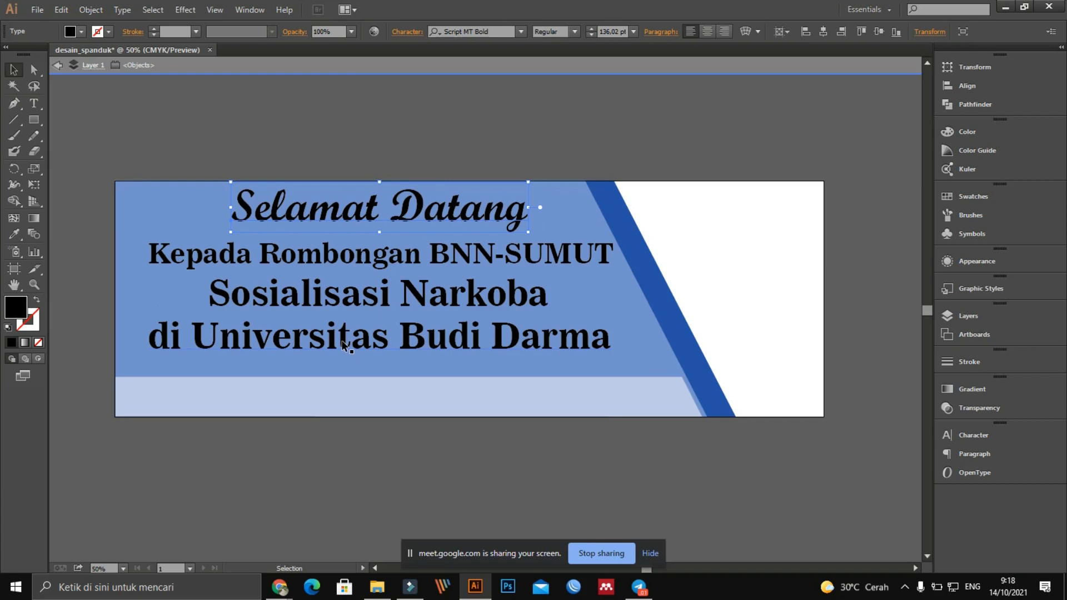
pyautogui.click(418, 136)
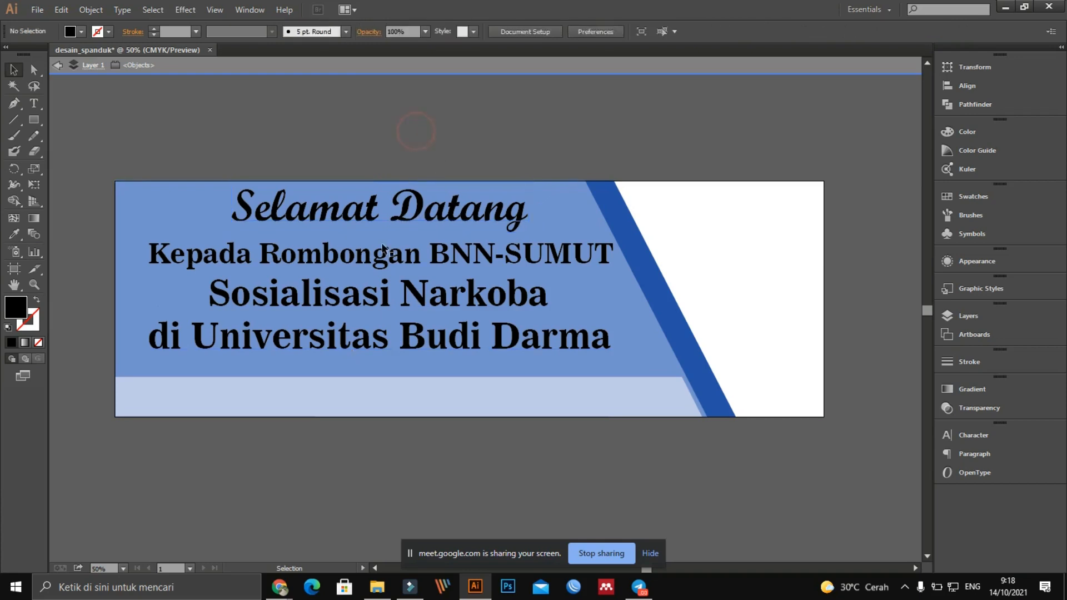
# Cut "Rombongan BNN-SUMUT" from the second line and paste it as a separate text object just below the banner
pyautogui.doubleClick(272, 255)
pyautogui.moveTo(260, 254); pyautogui.dragTo(640, 258)
pyautogui.hotkey('ctrl', 'c')
pyautogui.press('BackSpace')
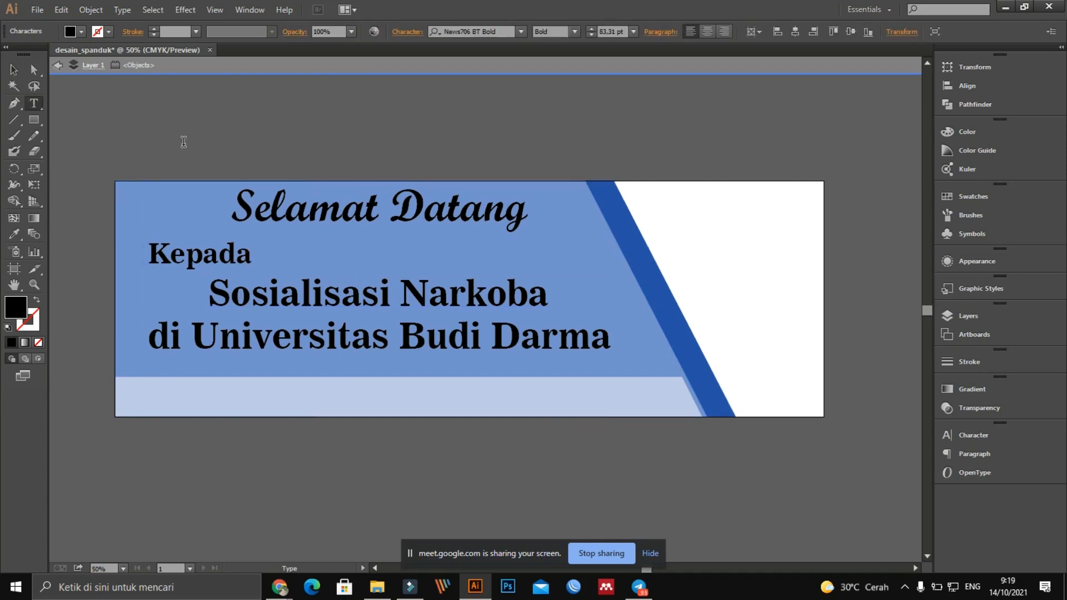
pyautogui.click(17, 67)
pyautogui.click(351, 441)
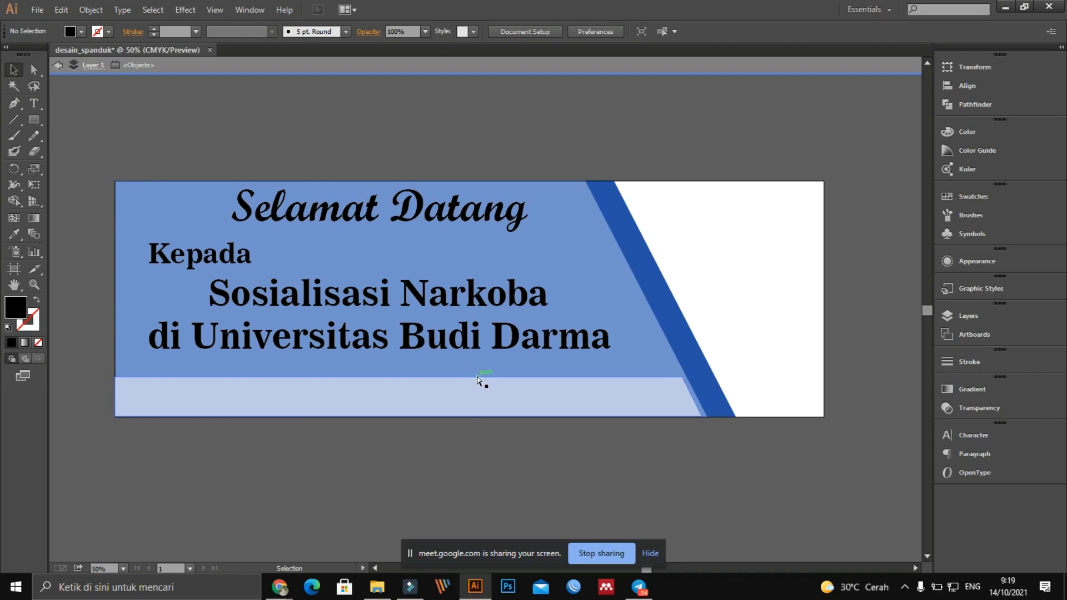
pyautogui.hotkey('ctrl', 'v')
pyautogui.moveTo(453, 315); pyautogui.dragTo(381, 473)
# Place "Kepada" centrally under "Selamat Datang" and move "Rombongan BNN-SUMUT" directly beneath it
pyautogui.click(239, 256)
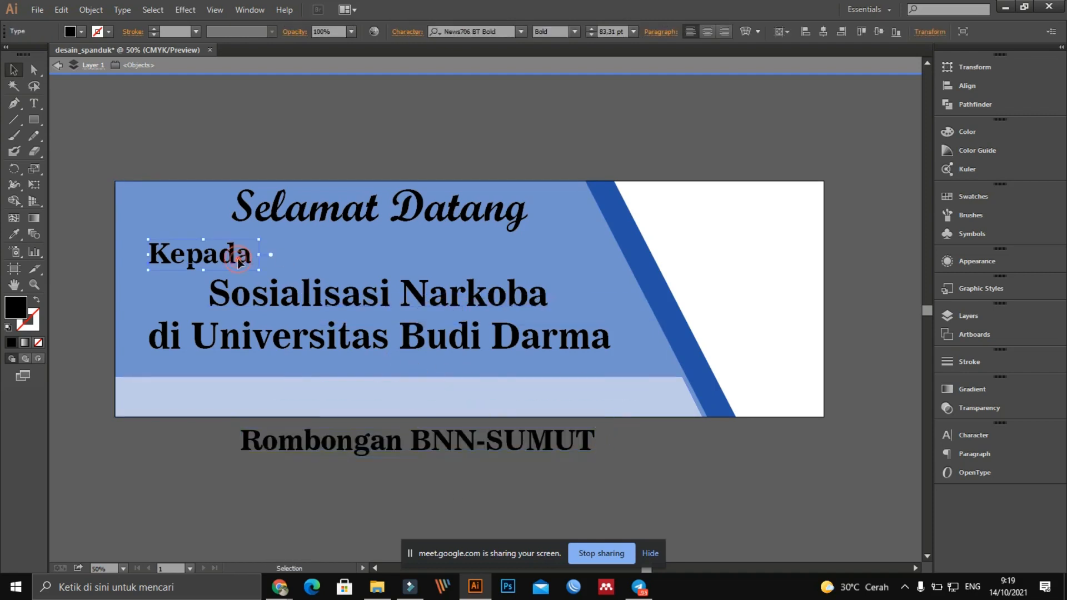
pyautogui.moveTo(233, 256); pyautogui.dragTo(397, 236)
pyautogui.moveTo(433, 448); pyautogui.dragTo(408, 265)
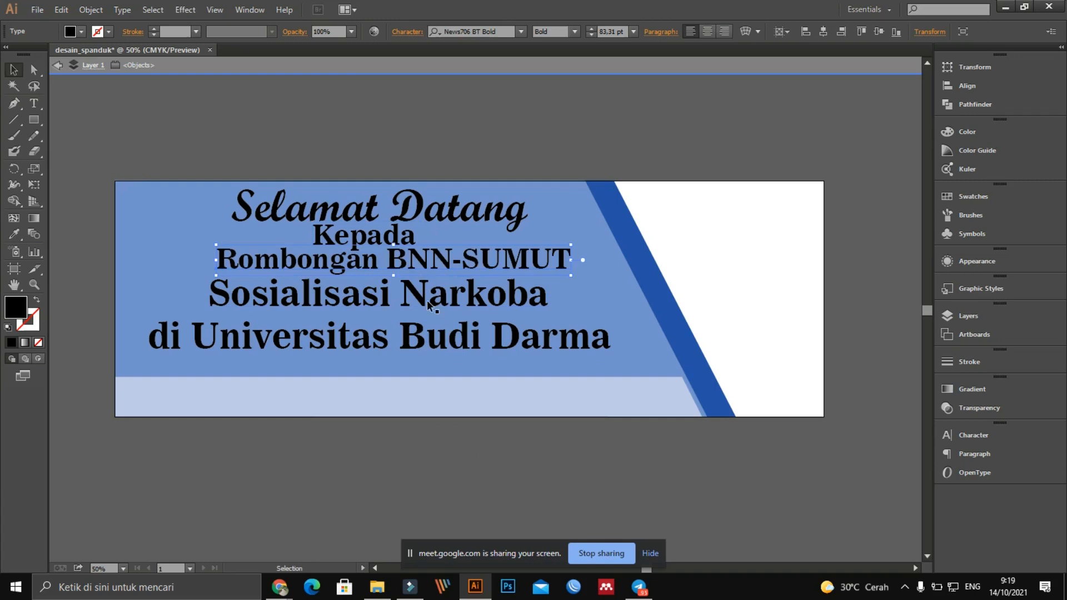
# Shrink "Kepada" to about 56 pt and centre it between "Selamat Datang" and "Rombongan BNN-SUMUT"
pyautogui.click(390, 239)
pyautogui.moveTo(367, 222); pyautogui.dragTo(398, 263)
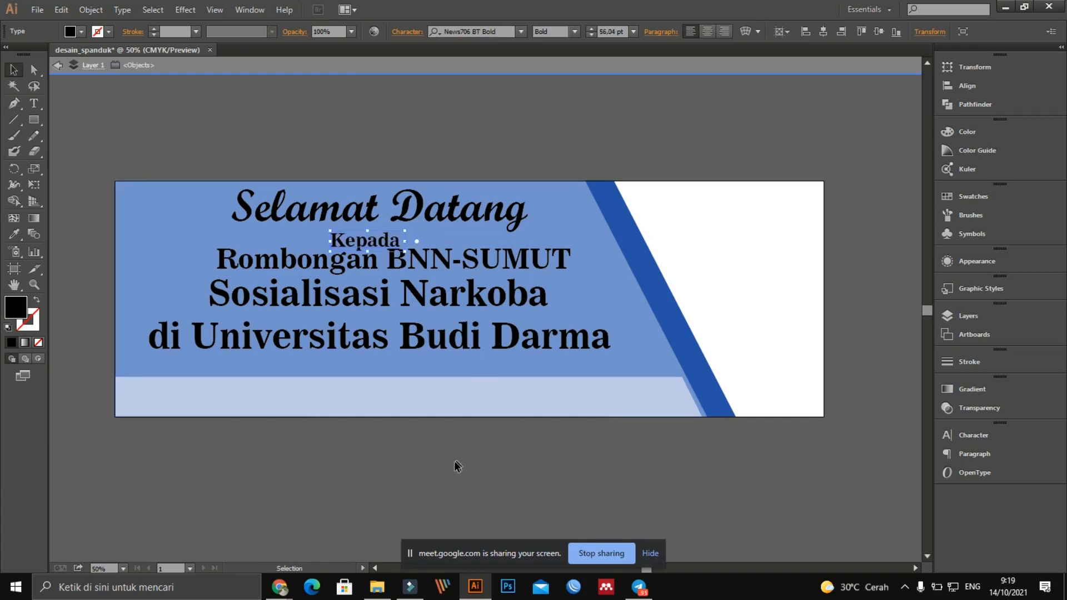
pyautogui.scroll(1, 389, 256)
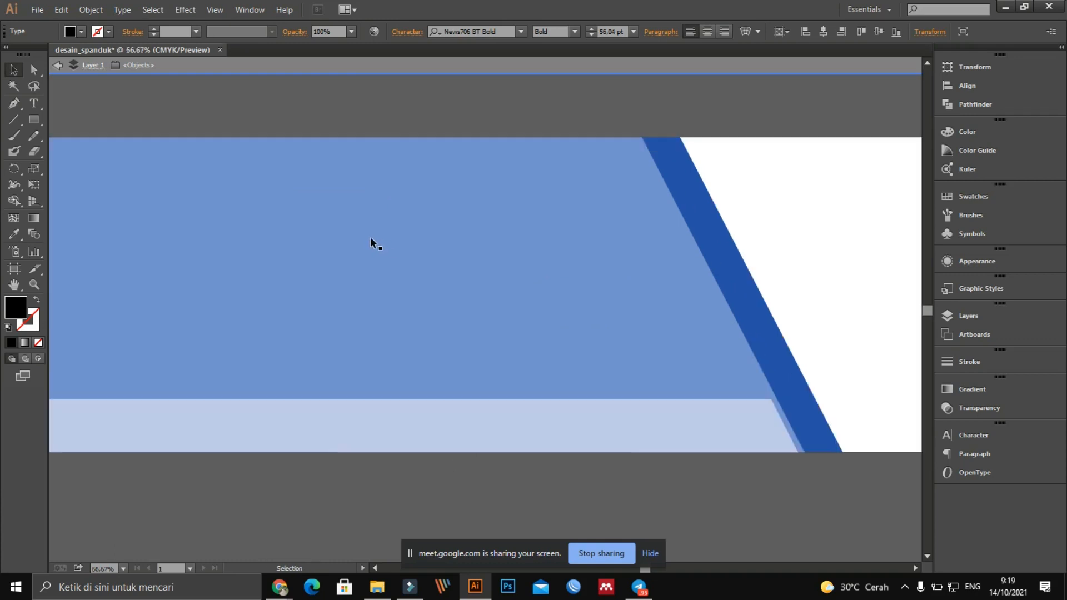
pyautogui.click(405, 269)
pyautogui.click(402, 248)
pyautogui.moveTo(599, 320); pyautogui.dragTo(362, 308)
pyautogui.click(397, 256)
pyautogui.moveTo(403, 255); pyautogui.dragTo(421, 247)
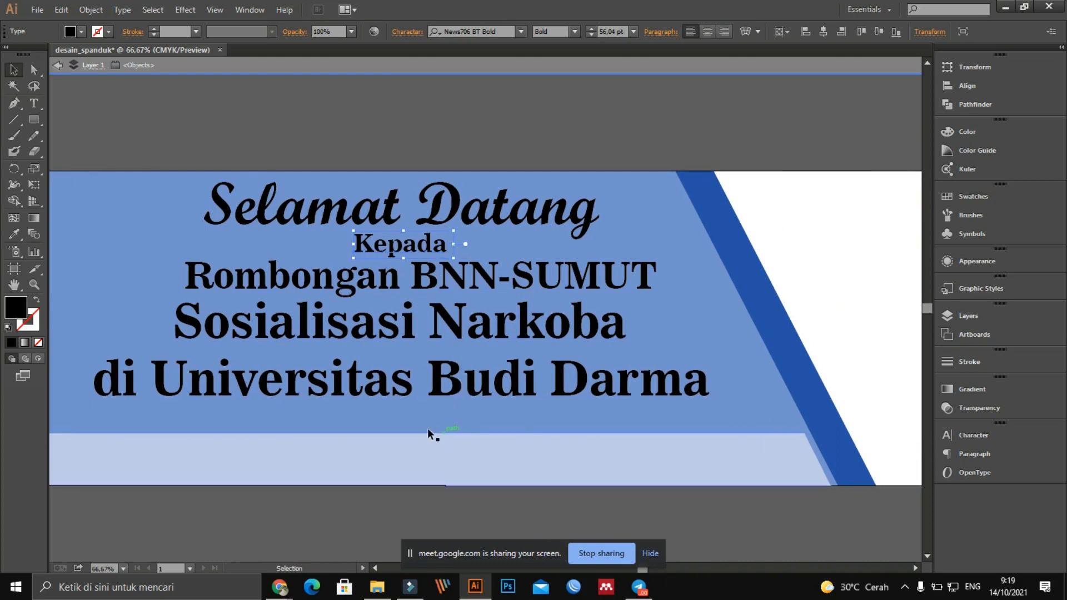
# Move "di Universitas Budi Darma" and "Sosialisasi Narkoba" down to open space below "Rombongan BNN-SUMUT"
pyautogui.scroll(-1, 424, 386)
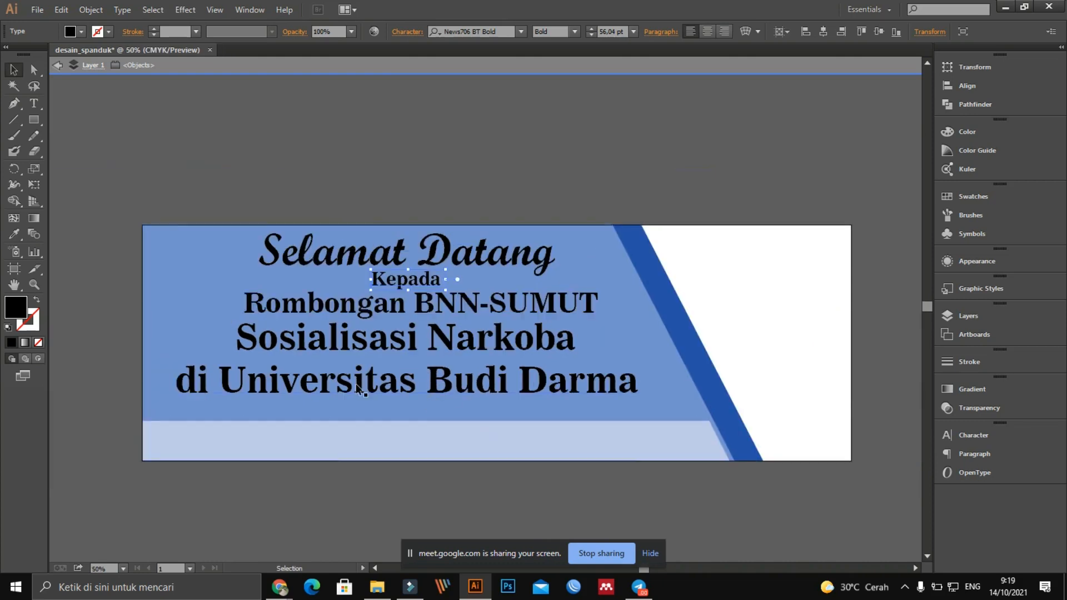
pyautogui.moveTo(356, 386); pyautogui.dragTo(376, 397)
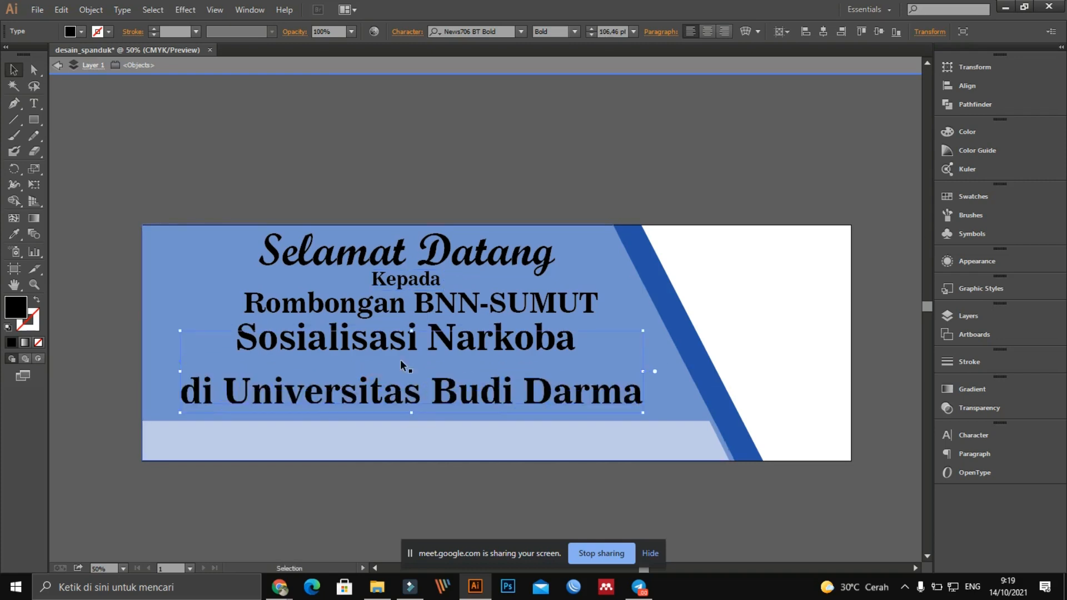
pyautogui.click(412, 339)
pyautogui.moveTo(408, 336); pyautogui.dragTo(410, 348)
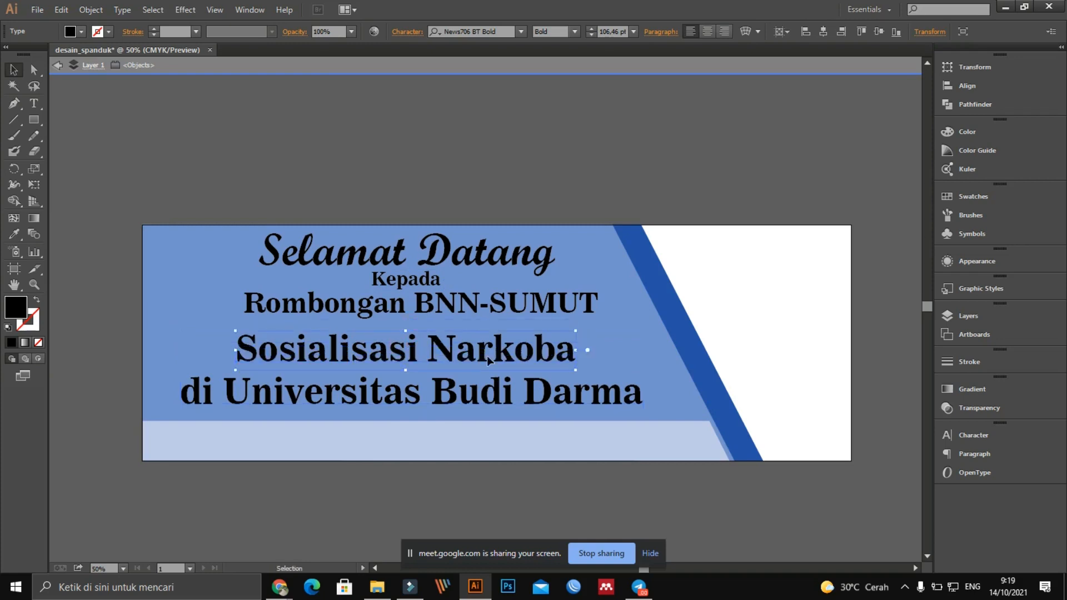
# Enlarge "Sosialisasi Narkoba" to about 134.5 pt and fit its width to the "di Universitas Budi Darma" line
pyautogui.moveTo(577, 331); pyautogui.dragTo(729, 274)
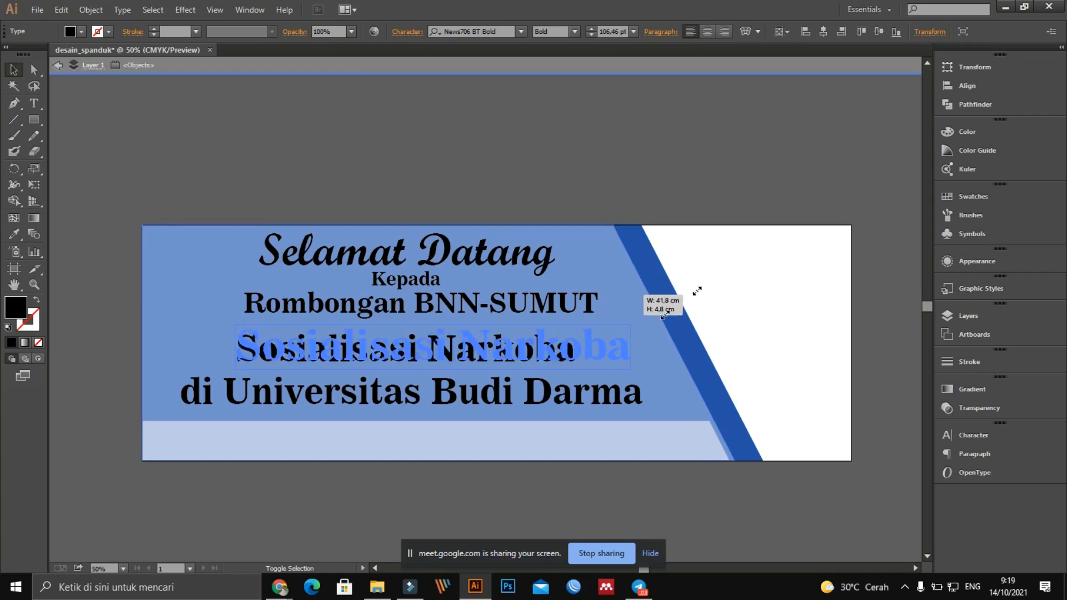
pyautogui.moveTo(587, 350); pyautogui.dragTo(718, 315)
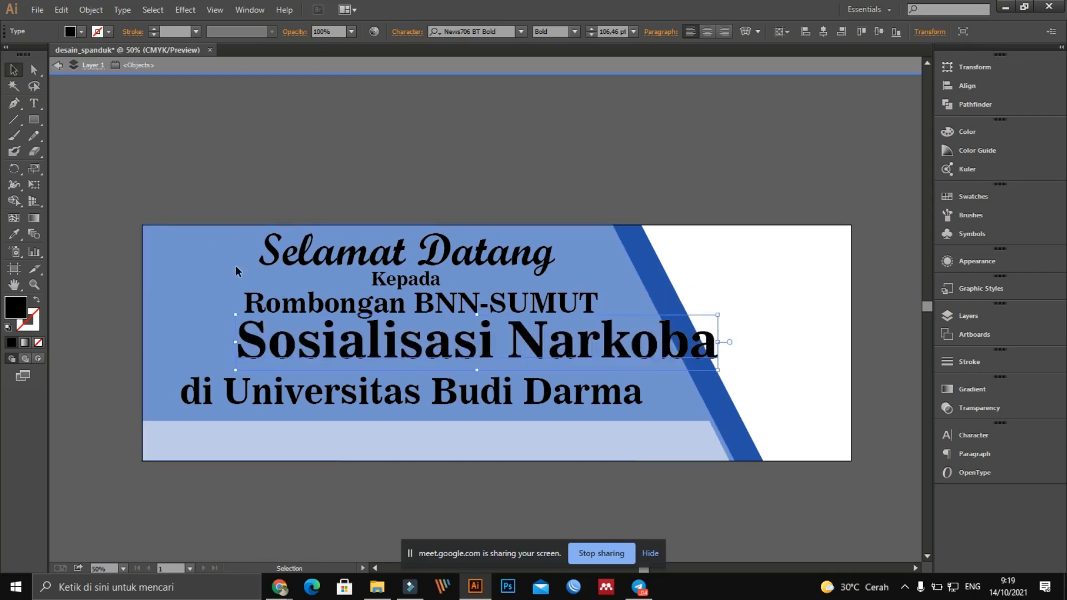
pyautogui.moveTo(445, 349); pyautogui.dragTo(384, 356)
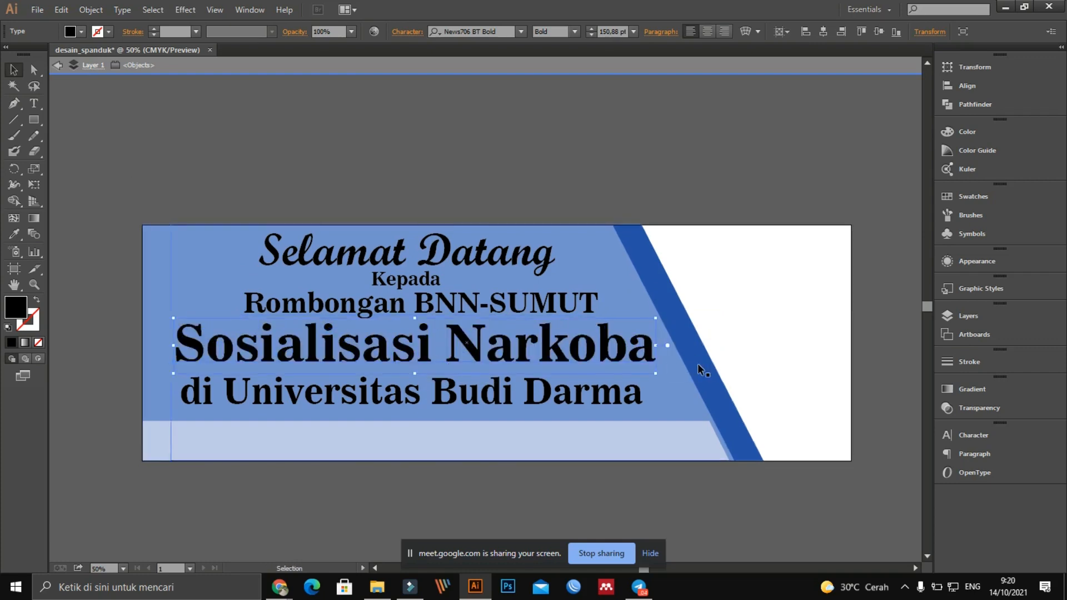
pyautogui.moveTo(656, 376); pyautogui.dragTo(642, 367)
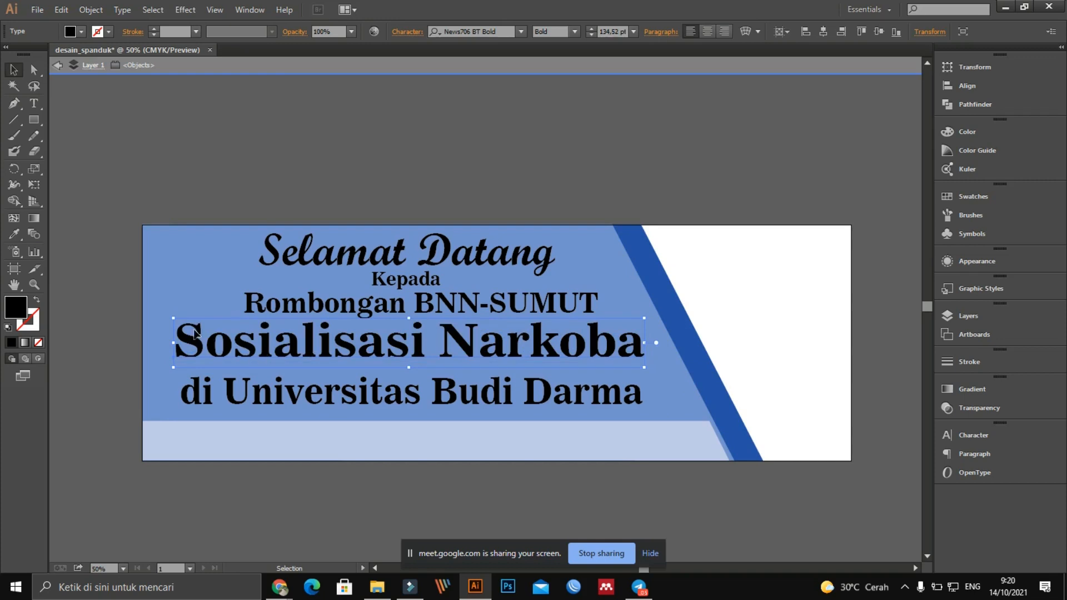
pyautogui.moveTo(174, 345); pyautogui.dragTo(184, 344)
pyautogui.click(353, 163)
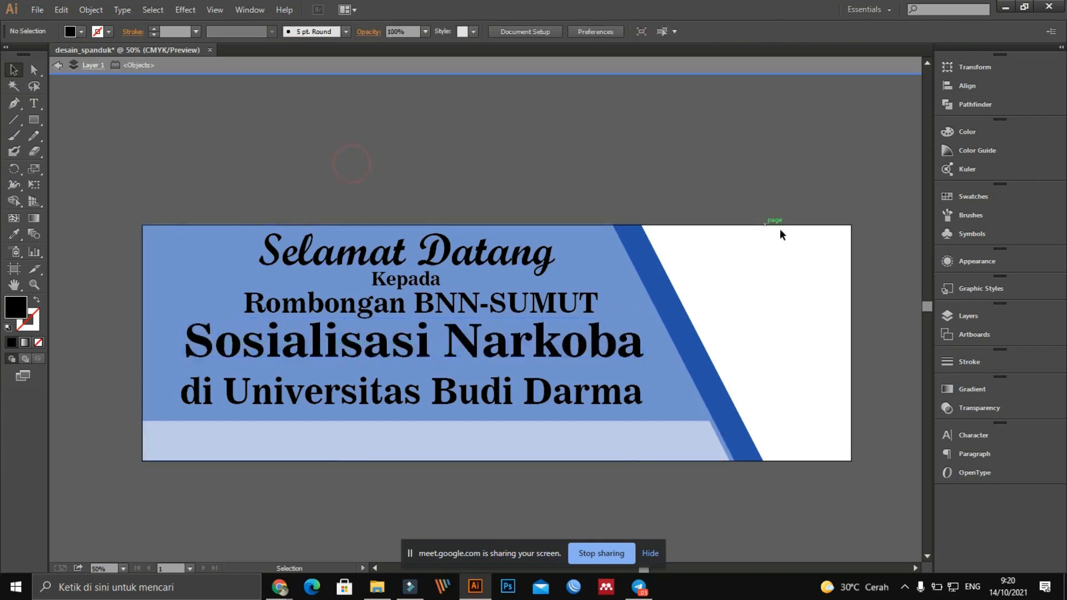
# Shift "Rombongan BNN-SUMUT" slightly left to centre it above "Sosialisasi Narkoba"
pyautogui.click(431, 305)
pyautogui.moveTo(431, 306); pyautogui.dragTo(422, 307)
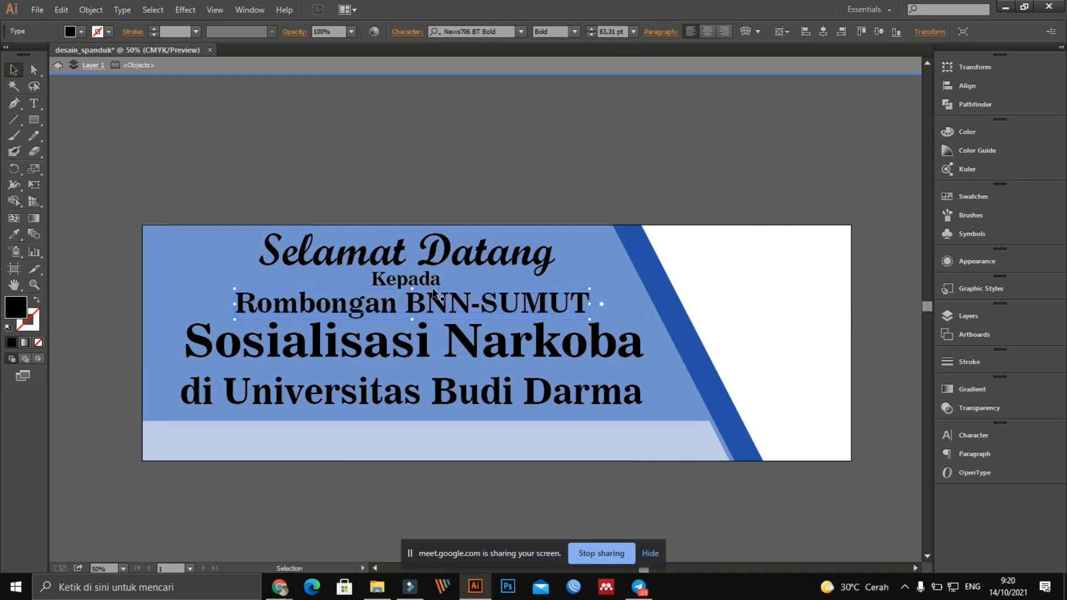
pyautogui.click(453, 260)
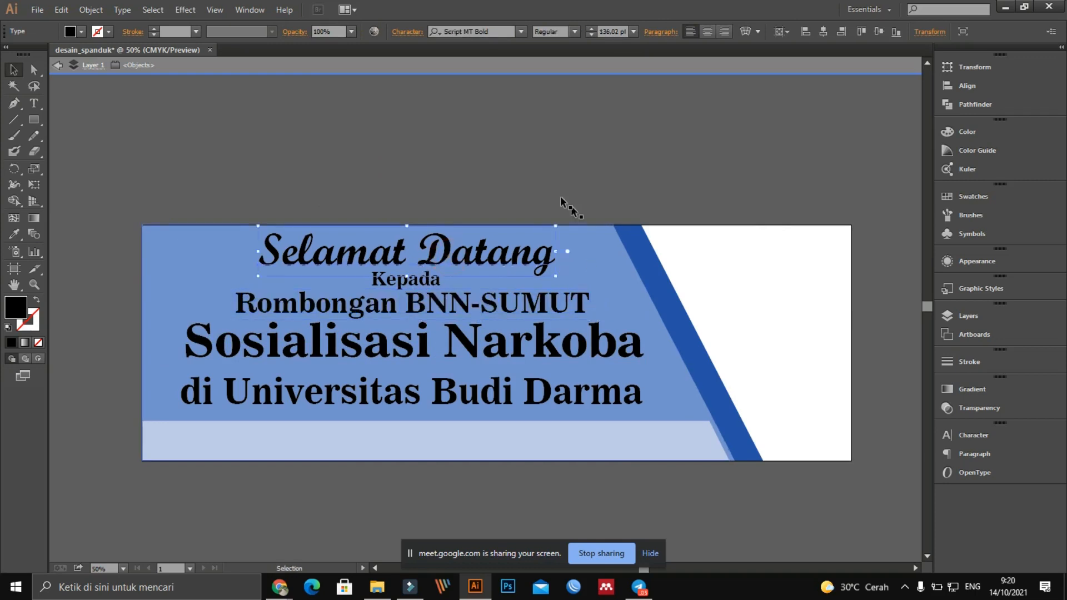
pyautogui.click(502, 150)
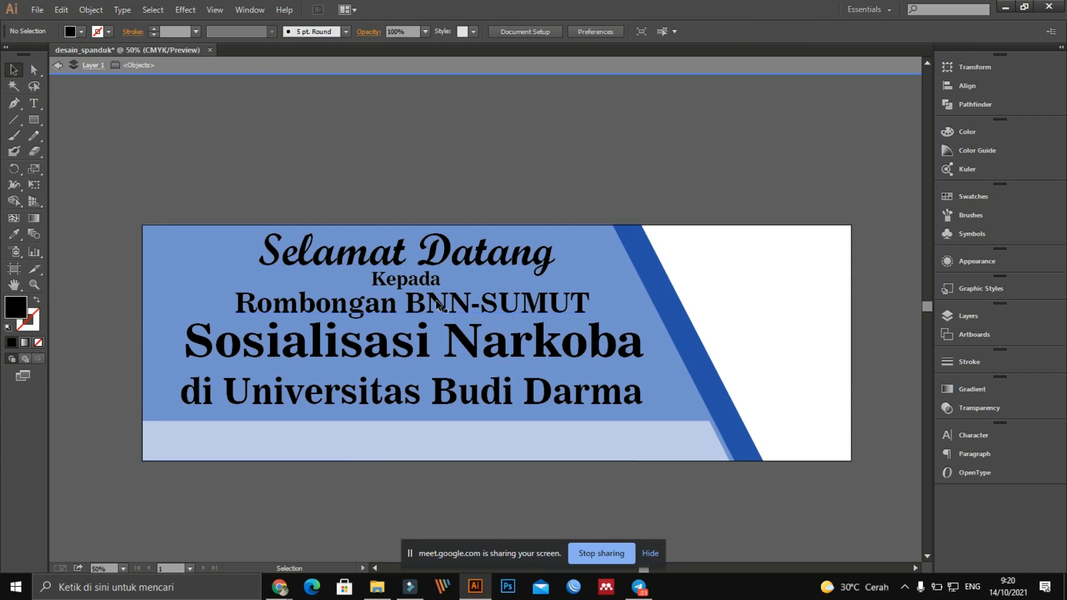
# Delete "Rombongan" from the third line and centre the remaining "BNN-SUMUT" under "Kepada"
pyautogui.doubleClick(393, 311)
pyautogui.tripleClick(396, 306)
pyautogui.click(293, 308)
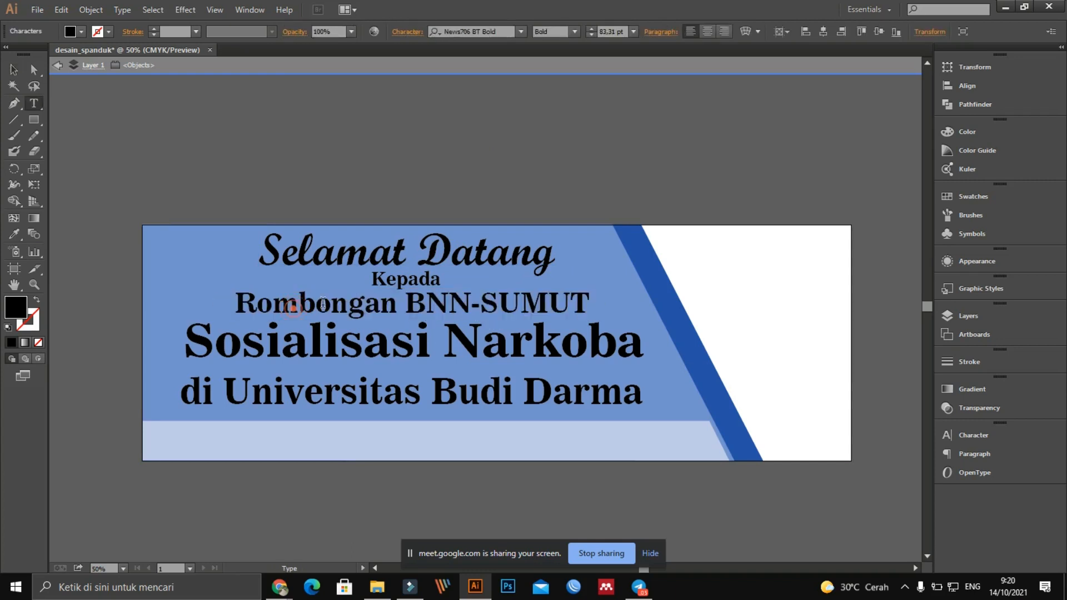
pyautogui.moveTo(404, 304); pyautogui.dragTo(237, 300)
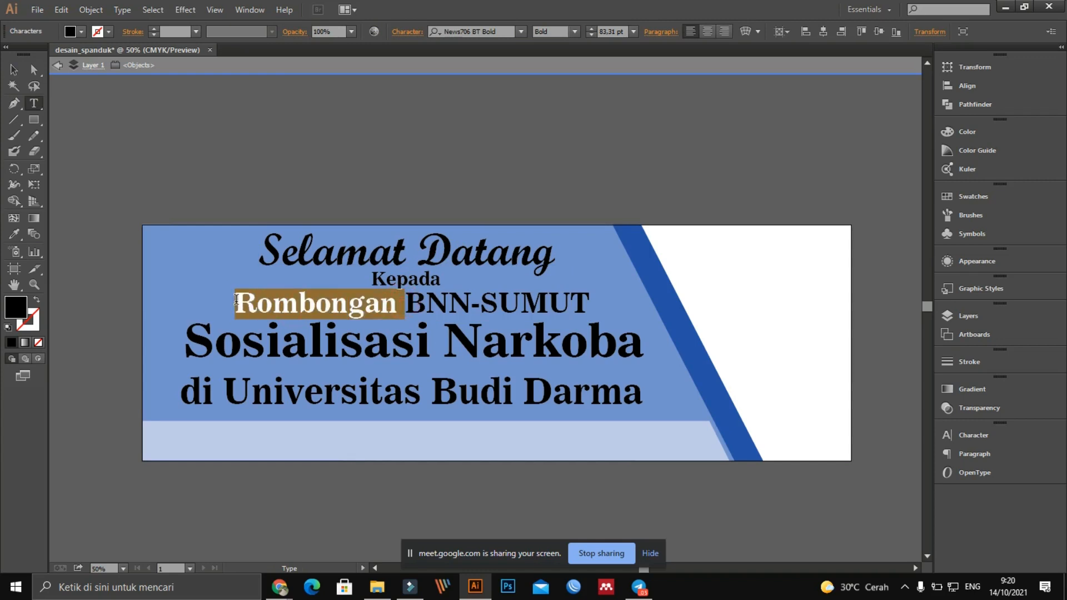
pyautogui.press('BackSpace')
pyautogui.click(13, 70)
pyautogui.click(259, 121)
pyautogui.moveTo(360, 303); pyautogui.dragTo(443, 309)
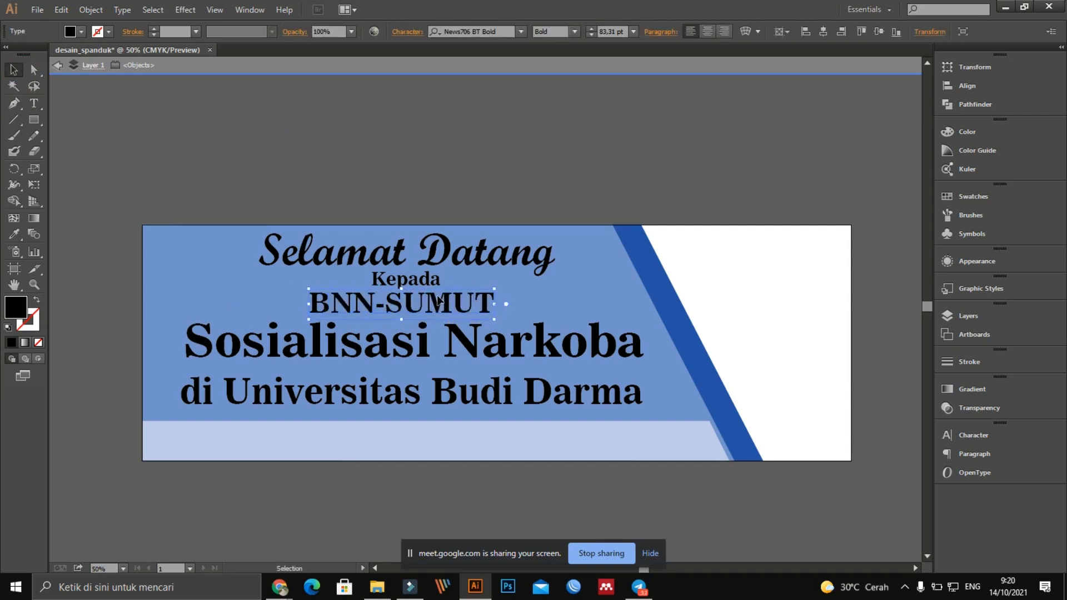
pyautogui.click(487, 159)
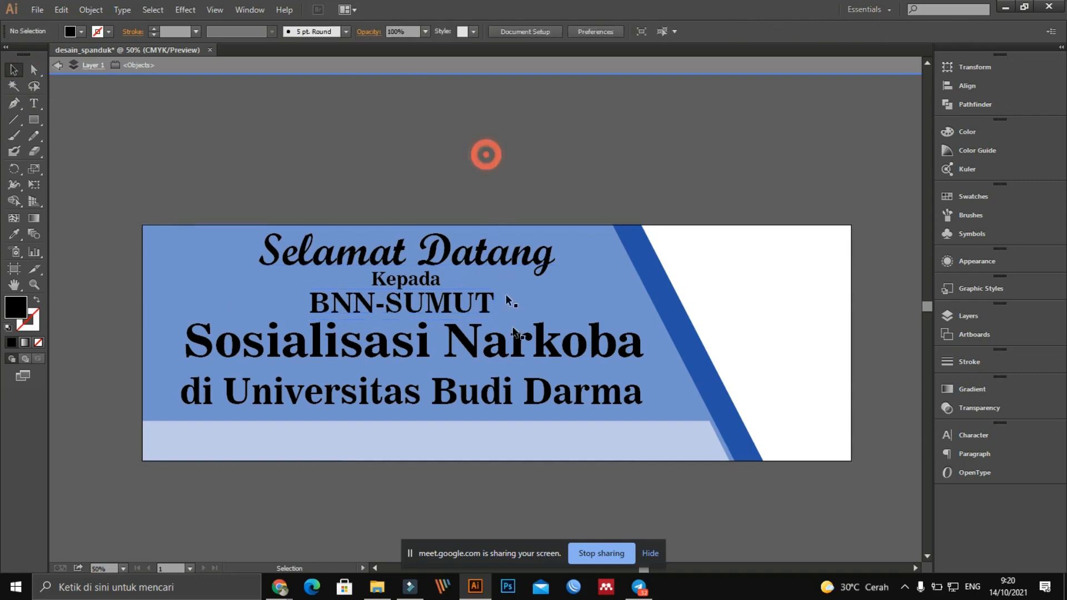
# Move the "di Universitas Budi Darma" line up closer beneath "Sosialisasi Narkoba" and deselect it
pyautogui.scroll(-1, 631, 476)
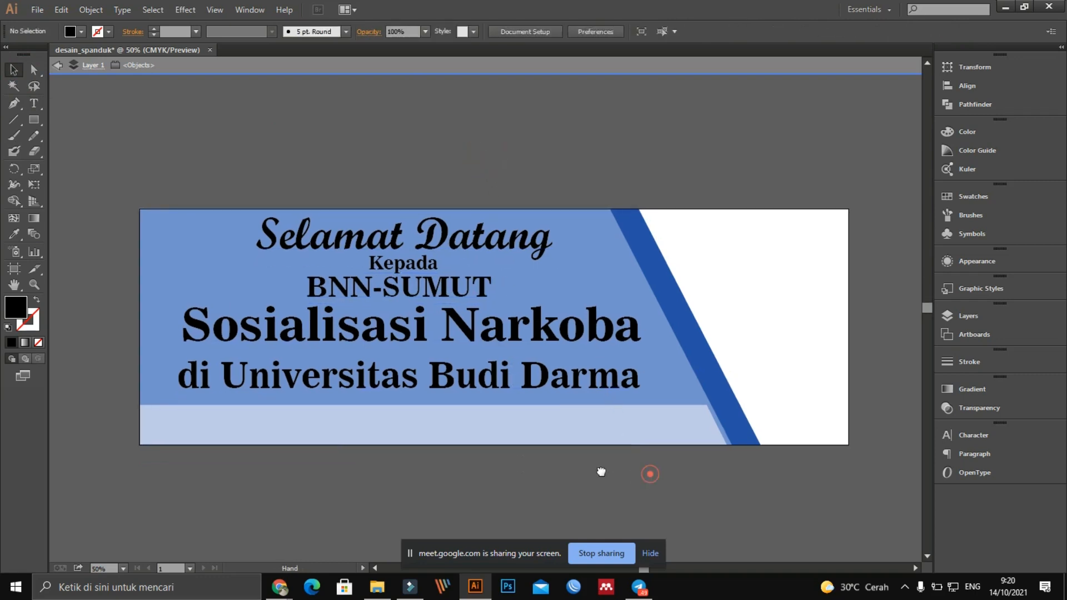
pyautogui.hscroll(3, 603, 469)
pyautogui.click(364, 379)
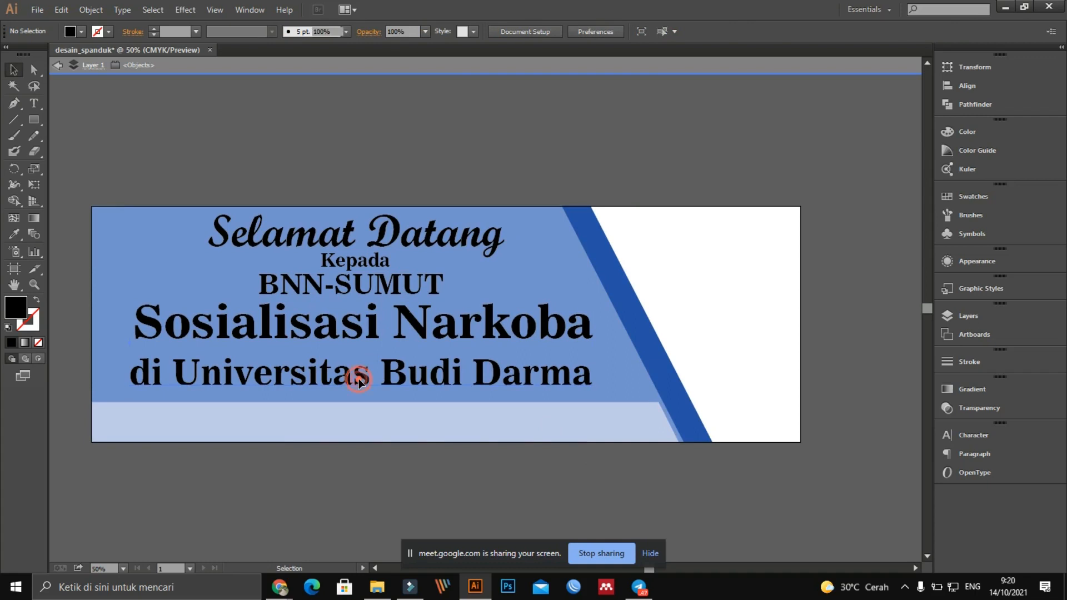
pyautogui.moveTo(364, 379)
pyautogui.mouseDown()
pyautogui.moveTo(366, 359)
pyautogui.moveTo(370, 372)
pyautogui.mouseUp()
pyautogui.click(396, 144)
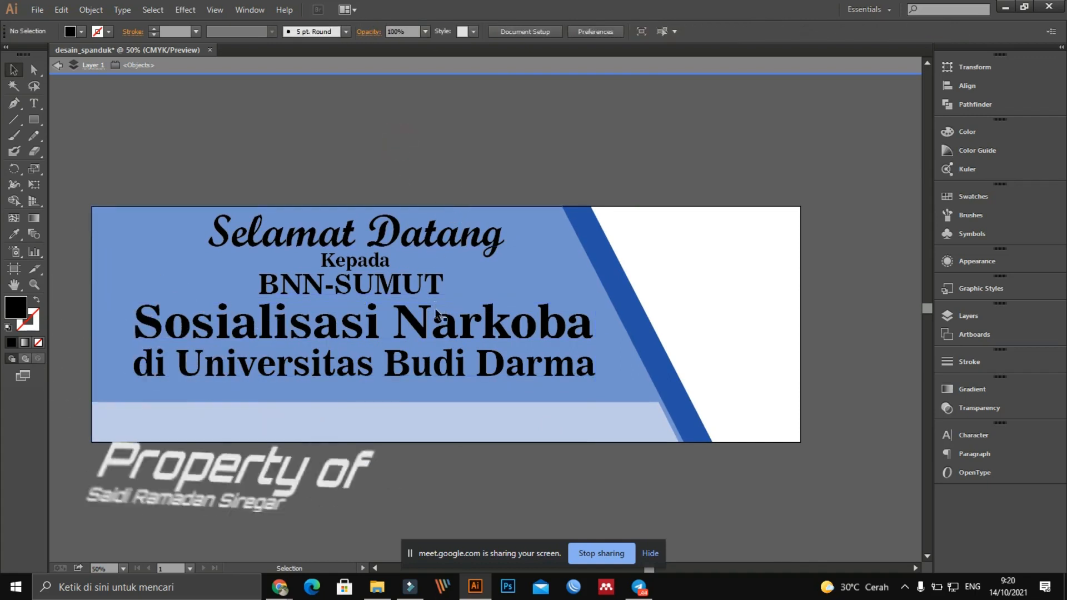
# Select all five heading lines without the background shapes and shift them together slightly right and down to centre them in the blue area
pyautogui.moveTo(310, 81); pyautogui.dragTo(385, 367)
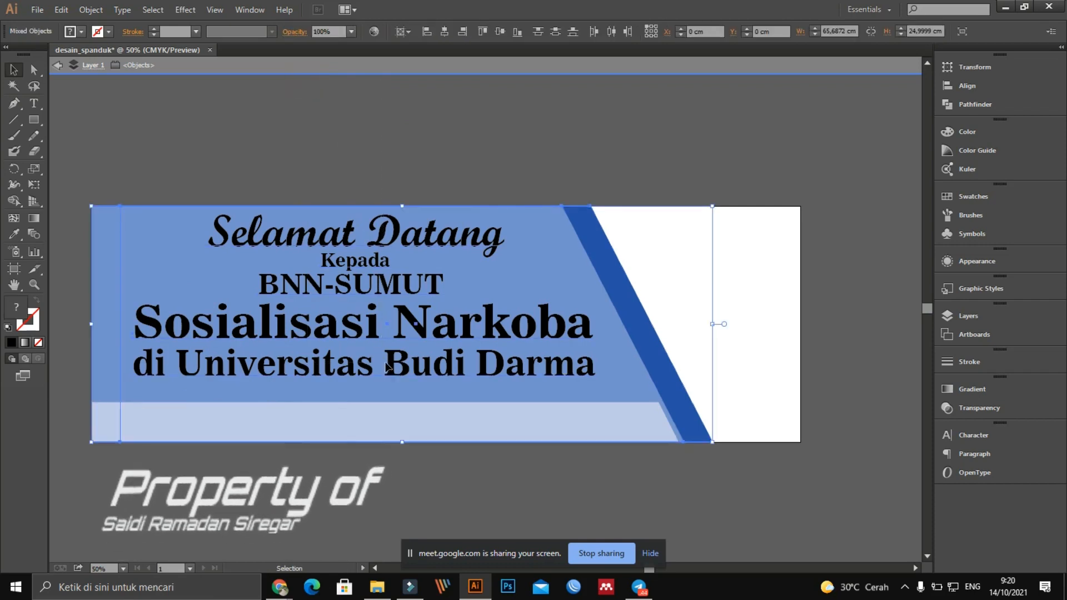
pyautogui.keyDown('shift'); pyautogui.click(106, 426); pyautogui.keyUp('shift')
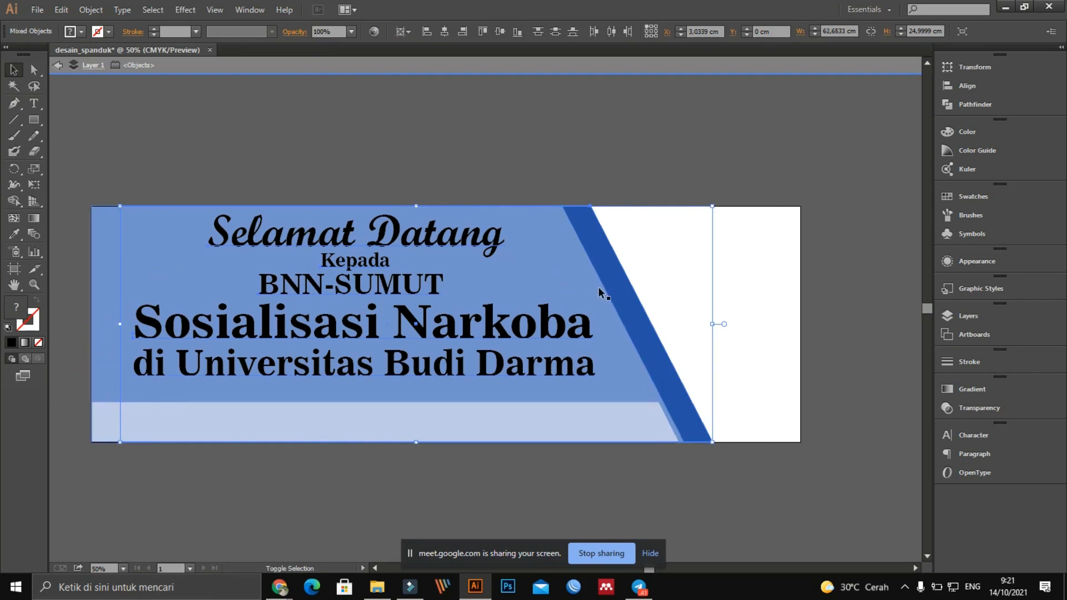
pyautogui.keyDown('shift'); pyautogui.click(620, 287); pyautogui.keyUp('shift')
pyautogui.moveTo(431, 234); pyautogui.dragTo(445, 159)
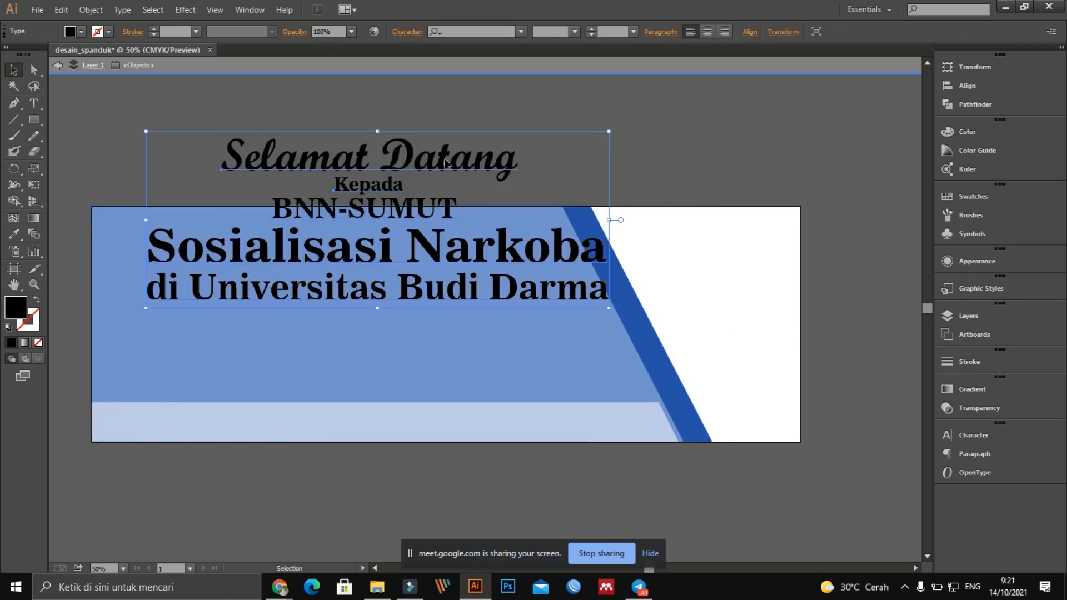
pyautogui.moveTo(445, 161); pyautogui.dragTo(405, 250)
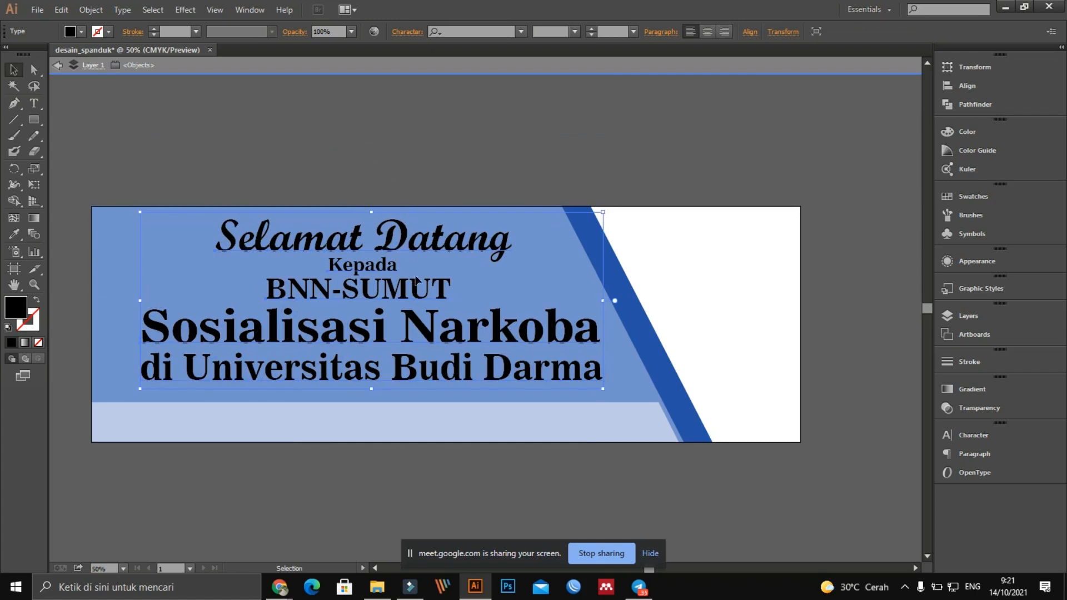
pyautogui.moveTo(414, 288); pyautogui.dragTo(415, 296)
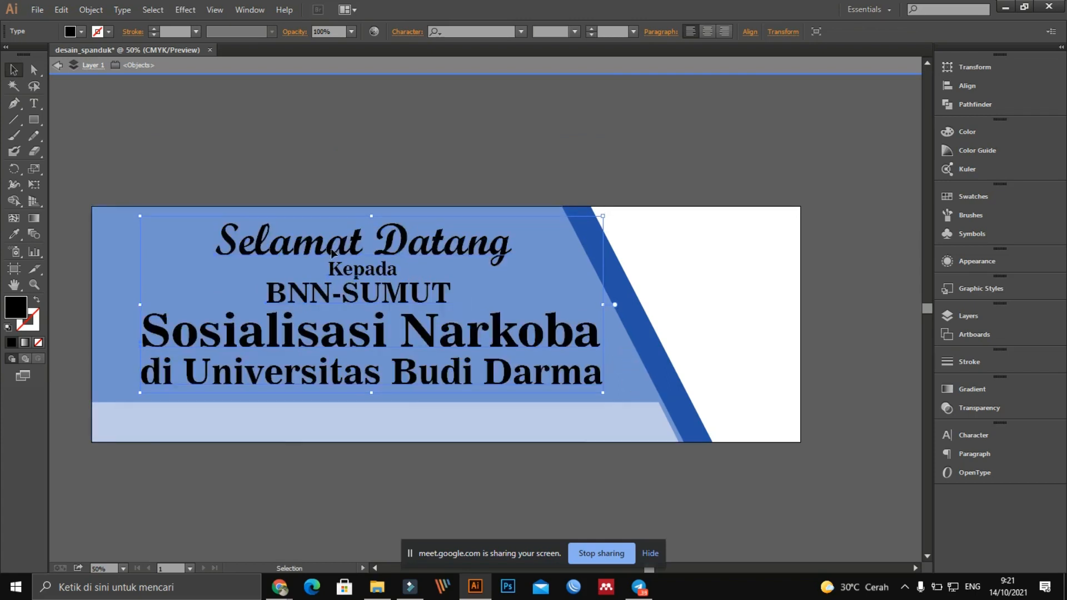
pyautogui.click(330, 135)
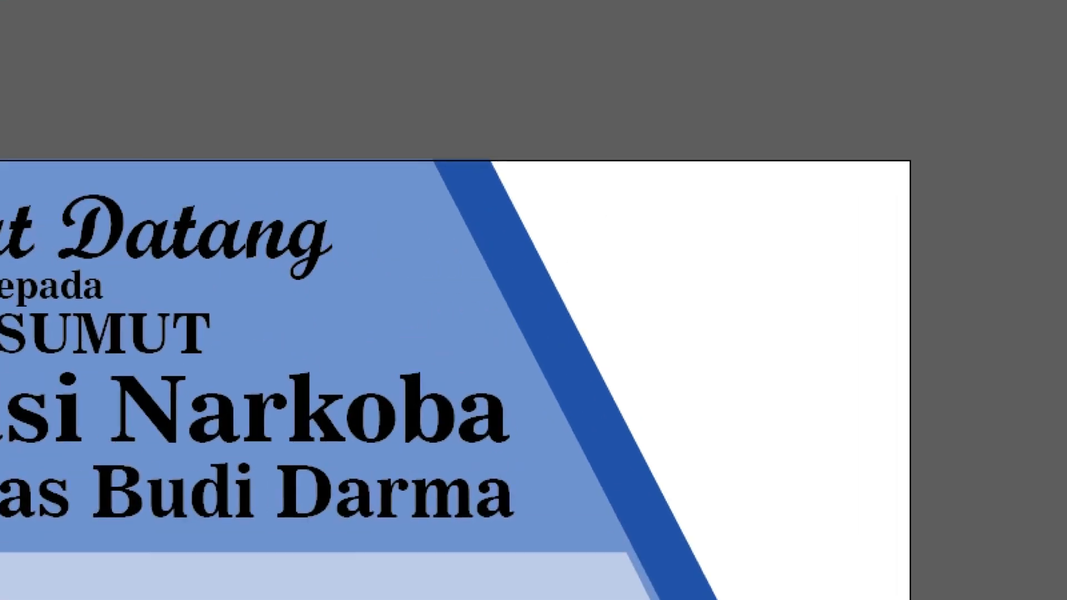
pyautogui.moveTo(706, 172)
pyautogui.mouseDown()
pyautogui.moveTo(643, 309)
pyautogui.moveTo(753, 191)
pyautogui.moveTo(707, 184)
pyautogui.mouseUp()
pyautogui.moveTo(754, 370)
pyautogui.mouseDown()
pyautogui.moveTo(699, 473)
pyautogui.moveTo(790, 508)
pyautogui.moveTo(828, 420)
pyautogui.moveTo(767, 382)
pyautogui.mouseUp()
pyautogui.moveTo(722, 212); pyautogui.dragTo(610, 48)
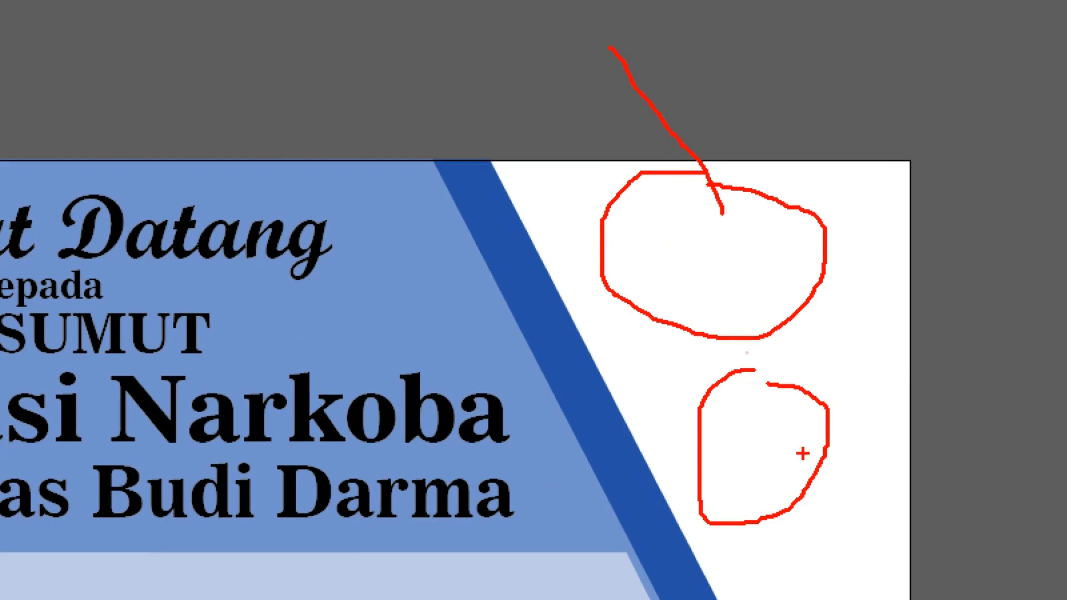
pyautogui.moveTo(803, 454); pyautogui.dragTo(909, 368)
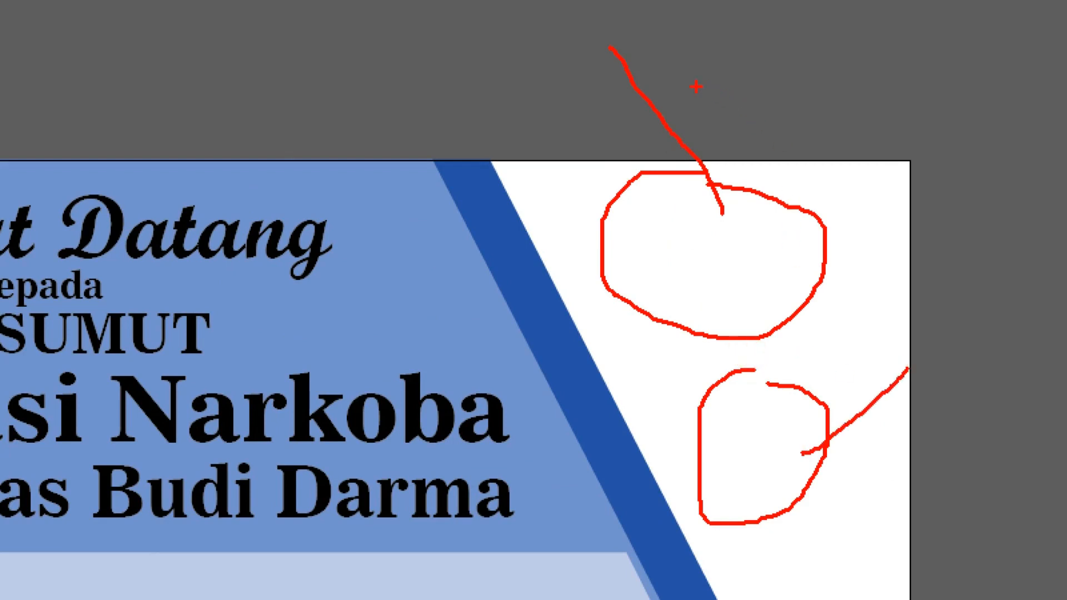
pyautogui.moveTo(694, 86)
pyautogui.mouseDown()
pyautogui.moveTo(762, 74)
pyautogui.moveTo(873, 86)
pyautogui.moveTo(919, 115)
pyautogui.mouseUp()
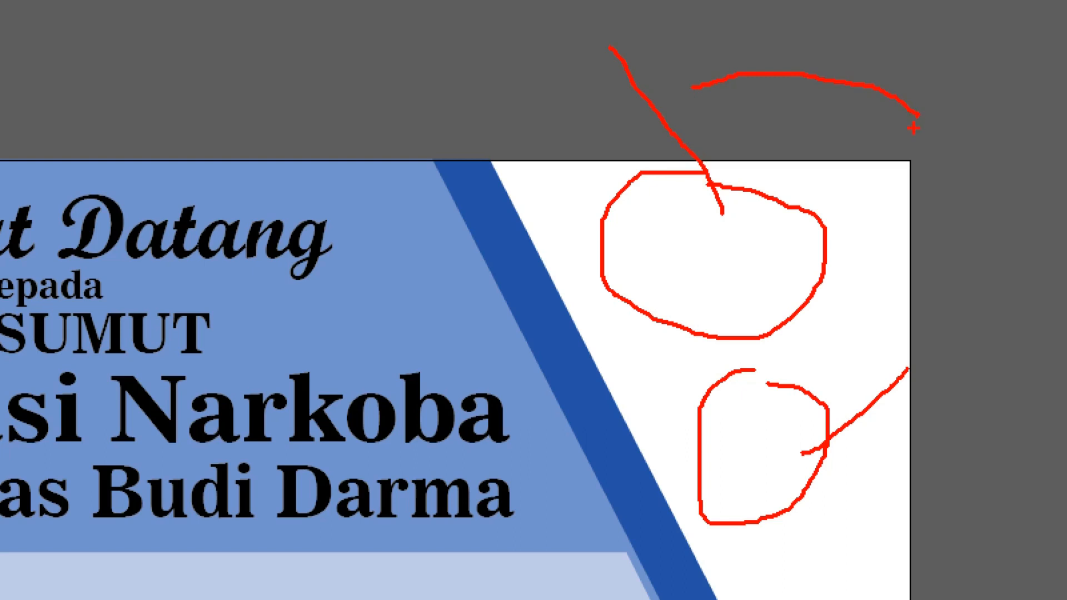
pyautogui.press('Escape')
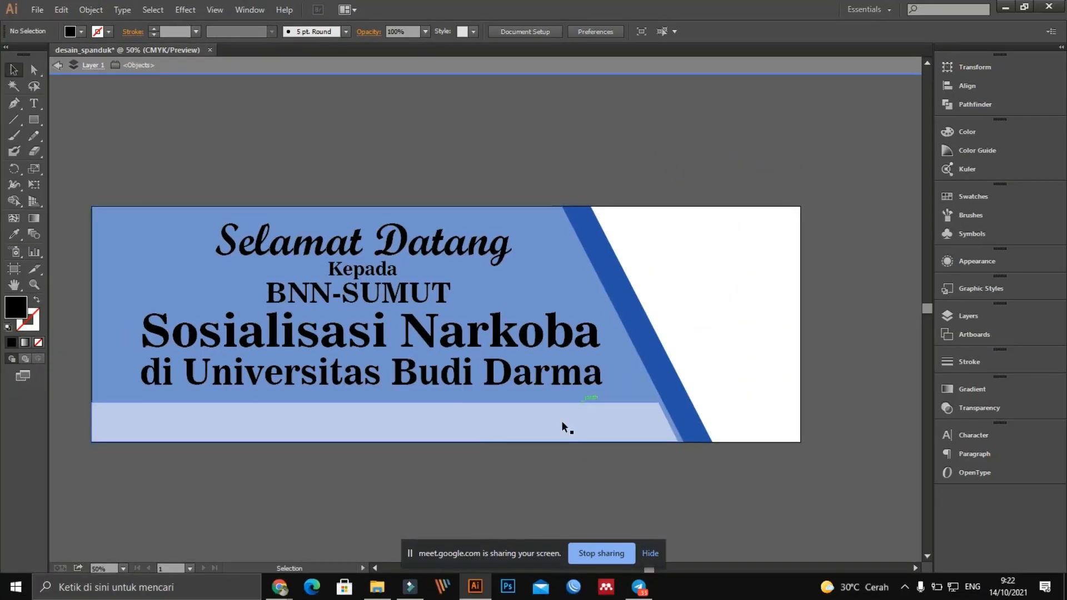
# Select the "Selamat Datang" heading and make its stroke colour active for editing
pyautogui.moveTo(295, 165); pyautogui.dragTo(337, 149)
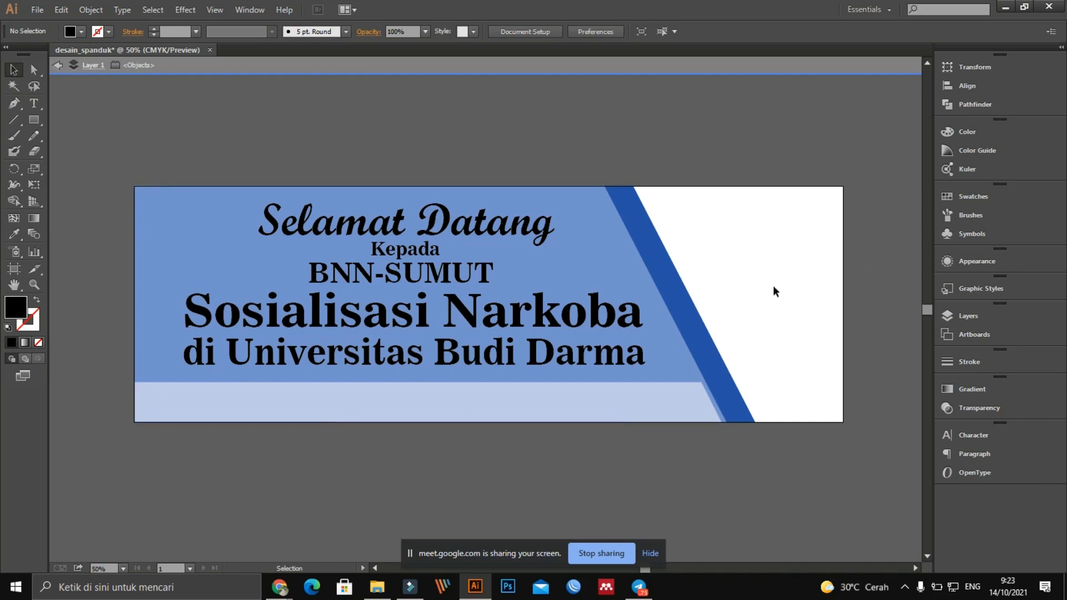
pyautogui.press('space')
pyautogui.moveTo(570, 139); pyautogui.dragTo(572, 115)
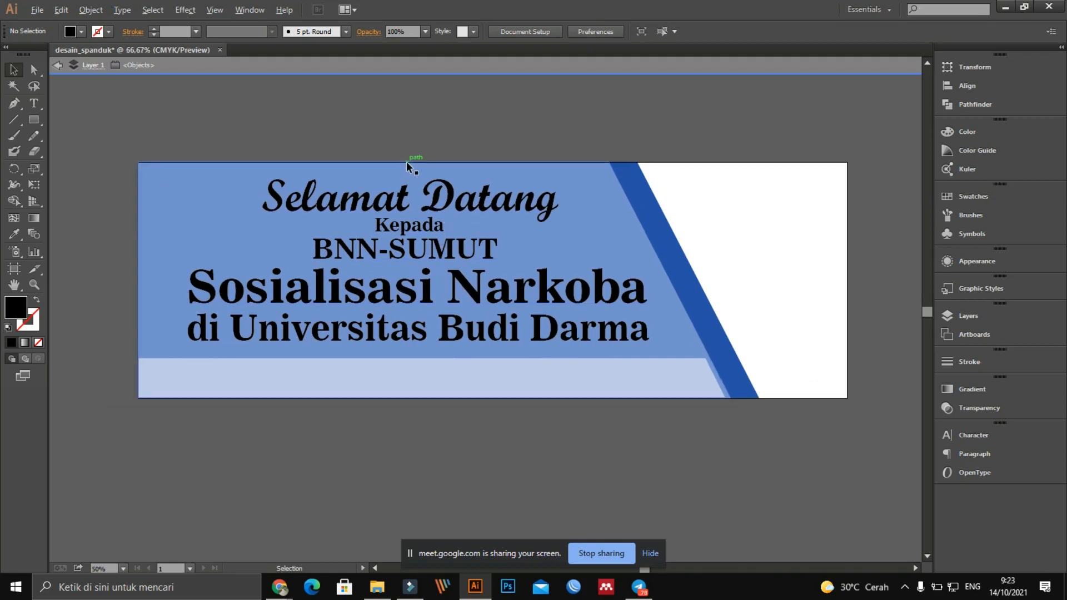
pyautogui.scroll(1, 406, 161)
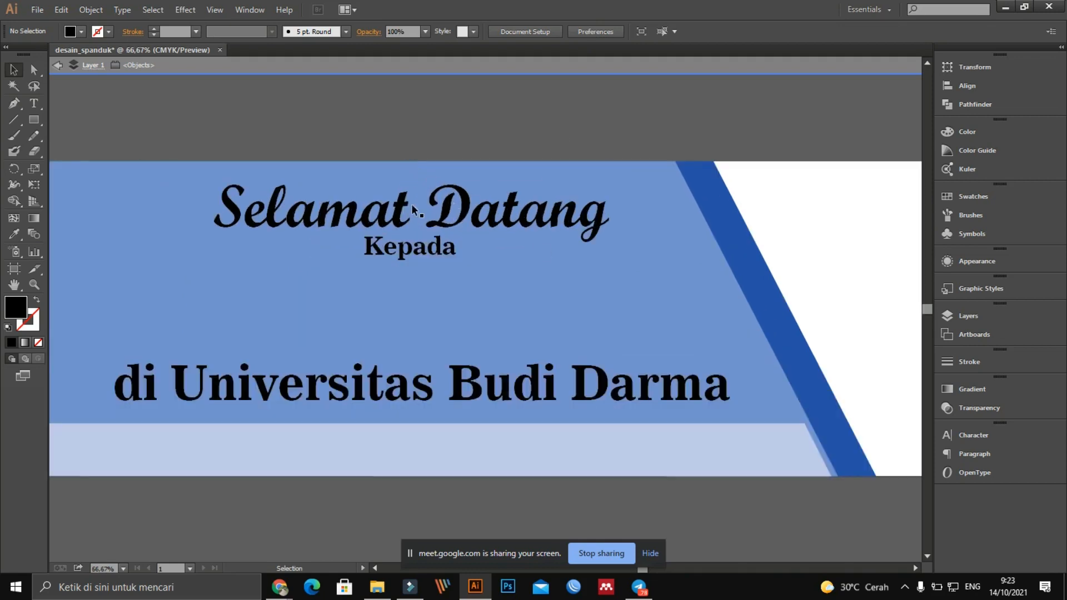
pyautogui.press('space')
pyautogui.moveTo(422, 134); pyautogui.dragTo(482, 127)
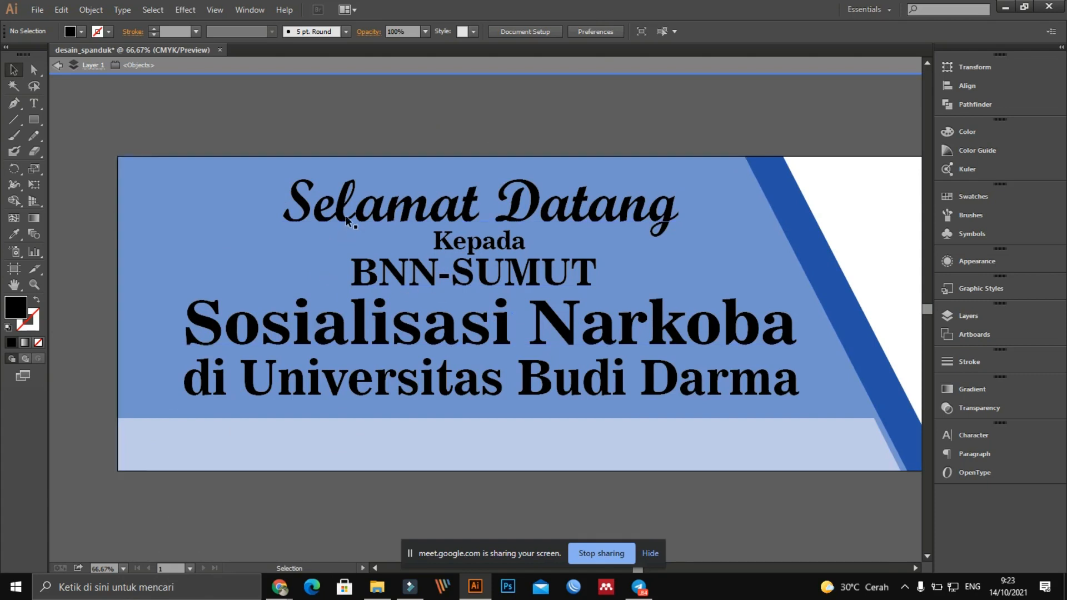
pyautogui.click(368, 208)
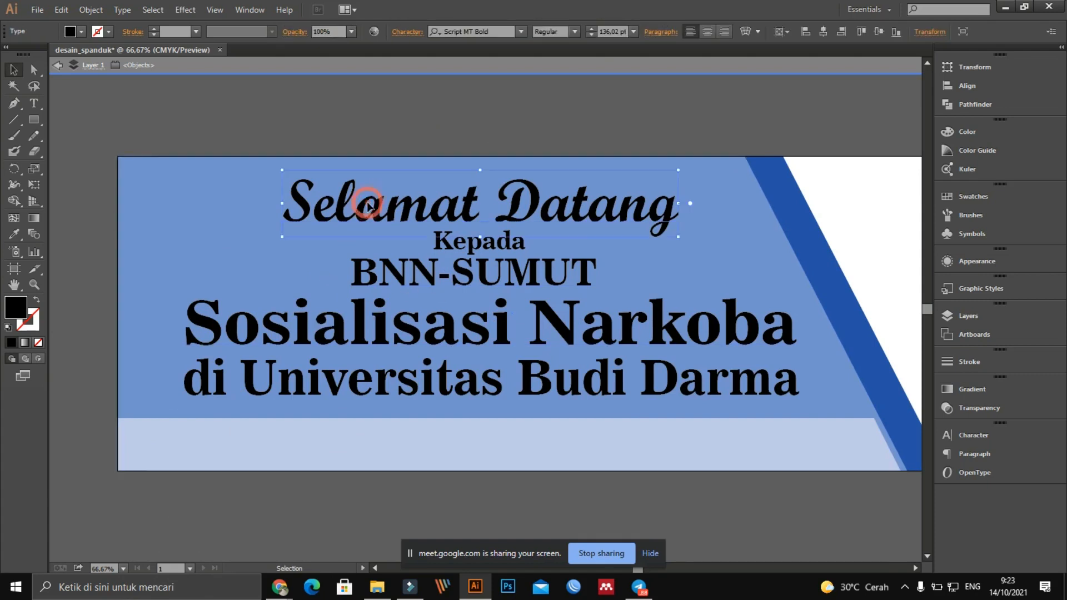
pyautogui.click(35, 325)
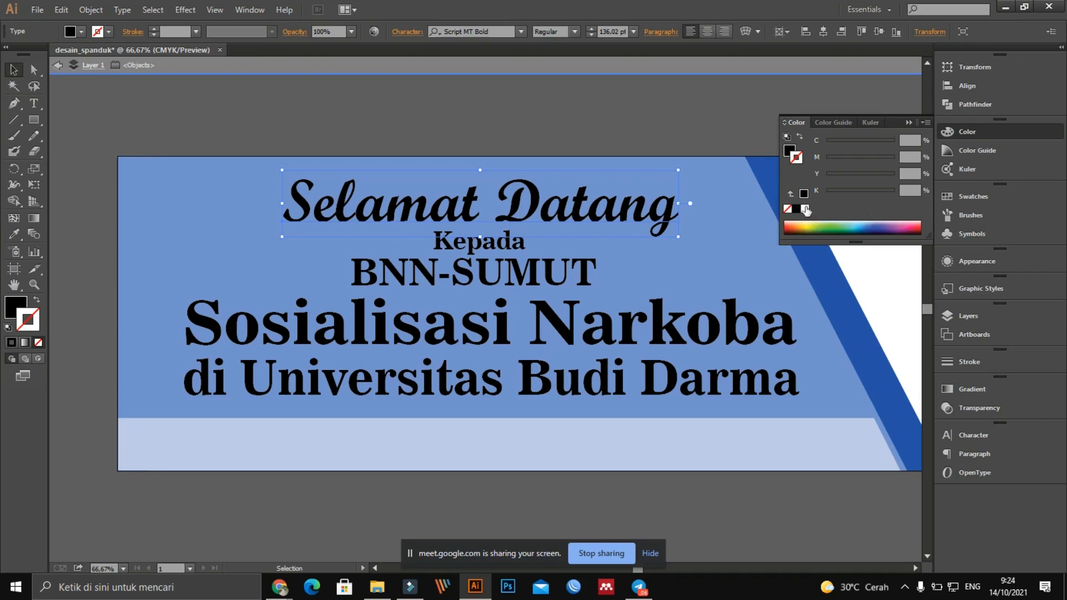
# Give the "Selamat Datang" heading a white outline with a weight of 2 pt
pyautogui.click(806, 209)
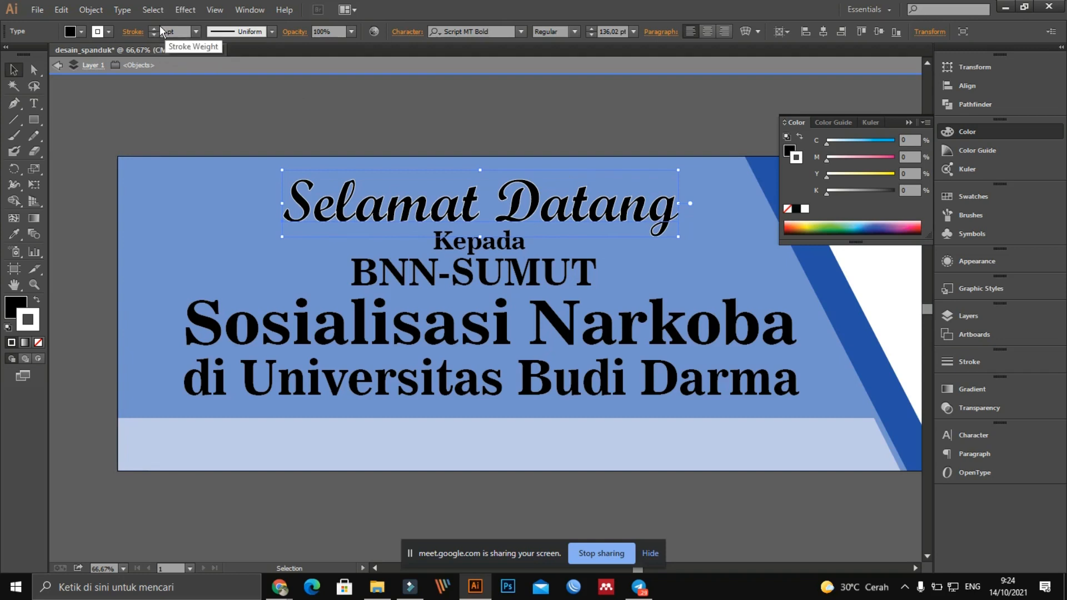
pyautogui.click(195, 31)
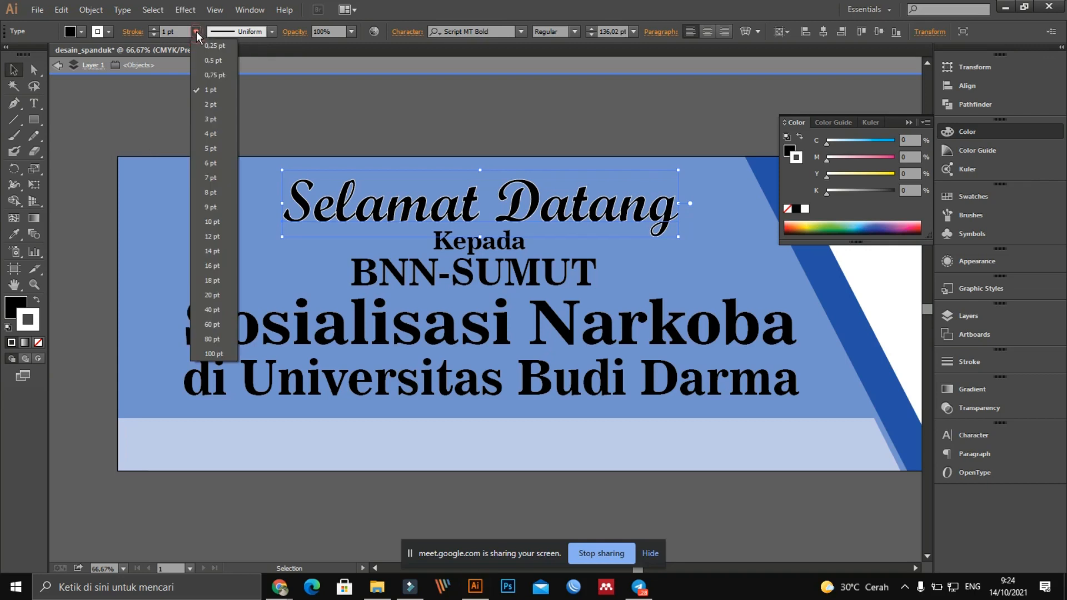
pyautogui.click(205, 105)
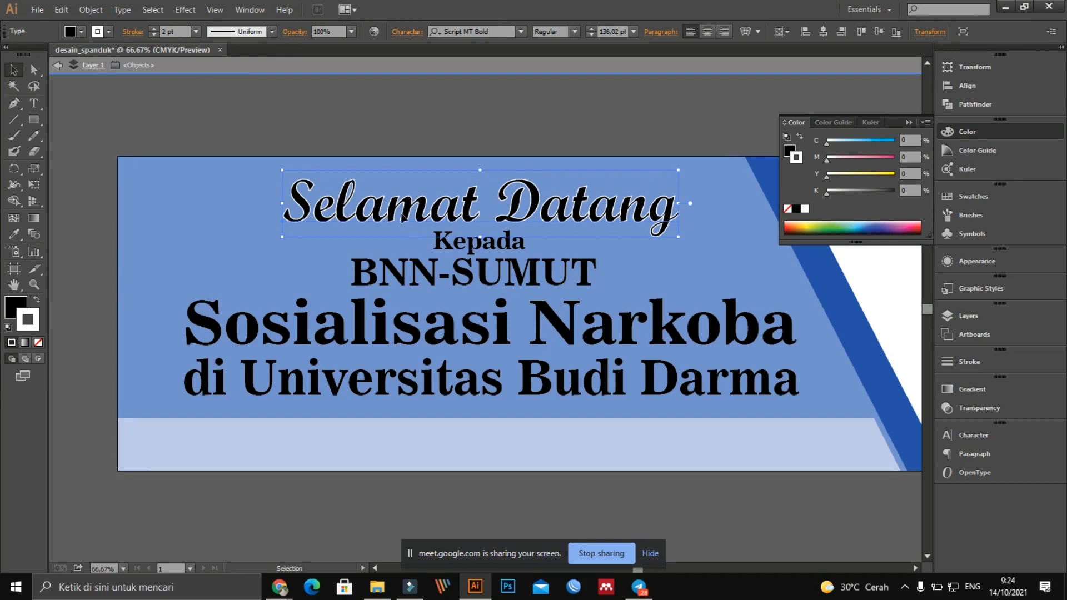
pyautogui.click(472, 245)
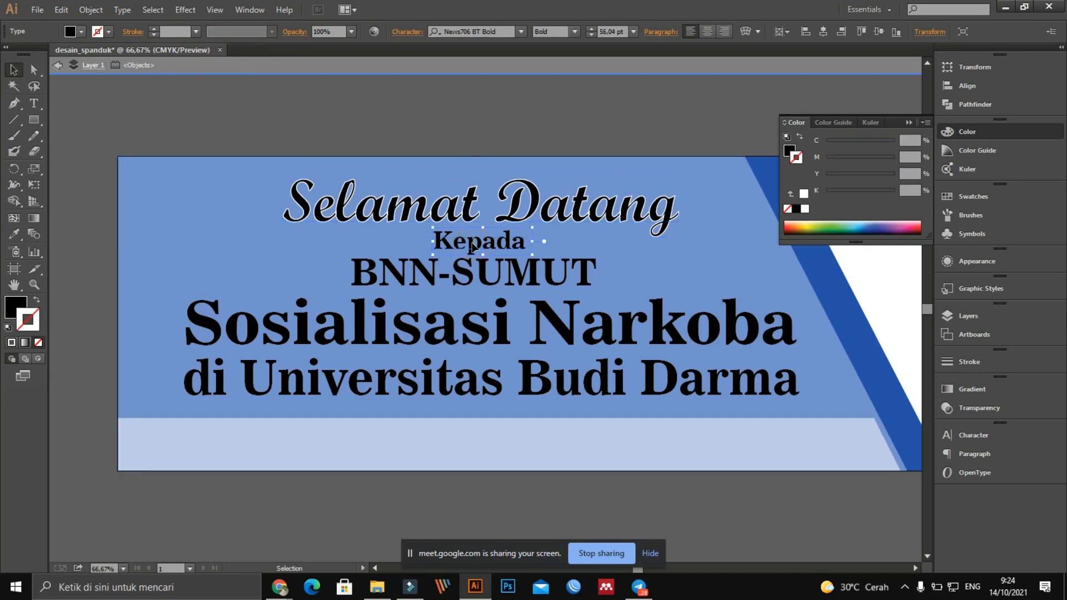
pyautogui.click(459, 100)
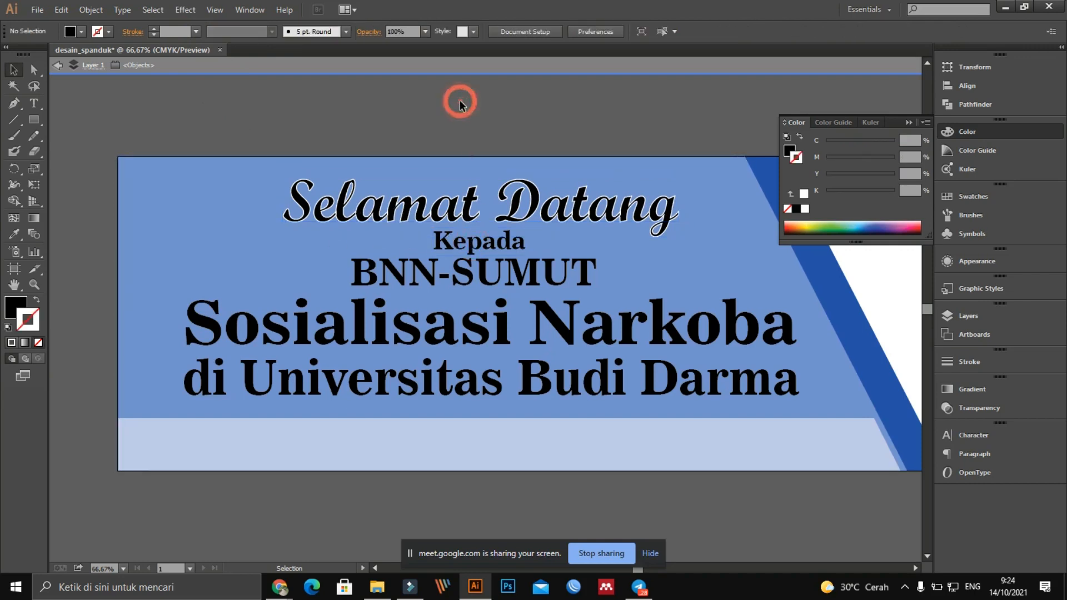
# Fill the "Selamat Datang" heading with green (C 56.47, M 0, Y 100, K 0)
pyautogui.click(459, 214)
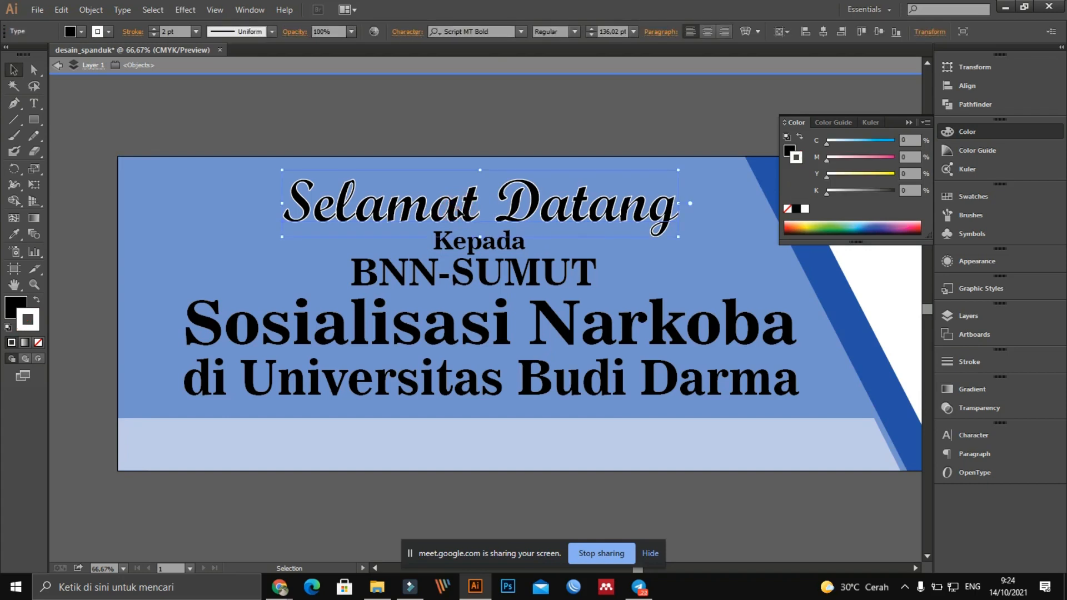
pyautogui.click(14, 309)
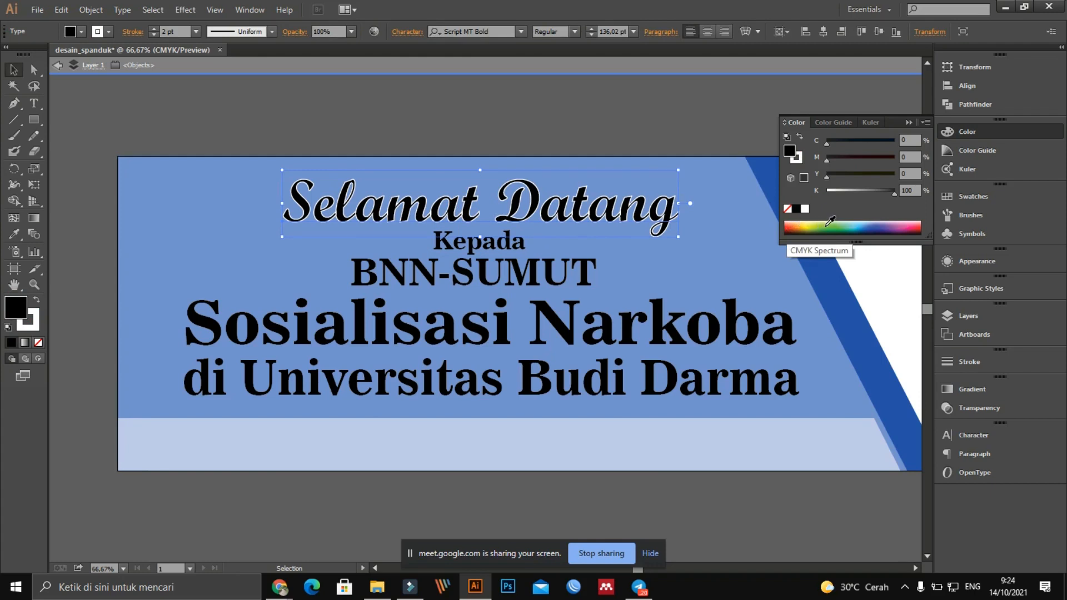
pyautogui.click(826, 224)
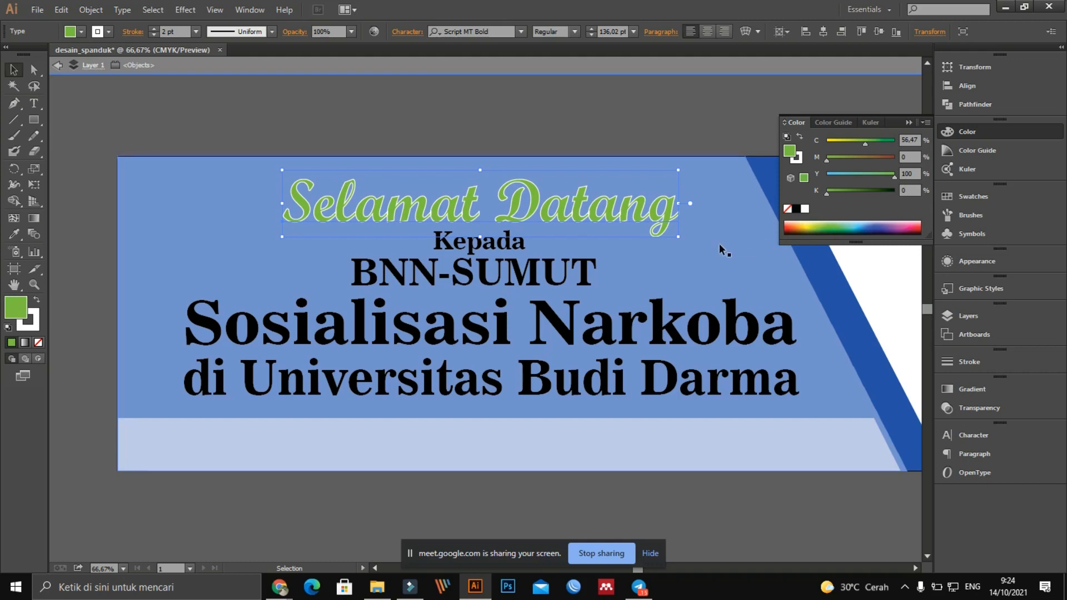
# Remove the outline of the "Selamat Datang" heading and reapply it in white with a weight of 3 pt
pyautogui.scroll(1, 528, 166)
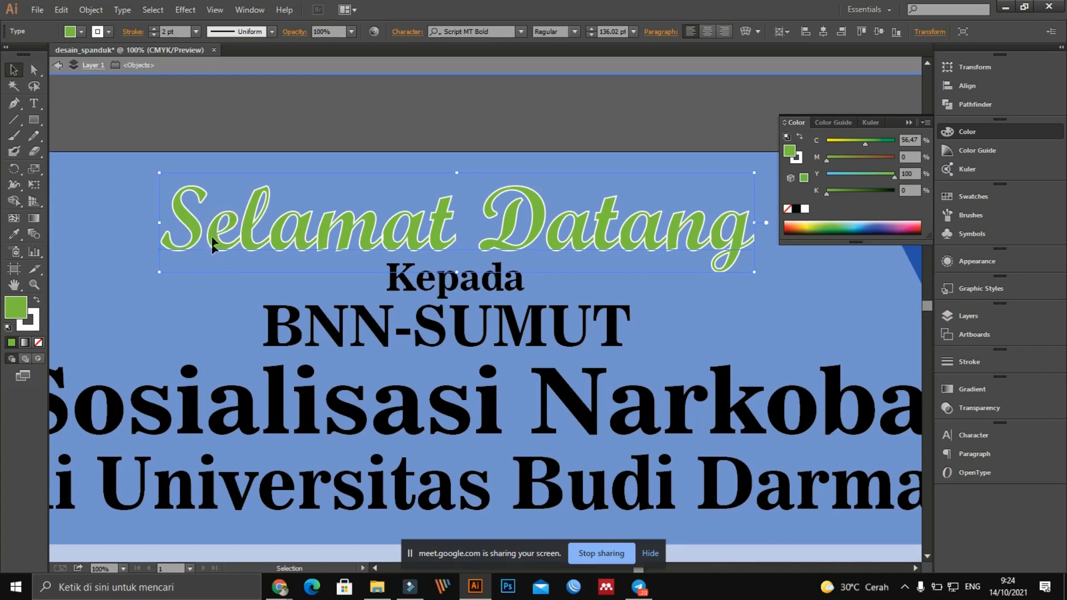
pyautogui.click(33, 309)
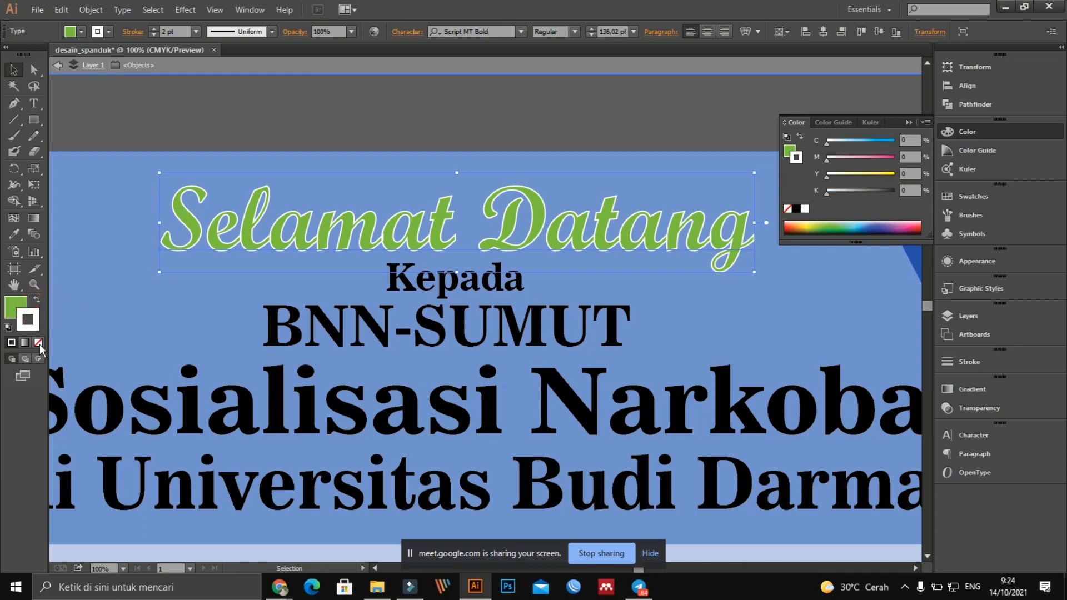
pyautogui.click(38, 343)
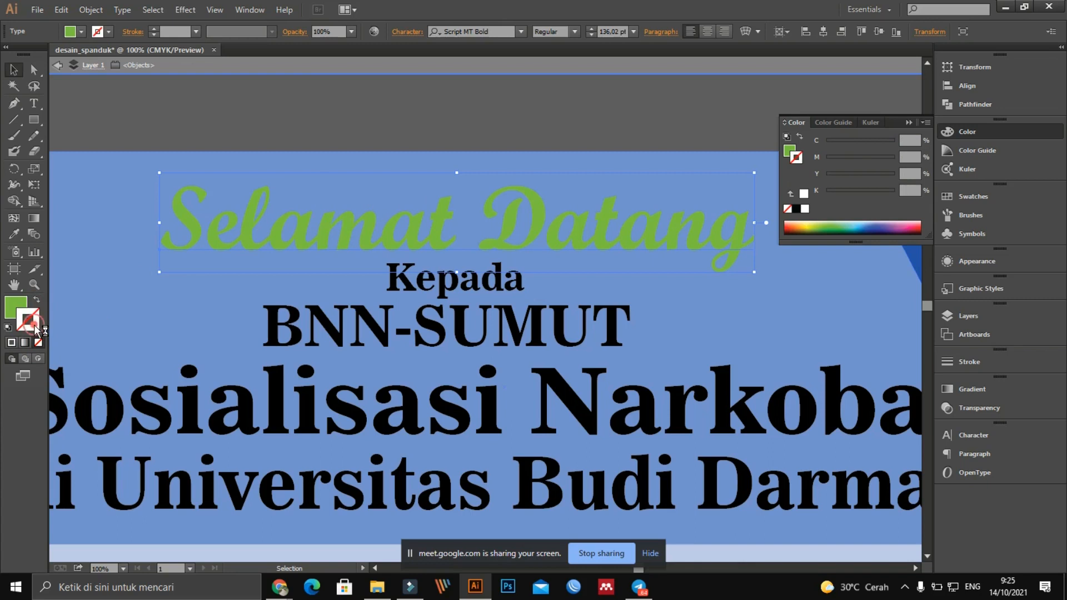
pyautogui.click(12, 344)
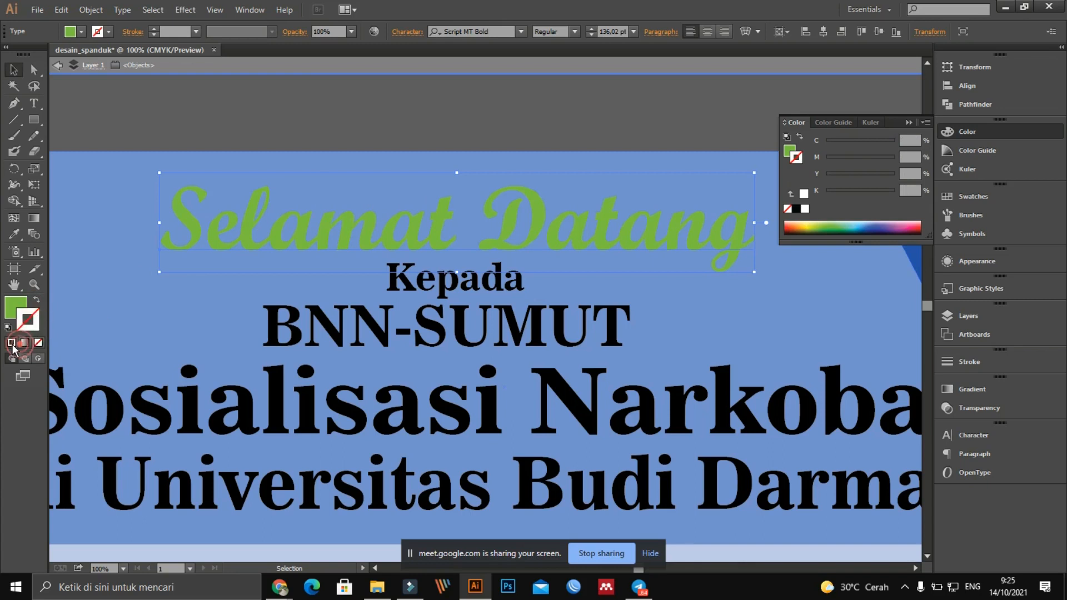
pyautogui.click(156, 29)
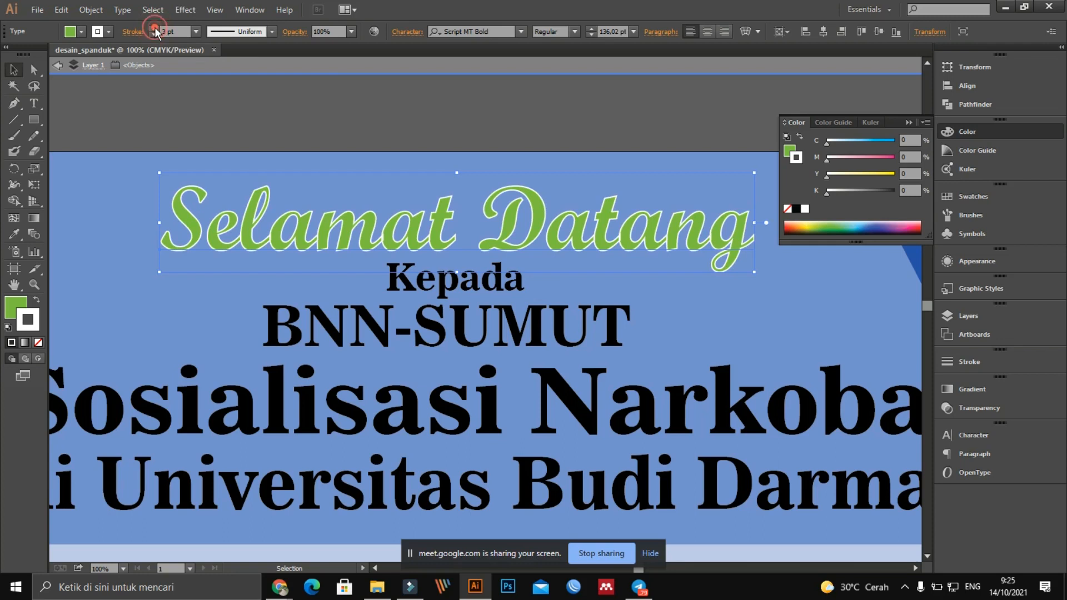
pyautogui.click(154, 28)
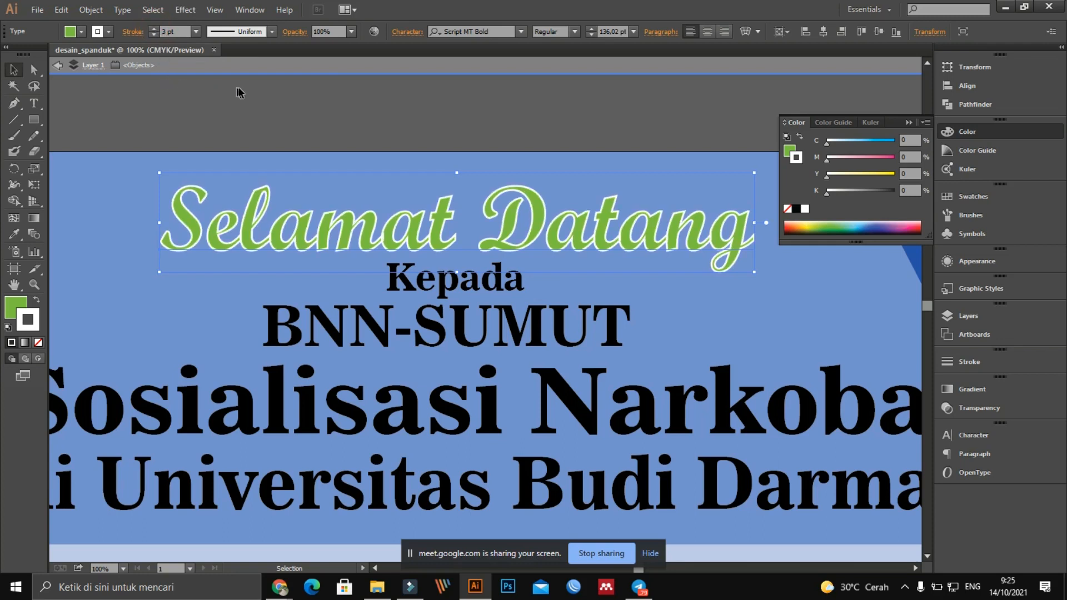
pyautogui.click(332, 125)
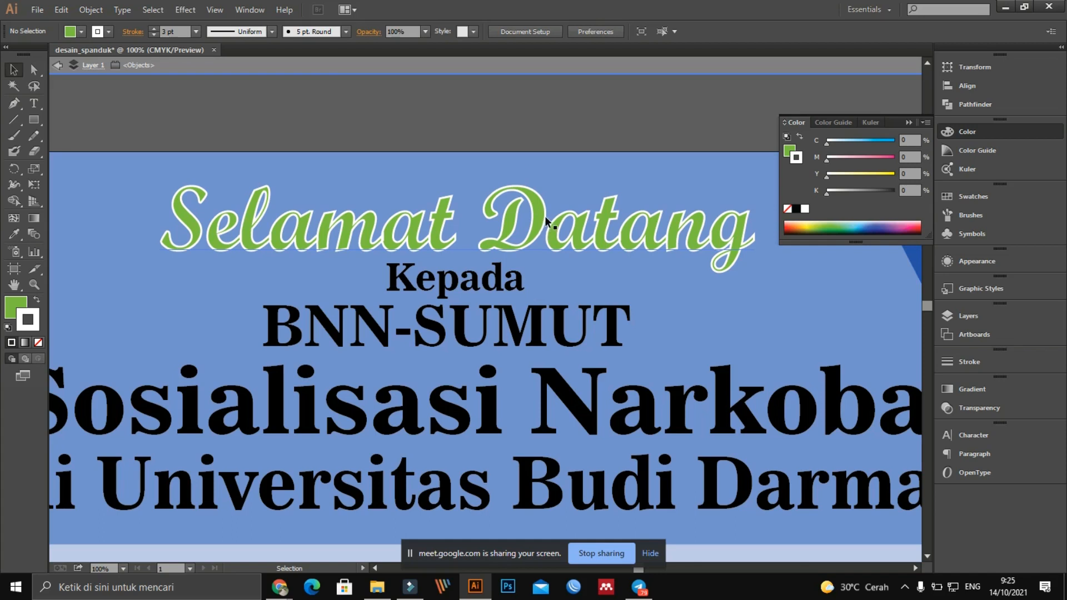
# Examine the green "Selamat Datang" heading and its white outline, both close up and within the wider banner
pyautogui.scroll(-1, 545, 215)
pyautogui.scroll(1, 545, 215)
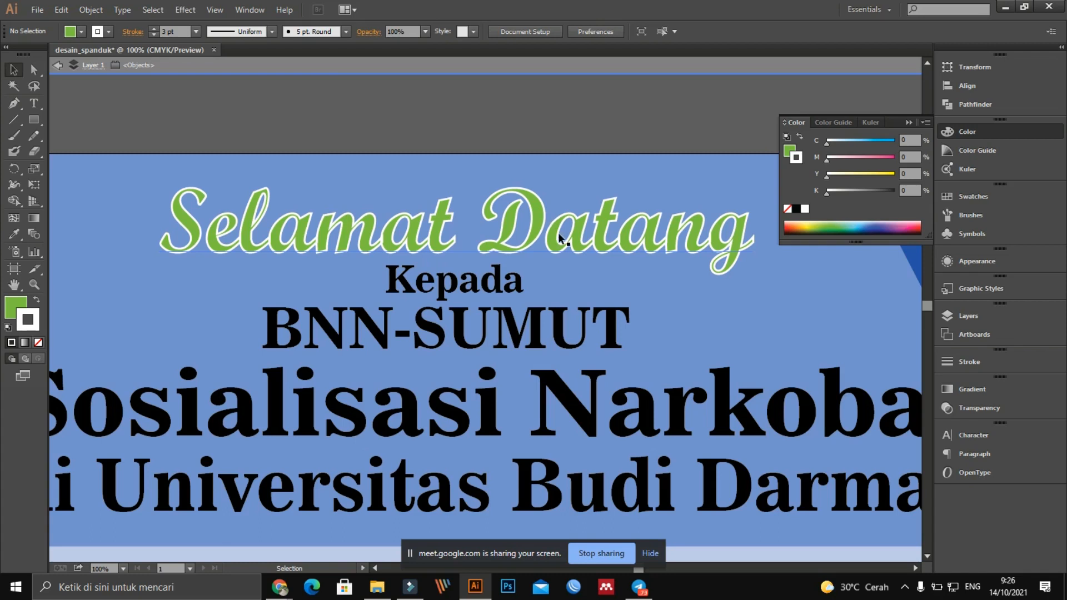
pyautogui.click(429, 110)
pyautogui.scroll(-1, 527, 265)
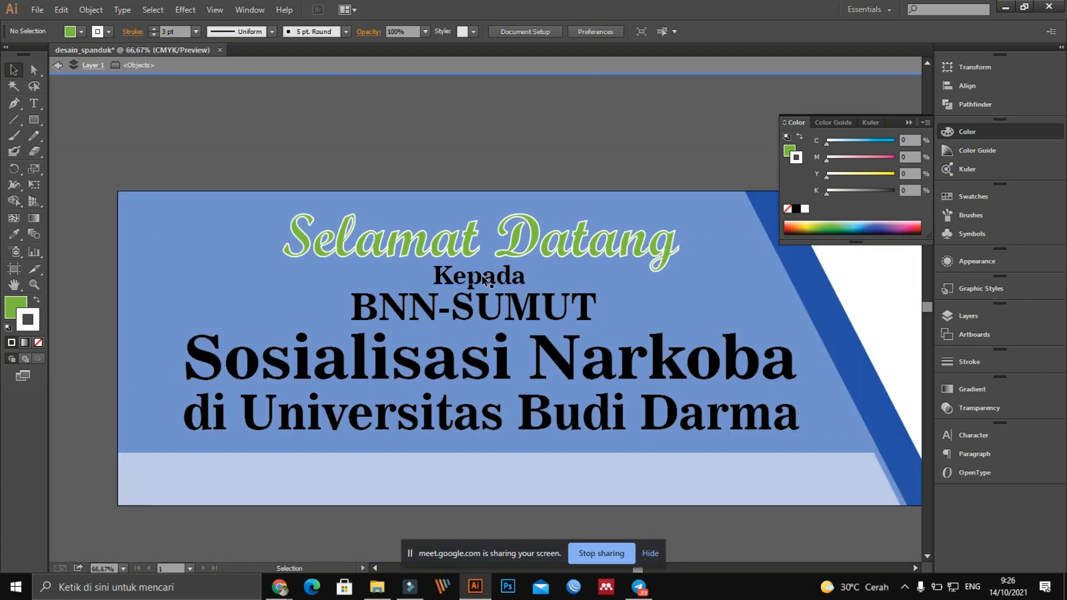
pyautogui.scroll(1, 484, 281)
pyautogui.scroll(-1, 493, 269)
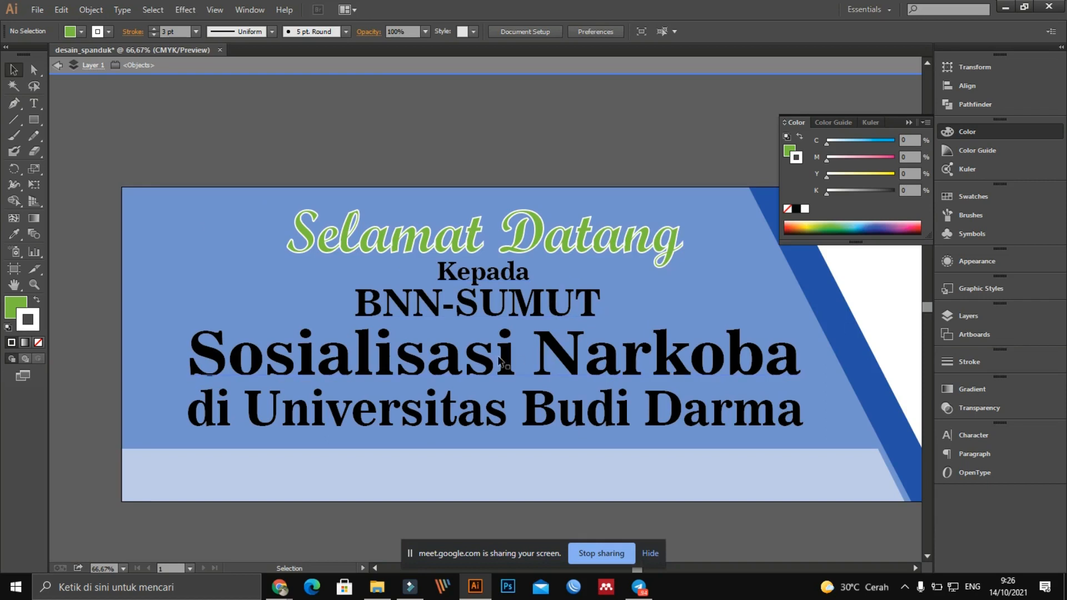
pyautogui.click(491, 140)
pyautogui.scroll(1, 438, 228)
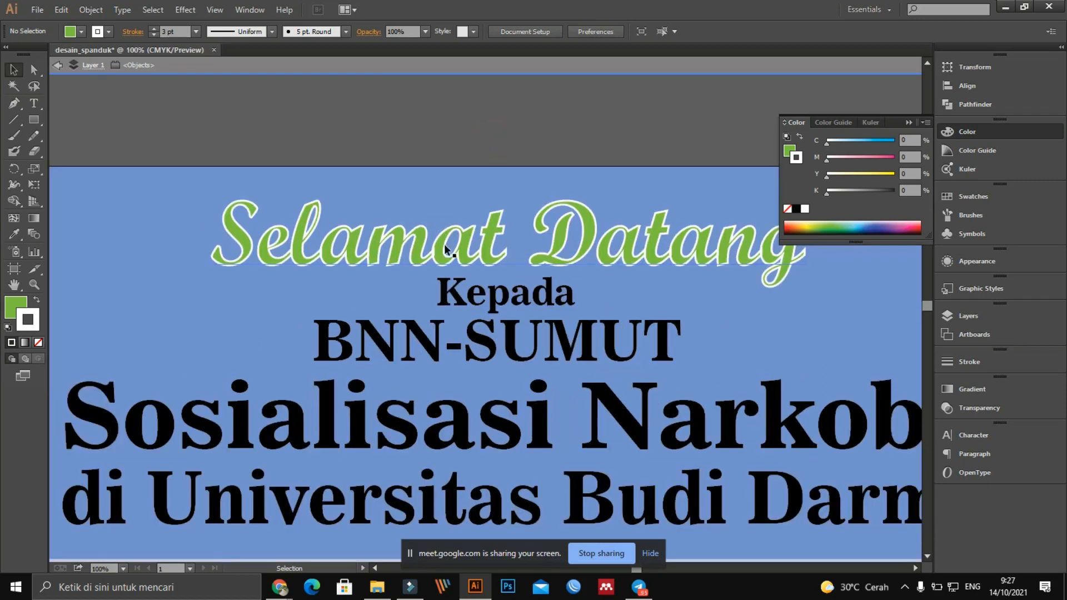
pyautogui.moveTo(445, 127); pyautogui.dragTo(467, 105)
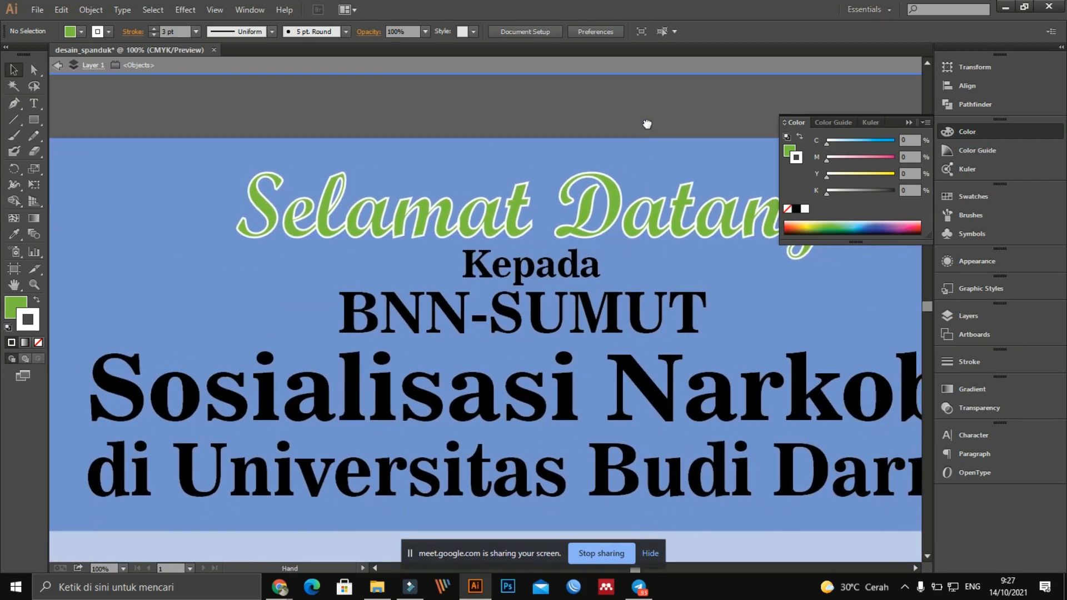
pyautogui.moveTo(648, 119); pyautogui.dragTo(576, 134)
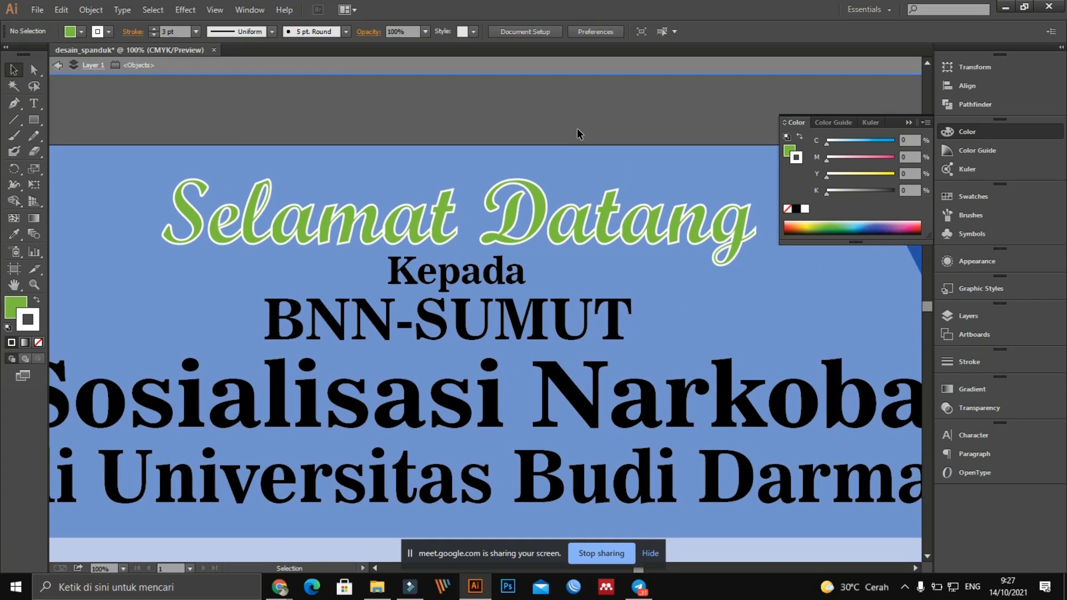
# Try a white outline on the "Kepada" text and remove it again
pyautogui.click(909, 122)
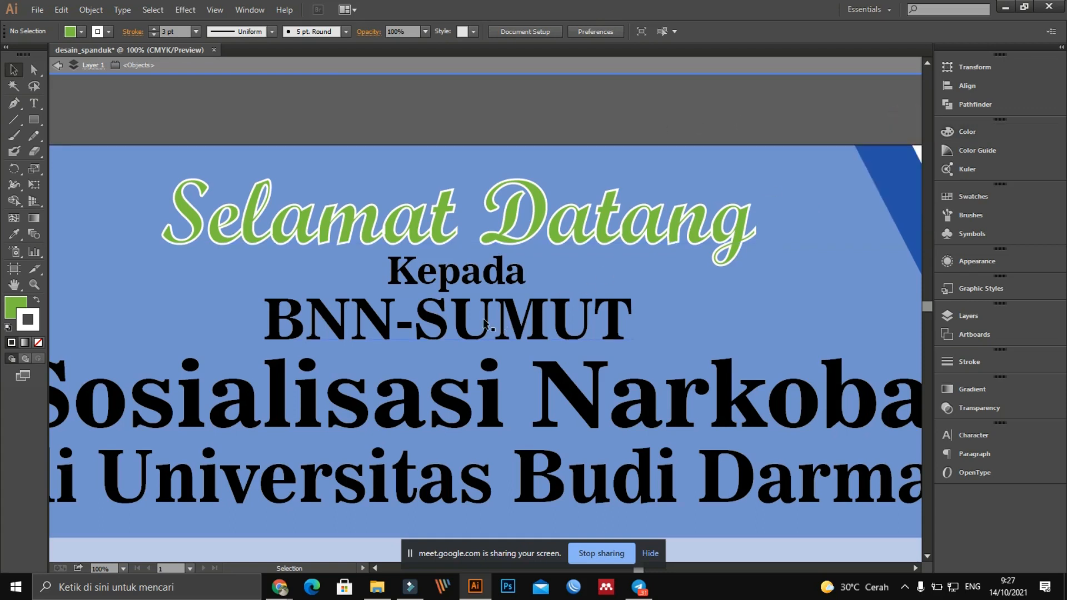
pyautogui.click(455, 274)
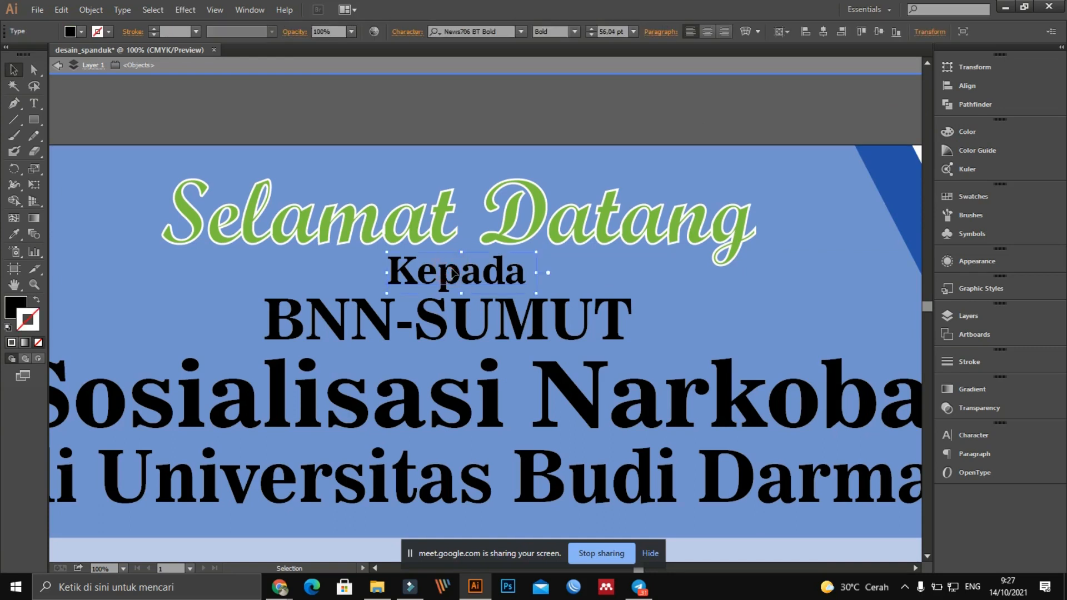
pyautogui.click(974, 197)
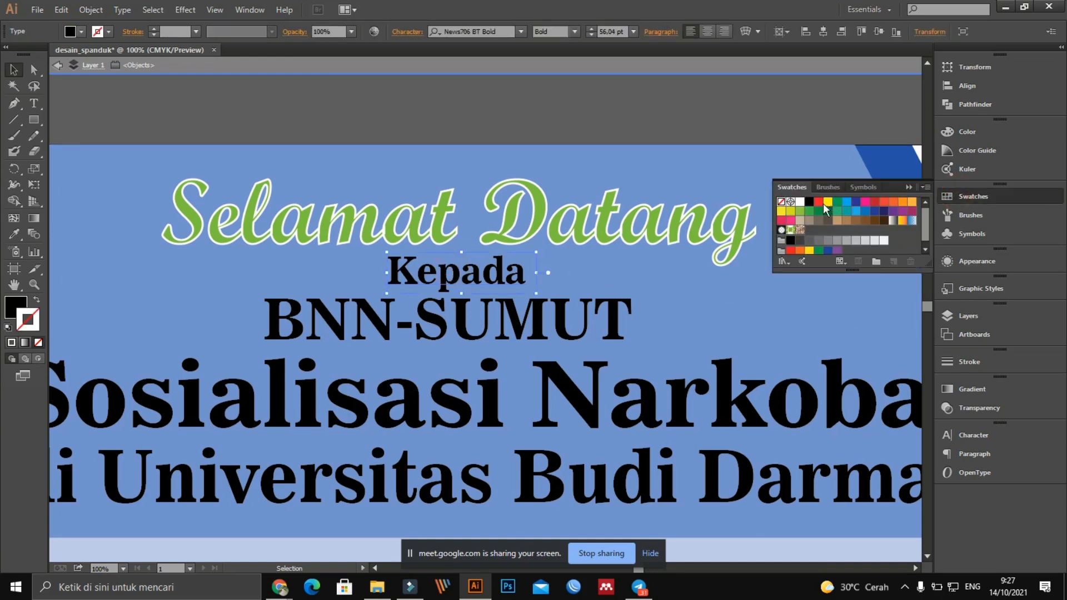
pyautogui.click(801, 203)
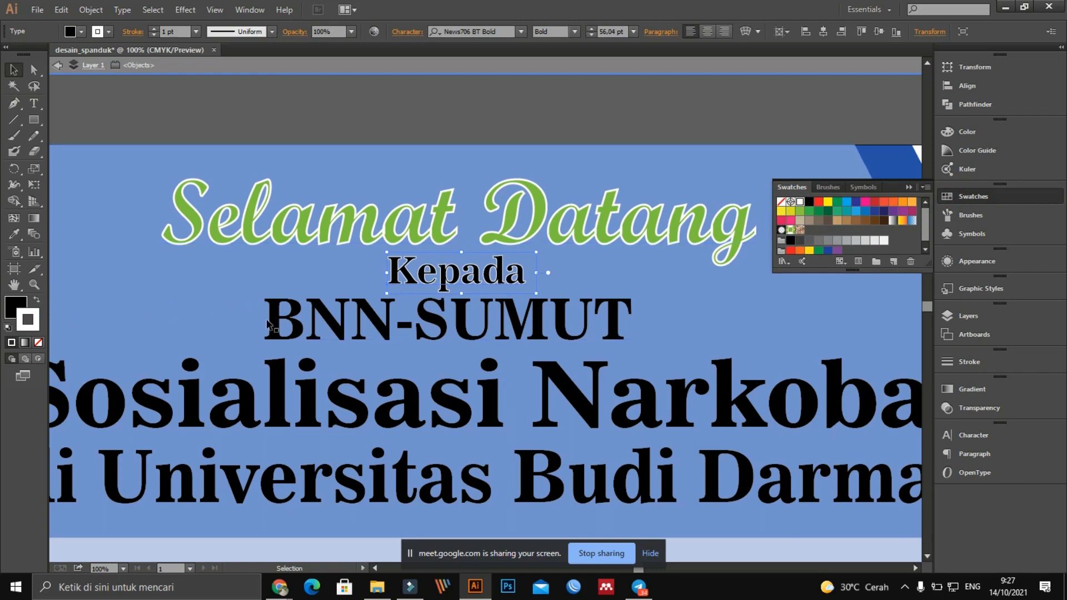
pyautogui.scroll(1, 362, 314)
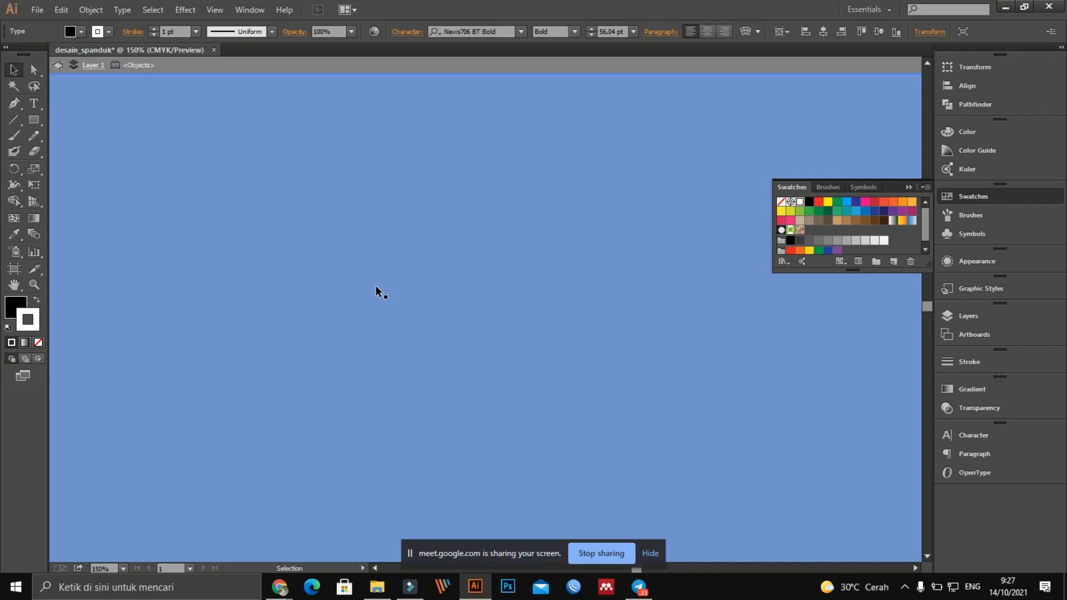
pyautogui.scroll(-1, 376, 286)
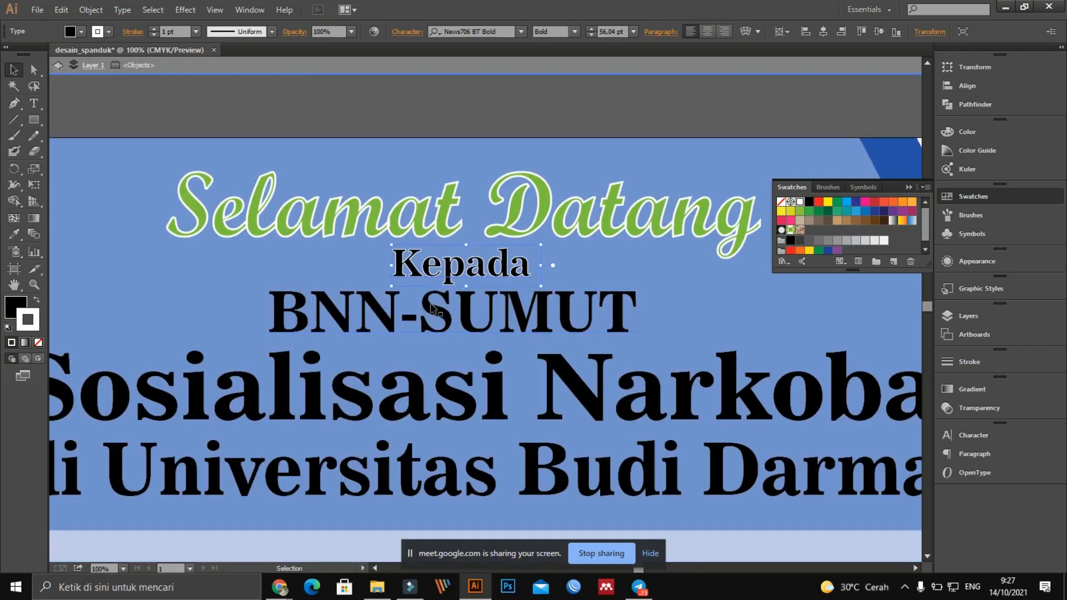
pyautogui.click(38, 342)
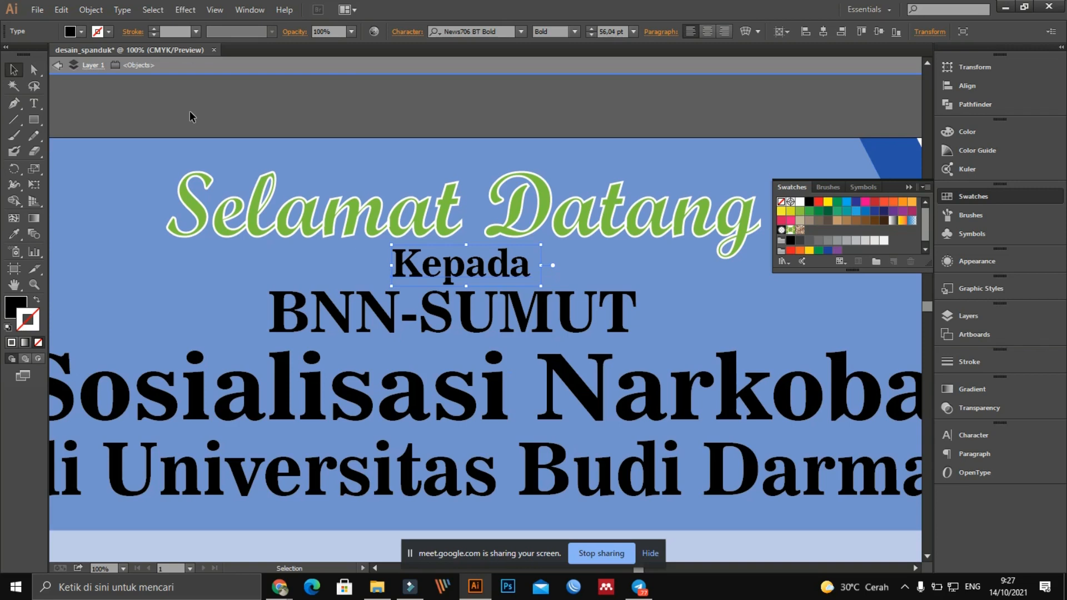
pyautogui.click(239, 99)
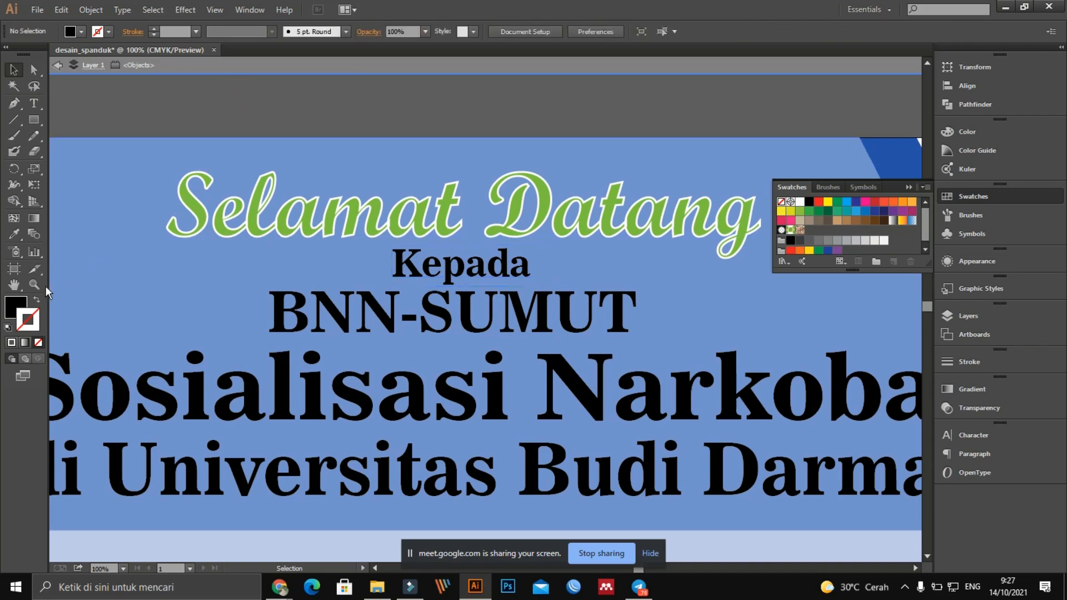
# Fill the "Kepada" text with white
pyautogui.click(10, 313)
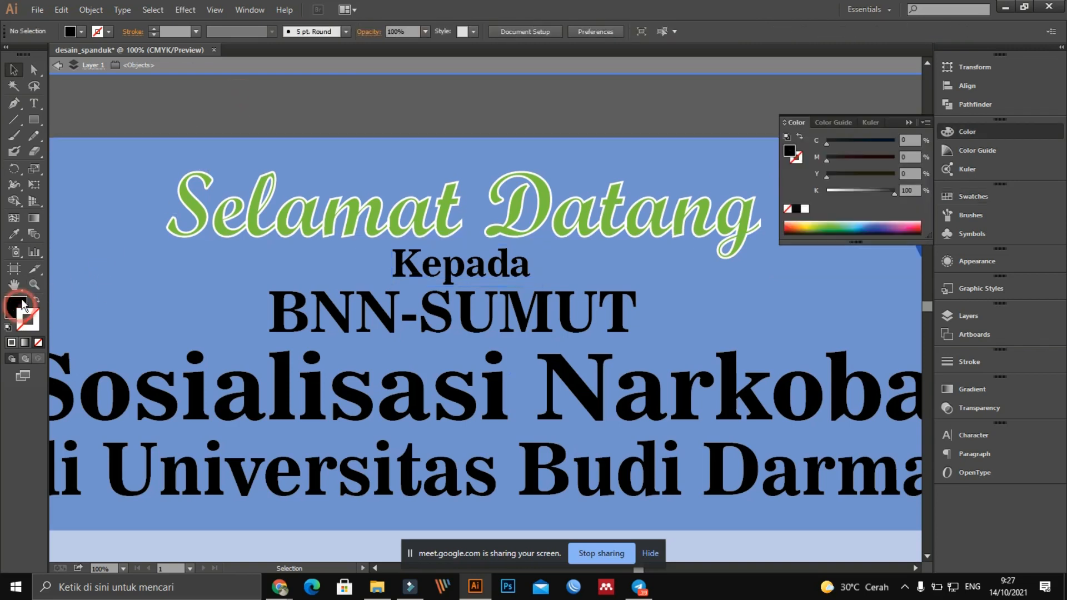
pyautogui.click(454, 277)
pyautogui.click(804, 209)
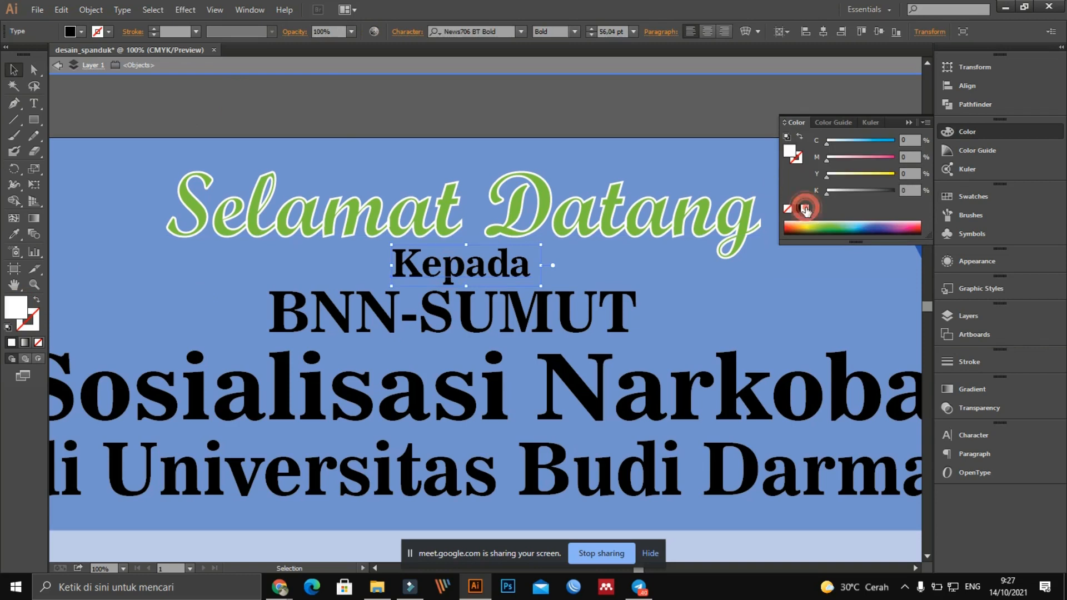
# Fill the "BNN-SUMUT" text with golden yellow (C 21.96, M 18.43, Y 100, K 0) and give it a black outline
pyautogui.click(517, 304)
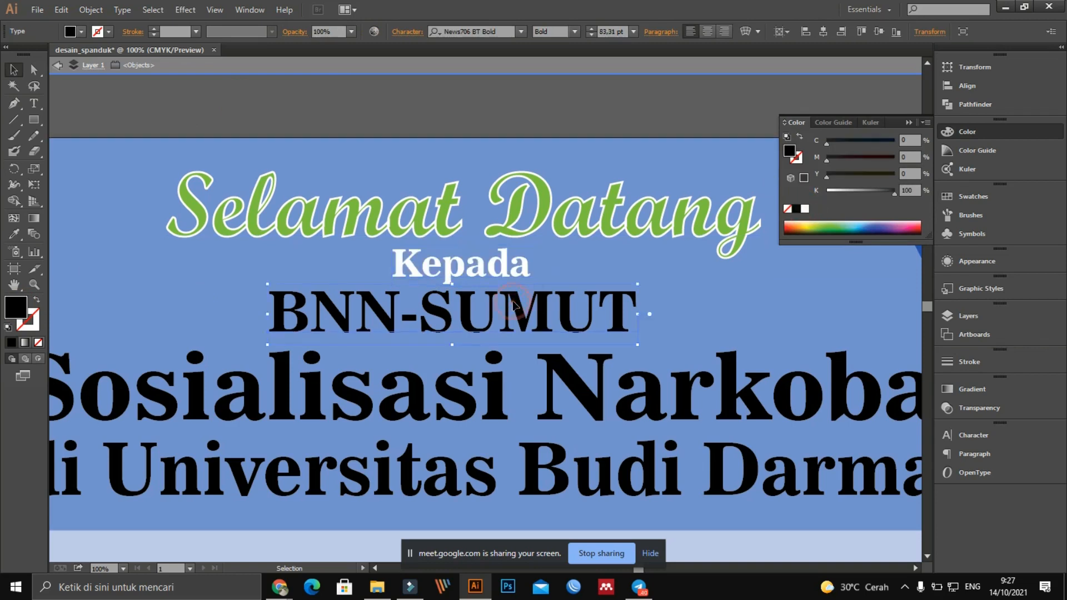
pyautogui.click(806, 226)
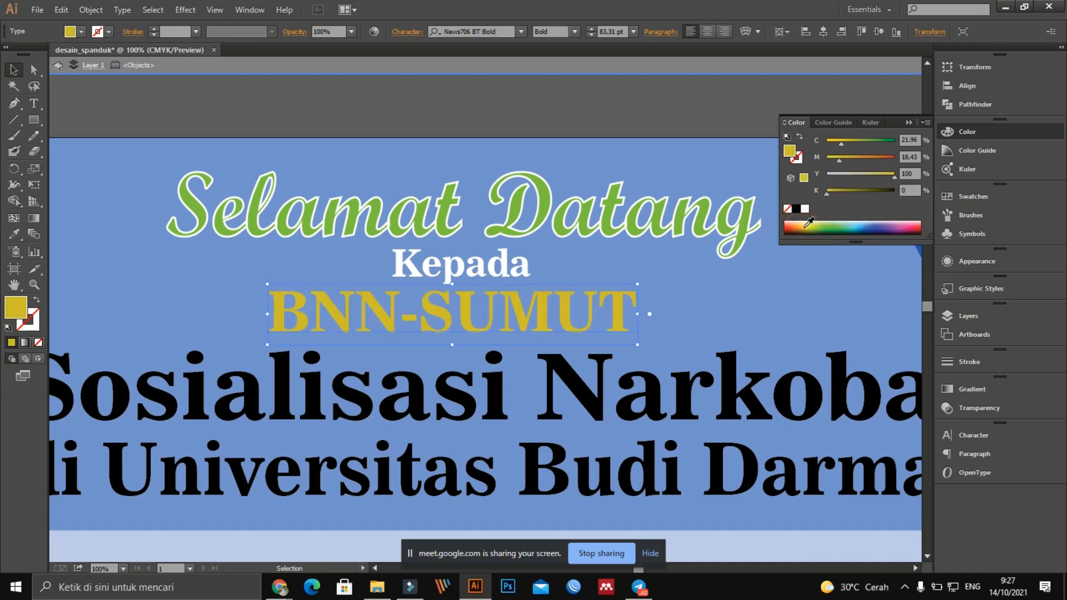
pyautogui.click(39, 326)
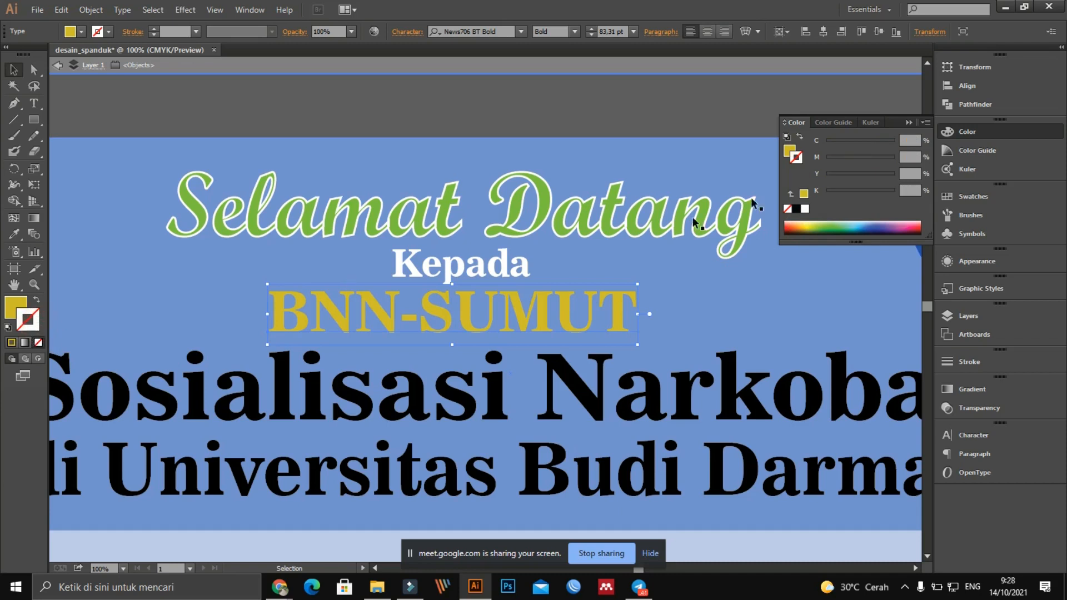
pyautogui.click(797, 209)
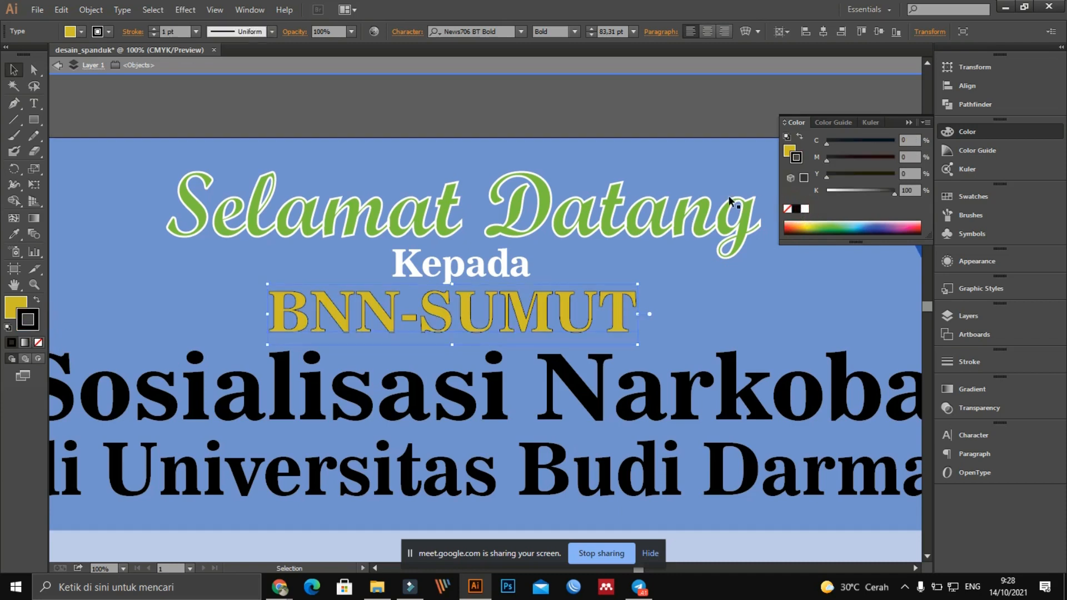
# Thicken the black outline of the "BNN-SUMUT" text to 2 pt
pyautogui.click(153, 29)
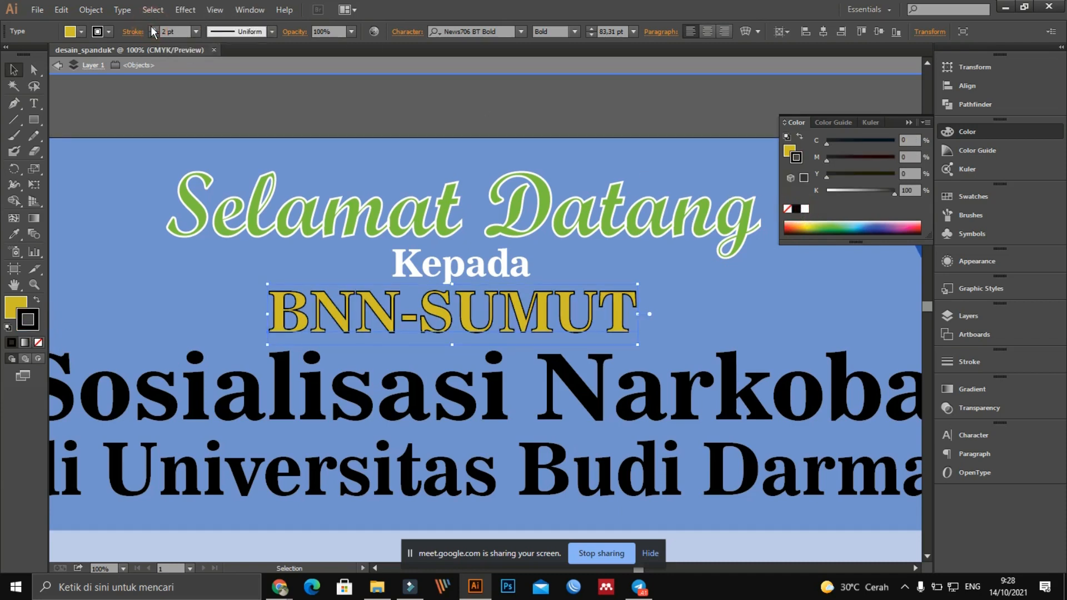
pyautogui.moveTo(300, 355); pyautogui.dragTo(344, 321)
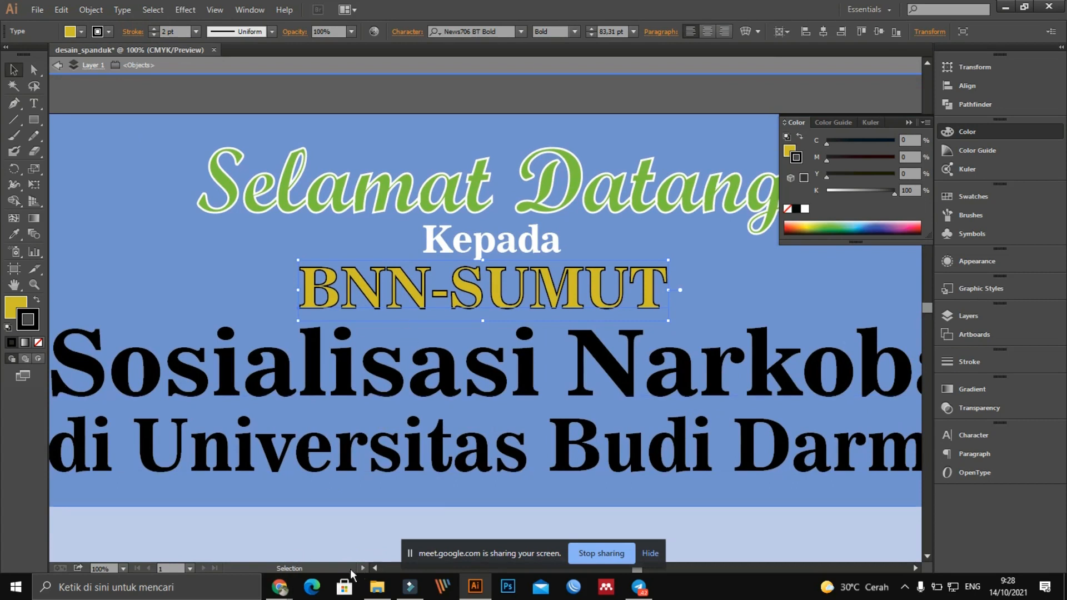
# Switch to Chrome, open google.com in a new tab and search for "bnn"
pyautogui.click(281, 593)
pyautogui.click(201, 538)
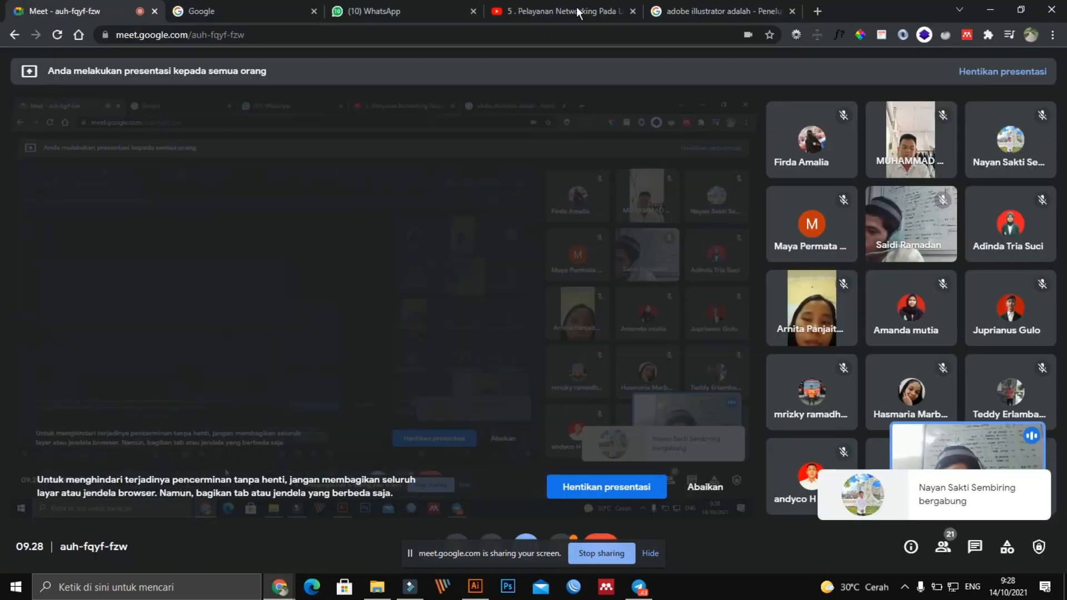
pyautogui.click(742, 11)
pyautogui.click(817, 11)
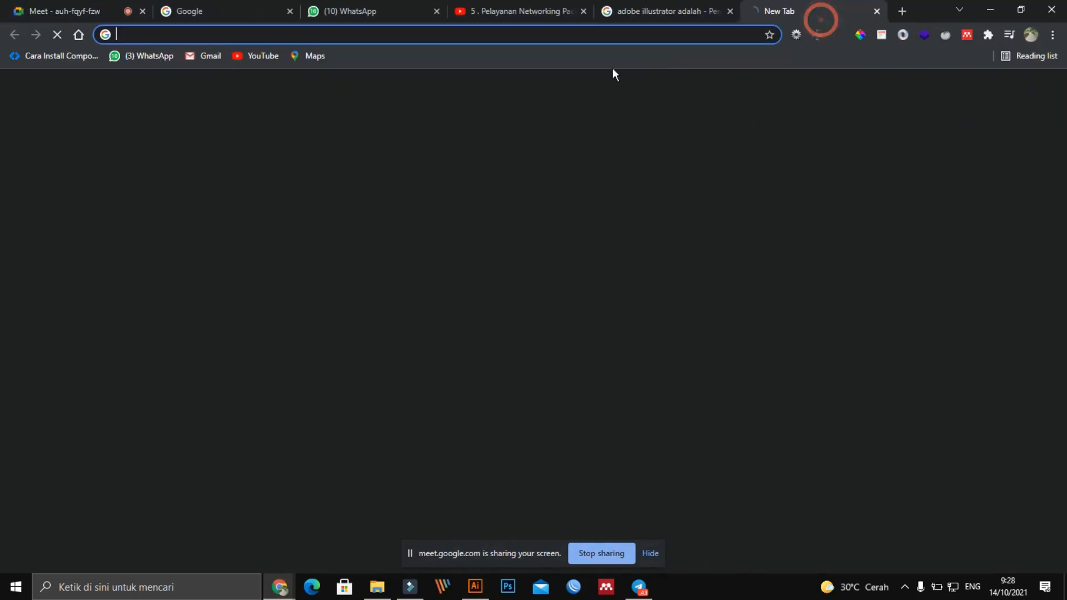
pyautogui.write('google.com')
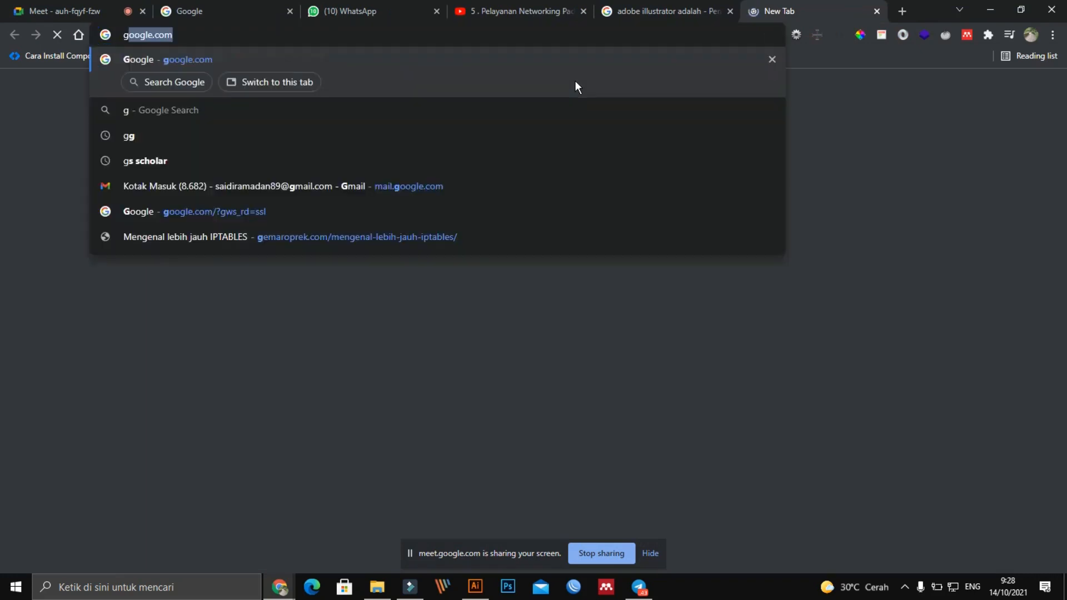
pyautogui.press('Return')
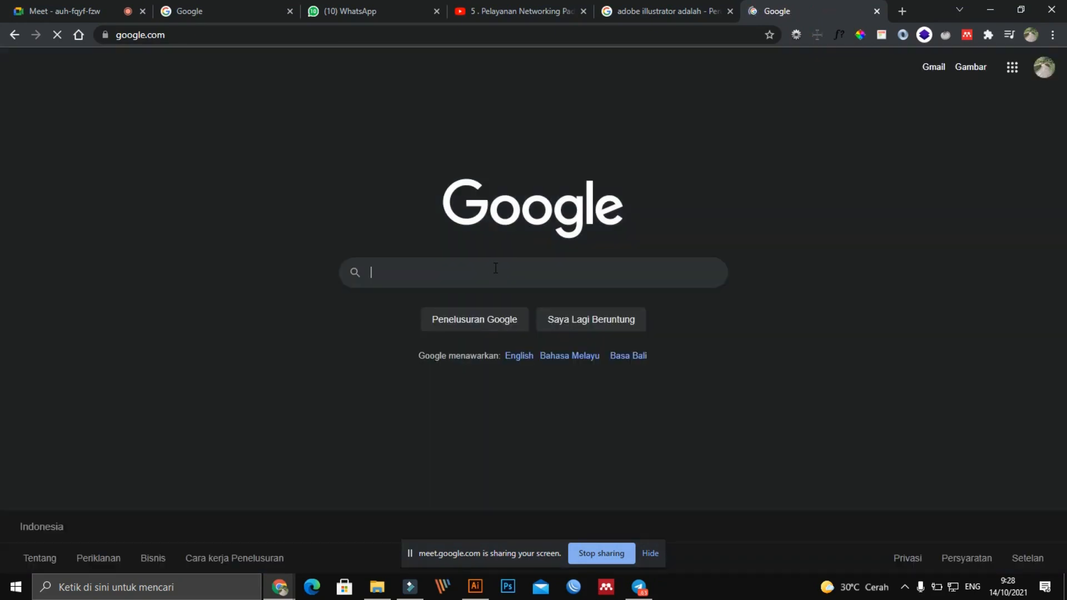
pyautogui.click(494, 267)
pyautogui.write('bnn')
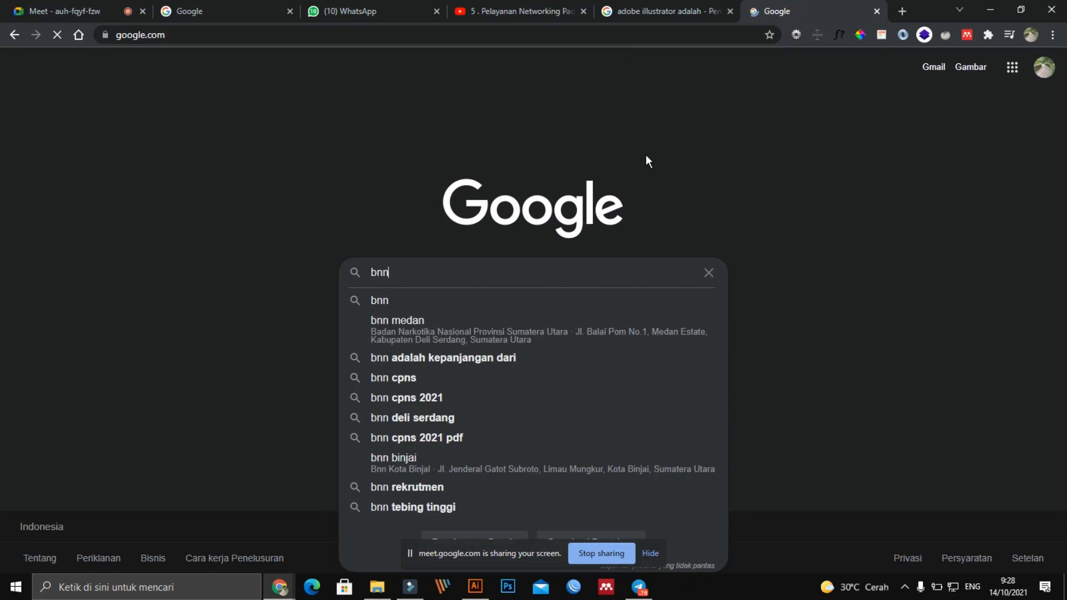
pyautogui.press('Return')
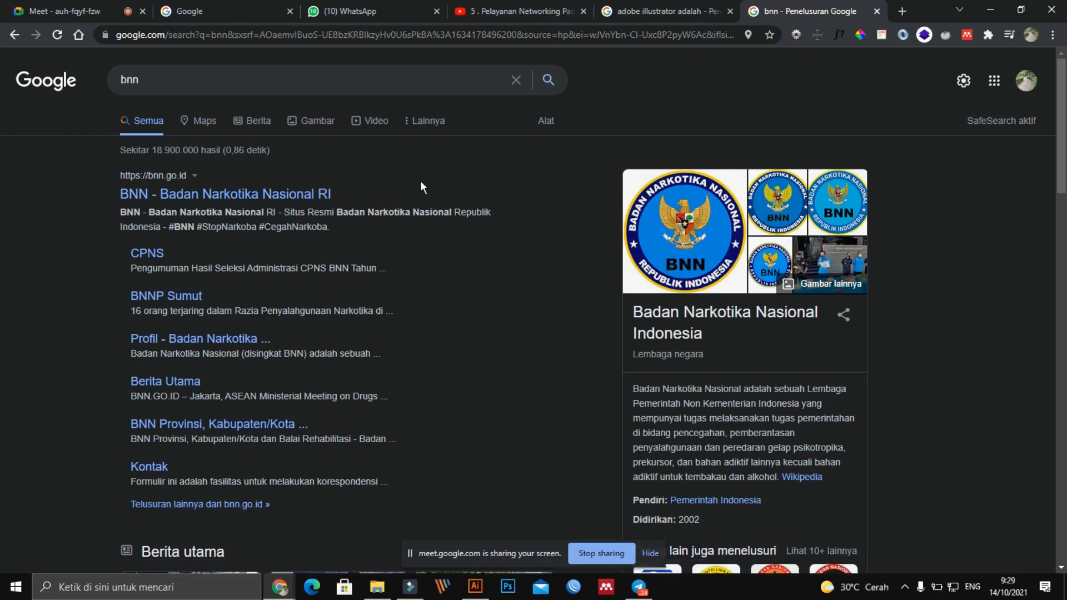
# Compare the colours of the BNN logo in the search results with the "BNN-SUMUT" text on the Illustrator banner
pyautogui.hotkey('alt', 'Tab')
pyautogui.hotkey('alt', 'Tab')
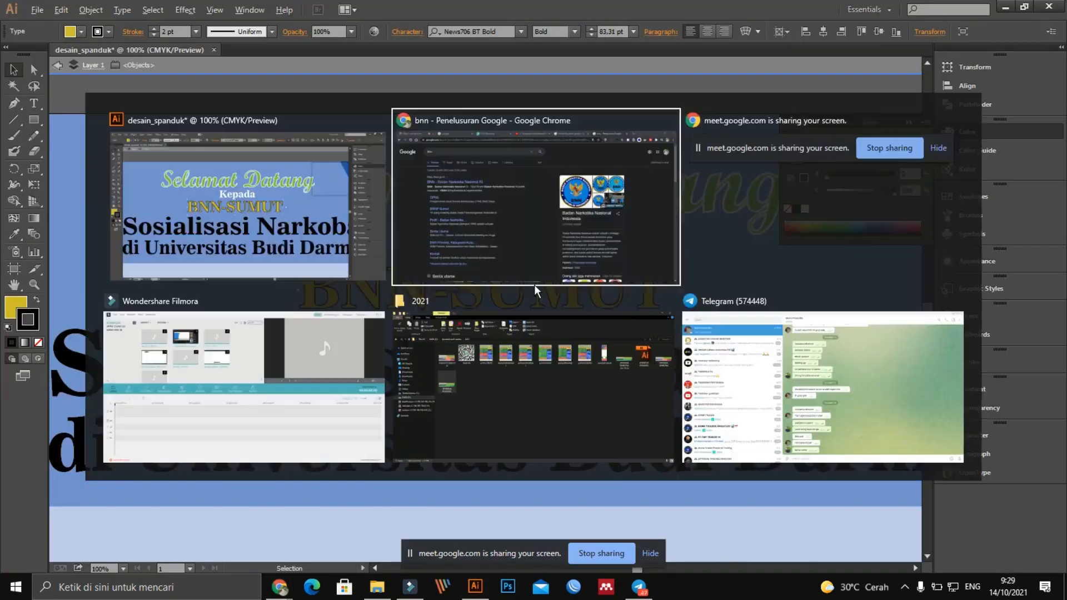
pyautogui.hotkey('alt', 'Tab')
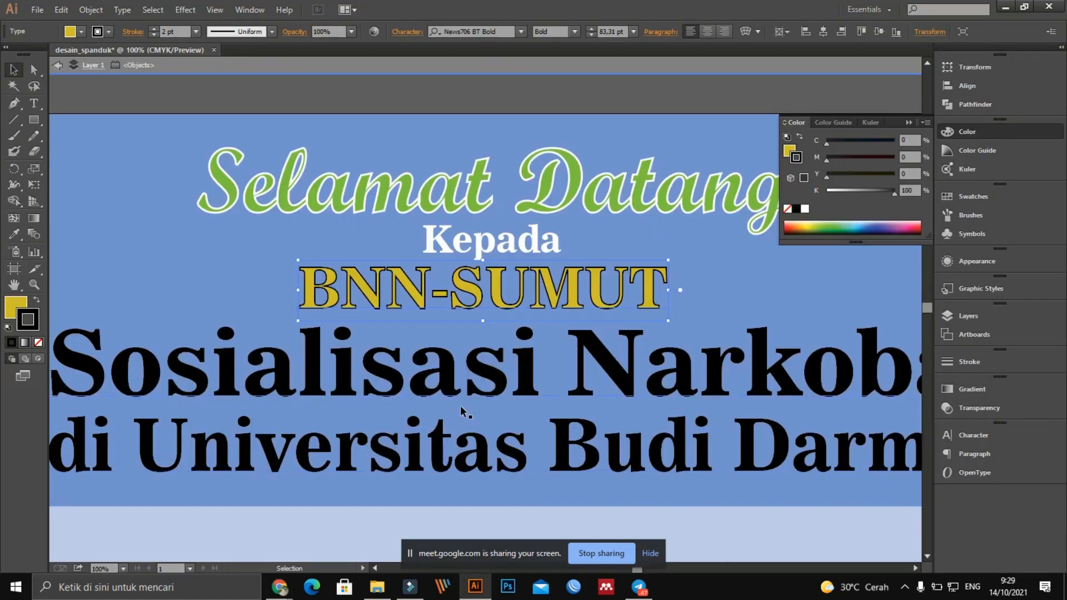
pyautogui.hotkey('alt', 'Tab')
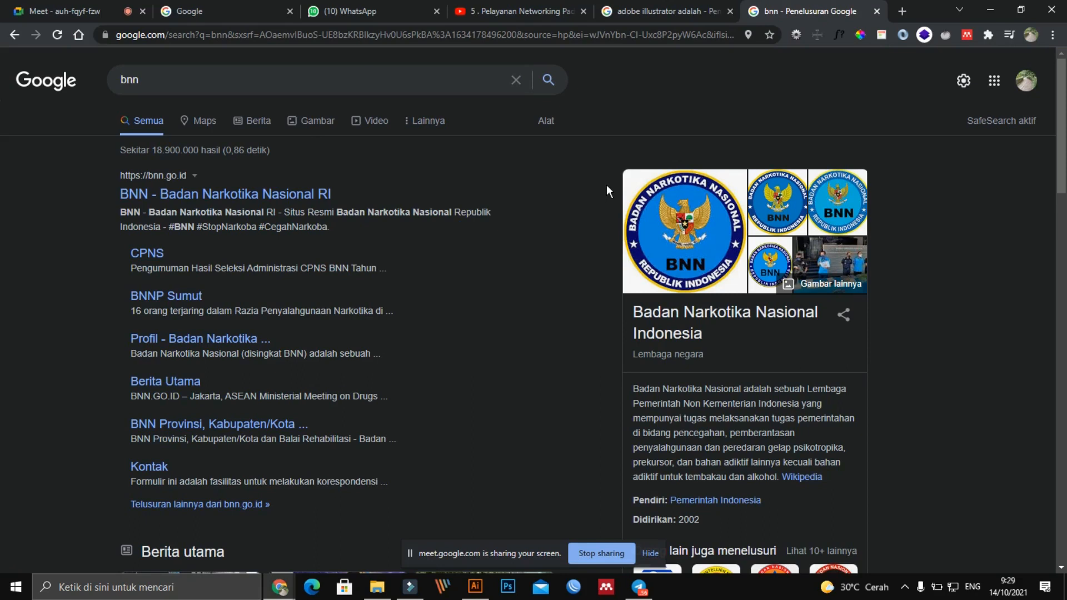
pyautogui.hotkey('alt', 'Tab')
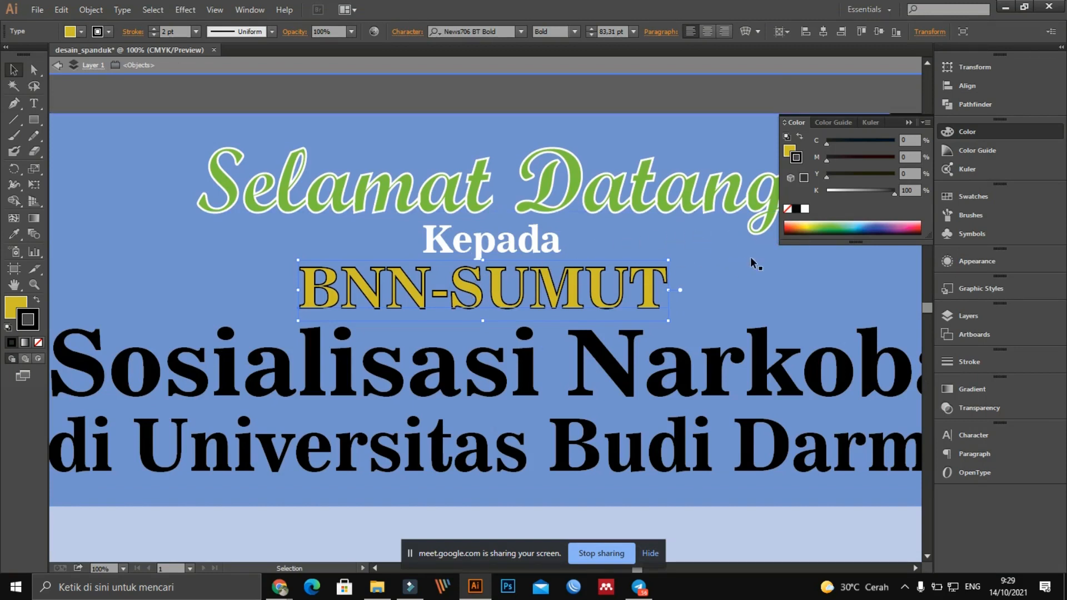
# Fill the "BNN-SUMUT" text with dark blue (C 93.33, M 80, Y 0, K 0)
pyautogui.click(868, 223)
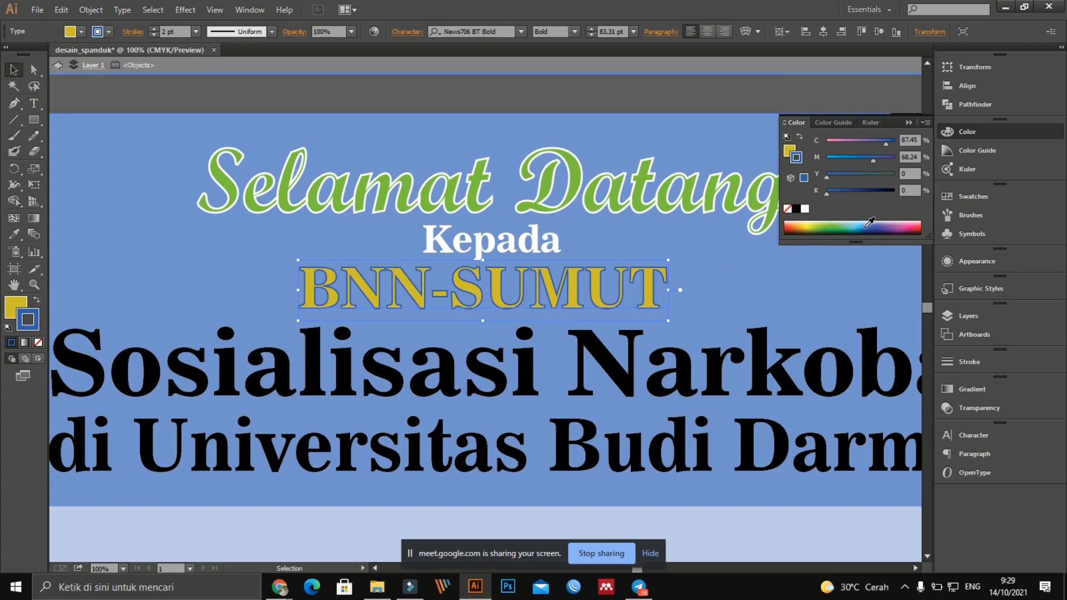
pyautogui.hotkey('ctrl', 'z')
pyautogui.click(16, 306)
pyautogui.click(870, 223)
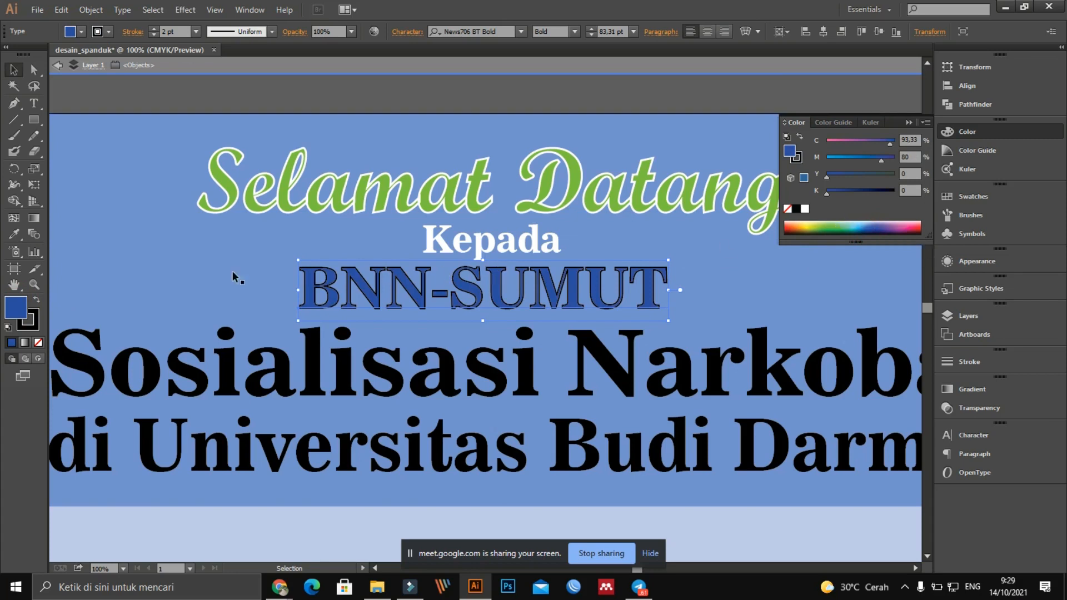
# Replace the black outline of the "BNN-SUMUT" text with a 2 pt white one and compare the colours with the BNN logo in Chrome
pyautogui.click(31, 326)
pyautogui.click(787, 209)
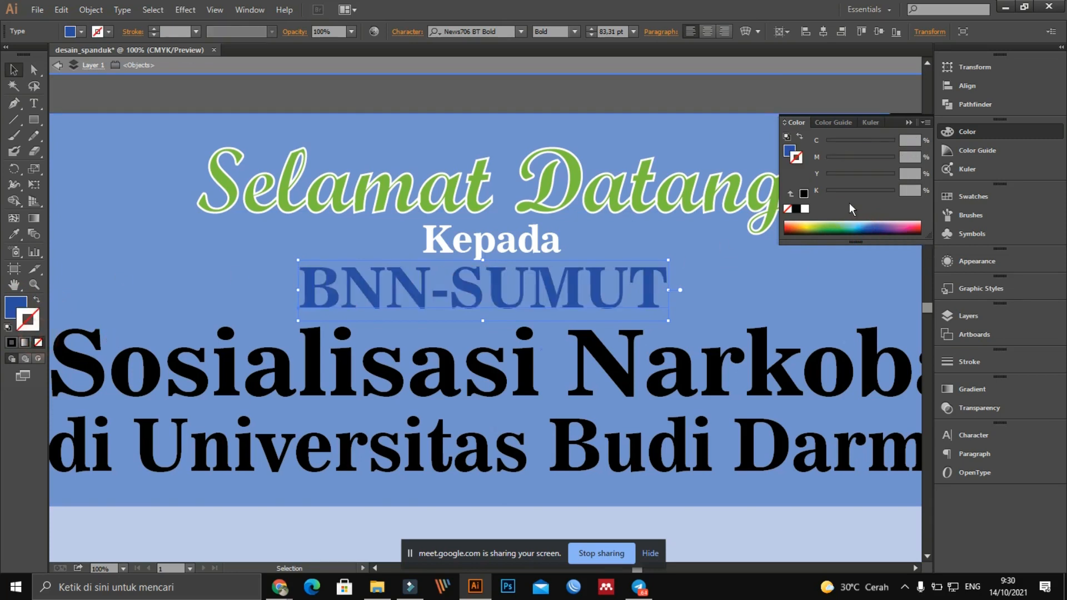
pyautogui.click(804, 211)
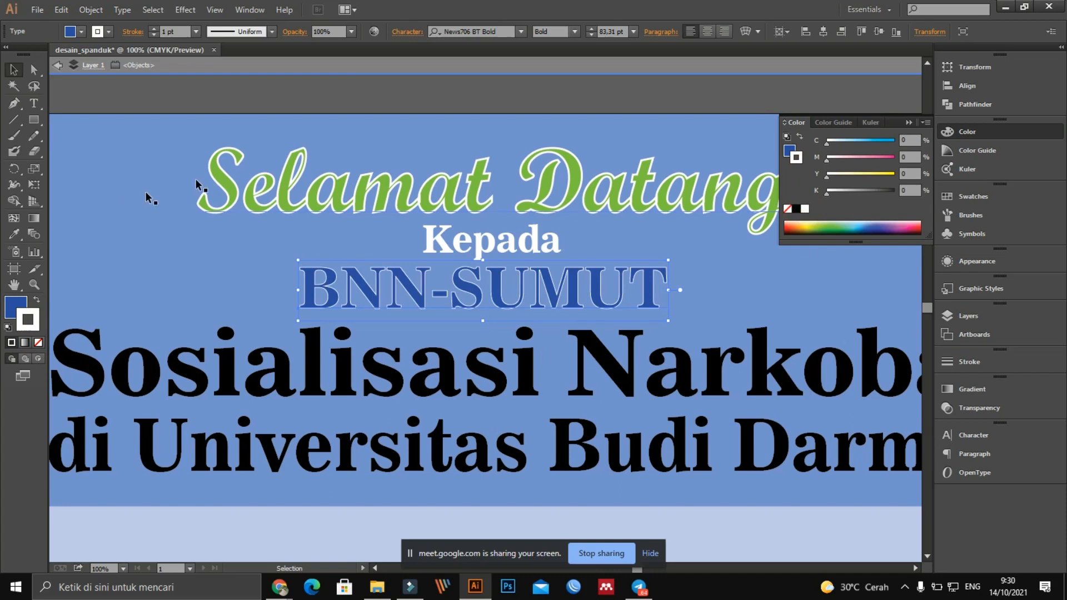
pyautogui.click(155, 28)
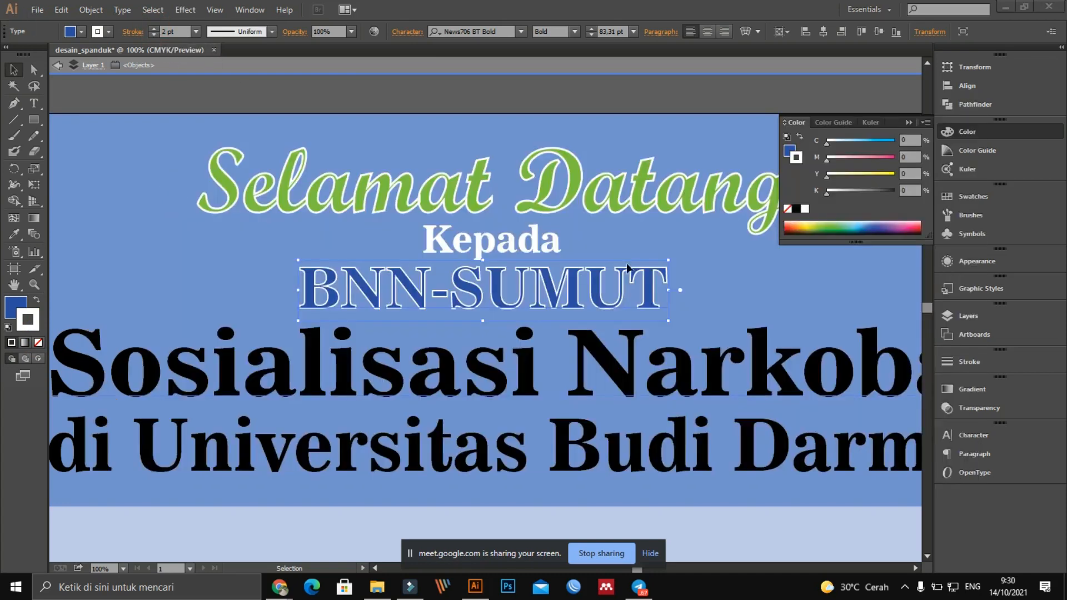
pyautogui.hotkey('alt', 'Tab')
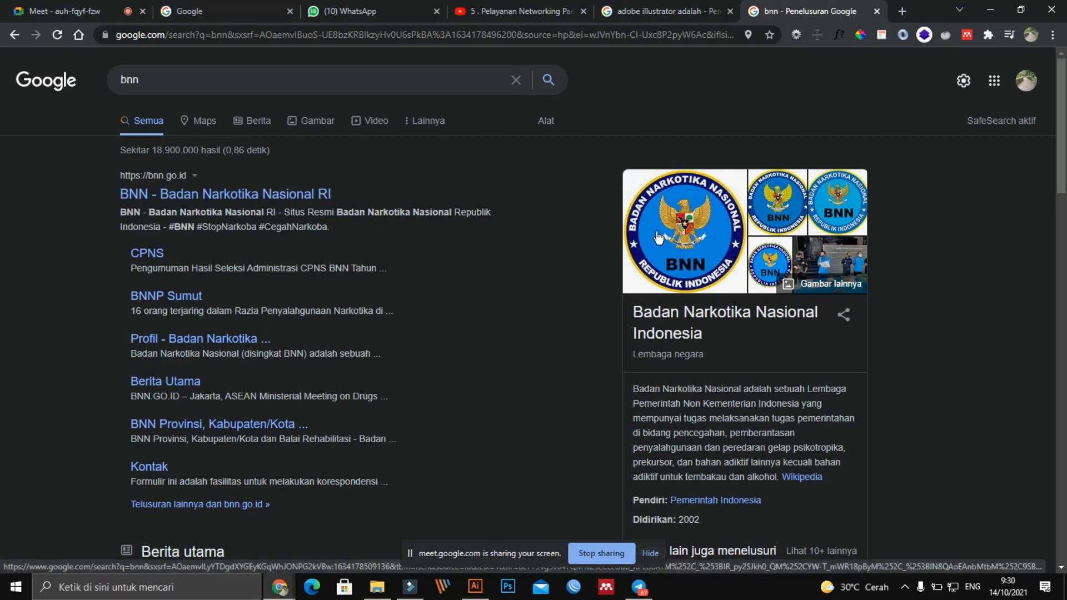
pyautogui.hotkey('alt', 'Tab')
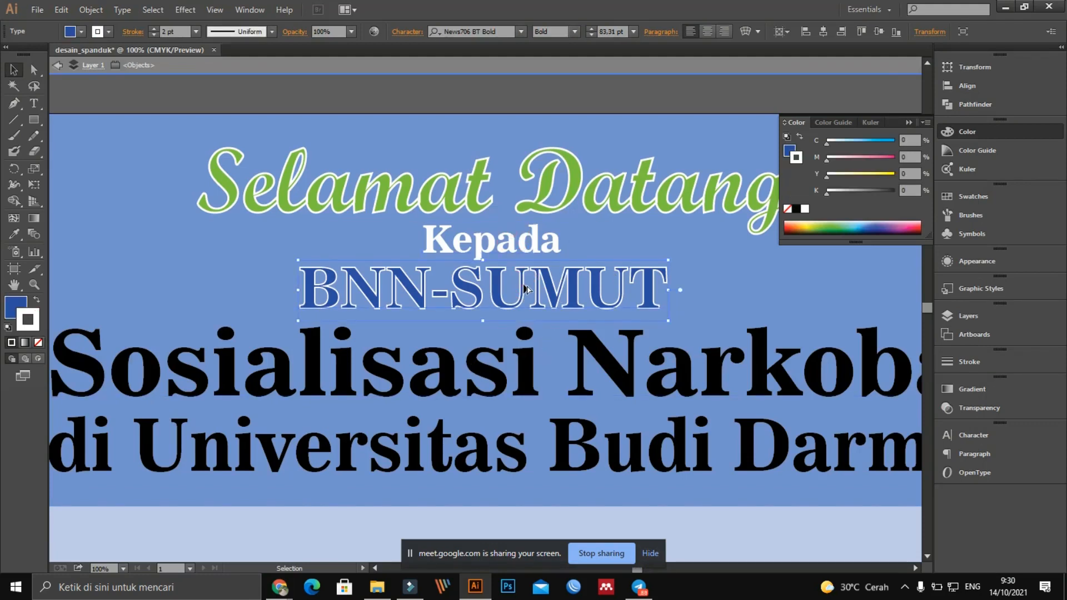
# Move the "BNN-SUMUT" text slightly down, away from the "Kepada" line, and deselect everything
pyautogui.scroll(1, 525, 288)
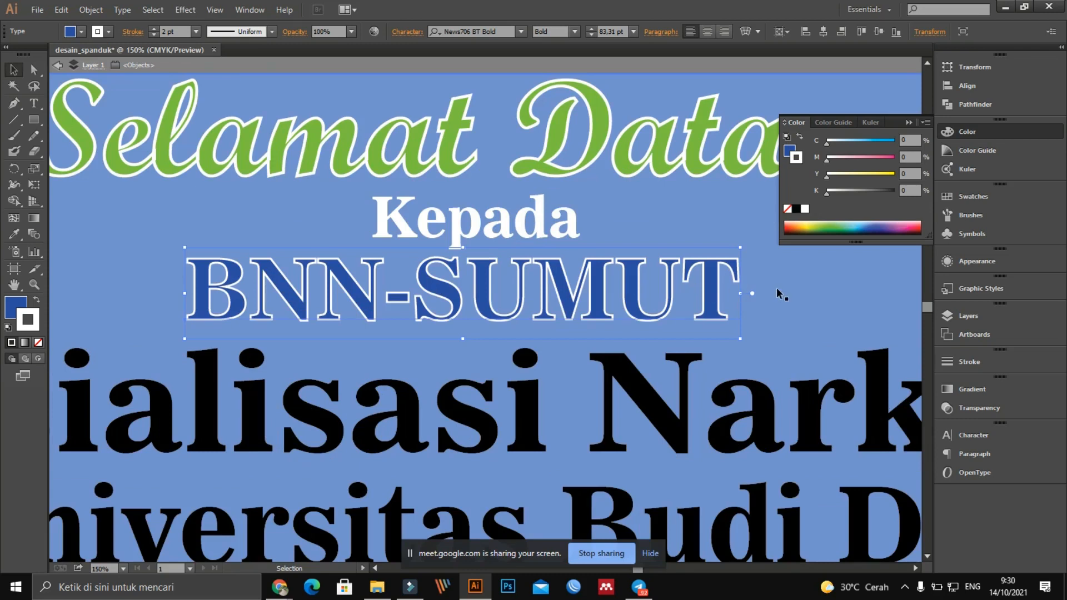
pyautogui.moveTo(709, 284); pyautogui.dragTo(709, 292)
pyautogui.click(765, 258)
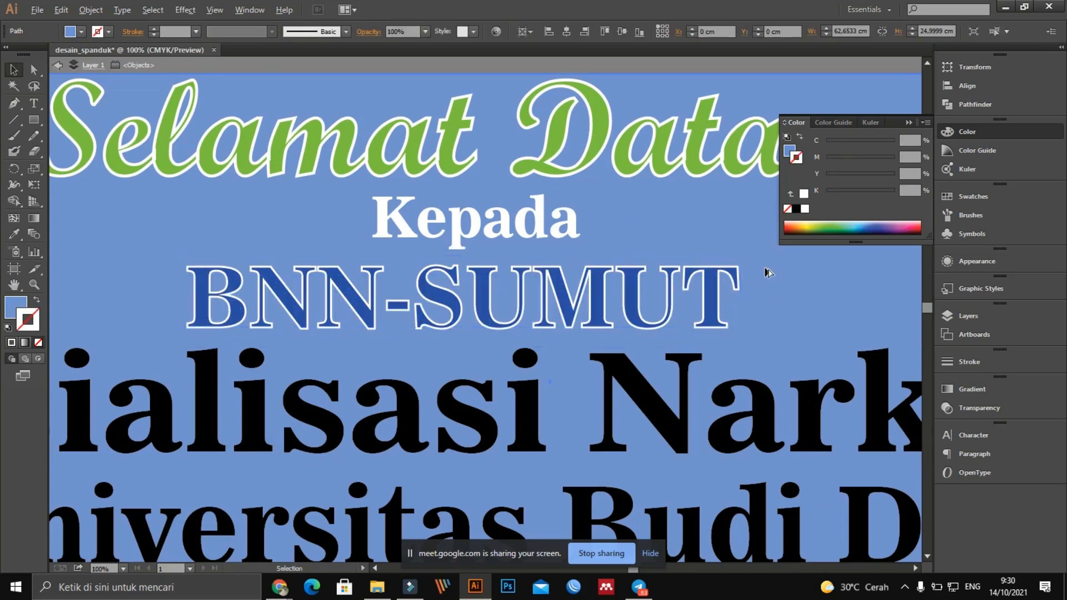
pyautogui.scroll(-1, 766, 272)
pyautogui.scroll(-1, 774, 268)
pyautogui.moveTo(825, 288); pyautogui.dragTo(648, 303)
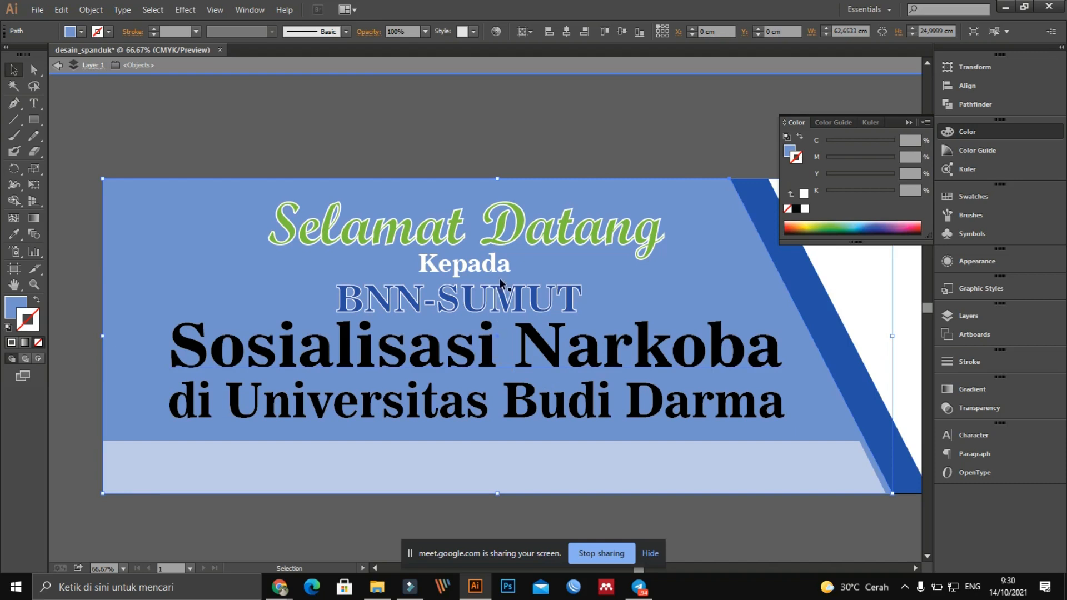
pyautogui.click(509, 140)
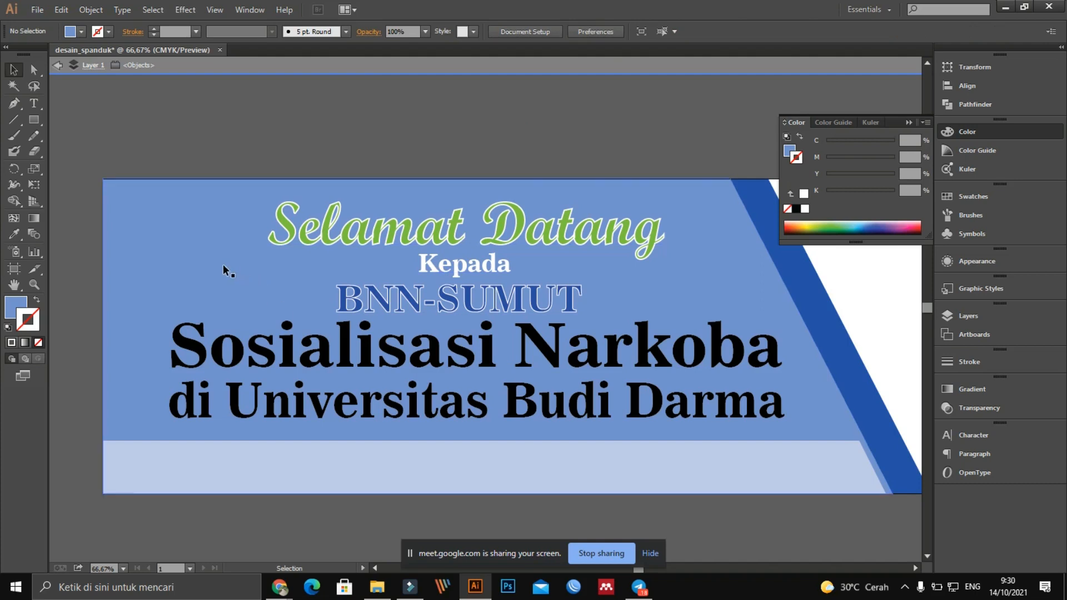
# Give the "Sosialisasi Narkoba" text a 1 pt white outline and an orange fill (C 4.71, M 76.86, Y 100, K 0.39)
pyautogui.click(232, 358)
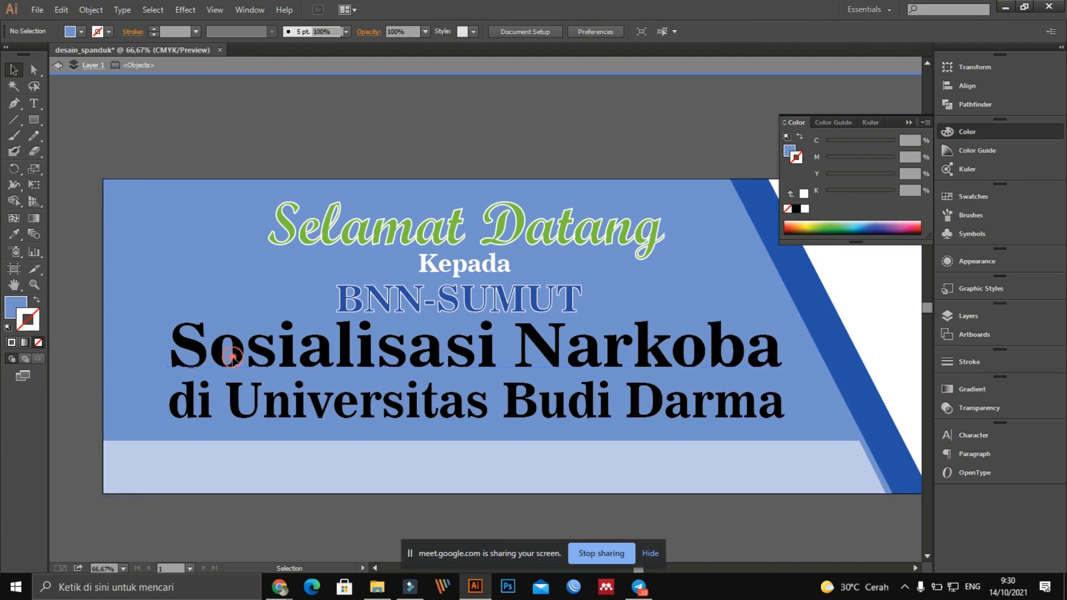
pyautogui.click(805, 210)
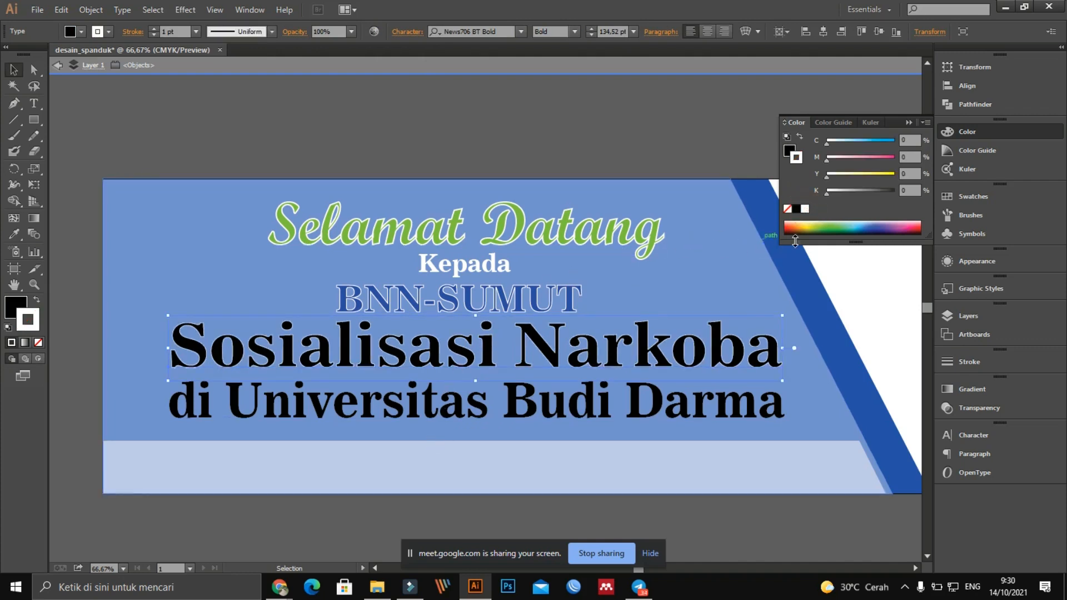
pyautogui.click(16, 306)
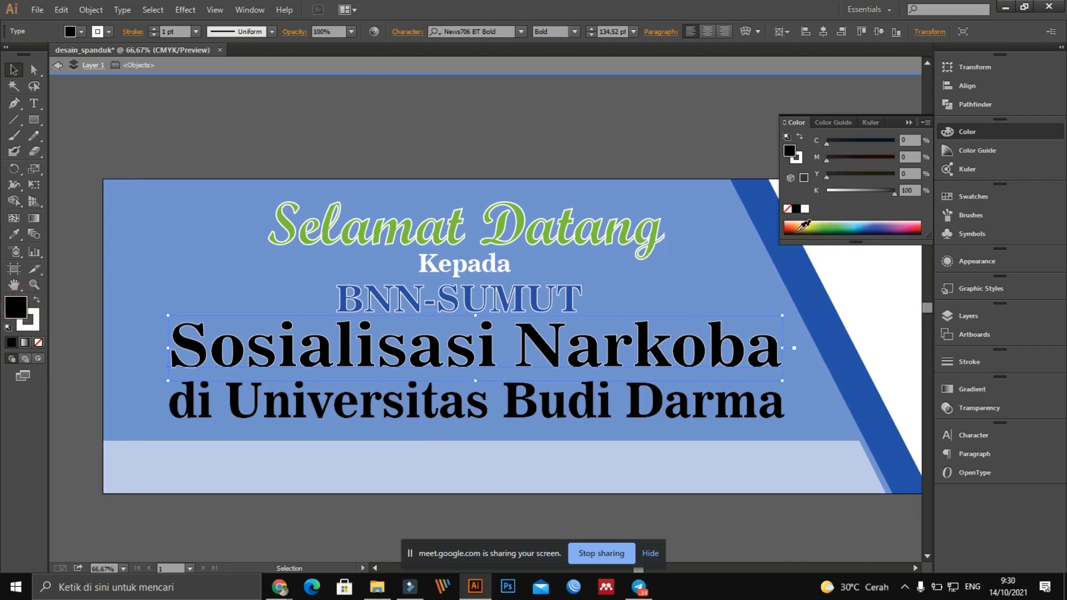
pyautogui.moveTo(802, 221); pyautogui.dragTo(802, 224)
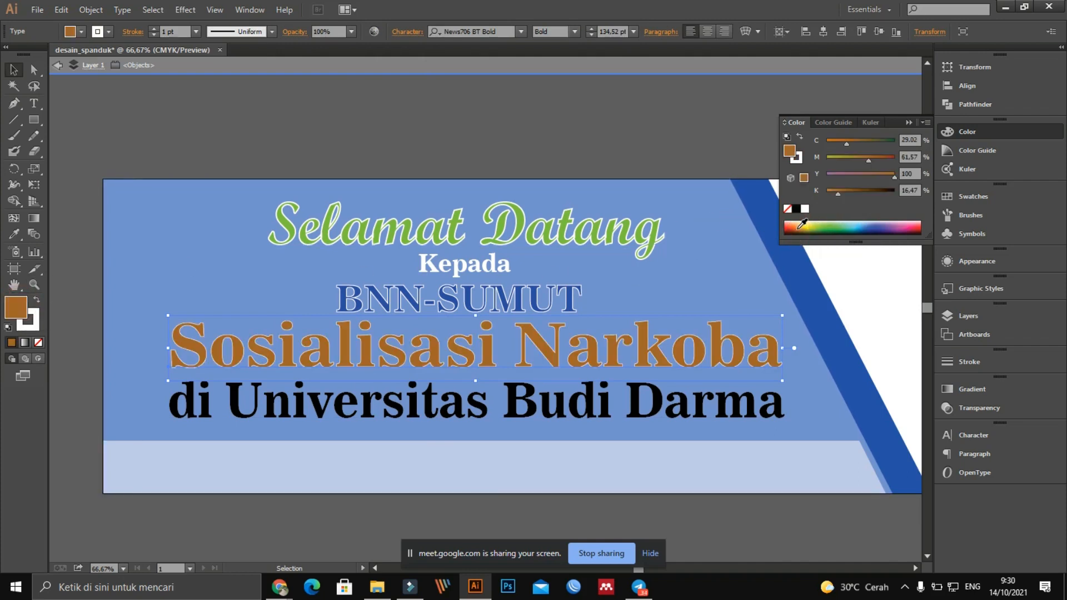
pyautogui.click(797, 224)
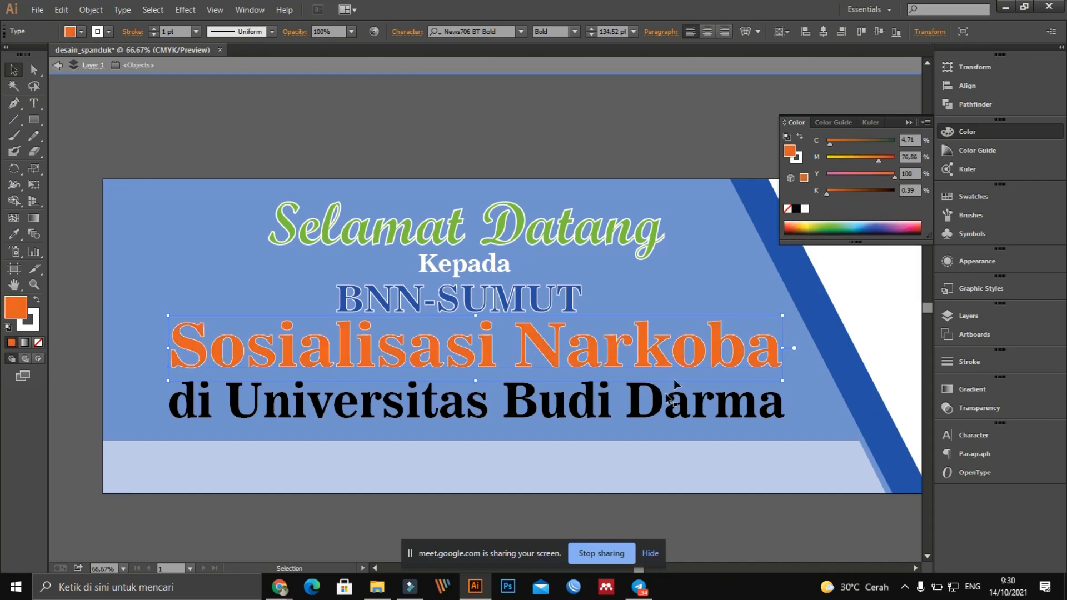
# Try blue, yellow, green and brown fills on the "di Universitas Budi Darma" text, then choose orange (C 0, M 73.33, Y 100, K 0)
pyautogui.click(585, 404)
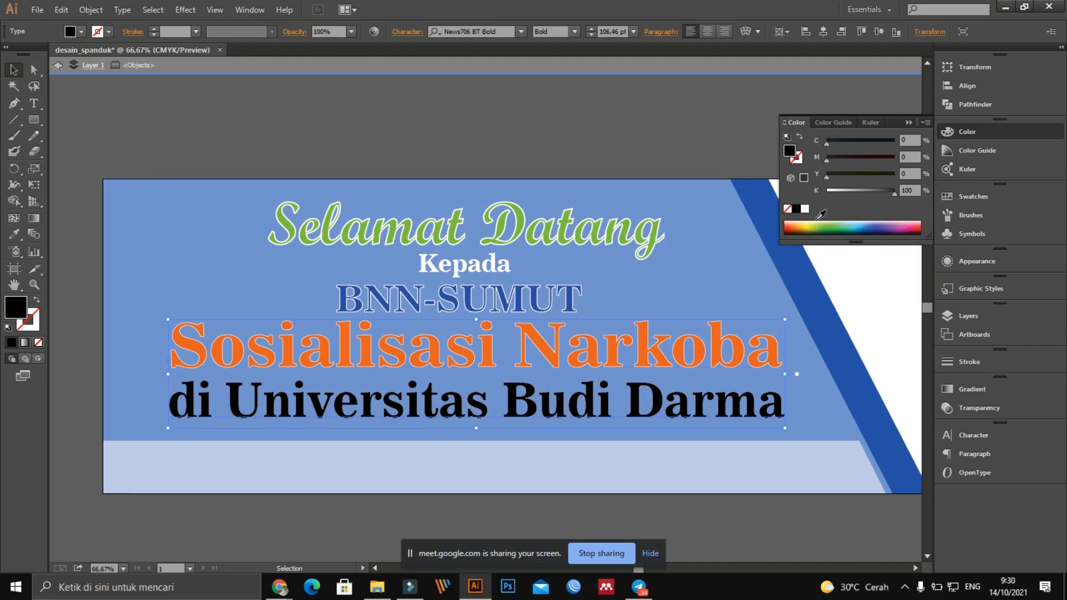
pyautogui.click(876, 225)
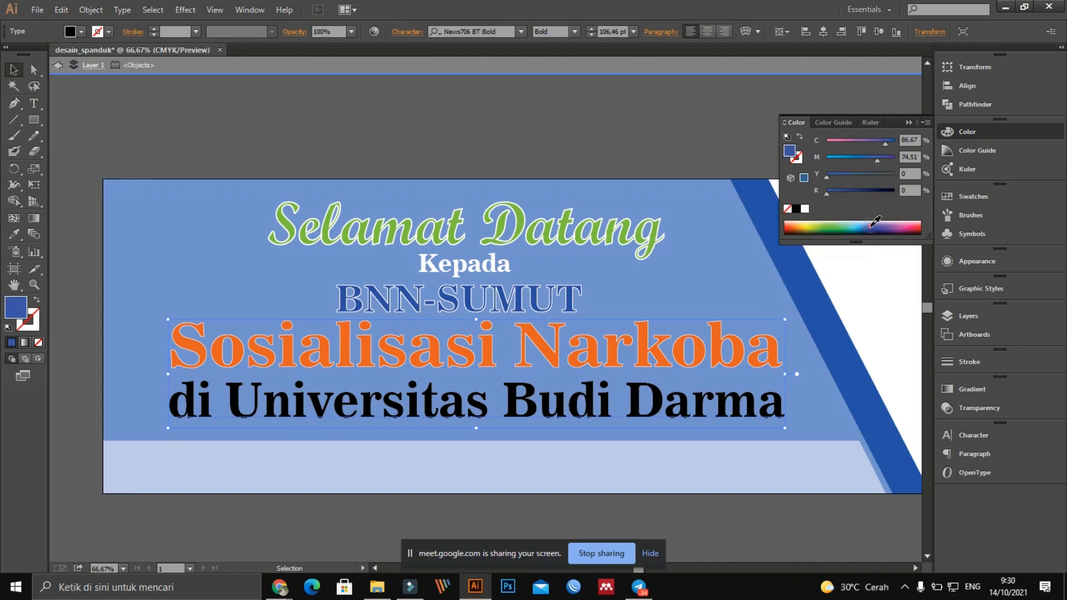
pyautogui.click(801, 221)
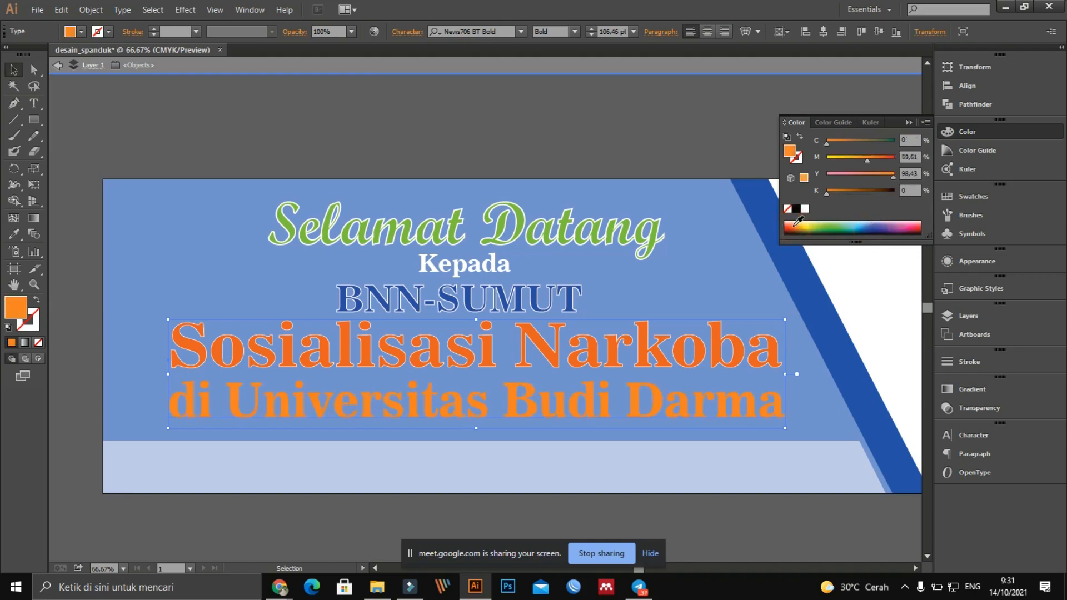
pyautogui.click(815, 225)
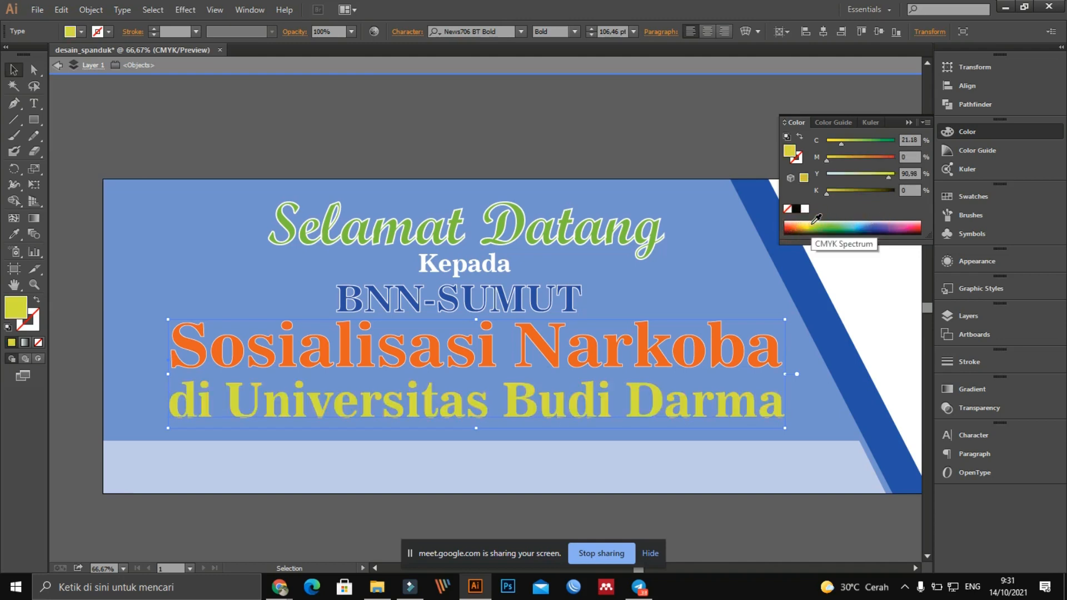
pyautogui.click(840, 221)
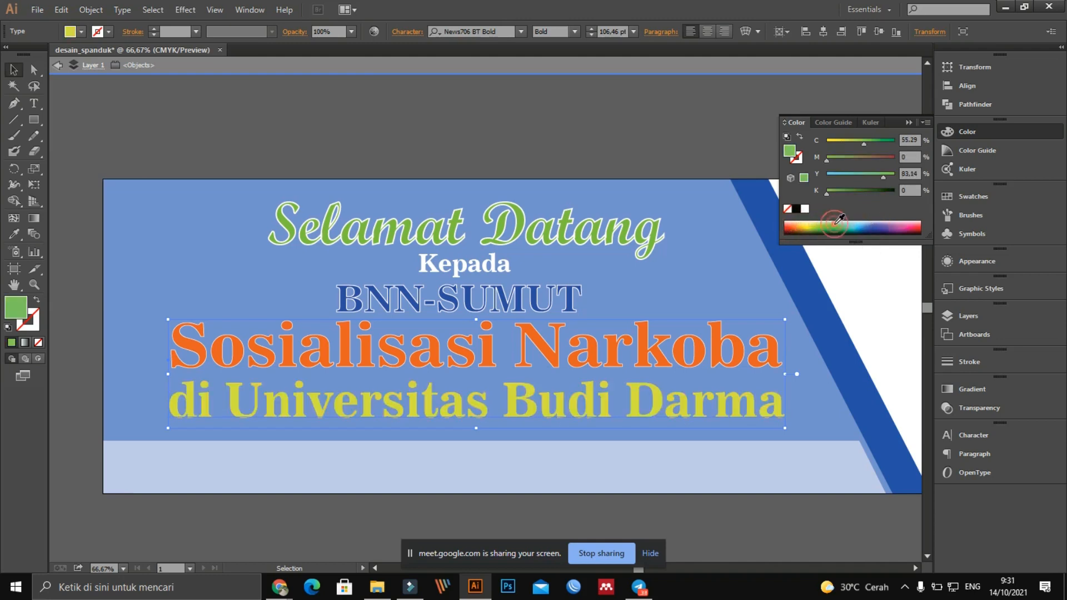
pyautogui.click(807, 228)
pyautogui.click(798, 227)
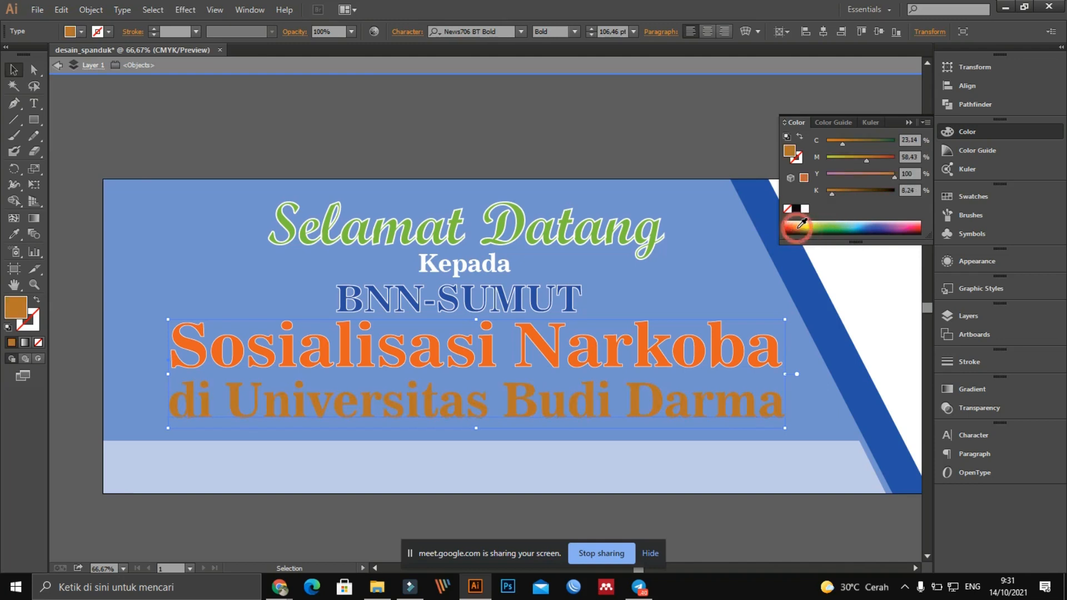
pyautogui.click(792, 226)
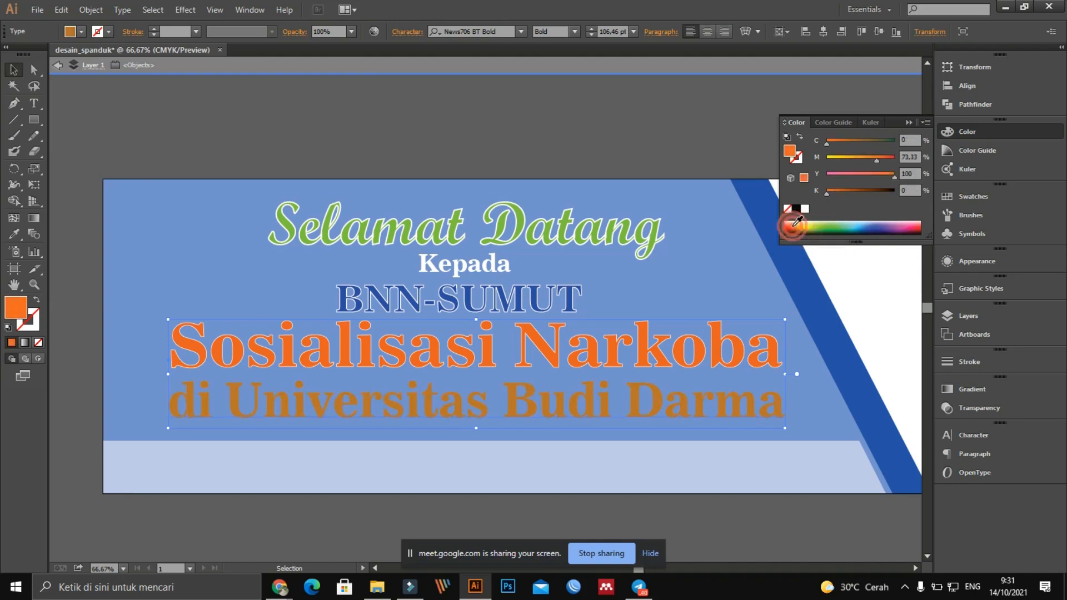
# Try olive and dark green fills on the "di Universitas Budi Darma" text, then choose bright green (C 78.43, M 0, Y 100, K 0)
pyautogui.click(805, 179)
pyautogui.click(812, 226)
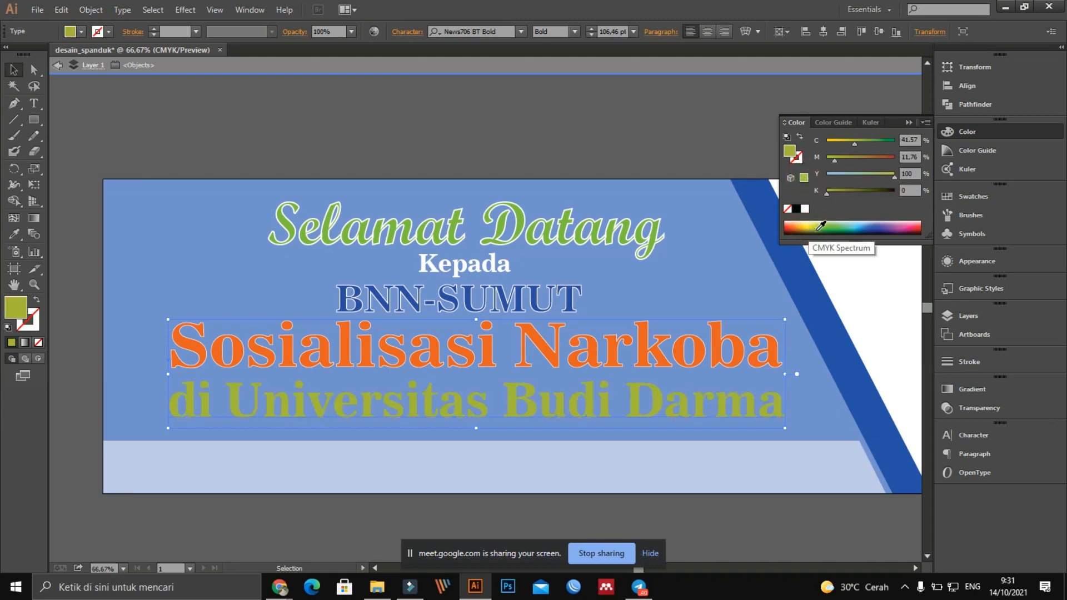
pyautogui.click(819, 228)
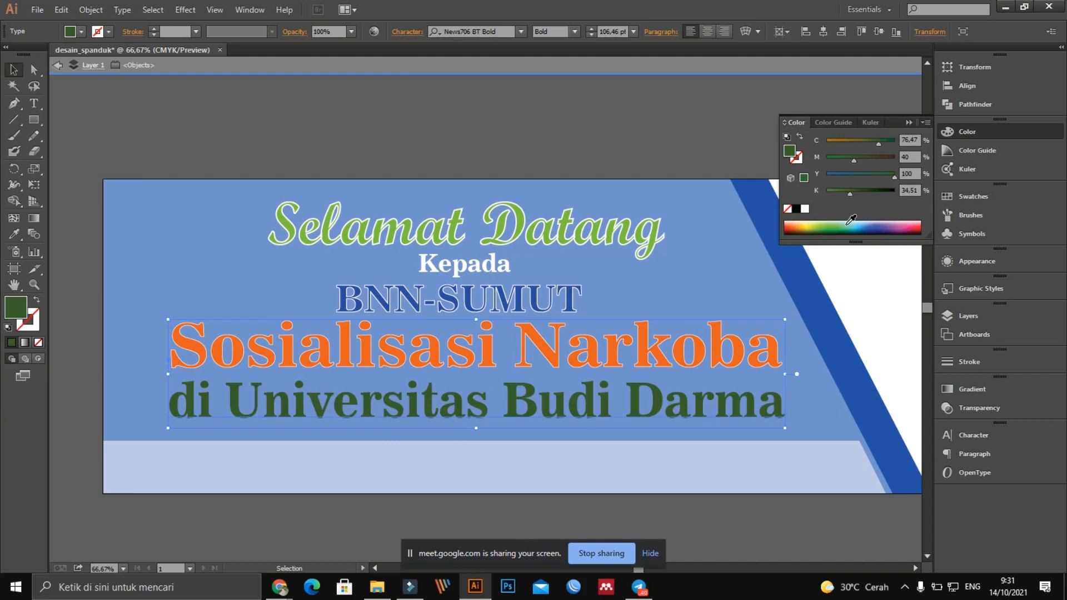
pyautogui.click(834, 227)
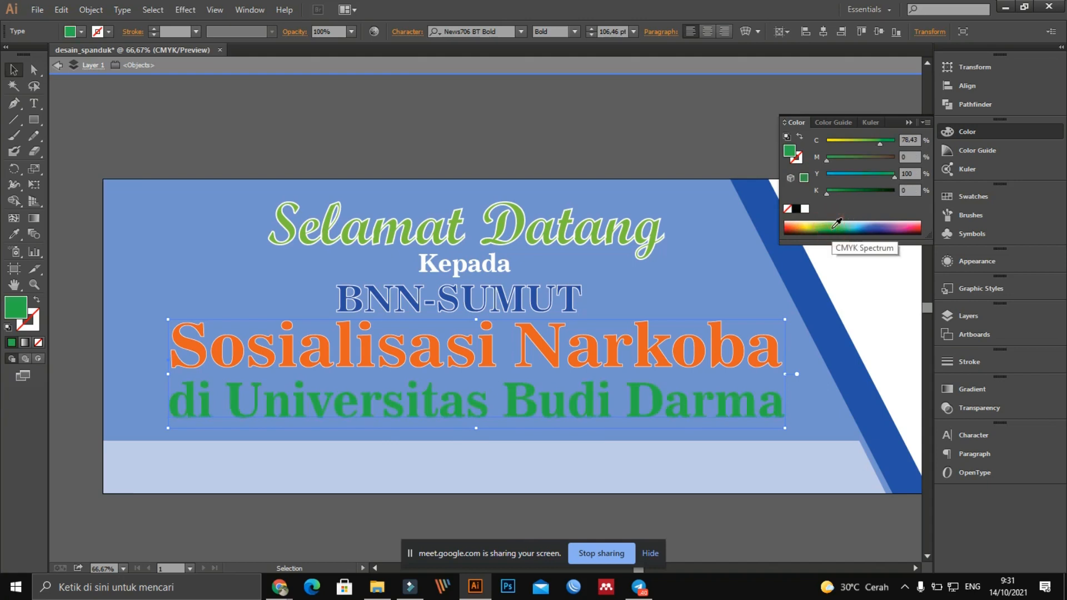
# Give the "di Universitas Budi Darma" text a 3 pt white outline and deselect it
pyautogui.click(34, 328)
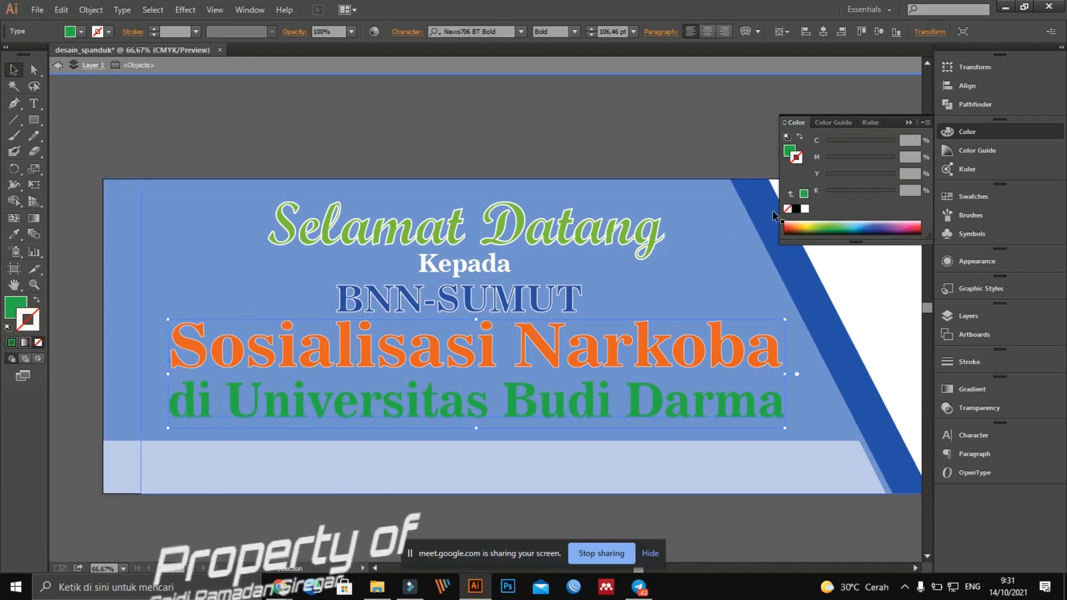
pyautogui.click(806, 210)
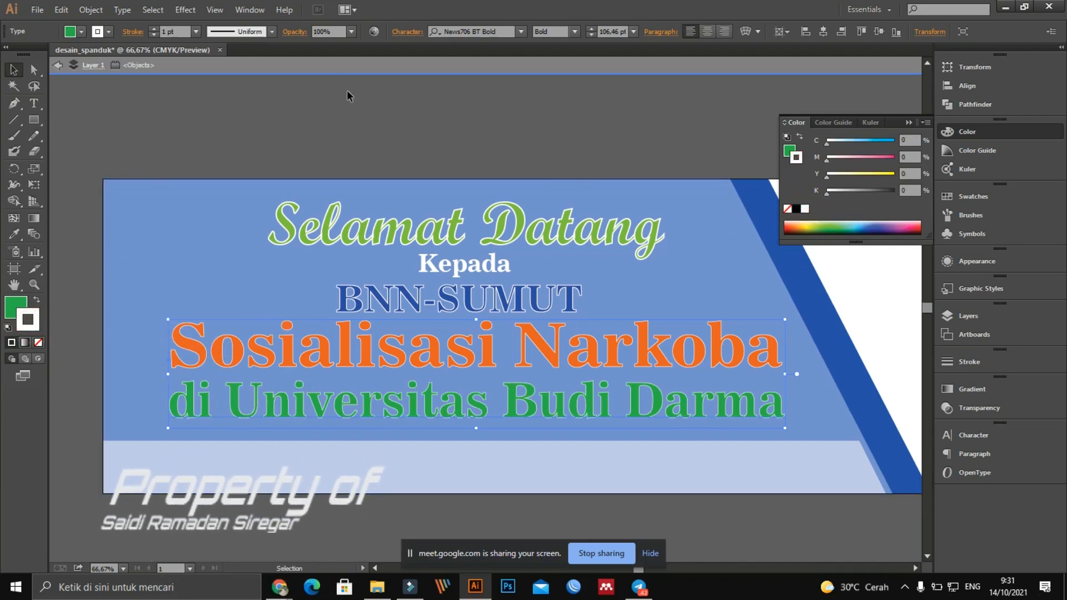
pyautogui.click(154, 28)
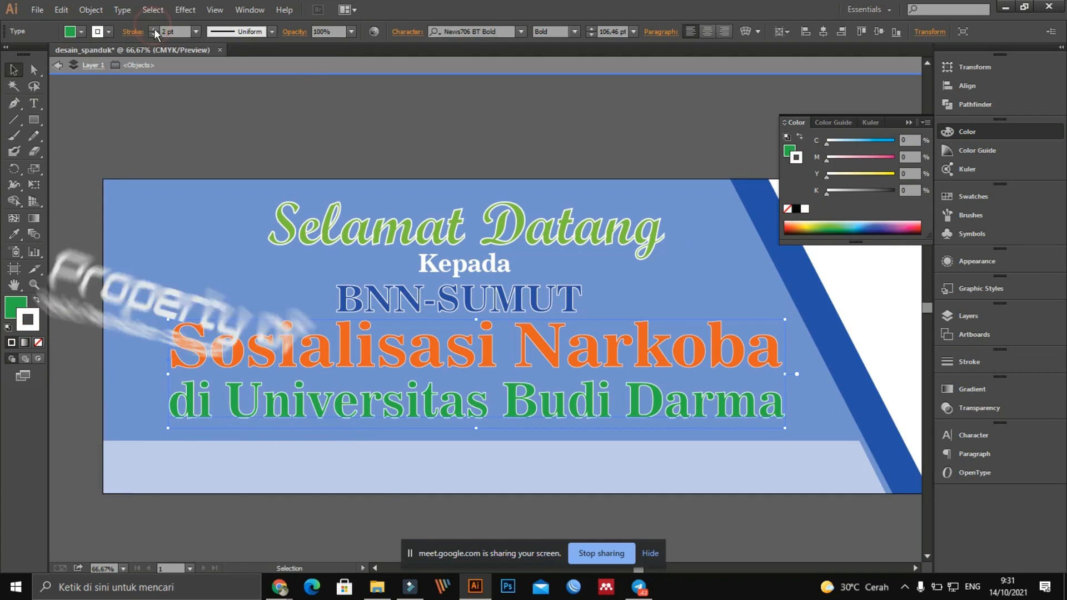
pyautogui.click(155, 28)
pyautogui.click(364, 113)
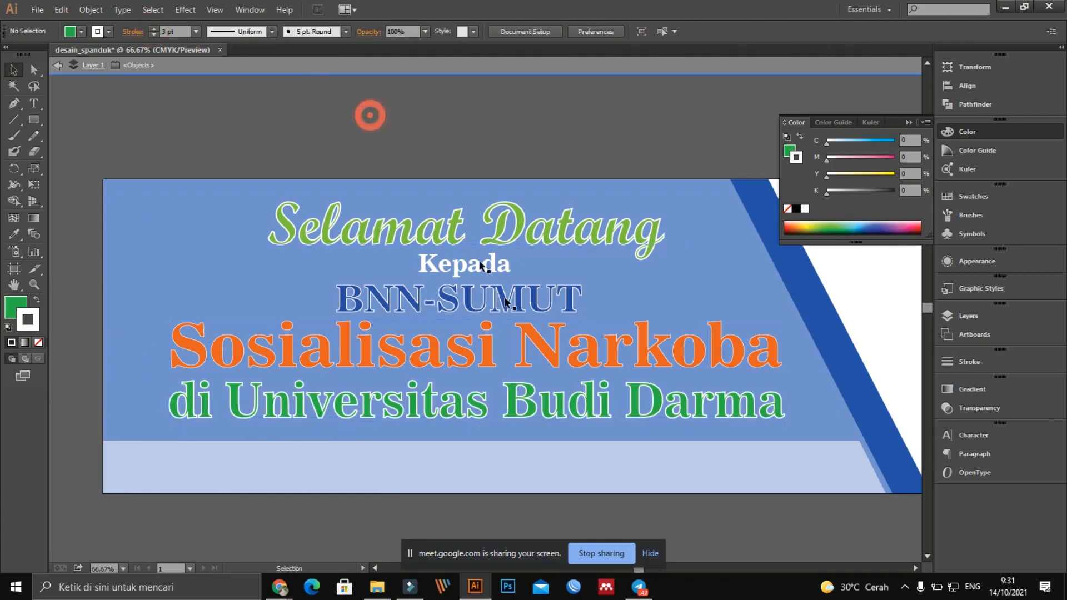
# Thicken the white outline of the "Sosialisasi Narkoba" text to 2 pt and deselect everything
pyautogui.scroll(1, 455, 326)
pyautogui.scroll(1, 454, 326)
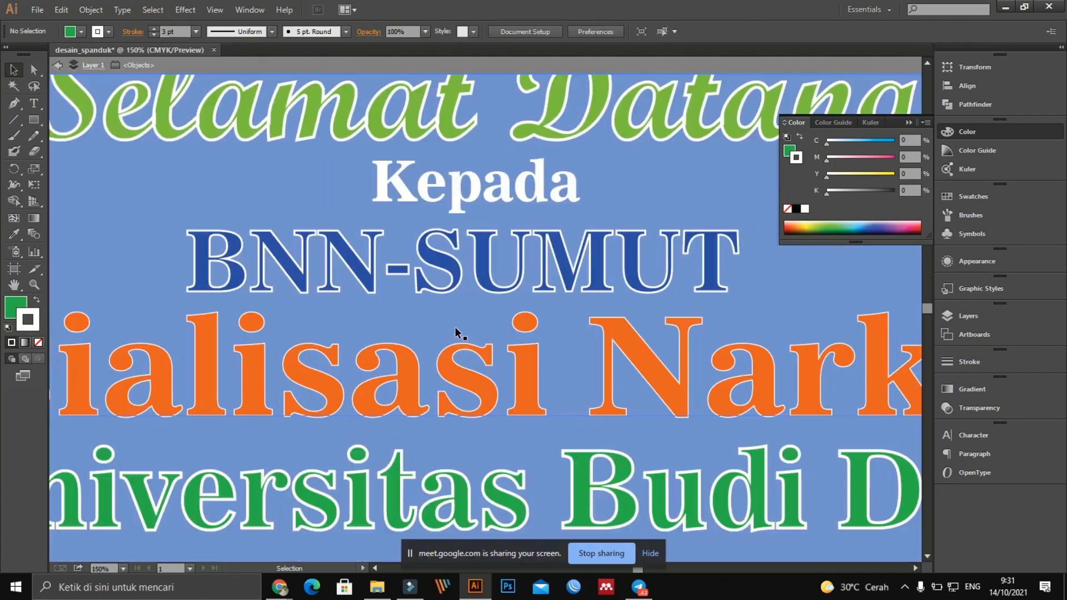
pyautogui.scroll(-1, 469, 369)
pyautogui.click(466, 374)
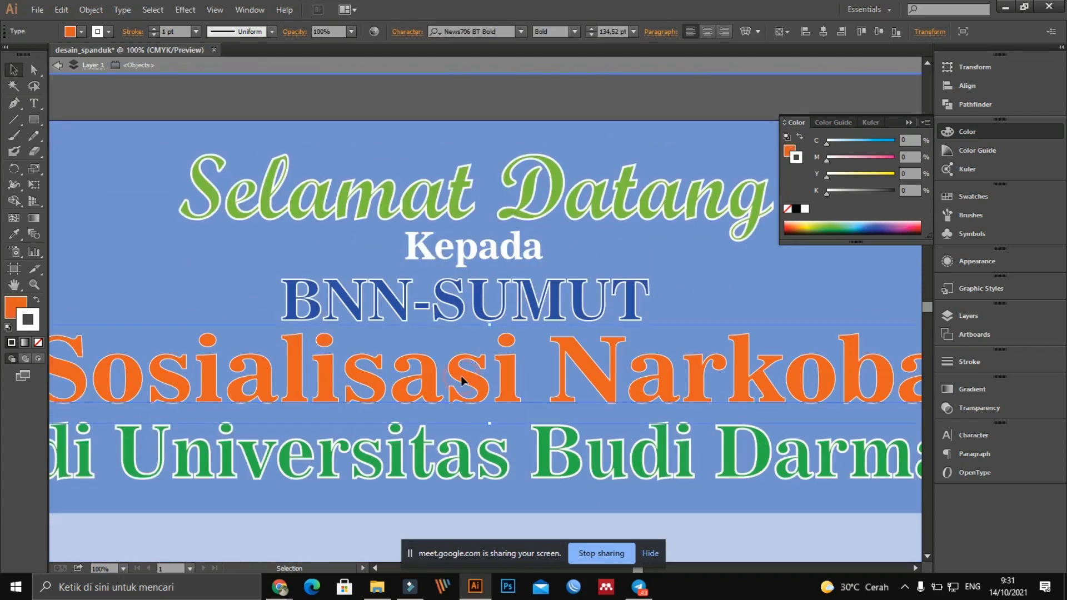
pyautogui.click(152, 28)
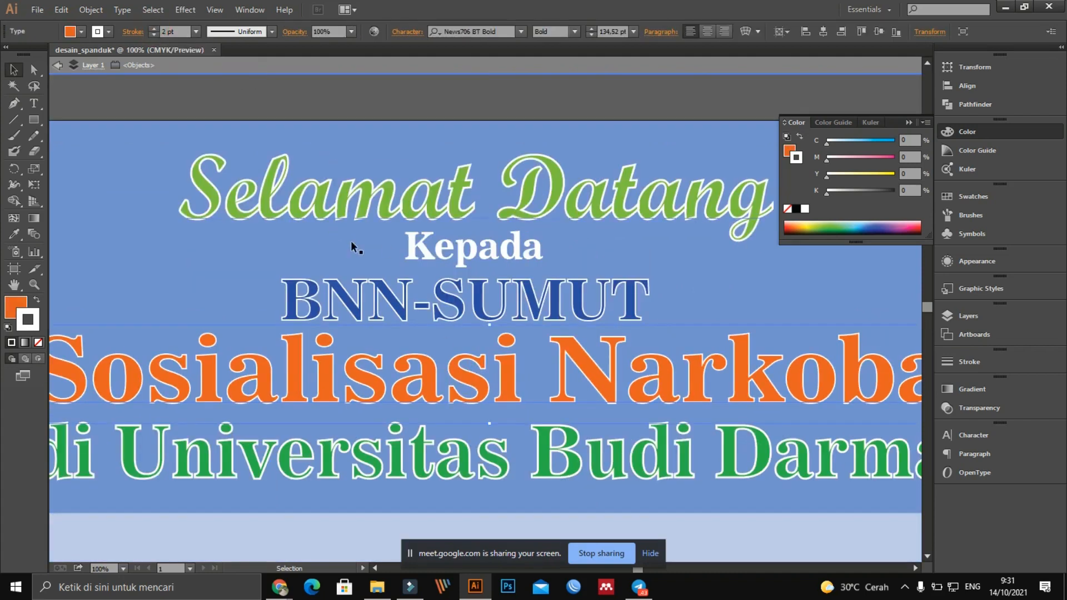
pyautogui.scroll(-1, 371, 331)
pyautogui.scroll(-1, 372, 332)
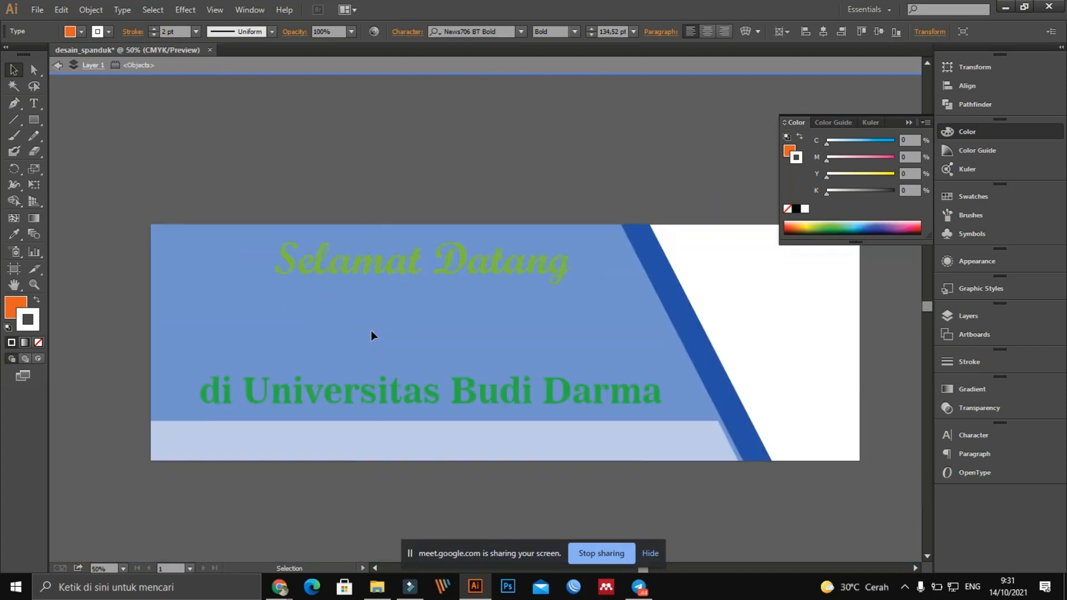
pyautogui.click(385, 178)
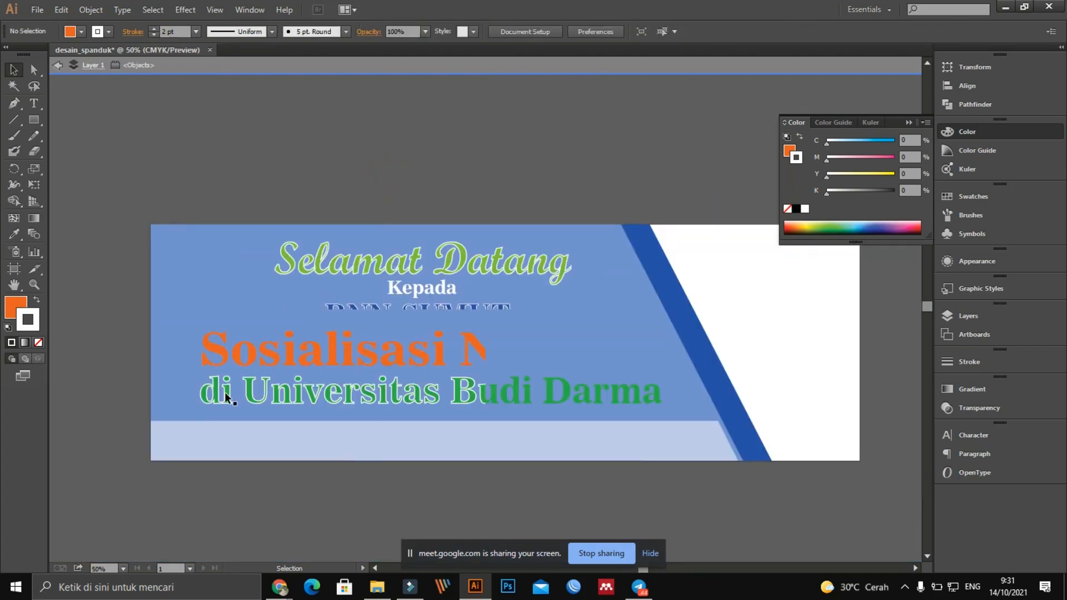
# Move "Kepada" to the left side of the banner and "BNN-SUMUT" up beside it, below "Selamat Datang"
pyautogui.scroll(1, 225, 392)
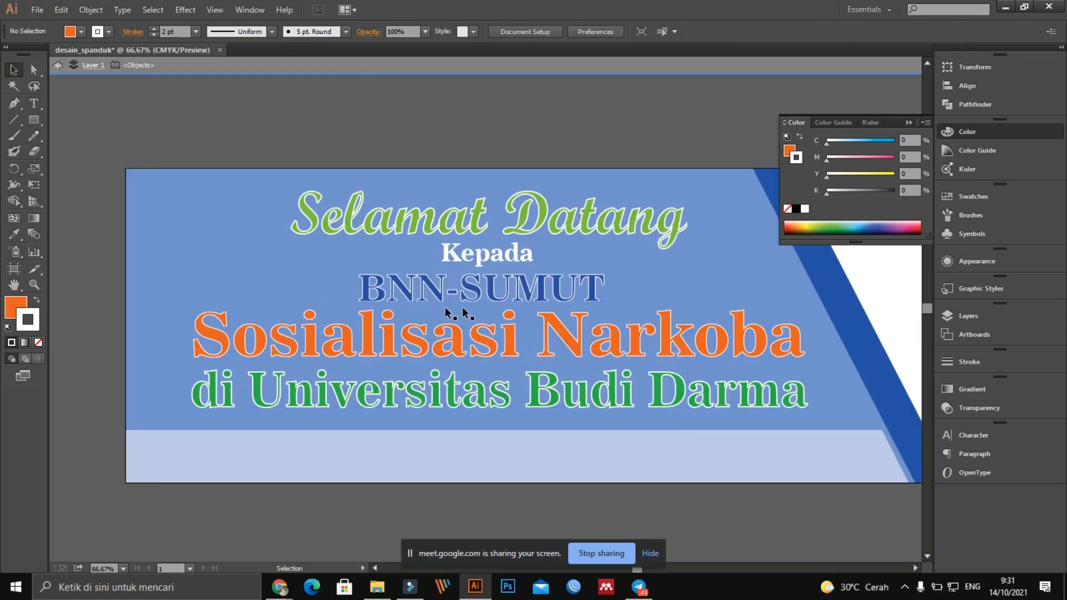
pyautogui.moveTo(479, 258); pyautogui.dragTo(287, 291)
pyautogui.moveTo(472, 288); pyautogui.dragTo(486, 263)
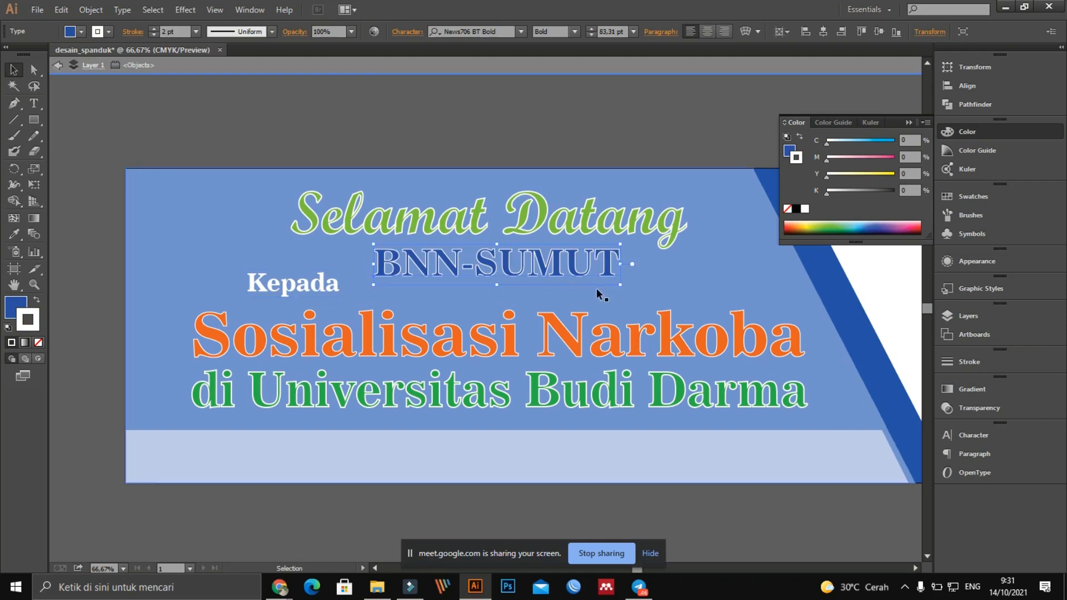
# Enlarge the "BNN-SUMUT" text to about 119 pt, filling the space between "Selamat Datang" and "Sosialisasi Narkoba"
pyautogui.moveTo(621, 285); pyautogui.dragTo(671, 309)
pyautogui.hotkey('ctrl', 'z')
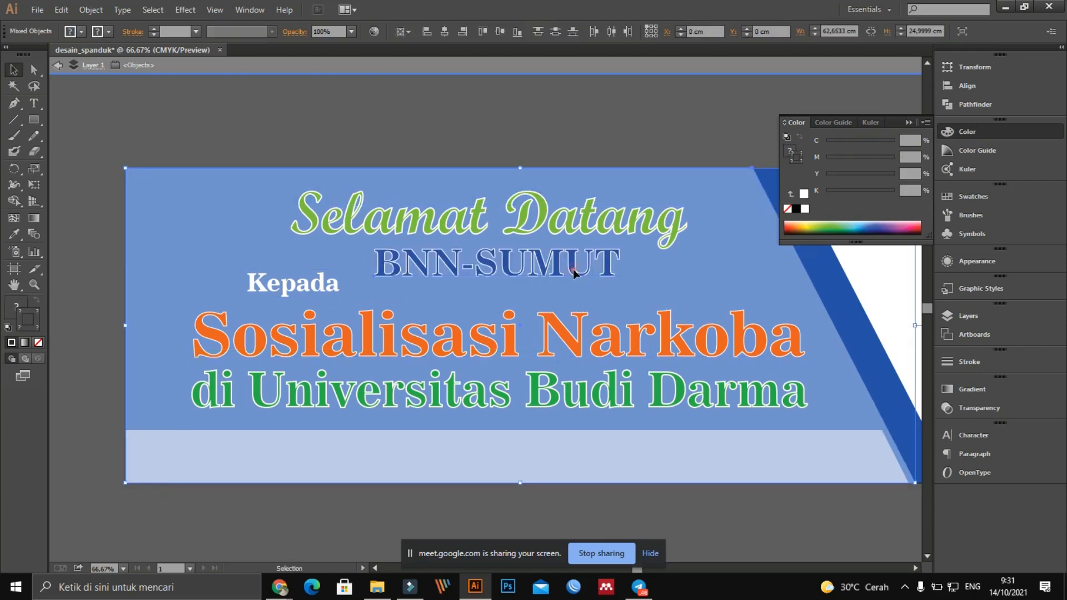
pyautogui.click(609, 273)
pyautogui.click(421, 255)
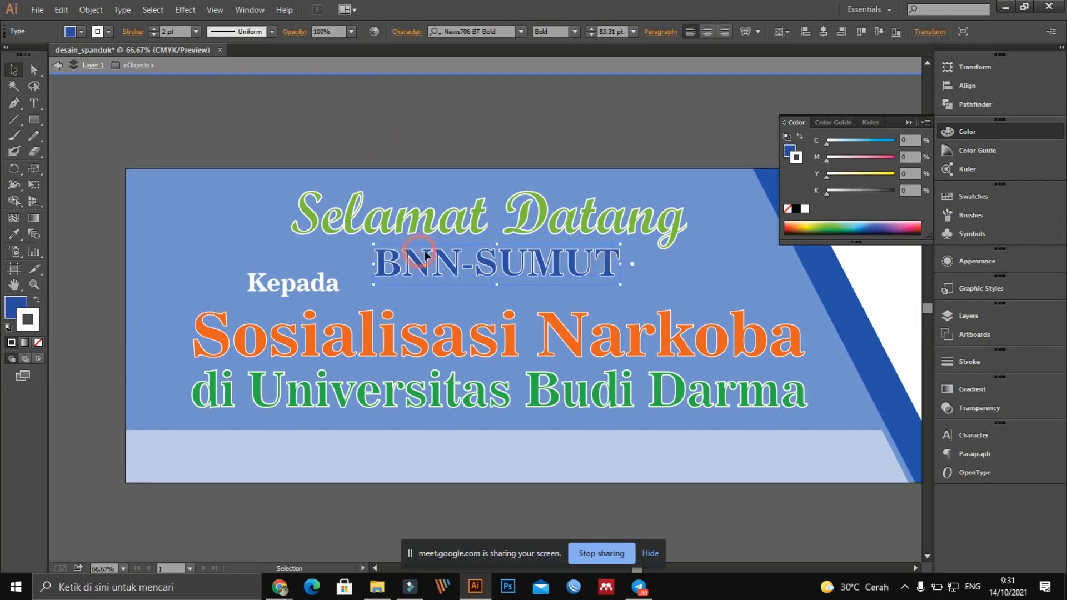
pyautogui.moveTo(622, 286); pyautogui.dragTo(696, 320)
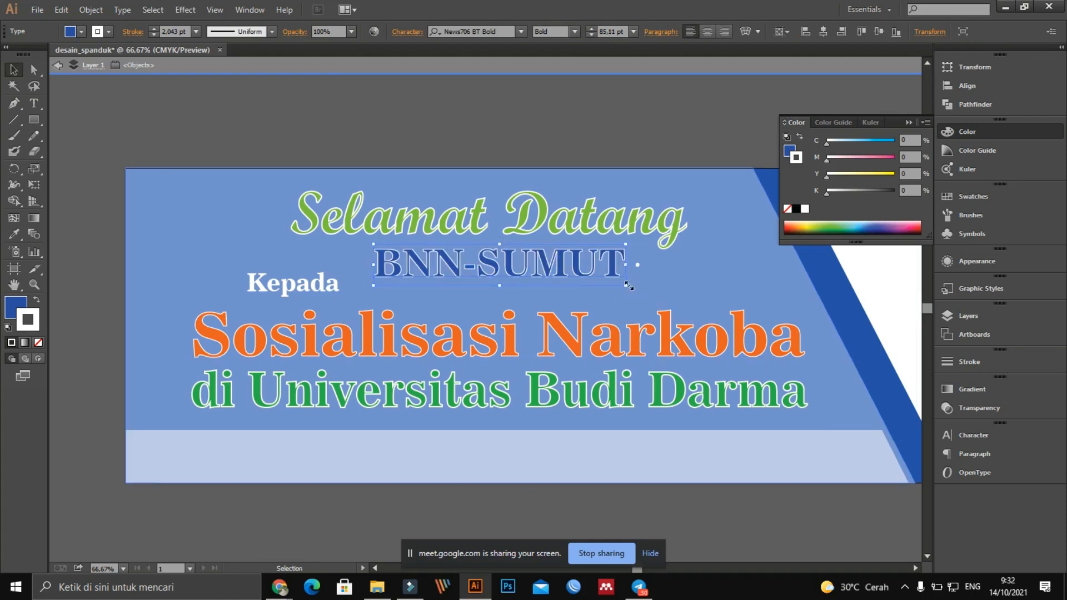
pyautogui.moveTo(626, 286); pyautogui.dragTo(732, 276)
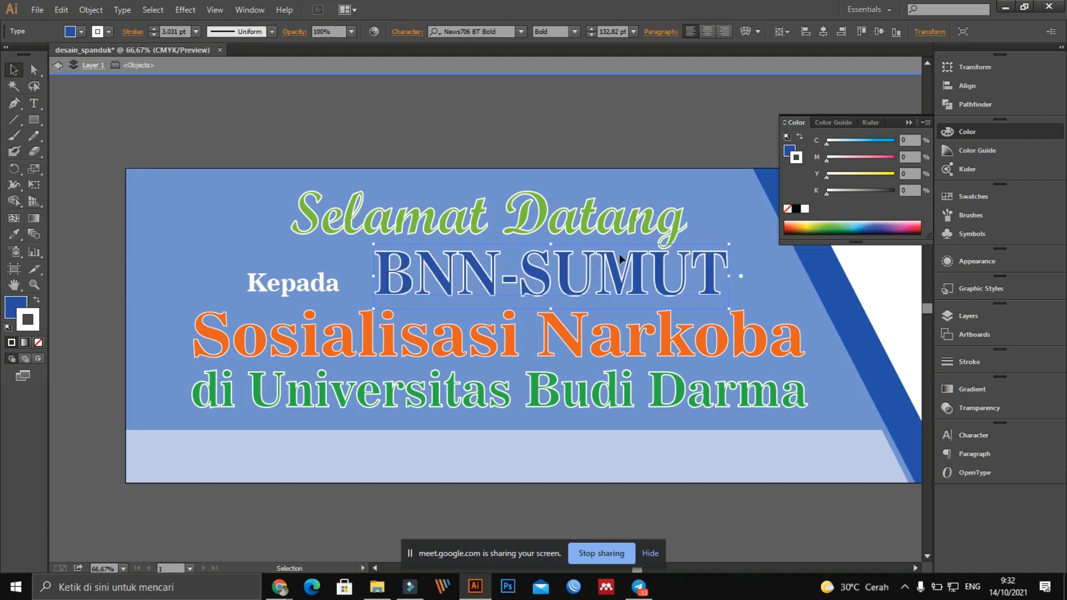
pyautogui.moveTo(553, 243); pyautogui.dragTo(553, 252)
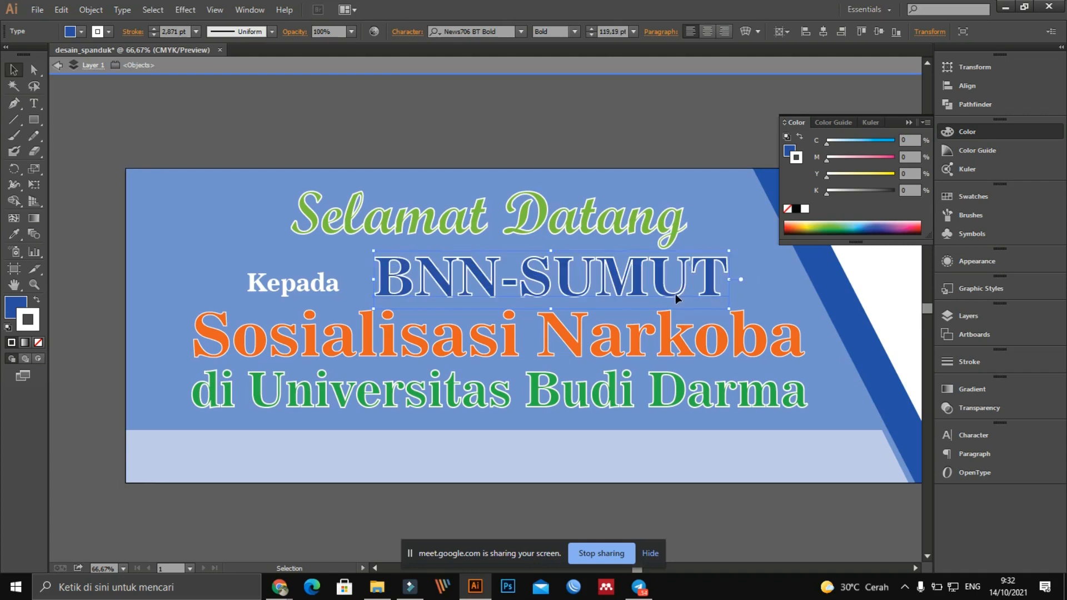
# Move the "Kepada" text slightly up and closer to the "BNN-SUMUT" text
pyautogui.click(331, 287)
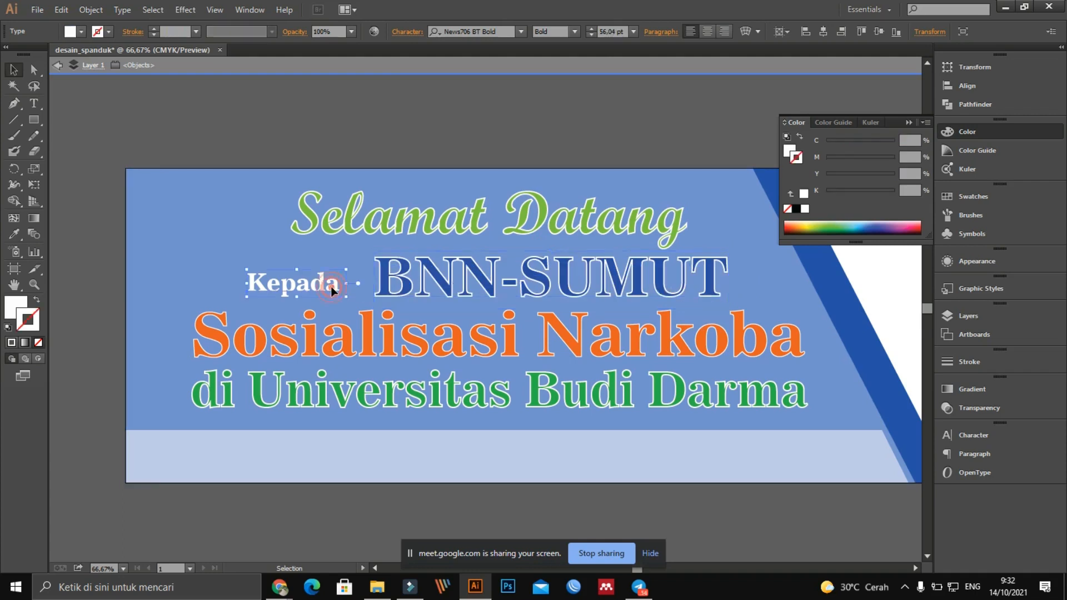
pyautogui.moveTo(329, 286); pyautogui.dragTo(337, 283)
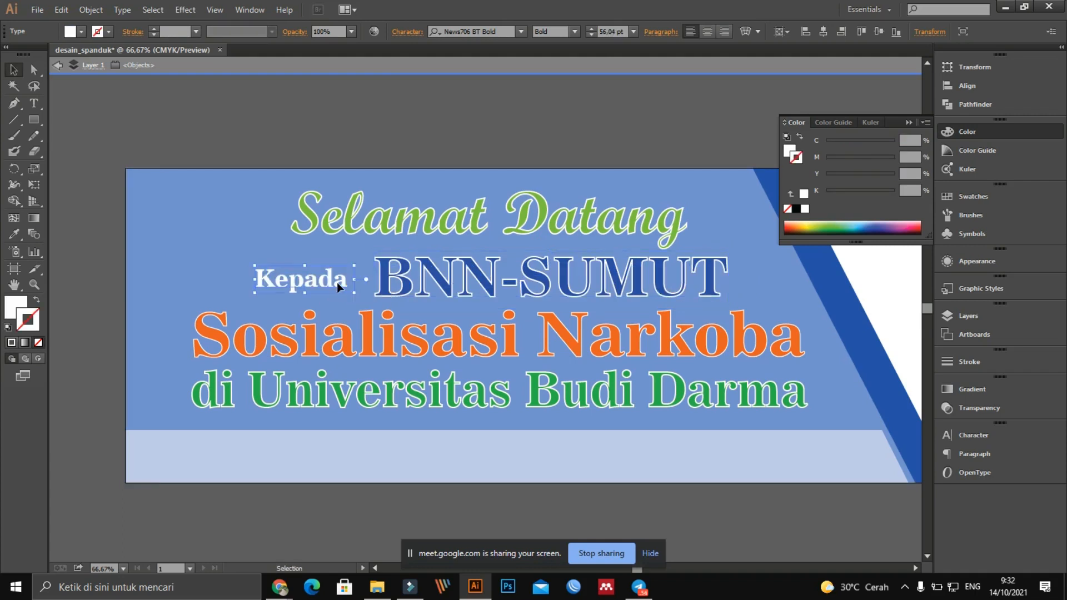
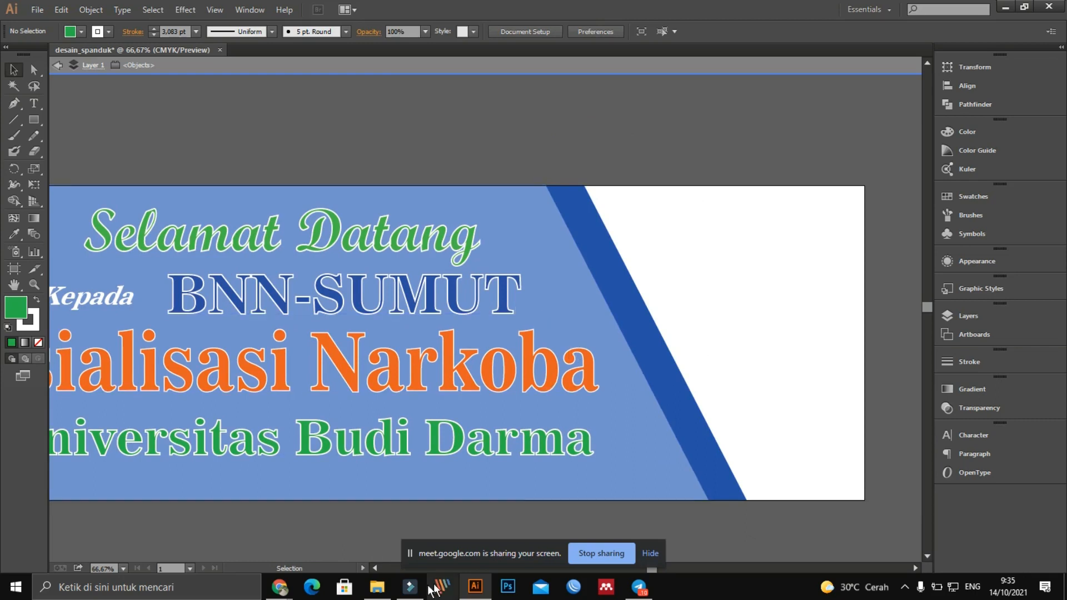
# Switch to Chrome, open the image results for "bnn" and preview the transparent BNN logo from Wikipedia
pyautogui.moveTo(281, 589)
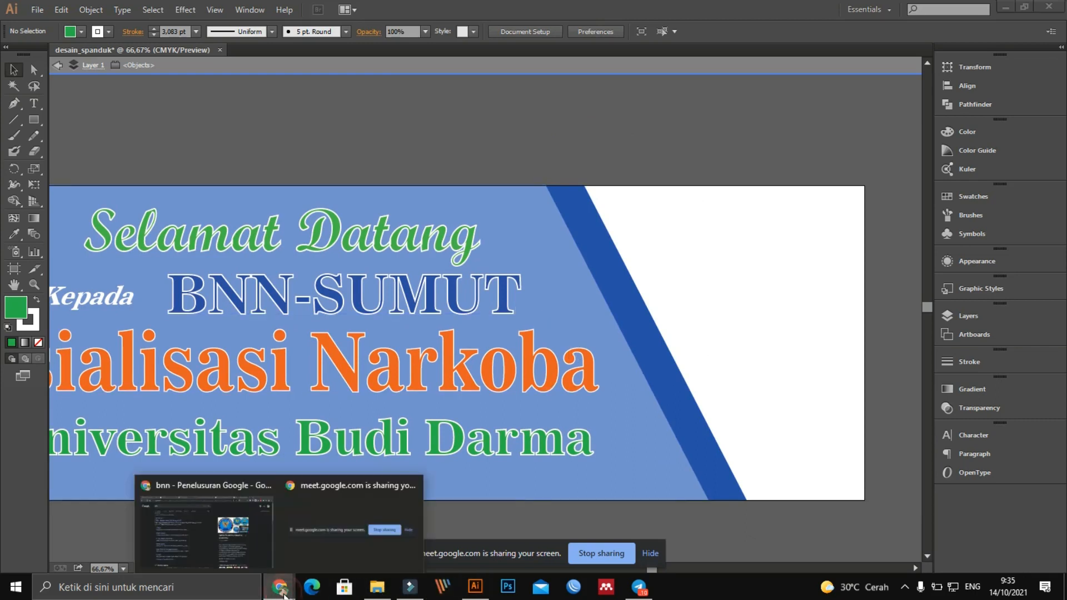
pyautogui.click(200, 523)
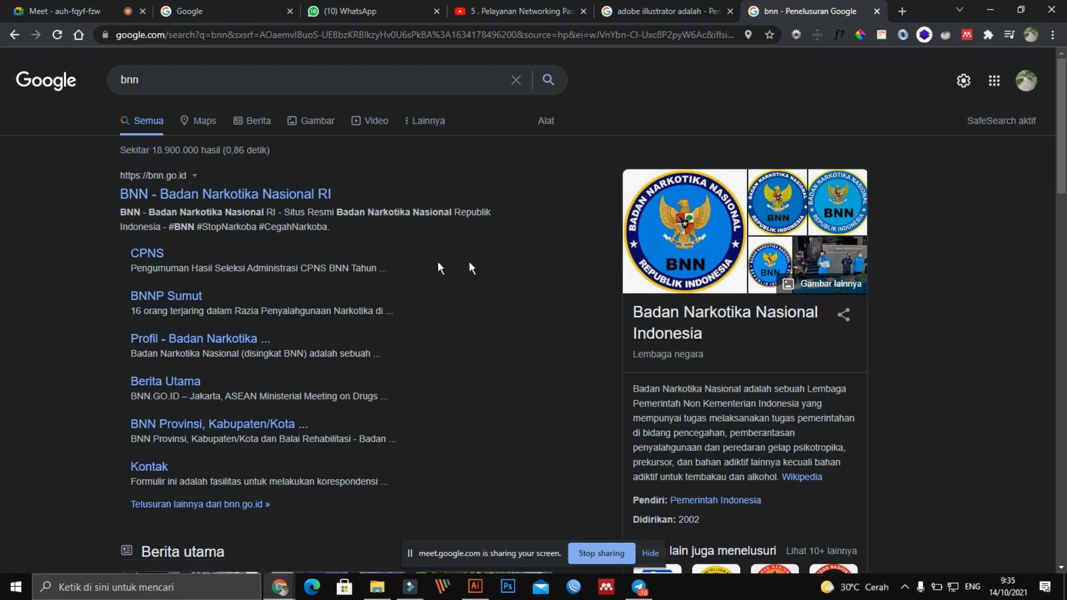
pyautogui.click(672, 225)
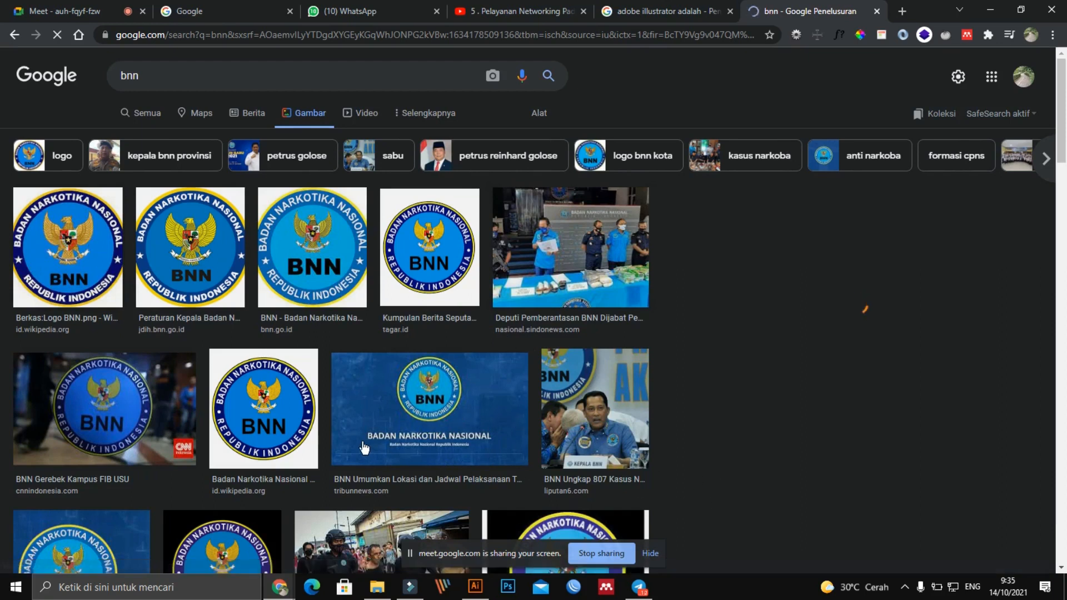
pyautogui.scroll(-1, 362, 446)
pyautogui.scroll(-1, 362, 446)
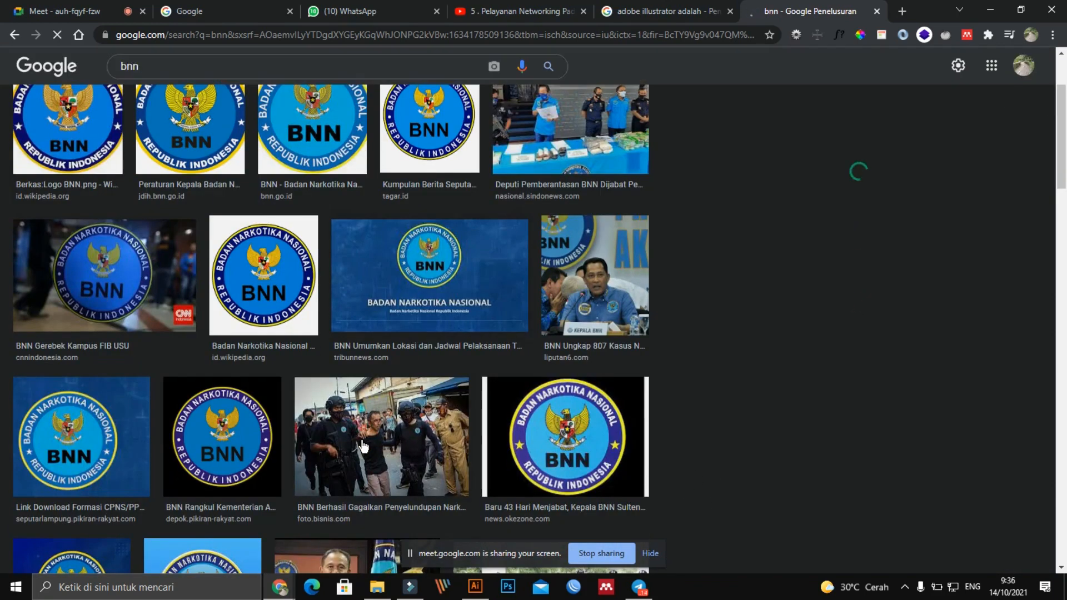
pyautogui.scroll(-2, 362, 446)
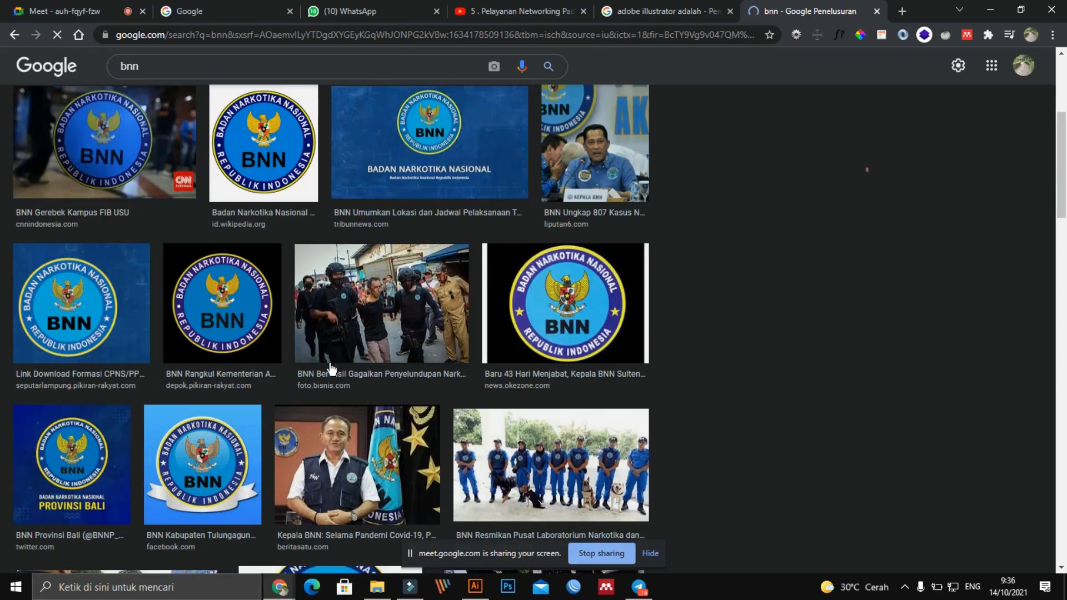
pyautogui.scroll(4, 288, 351)
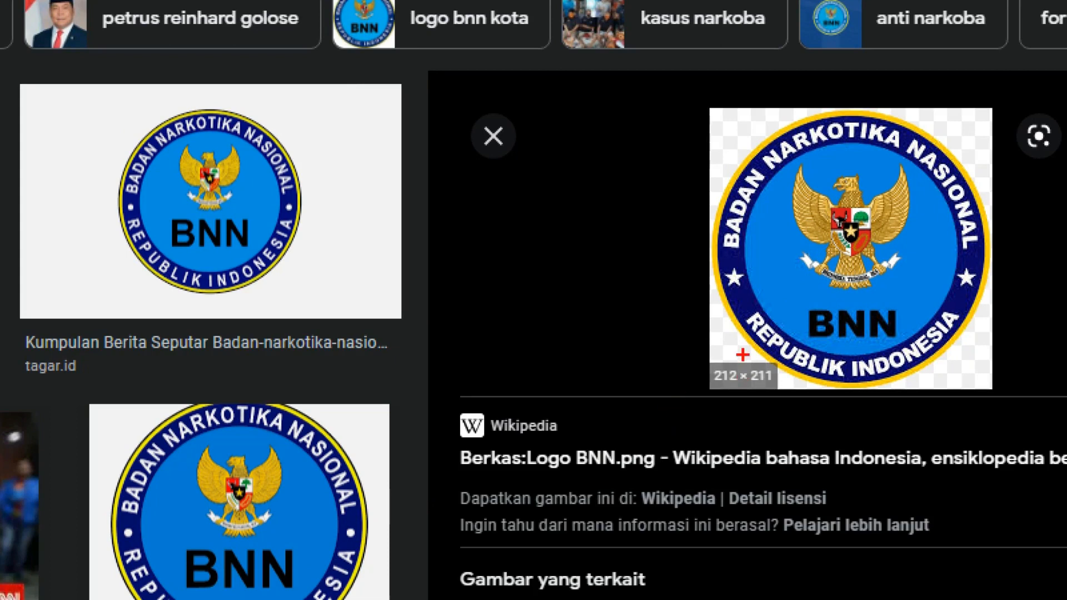
pyautogui.moveTo(691, 337)
pyautogui.mouseDown()
pyautogui.moveTo(783, 342)
pyautogui.moveTo(800, 378)
pyautogui.moveTo(776, 413)
pyautogui.moveTo(703, 345)
pyautogui.mouseUp()
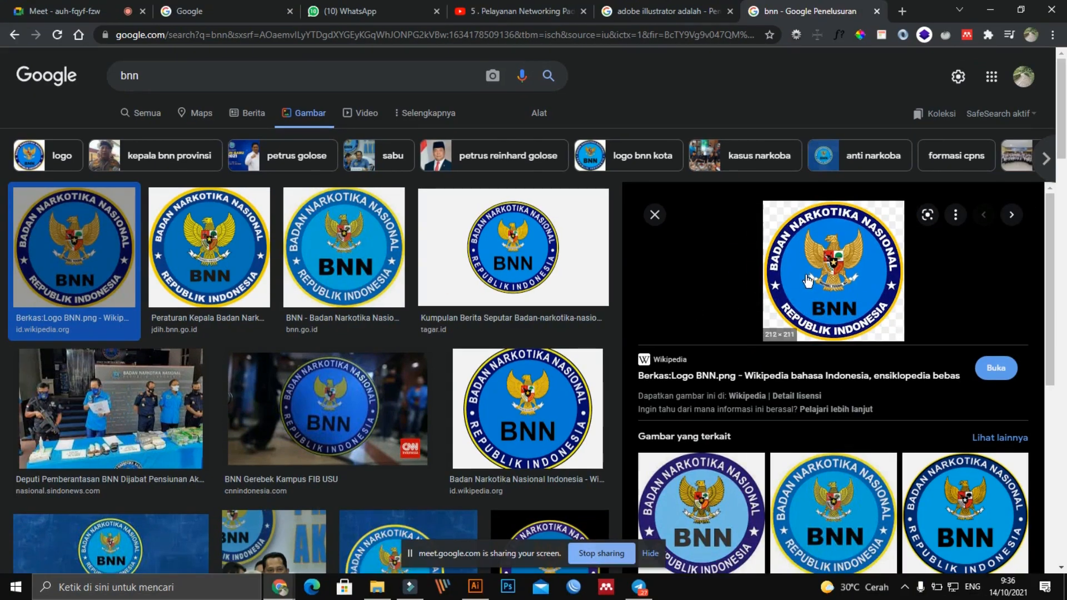
# Save the previewed BNN logo image as the PNG file Logo_BNN in the Downloads folder
pyautogui.rightClick(807, 261)
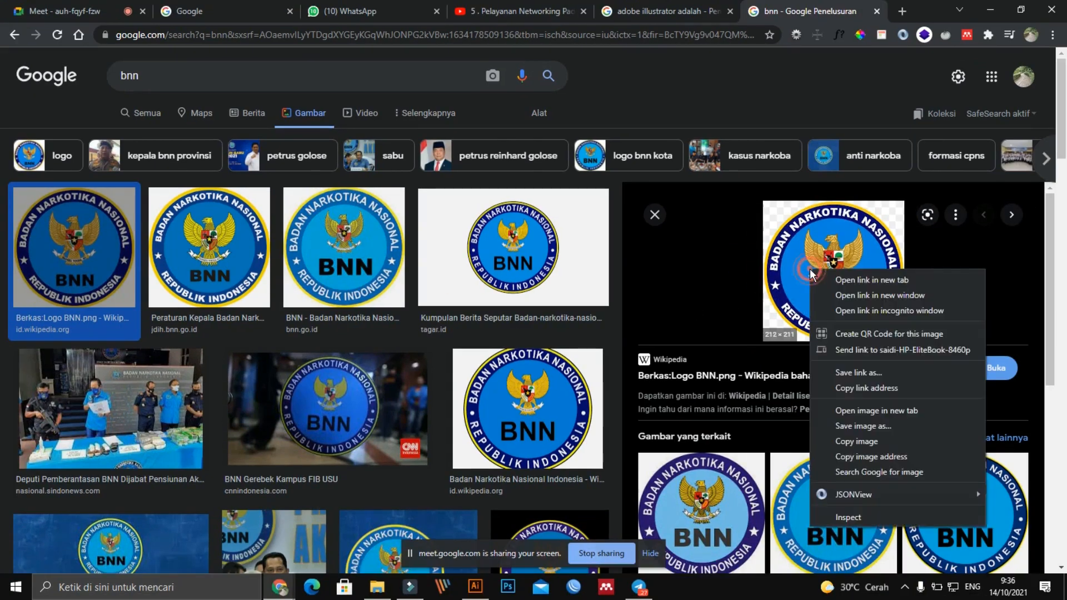
pyautogui.click(855, 425)
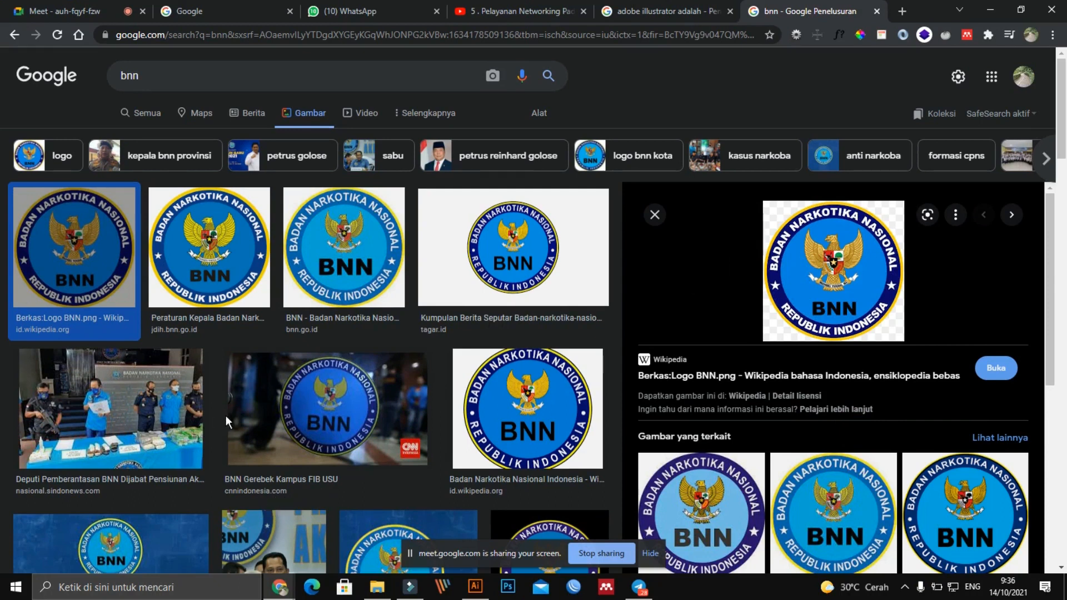
pyautogui.scroll(-2, 316, 414)
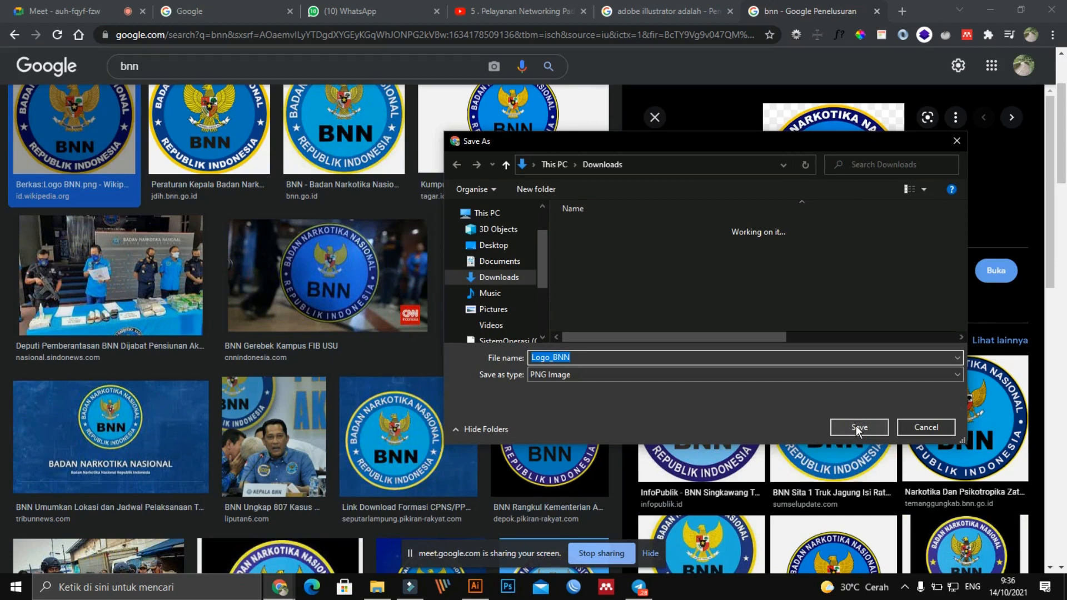
pyautogui.click(856, 426)
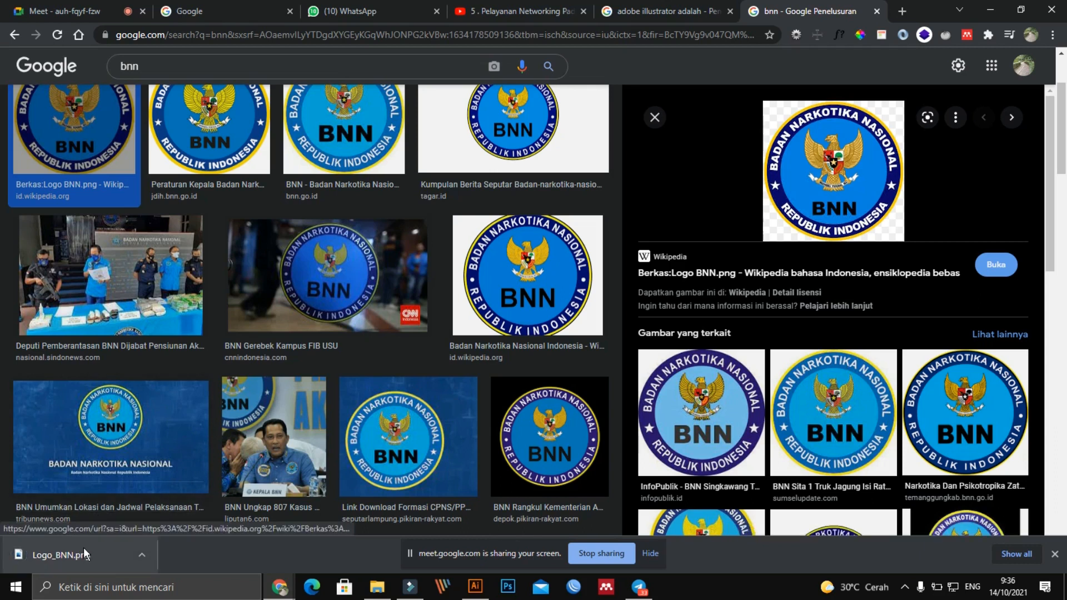
# Place the downloaded Logo_BNN.png from Chrome onto the banner's white area in Illustrator
pyautogui.moveTo(66, 552); pyautogui.dragTo(737, 271)
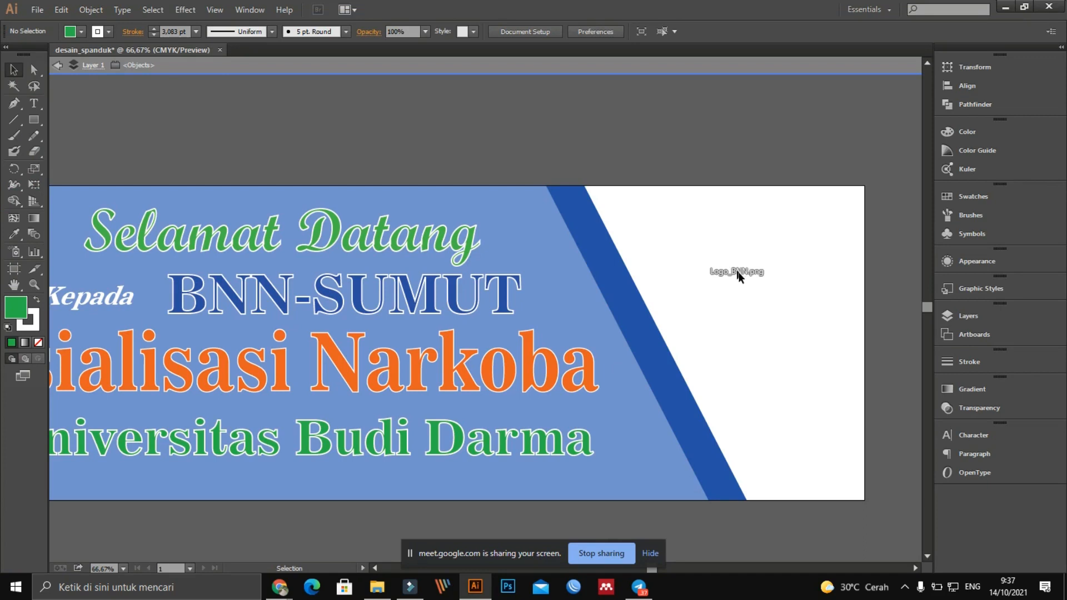
pyautogui.moveTo(740, 333); pyautogui.dragTo(739, 316)
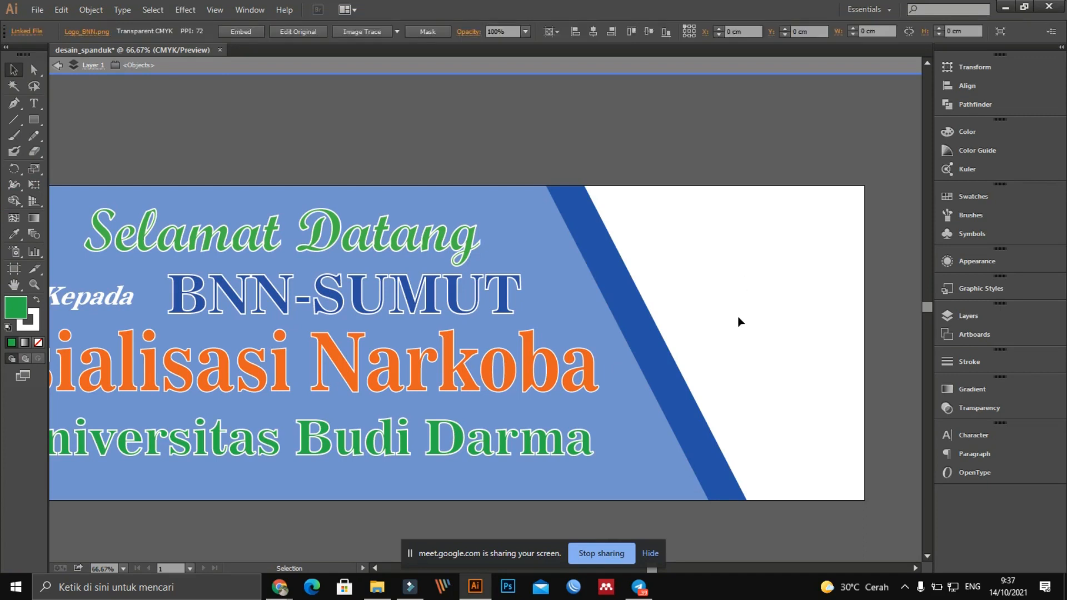
# Scale the BNN logo to about 9.5 cm wide and position it in the upper part of the banner's white area
pyautogui.click(747, 202)
pyautogui.moveTo(747, 276); pyautogui.dragTo(733, 248)
pyautogui.moveTo(779, 308); pyautogui.dragTo(802, 330)
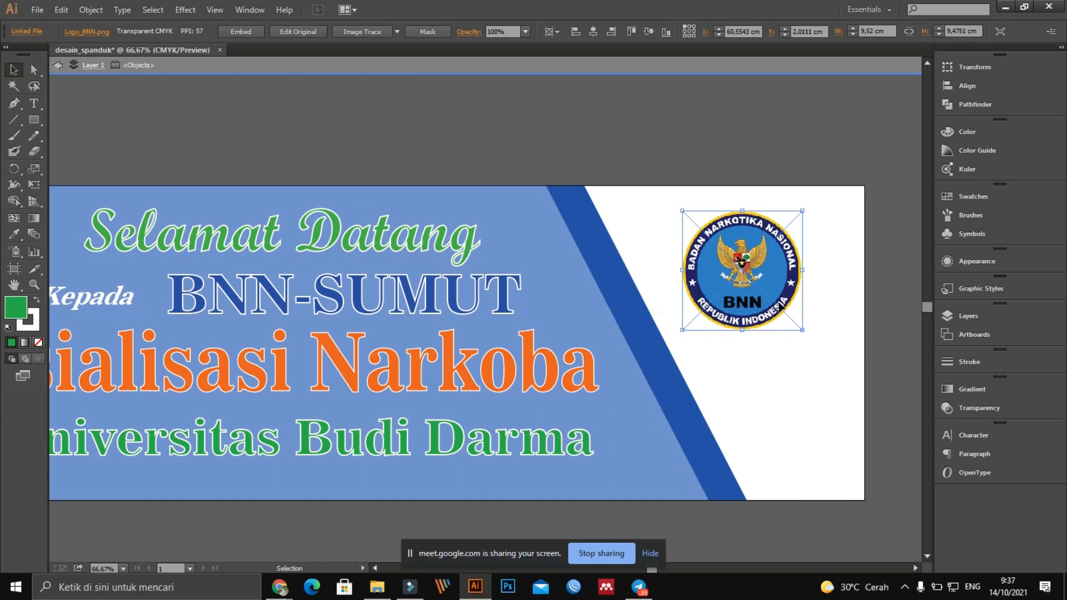
pyautogui.moveTo(770, 283); pyautogui.dragTo(790, 264)
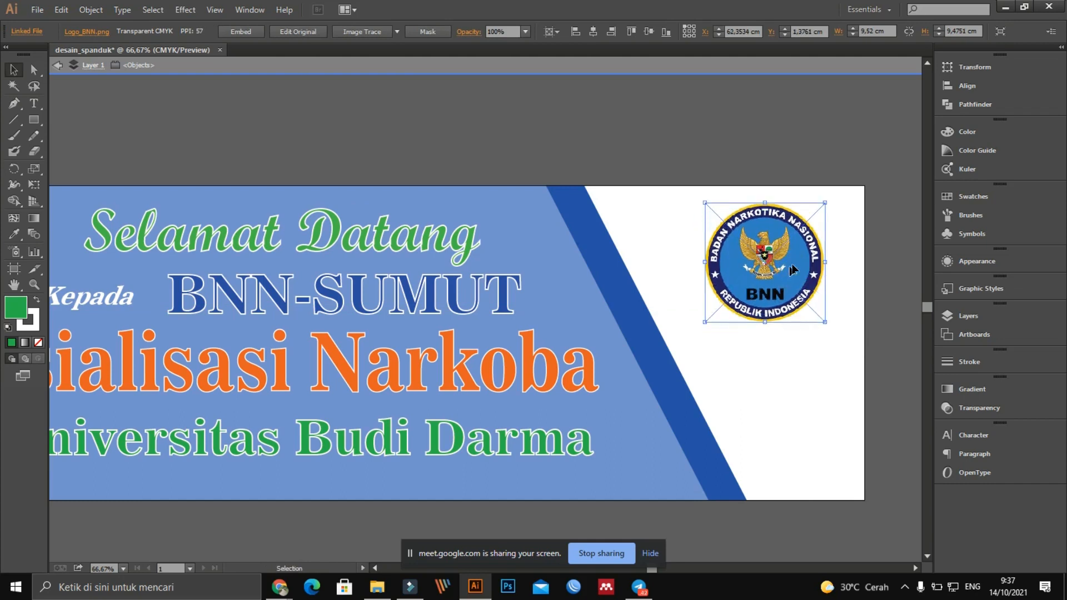
pyautogui.click(776, 148)
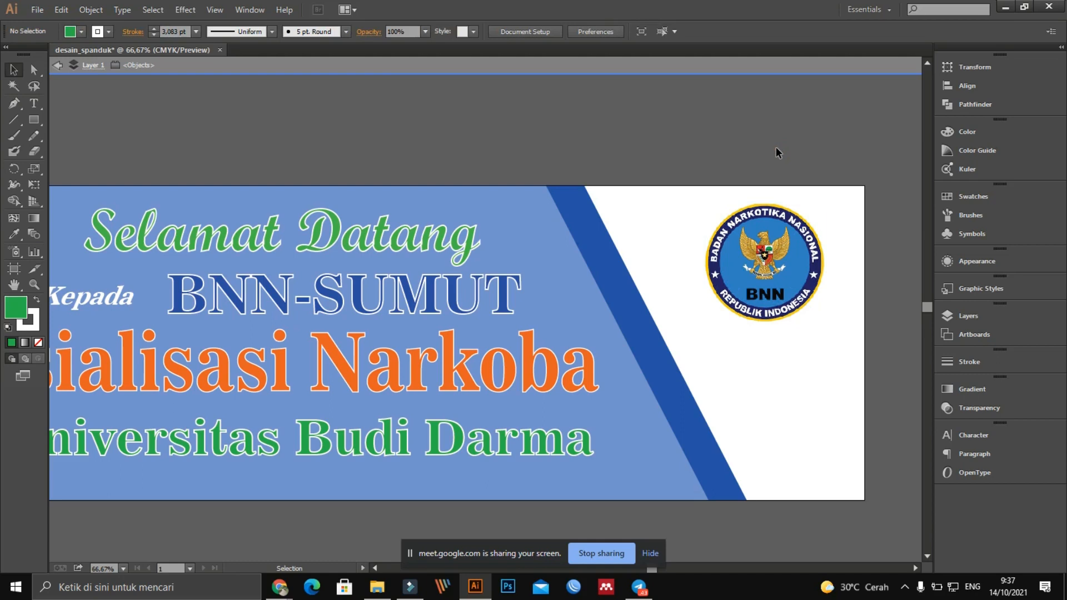
# Switch to File Explorer and look through the 2021, Spanduk budi darma and TGC folders on DATA (E:) for the university logo
pyautogui.click(382, 593)
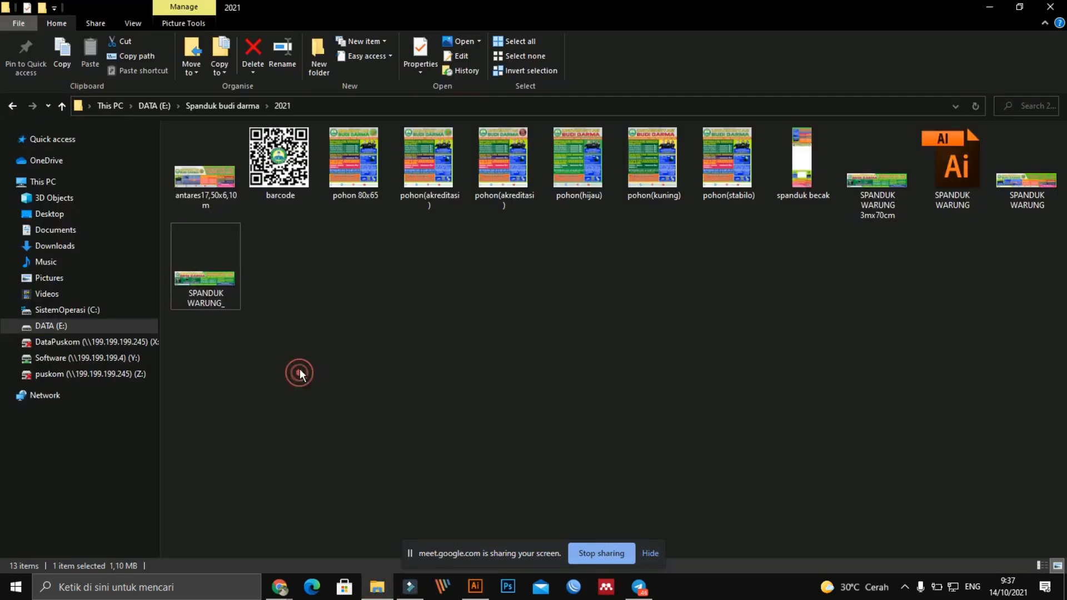
pyautogui.click(356, 294)
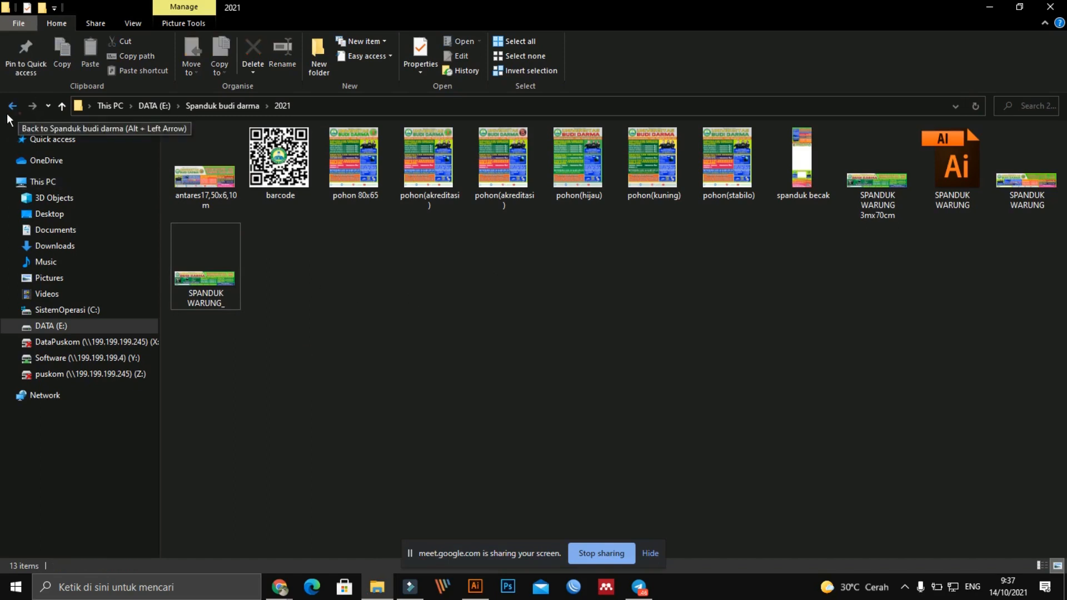
pyautogui.click(12, 106)
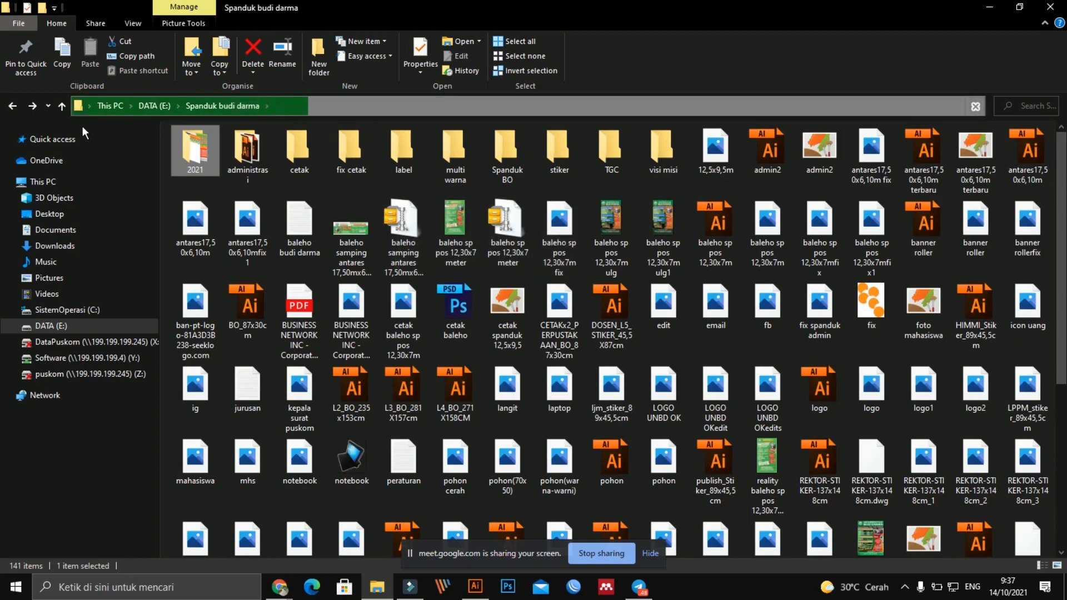
pyautogui.click(12, 106)
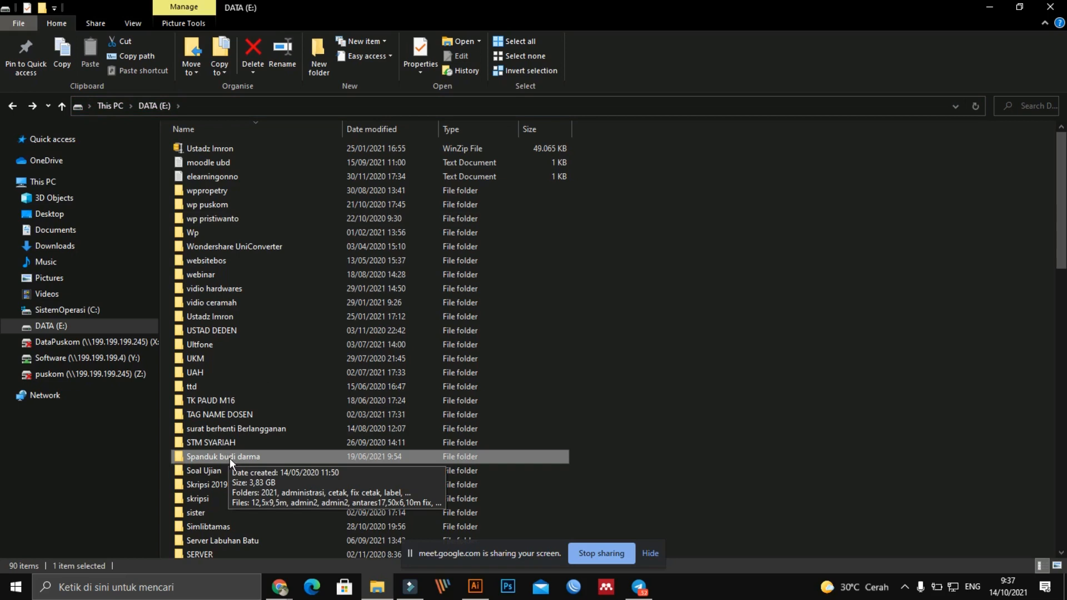
pyautogui.doubleClick(230, 458)
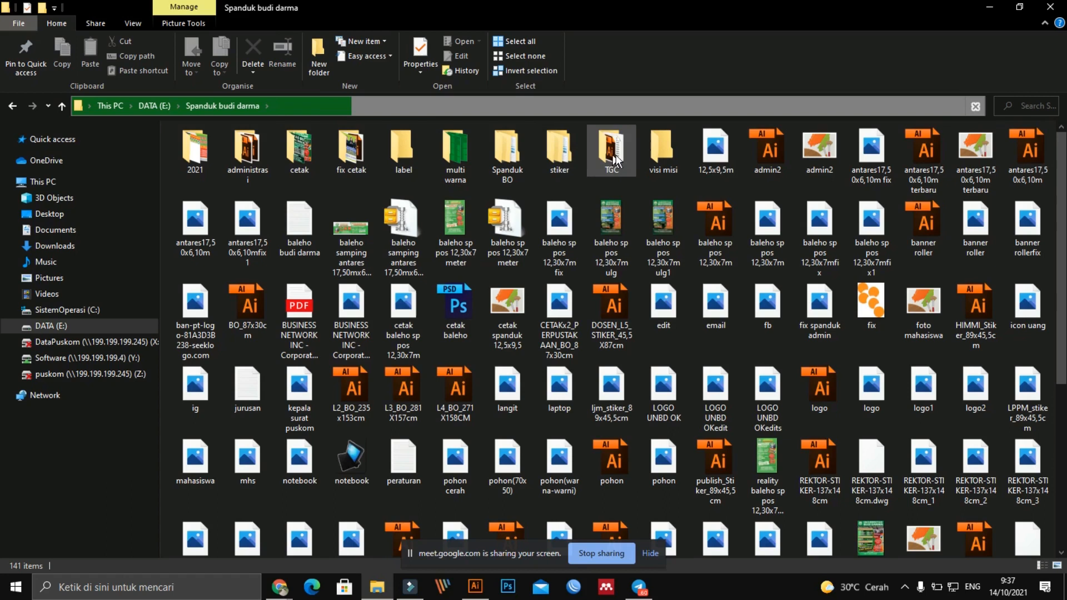
pyautogui.click(596, 154)
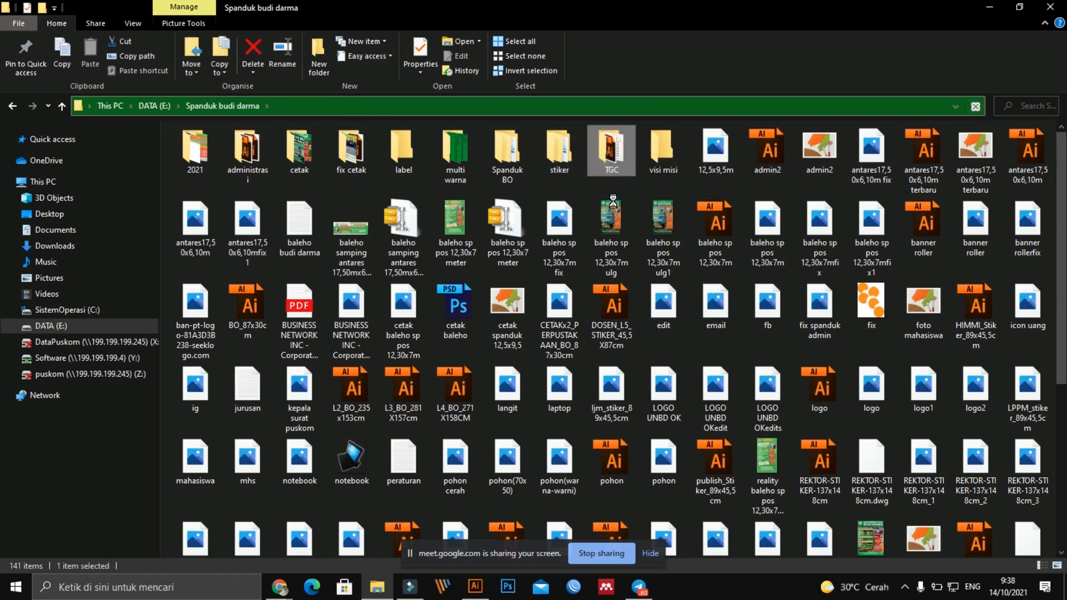
pyautogui.press('Return')
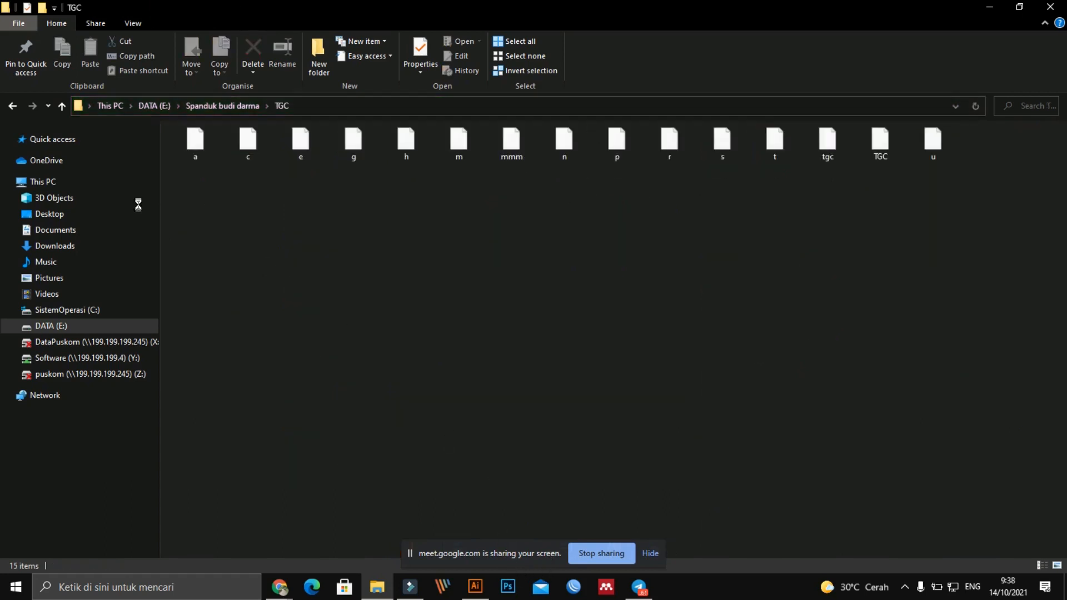
pyautogui.click(12, 106)
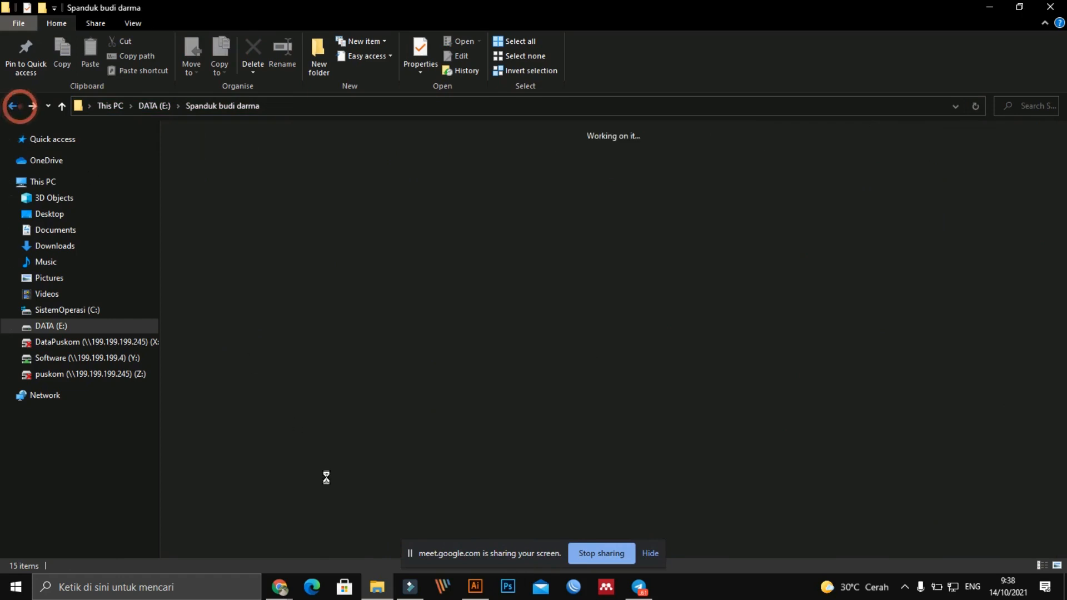
pyautogui.click(639, 587)
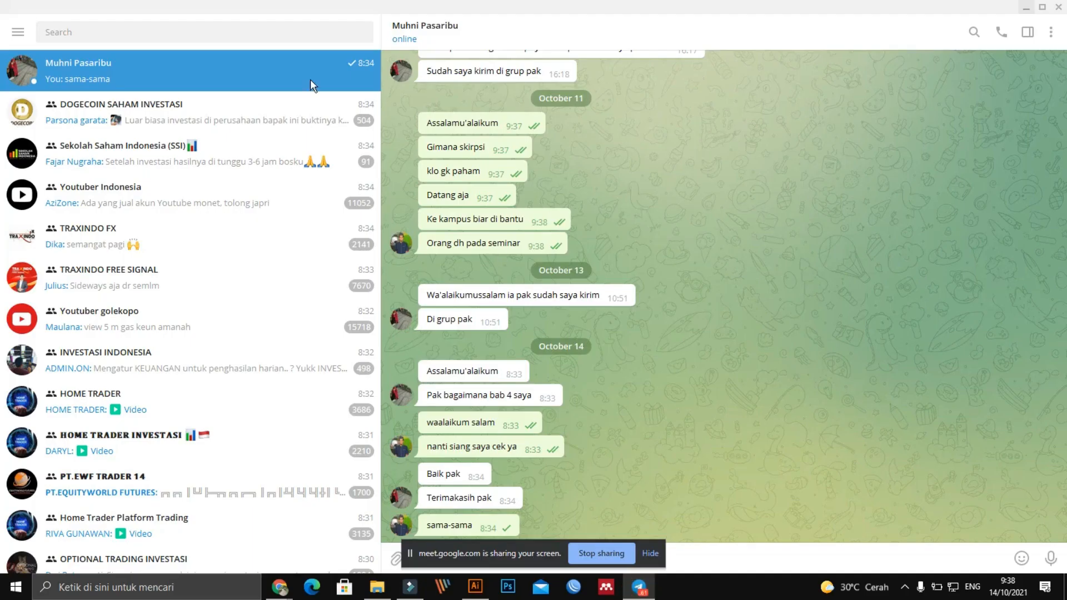
pyautogui.click(87, 36)
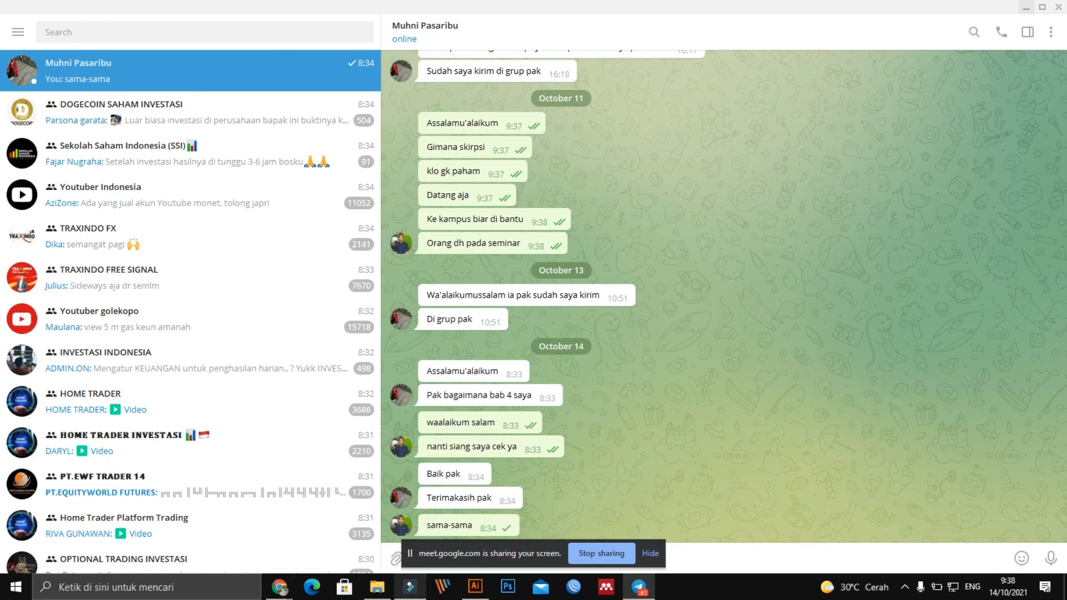
pyautogui.moveTo(383, 591)
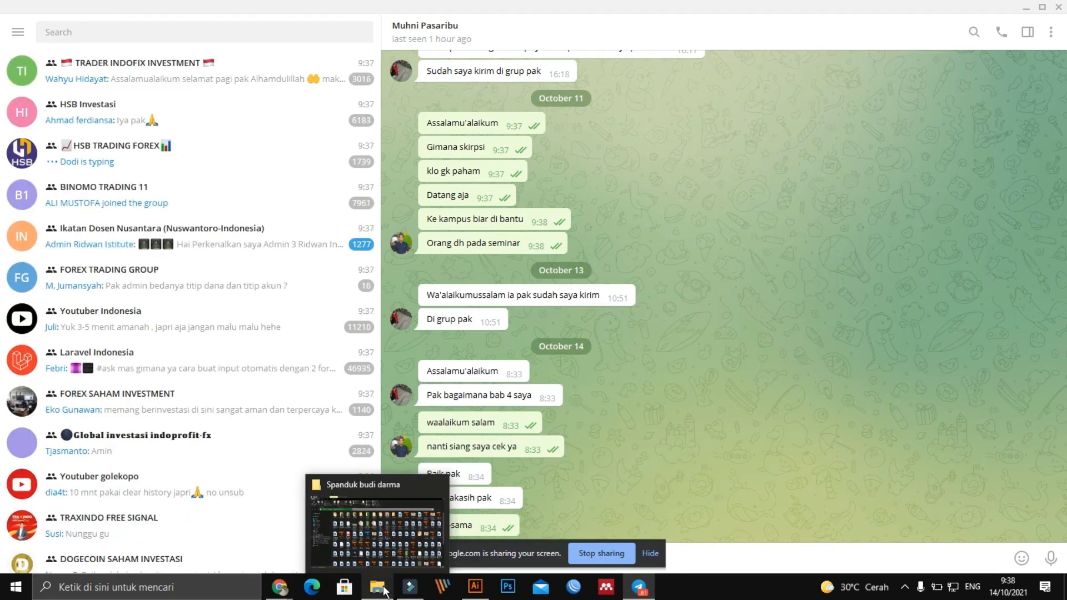
pyautogui.moveTo(375, 556)
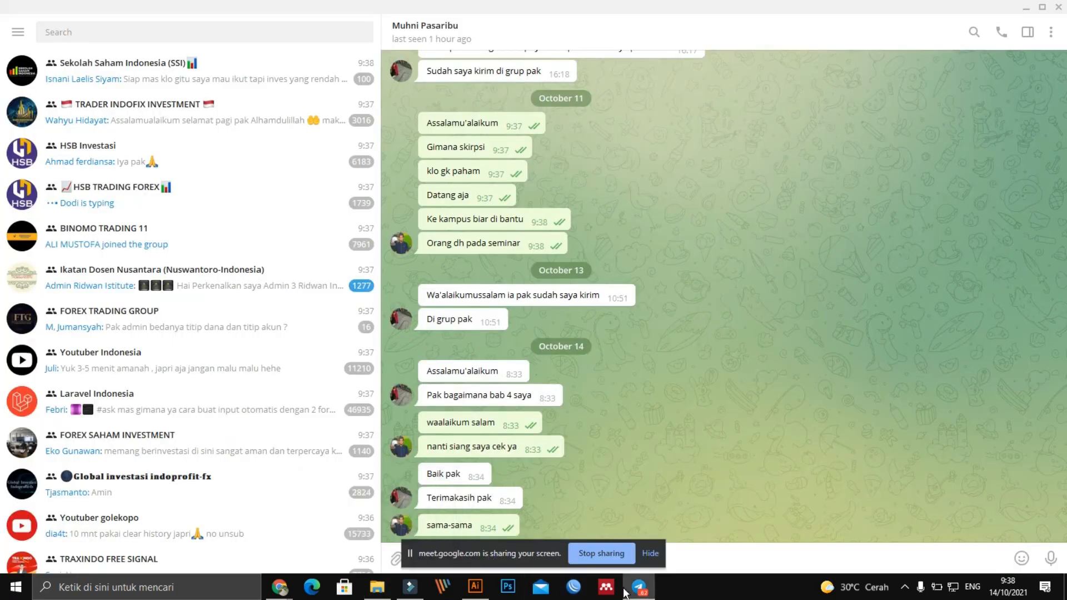
pyautogui.click(121, 35)
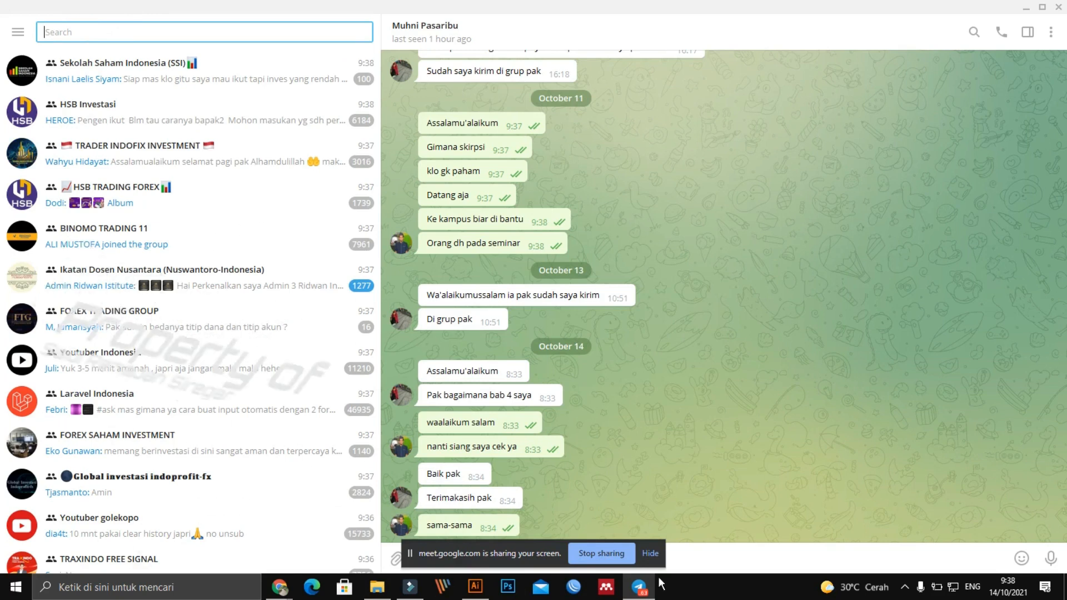
pyautogui.moveTo(641, 592)
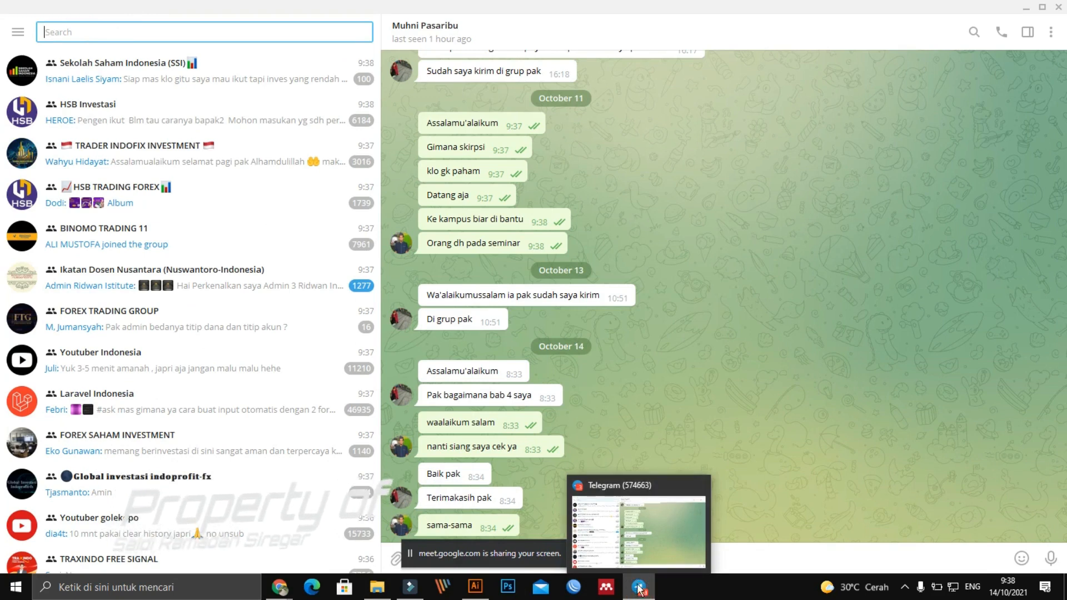
pyautogui.click(634, 589)
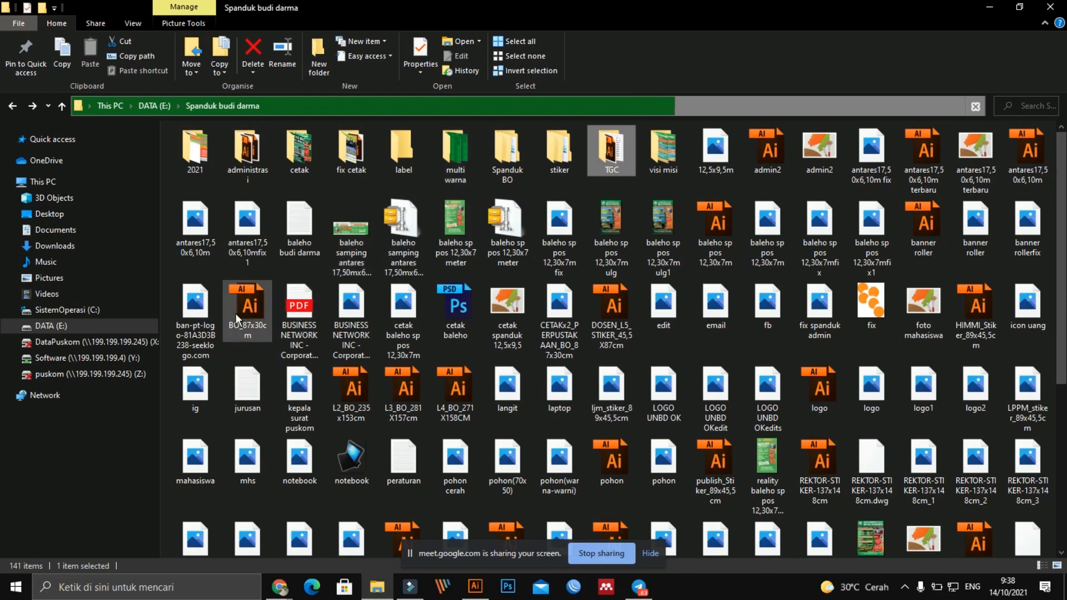
# Open the logo subfolder of "logo dan foto" on the DATA (E:) drive
pyautogui.press('l')
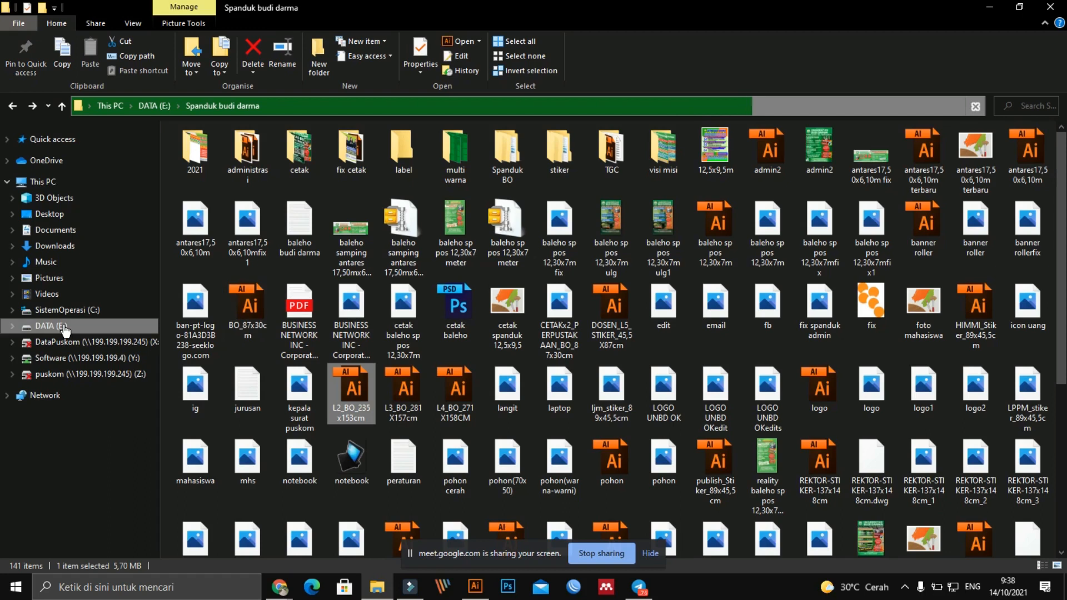
pyautogui.click(64, 327)
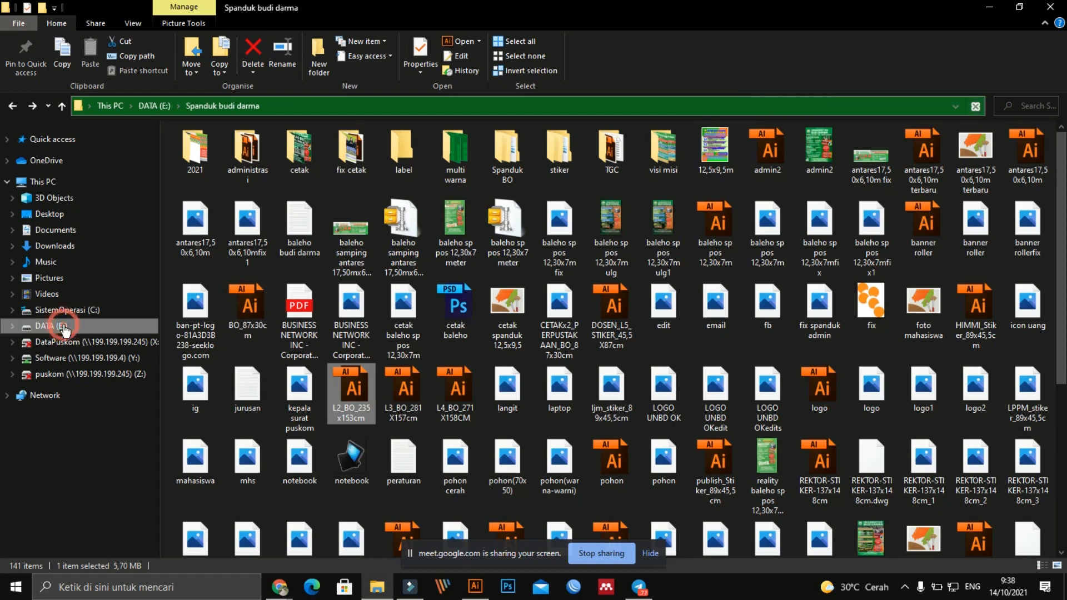
pyautogui.click(302, 291)
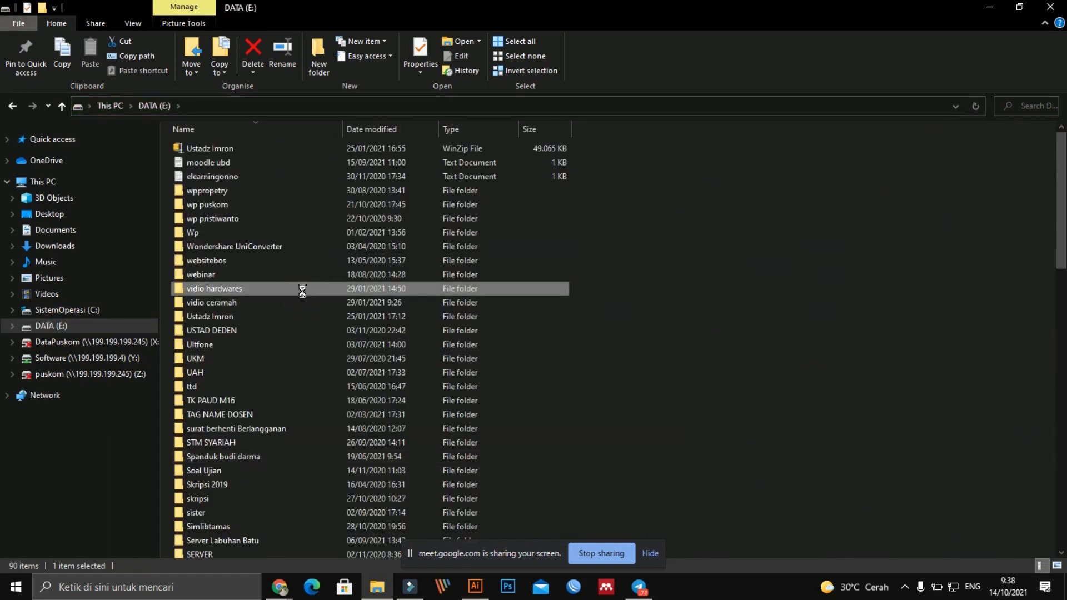
pyautogui.press('l')
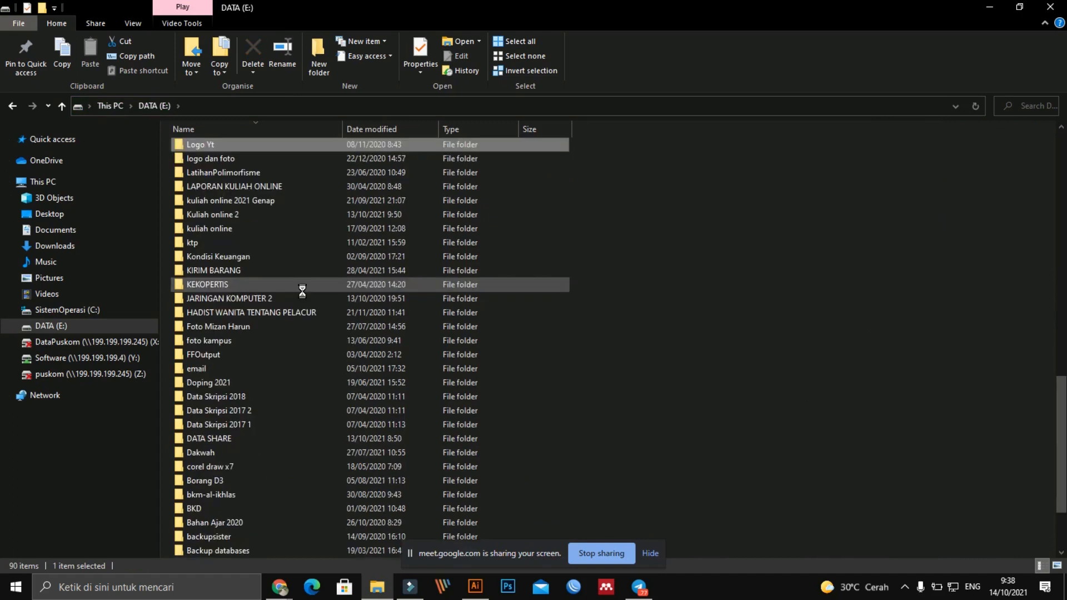
pyautogui.press('l')
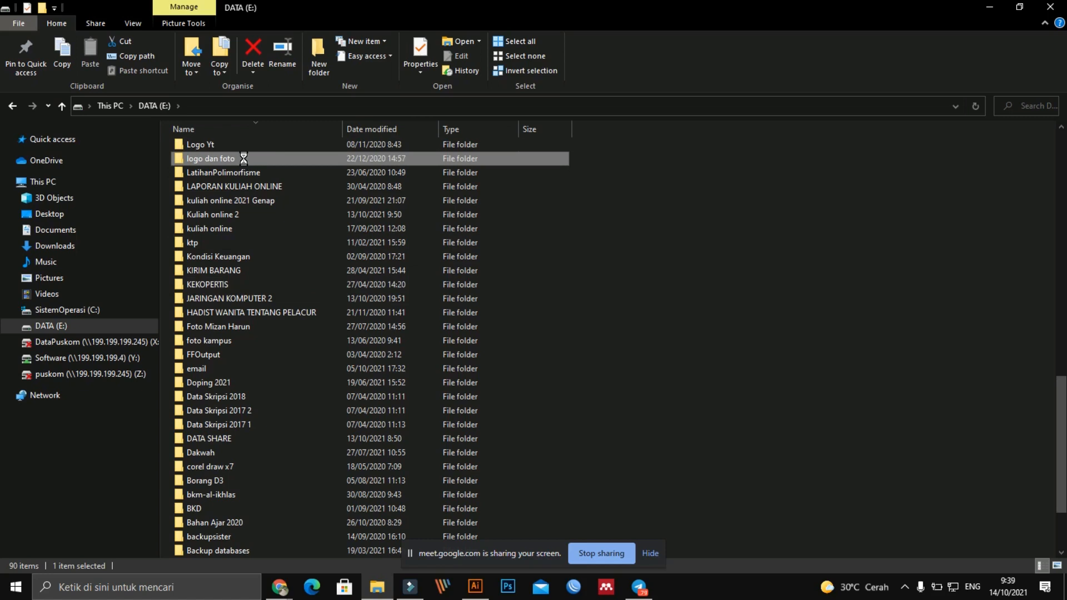
pyautogui.moveTo(243, 159)
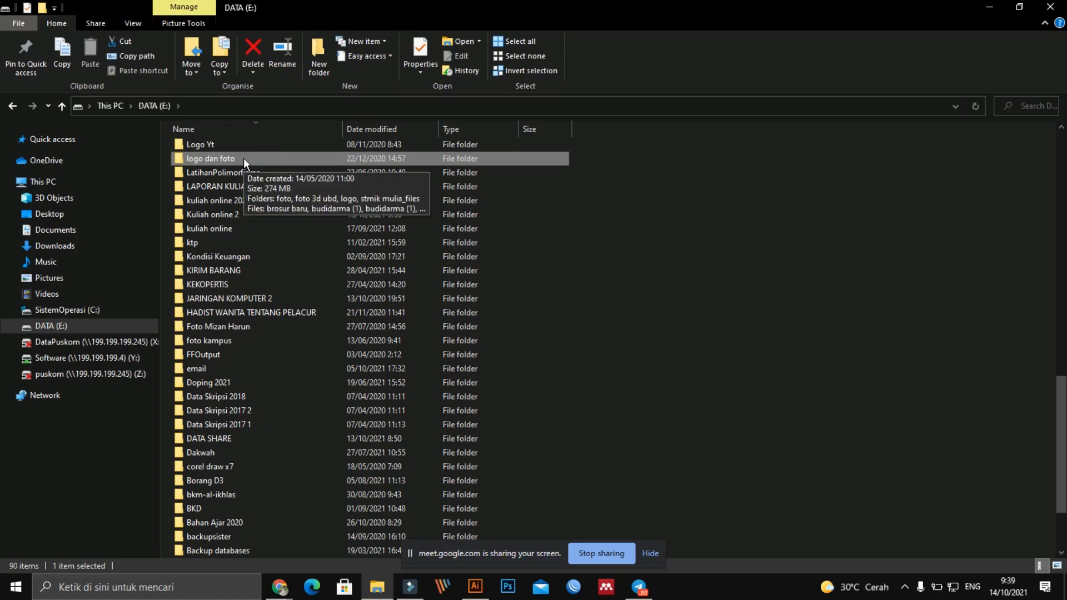
pyautogui.doubleClick(244, 158)
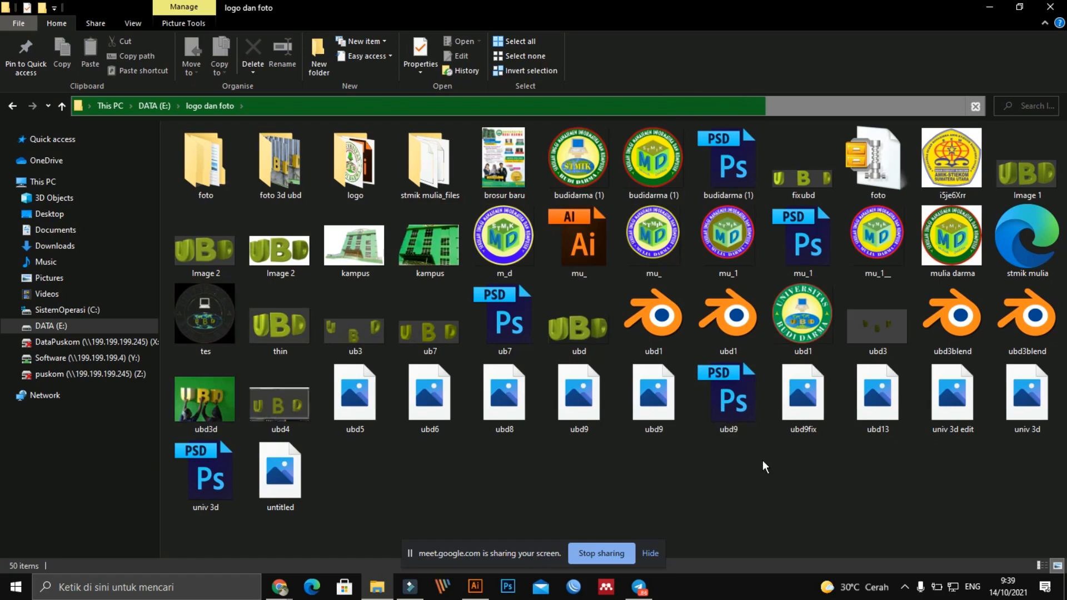
pyautogui.doubleClick(357, 165)
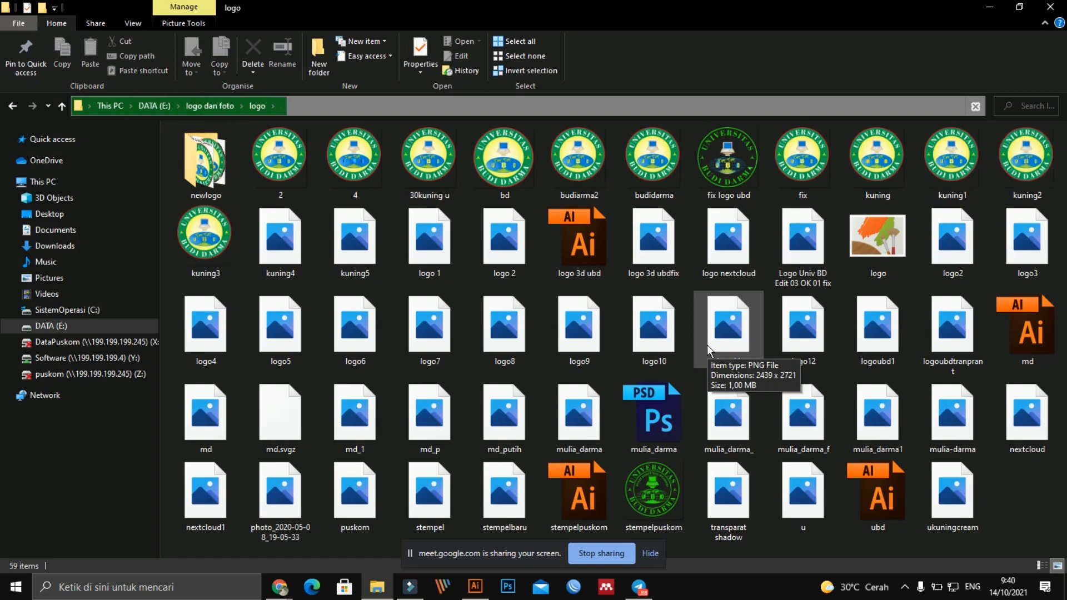
# Place the Universitas Budi Darma logo image "fix" from the logo folder into the banner in Illustrator
pyautogui.doubleClick(810, 166)
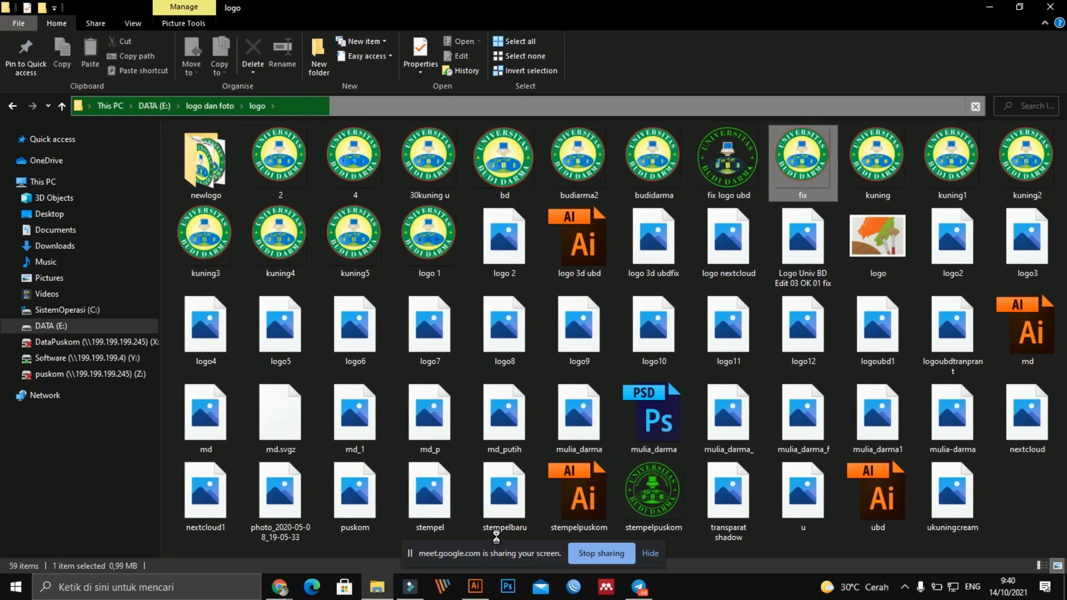
pyautogui.moveTo(473, 594)
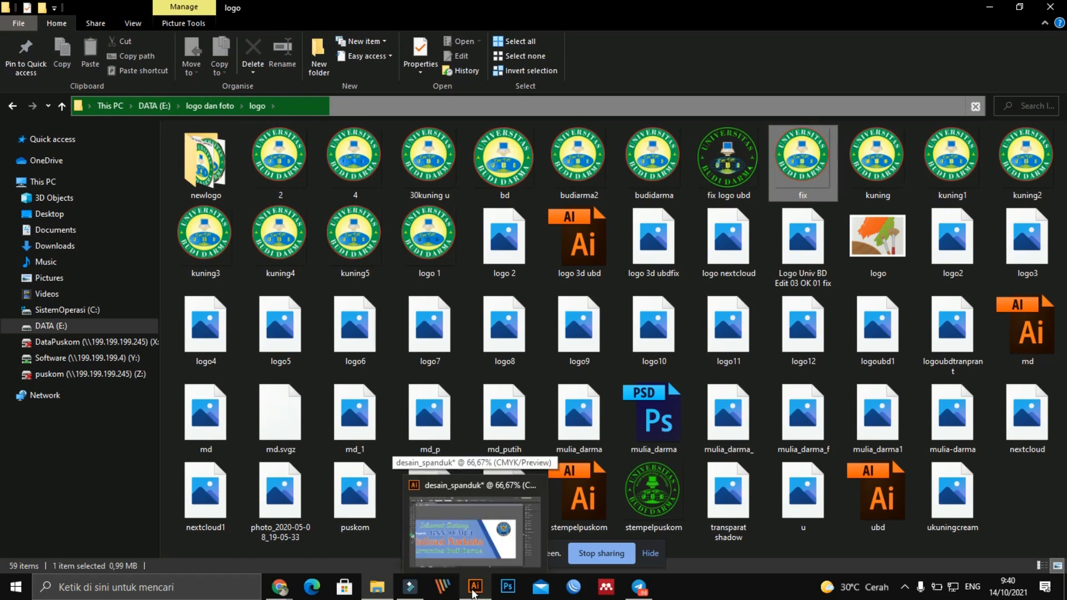
pyautogui.click(474, 594)
pyautogui.press('a')
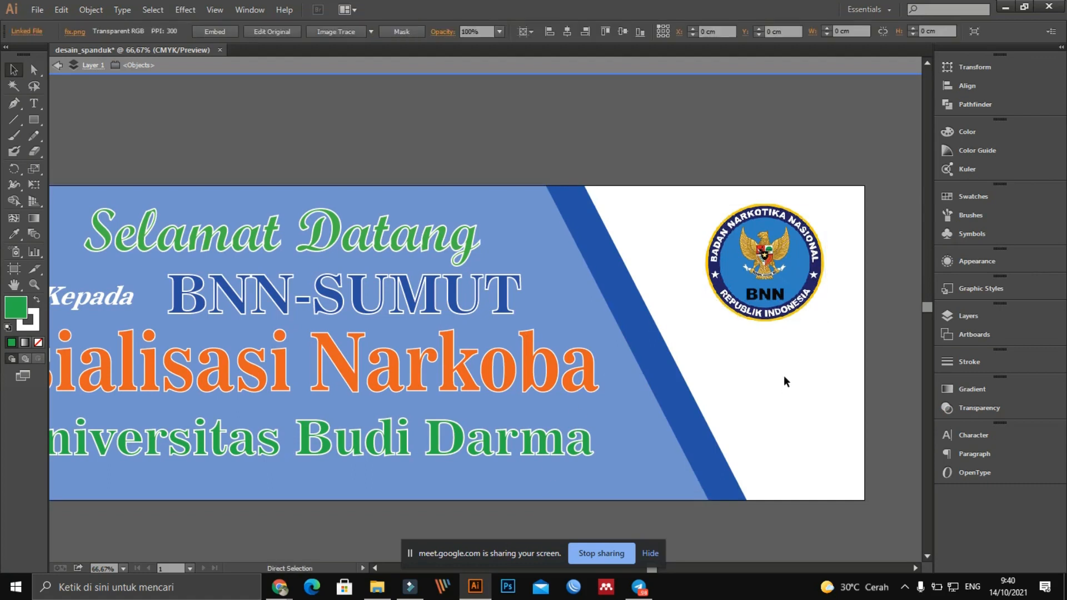
pyautogui.hotkey('ctrl', 'v')
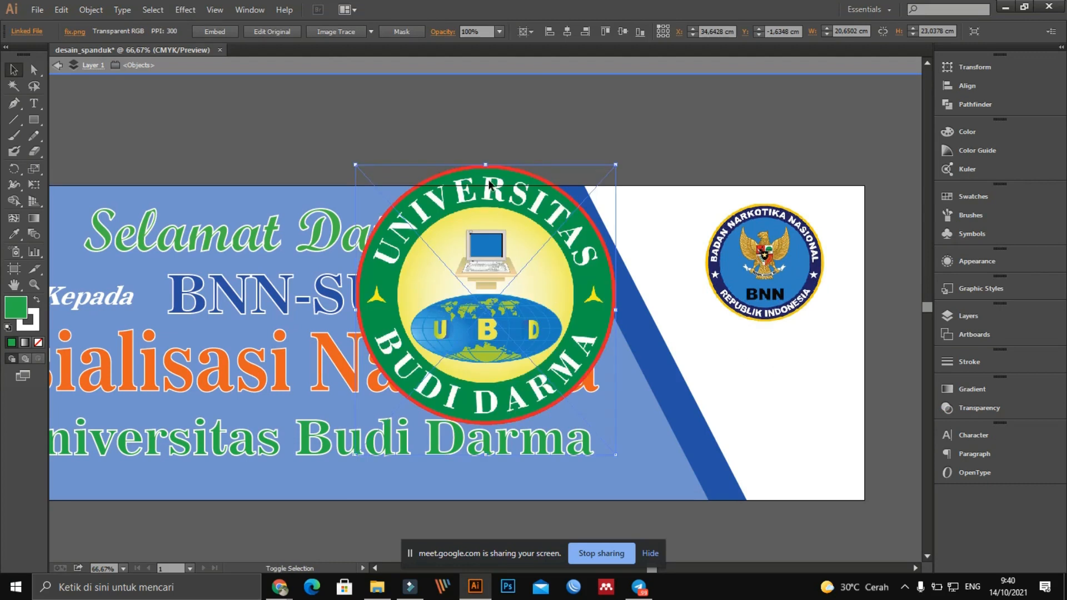
# Scale the Universitas Budi Darma logo down to about 8.3 by 9.2 cm and move it below the BNN logo
pyautogui.moveTo(487, 165); pyautogui.dragTo(486, 339)
pyautogui.moveTo(512, 381); pyautogui.dragTo(772, 384)
# Resize the Universitas Budi Darma logo to 9,52 cm wide and 9,52 cm high, matching the BNN logo's width
pyautogui.scroll(1, 770, 381)
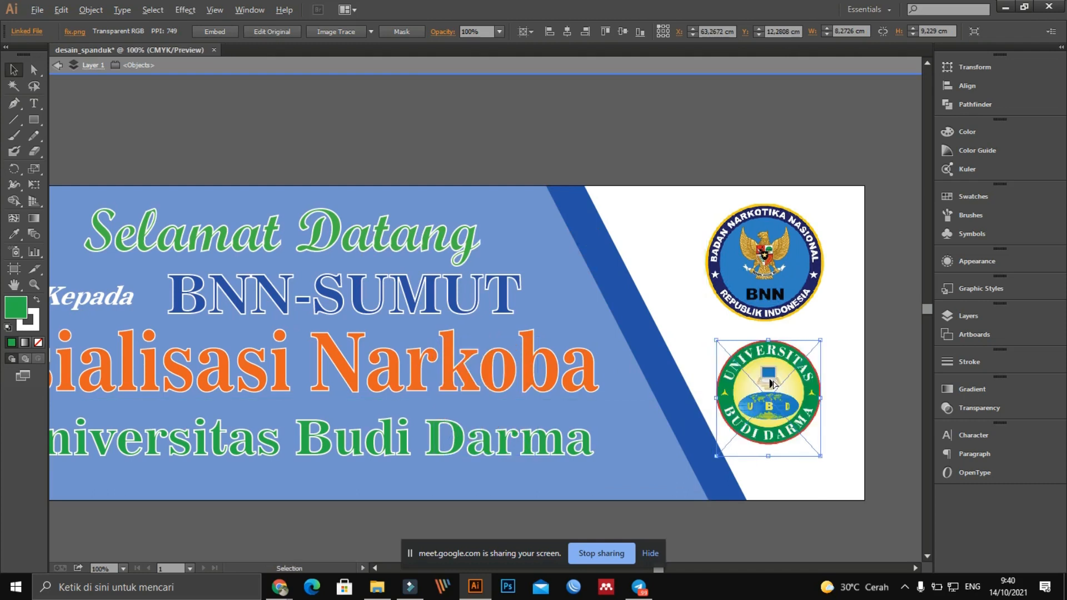
pyautogui.press('space')
pyautogui.moveTo(800, 355); pyautogui.dragTo(461, 353)
pyautogui.scroll(-4, 458, 378)
pyautogui.scroll(6, 548, 309)
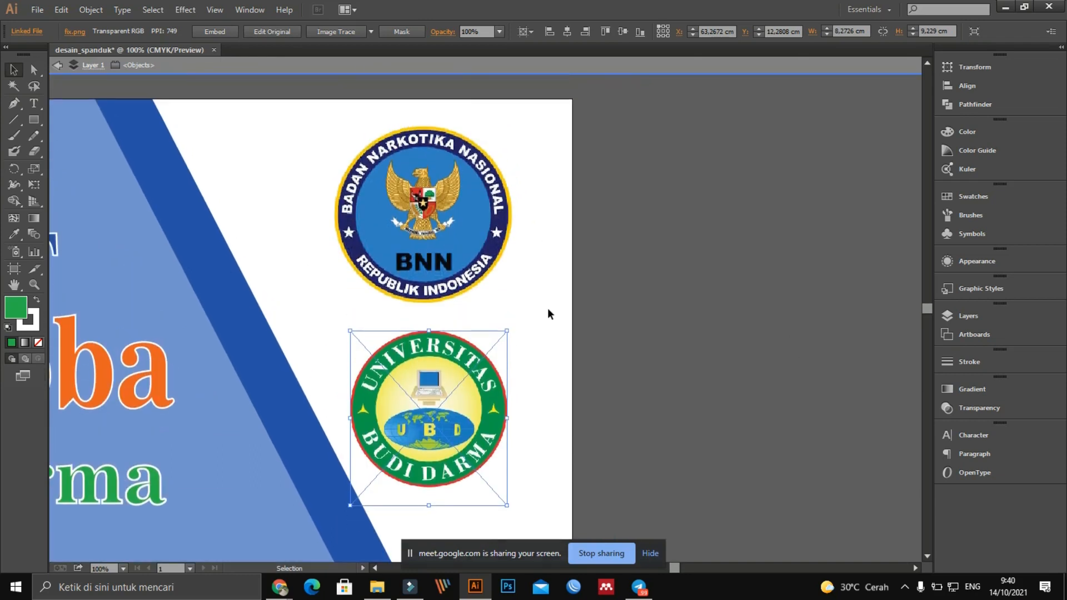
pyautogui.click(420, 258)
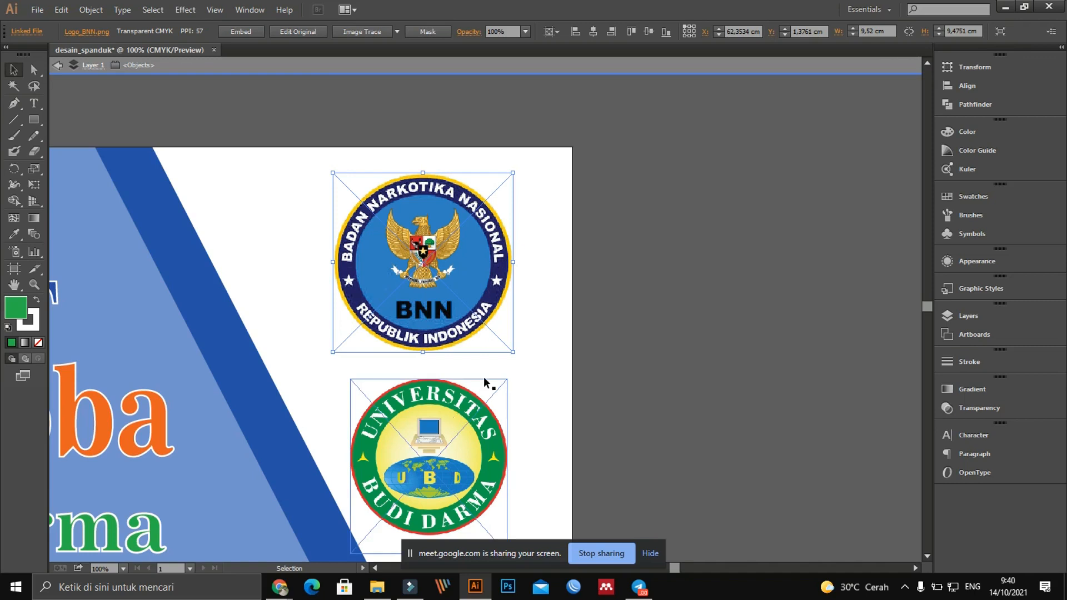
pyautogui.click(892, 31)
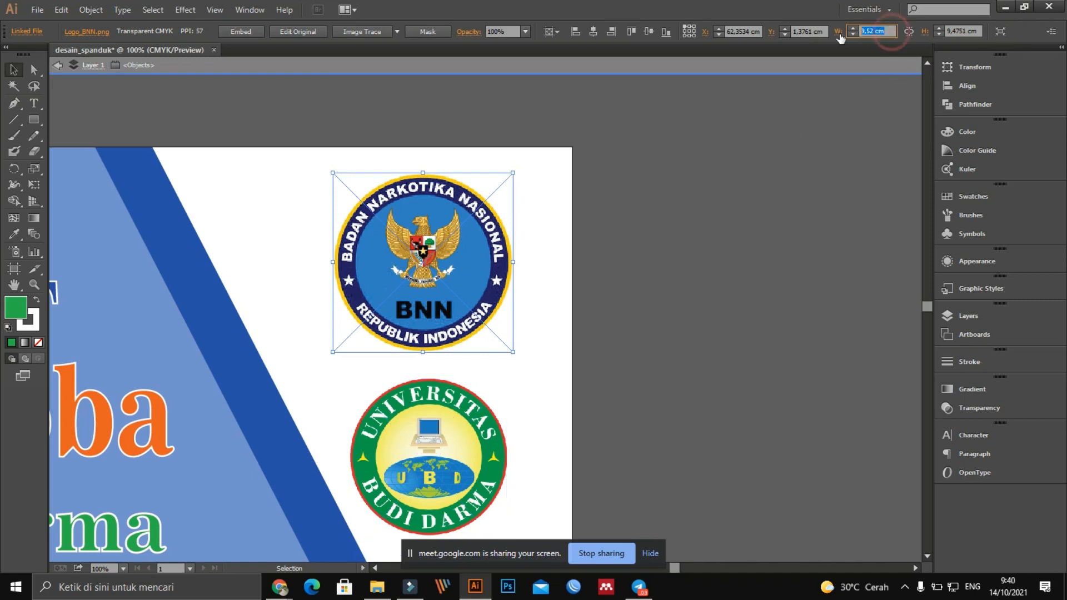
pyautogui.click(492, 408)
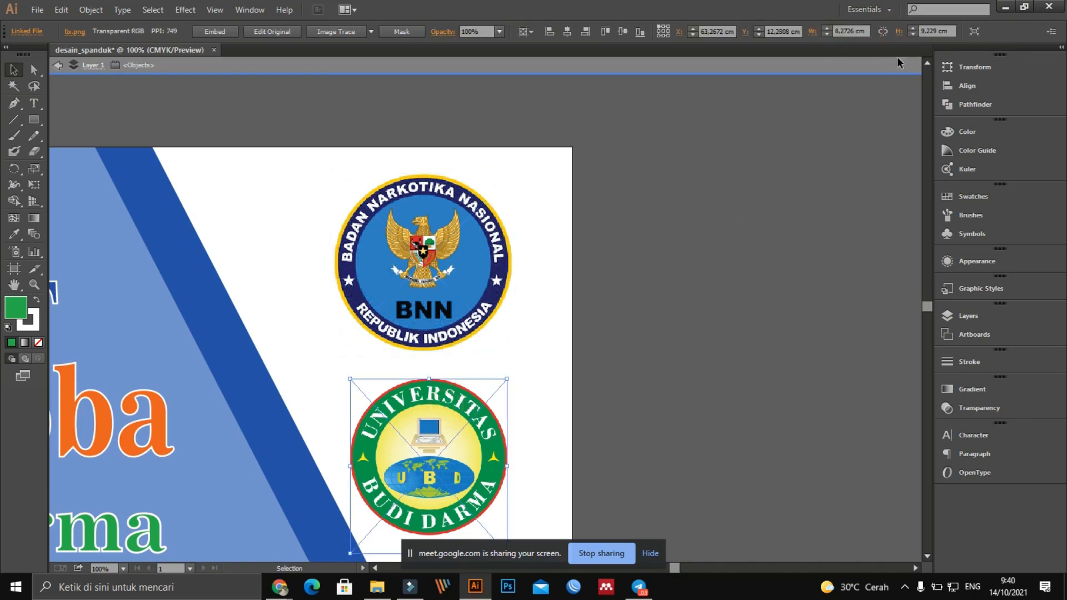
pyautogui.click(867, 31)
pyautogui.write('9,52')
pyautogui.click(950, 31)
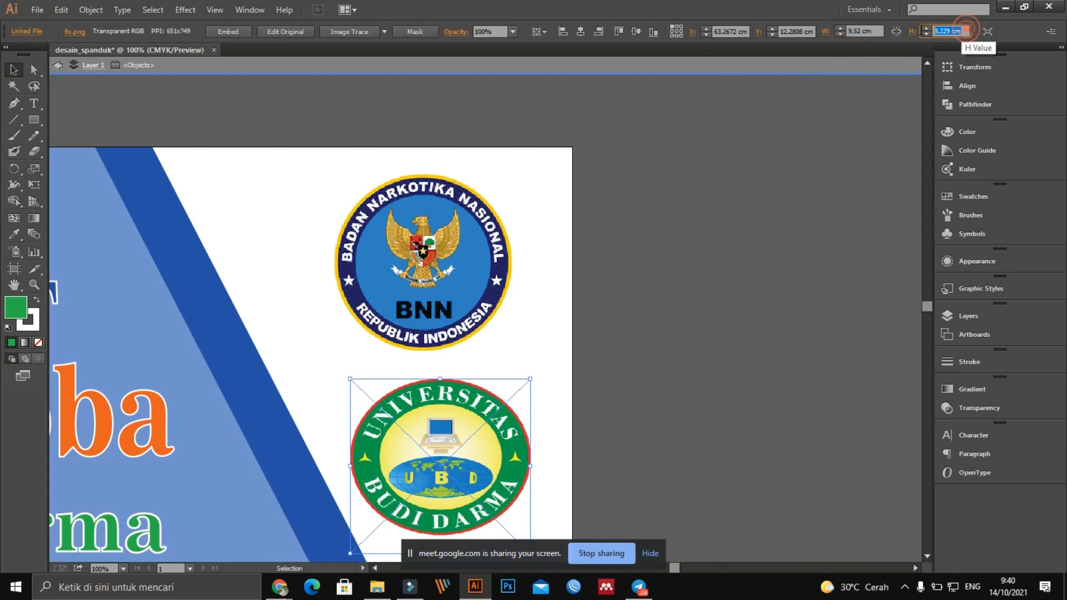
pyautogui.write('9,52 cm')
pyautogui.press('Return')
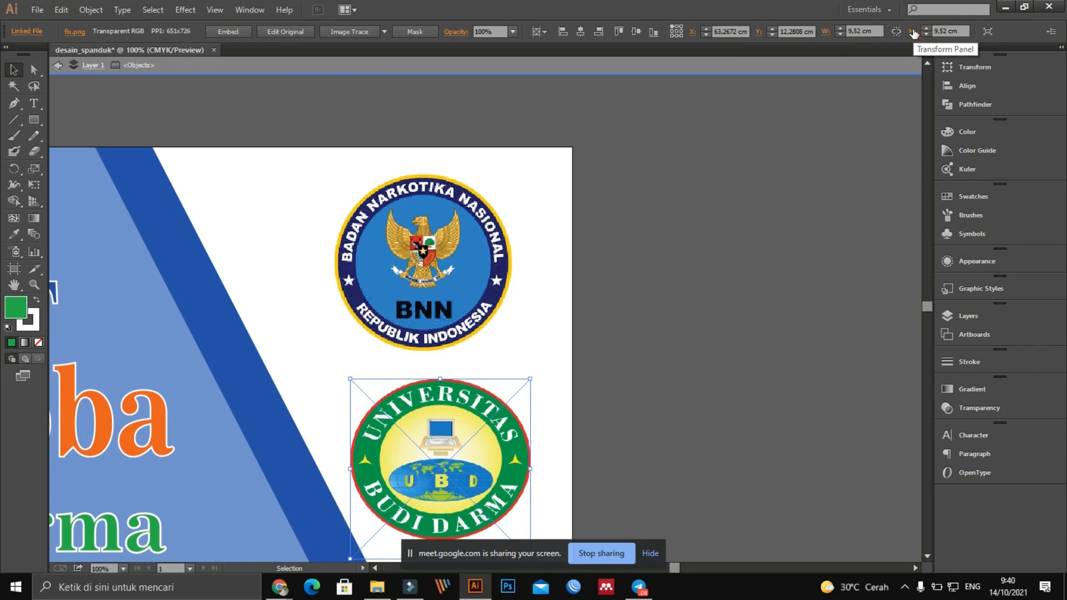
# Stretch the Universitas Budi Darma logo vertically to a height of about 10.65 cm so its emblem is round
pyautogui.scroll(-2, 579, 386)
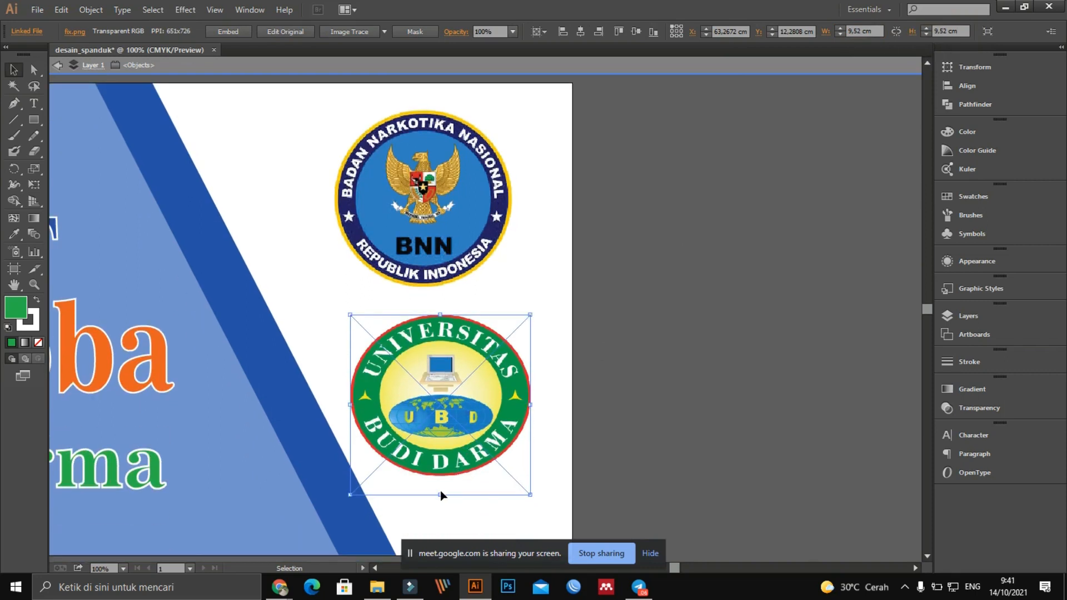
pyautogui.moveTo(440, 494); pyautogui.dragTo(444, 512)
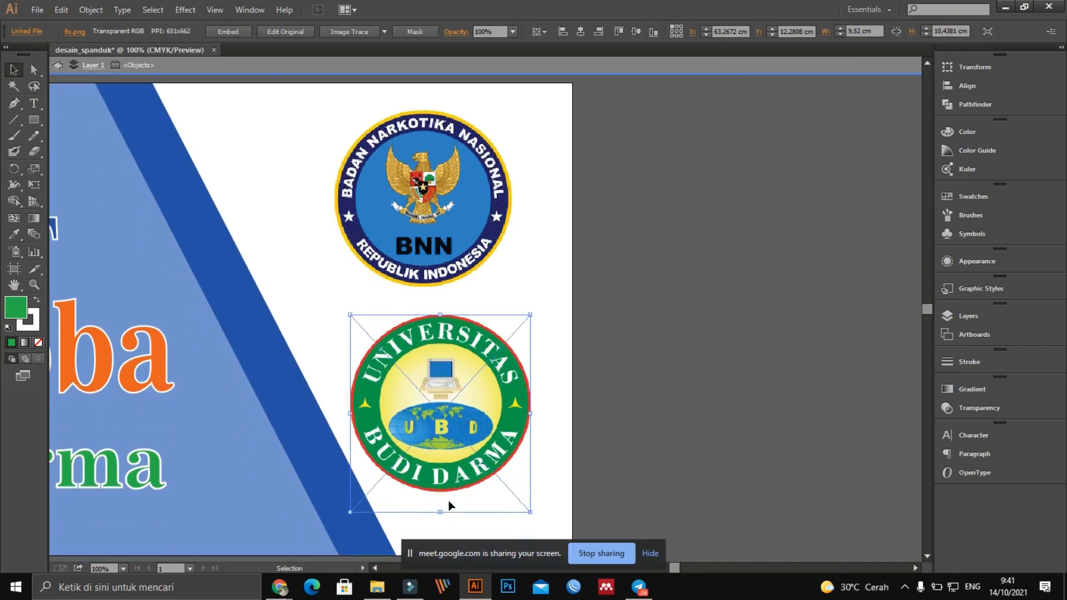
pyautogui.moveTo(441, 516); pyautogui.dragTo(439, 517)
pyautogui.click(625, 406)
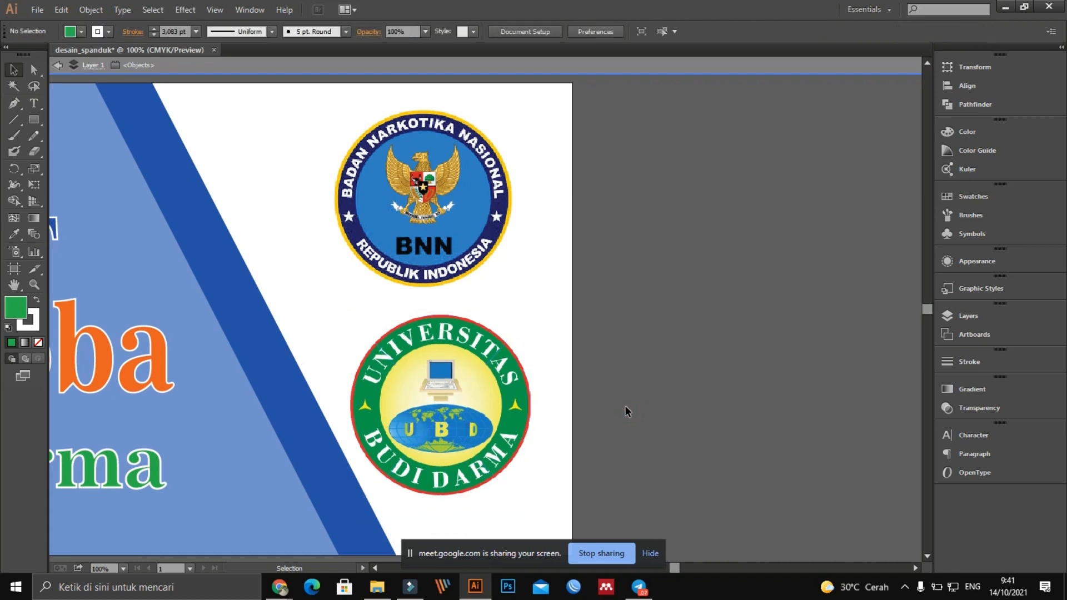
# Try a staggered layout with the BNN logo close to the diagonal stripe and the Universitas Budi Darma logo diagonally below it
pyautogui.hotkey('ctrl', '-')
pyautogui.click(506, 274)
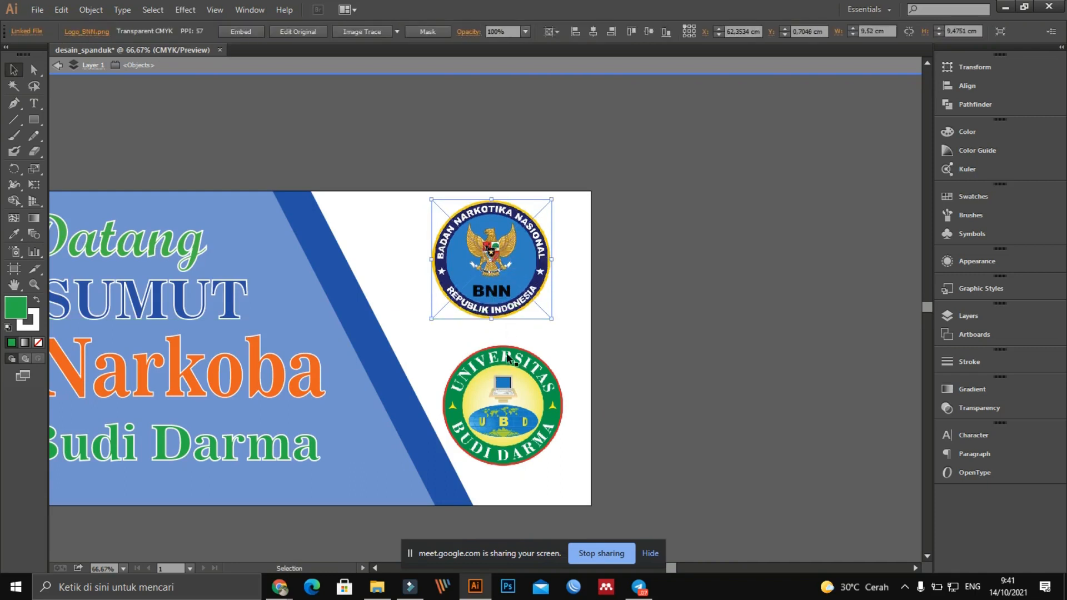
pyautogui.moveTo(498, 266); pyautogui.dragTo(439, 266)
pyautogui.moveTo(523, 396); pyautogui.dragTo(511, 391)
pyautogui.moveTo(447, 265); pyautogui.dragTo(443, 264)
pyautogui.moveTo(486, 400); pyautogui.dragTo(478, 400)
pyautogui.moveTo(439, 279); pyautogui.dragTo(445, 279)
pyautogui.moveTo(482, 396); pyautogui.dragTo(499, 400)
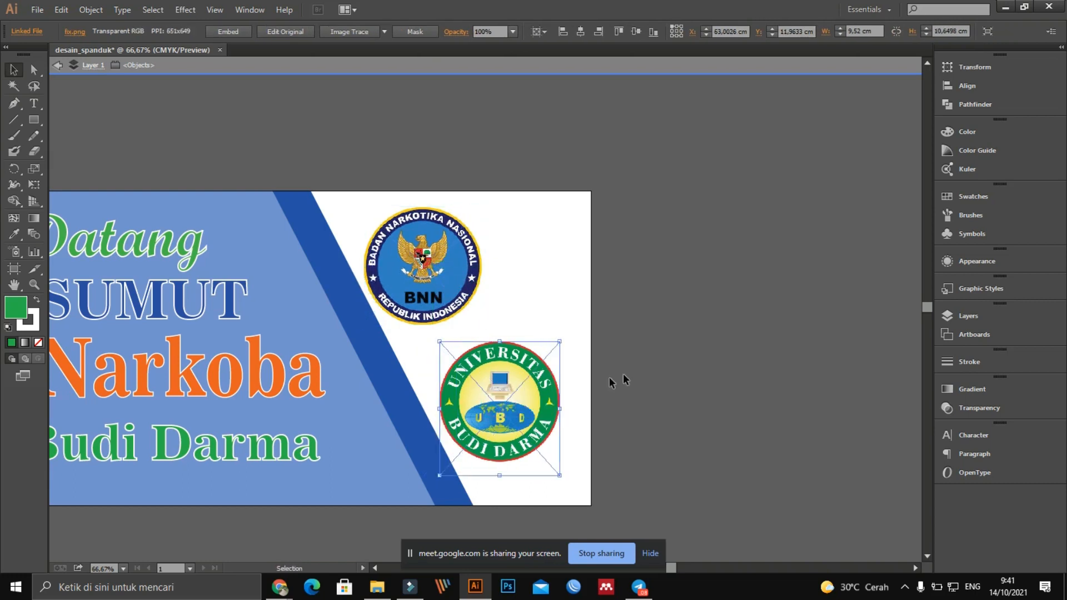
pyautogui.click(642, 370)
pyautogui.hotkey('ctrl', '-')
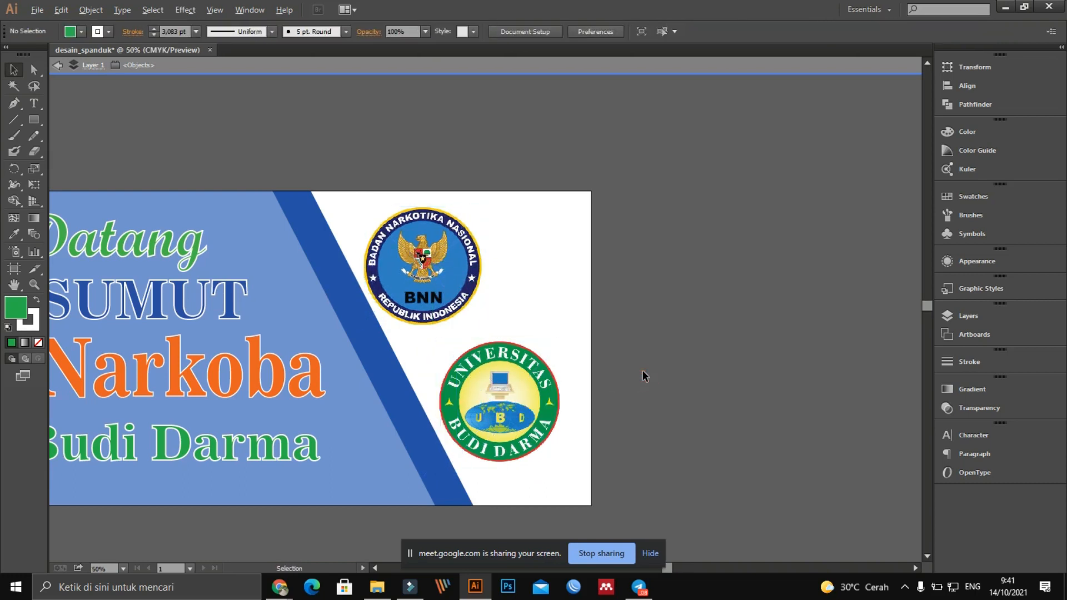
pyautogui.hotkey('ctrl', '-')
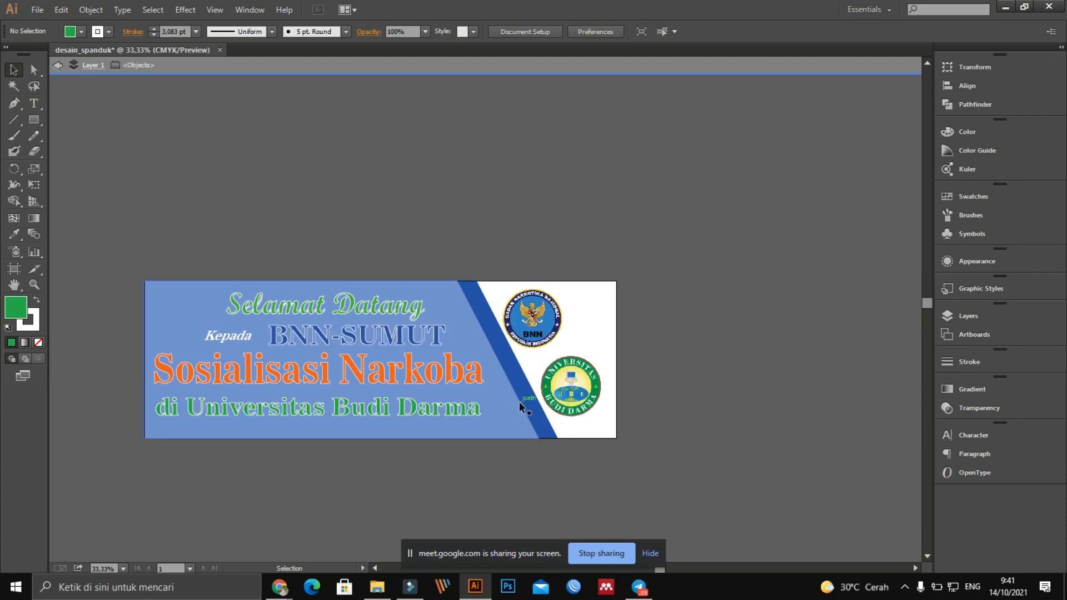
# Move the BNN logo away from the stripe to sit directly above the Universitas Budi Darma logo
pyautogui.scroll(1, 468, 436)
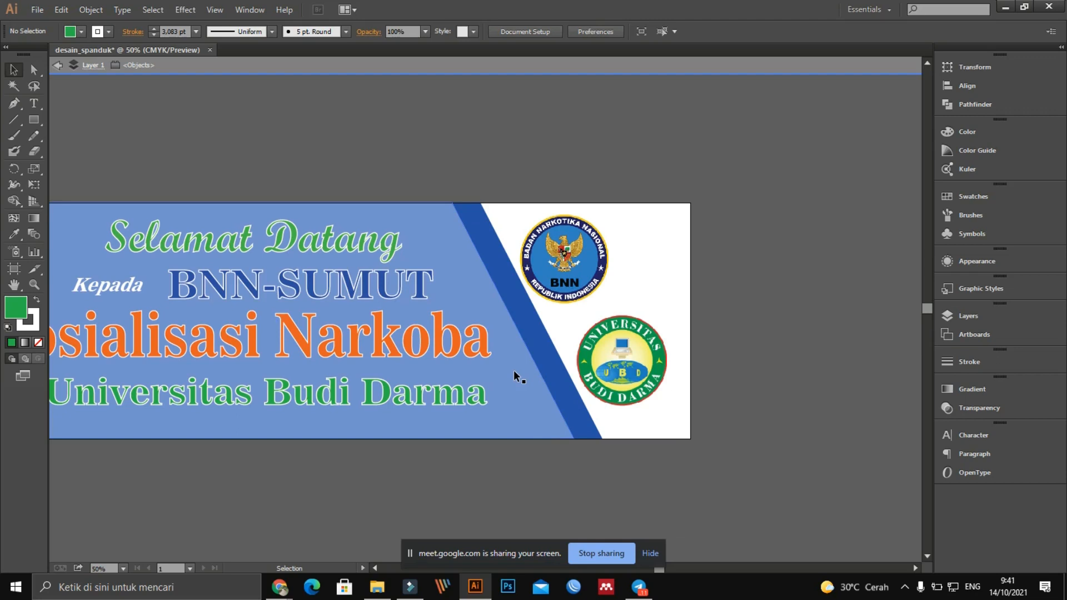
pyautogui.moveTo(477, 359); pyautogui.dragTo(632, 357)
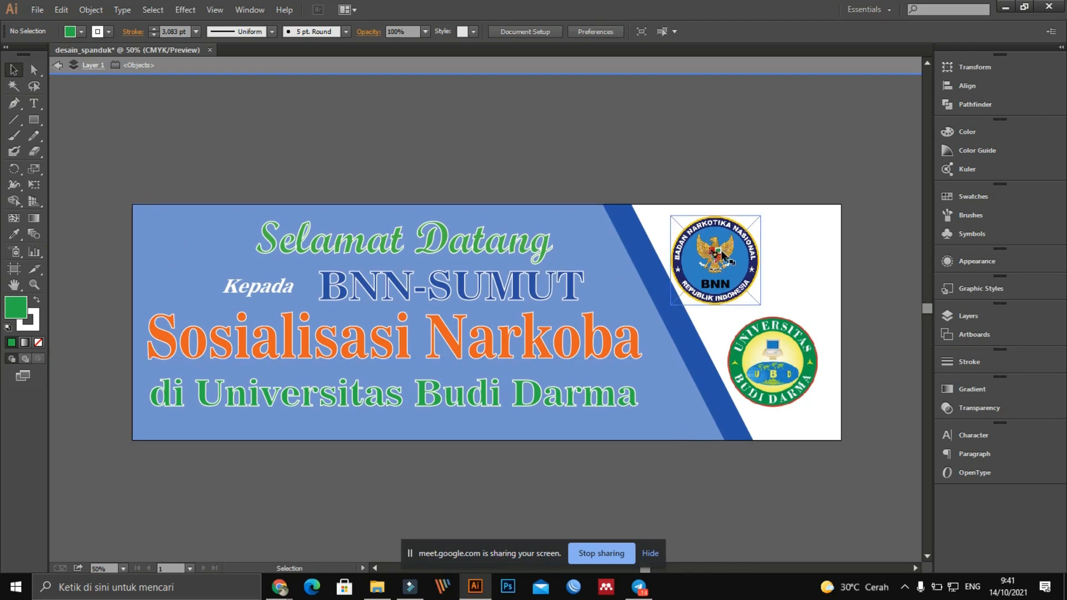
pyautogui.moveTo(732, 258); pyautogui.dragTo(774, 265)
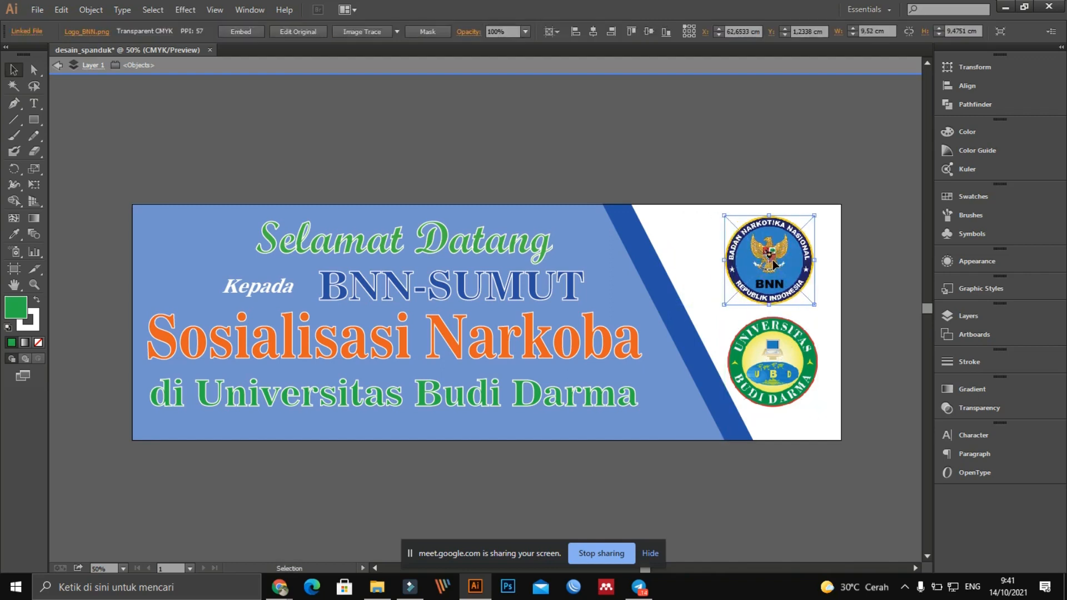
pyautogui.click(752, 171)
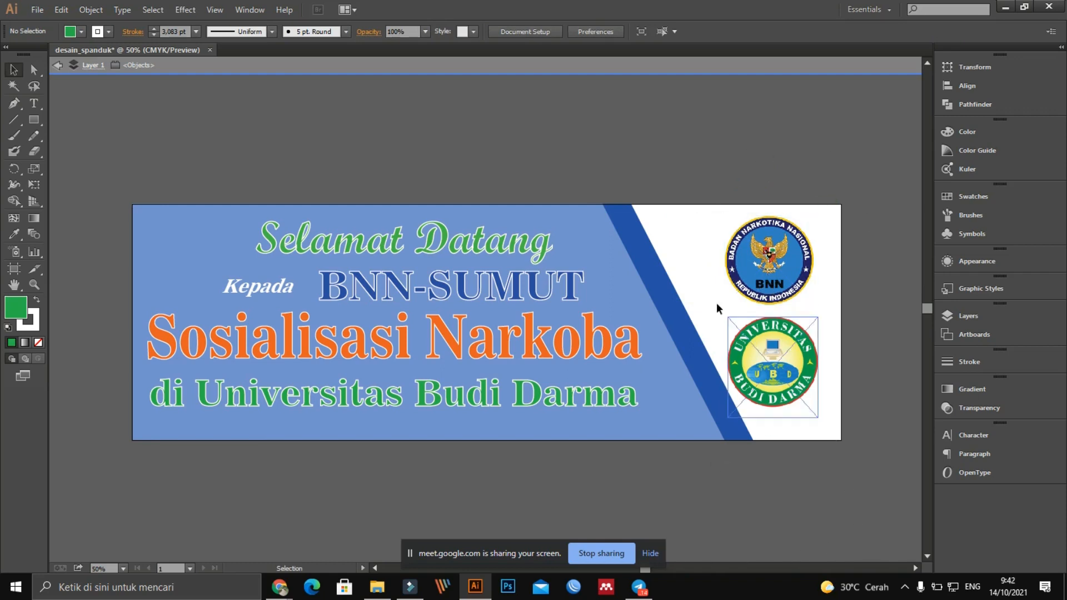
# Try the reversed logo order, with the Universitas Budi Darma logo above the BNN logo
pyautogui.moveTo(788, 370); pyautogui.dragTo(754, 236)
pyautogui.moveTo(795, 278); pyautogui.dragTo(782, 345)
pyautogui.moveTo(755, 250); pyautogui.dragTo(767, 259)
pyautogui.moveTo(784, 335); pyautogui.dragTo(783, 354)
# Stack the logos with BNN at about Y 1.34 cm and Universitas Budi Darma beneath it at about Y 11.57 cm
pyautogui.moveTo(773, 273); pyautogui.dragTo(820, 338)
pyautogui.moveTo(748, 354); pyautogui.dragTo(754, 223)
pyautogui.moveTo(803, 309); pyautogui.dragTo(785, 340)
pyautogui.moveTo(781, 264); pyautogui.dragTo(781, 283)
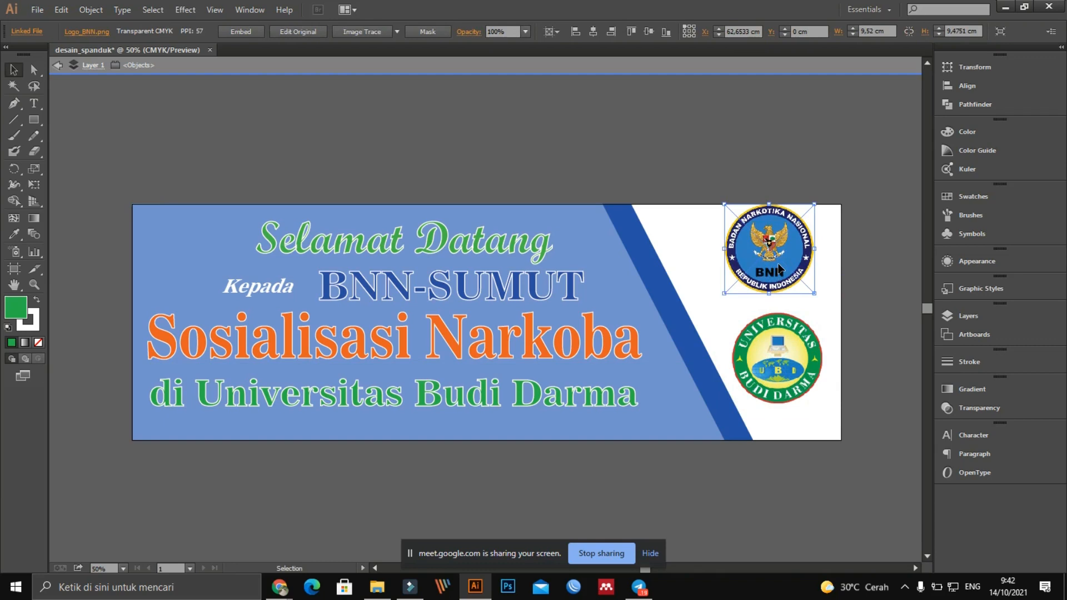
pyautogui.moveTo(771, 256); pyautogui.dragTo(770, 270)
pyautogui.click(848, 318)
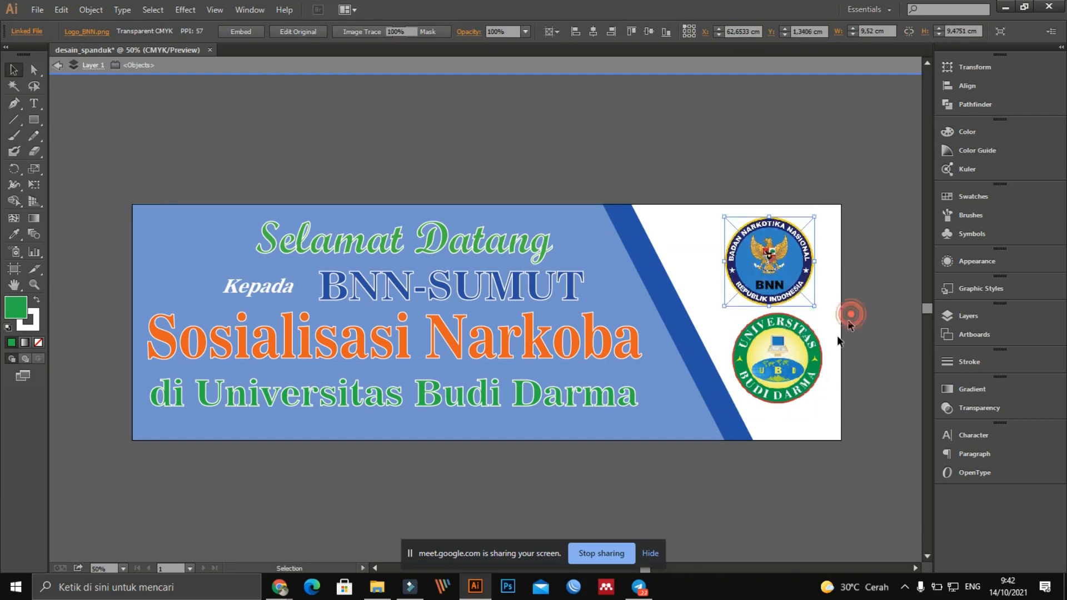
pyautogui.moveTo(798, 364); pyautogui.dragTo(789, 359)
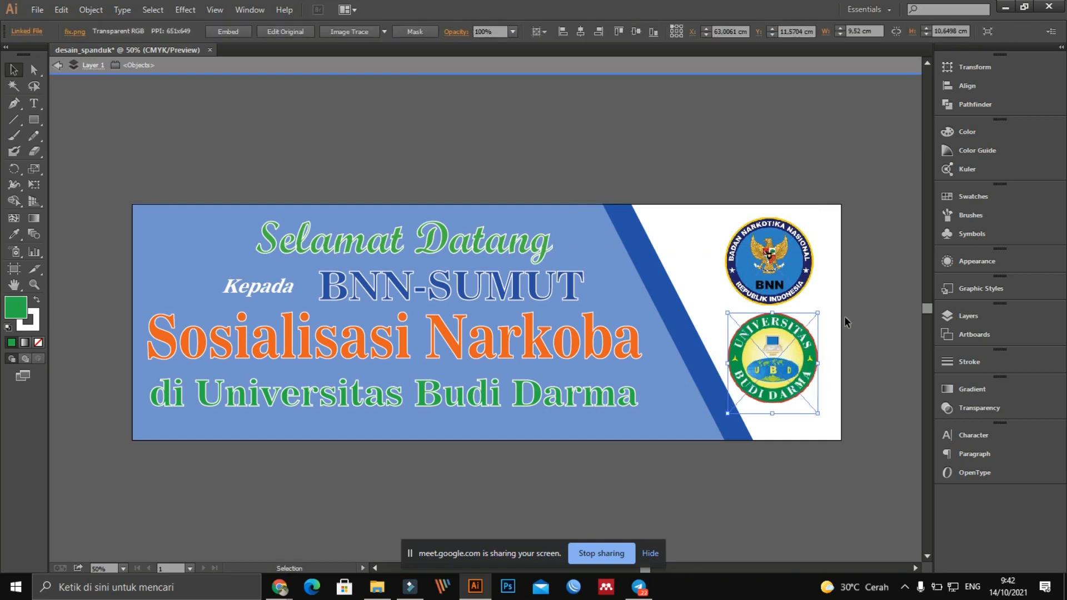
# Remove the stroke from the Selamat Datang, BNN-SUMUT, Sosialisasi Narkoba and di Universitas Budi Darma text lines
pyautogui.scroll(-1, 845, 316)
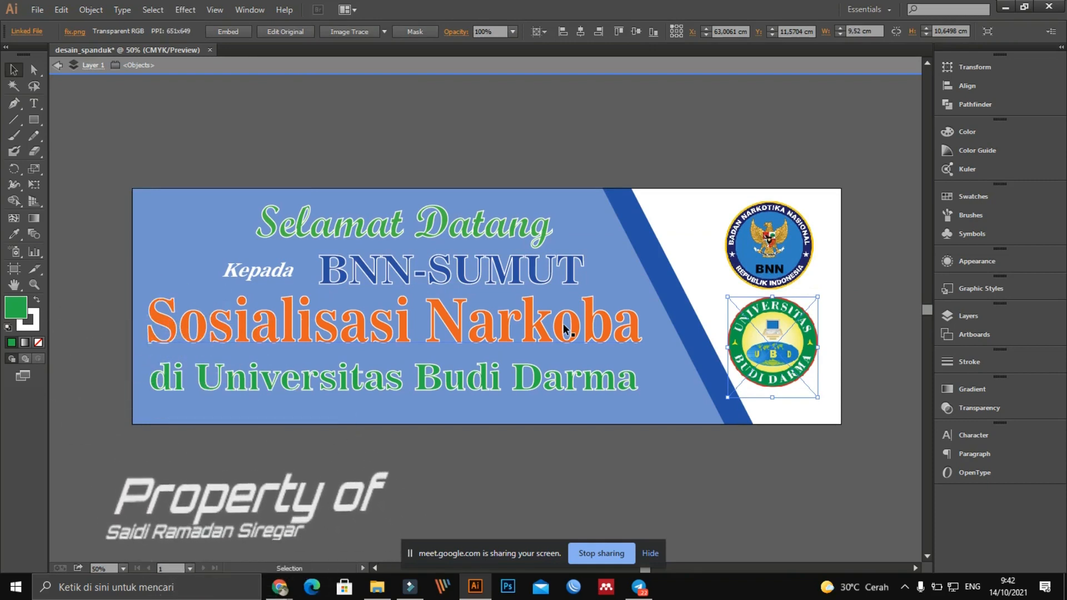
pyautogui.click(706, 165)
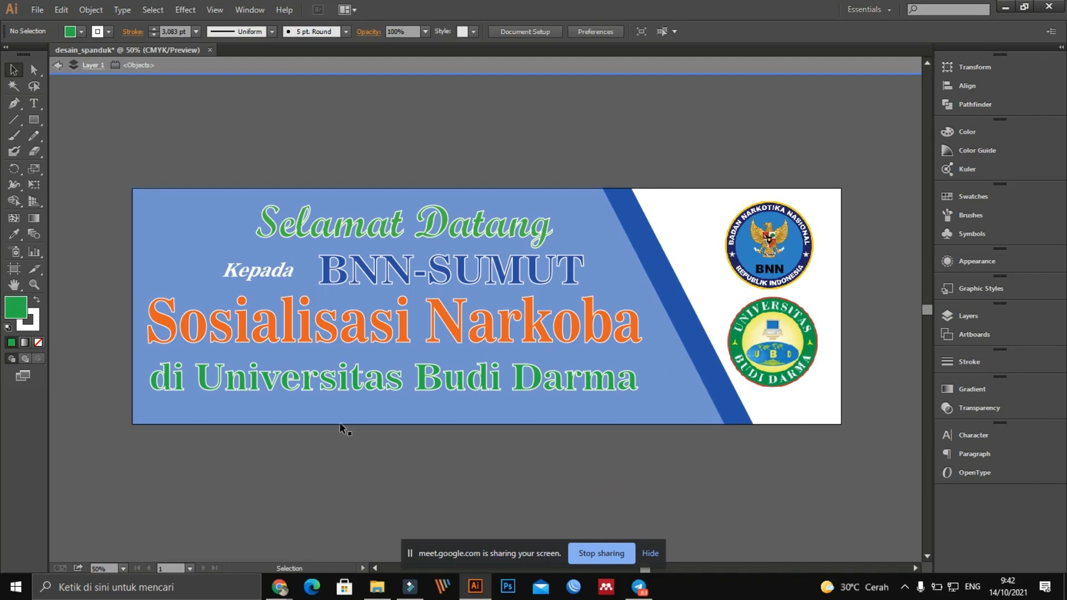
pyautogui.click(327, 382)
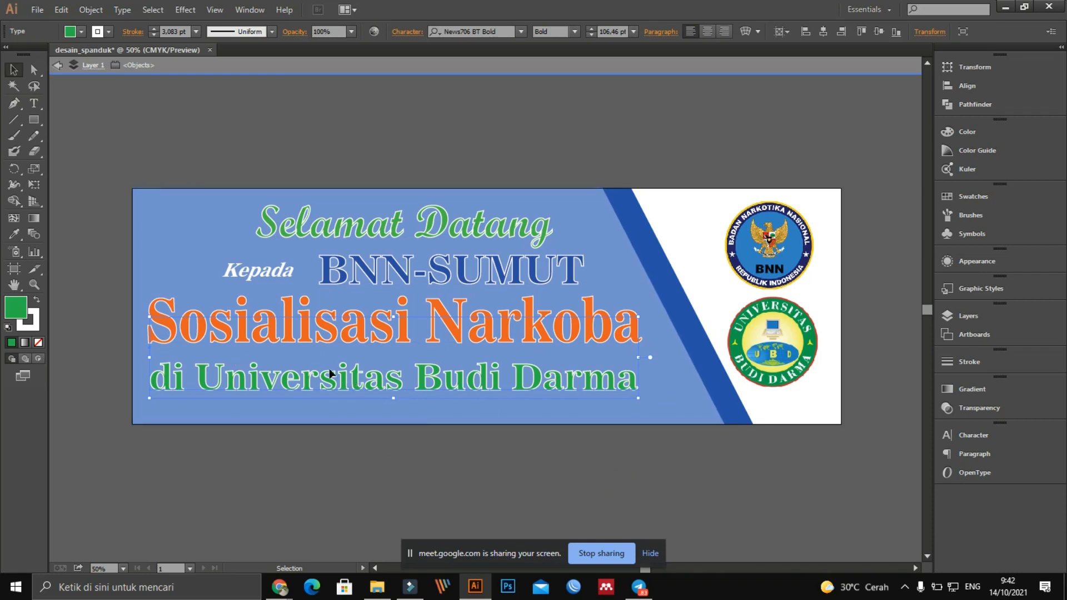
pyautogui.click(398, 228)
pyautogui.keyDown('shift'); pyautogui.click(371, 276); pyautogui.keyUp('shift')
pyautogui.keyDown('shift'); pyautogui.click(376, 319); pyautogui.keyUp('shift')
pyautogui.keyDown('shift'); pyautogui.click(387, 374); pyautogui.keyUp('shift')
pyautogui.click(35, 318)
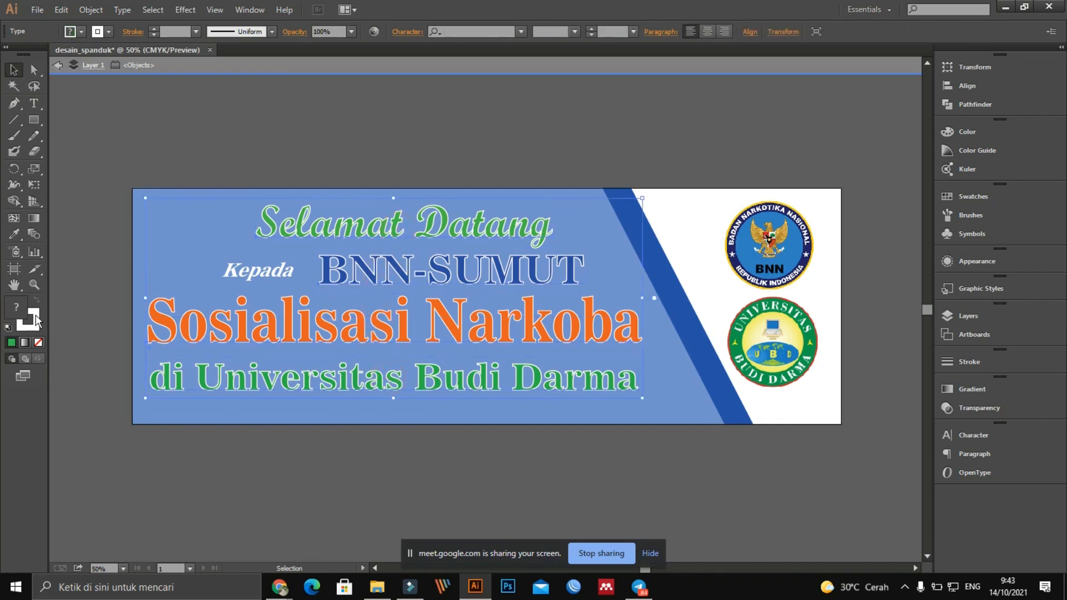
pyautogui.click(39, 343)
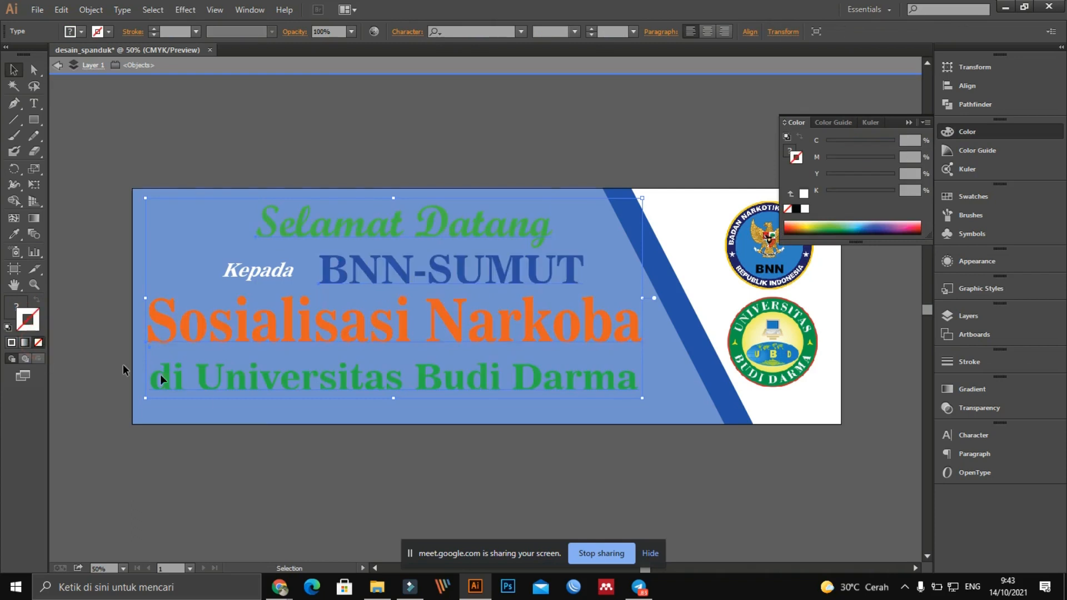
pyautogui.click(396, 445)
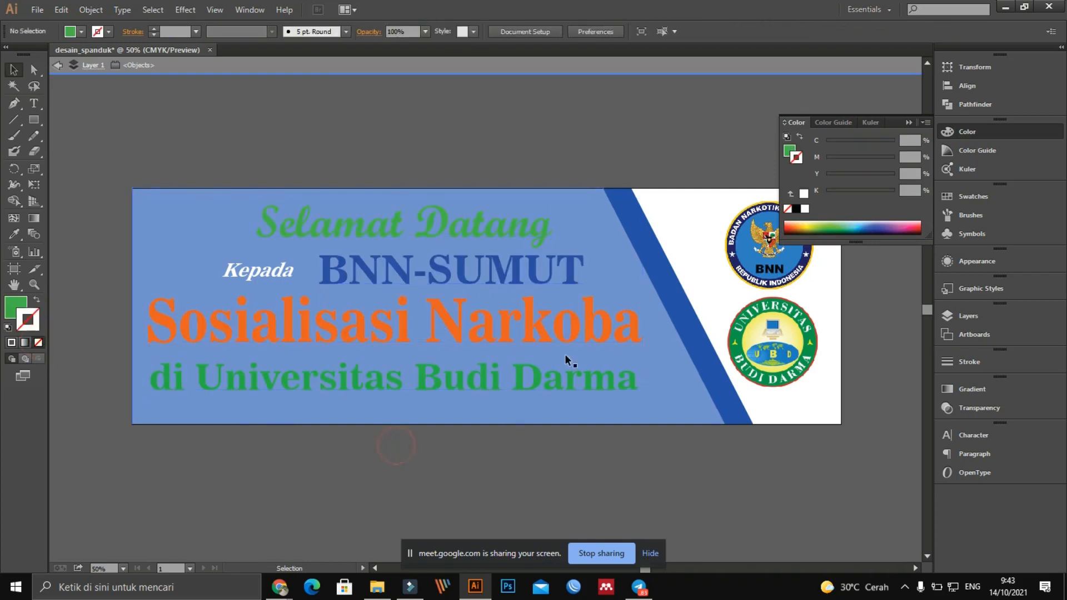
pyautogui.click(907, 123)
# Try a white stroke on the Selamat Datang text and undo it
pyautogui.click(414, 221)
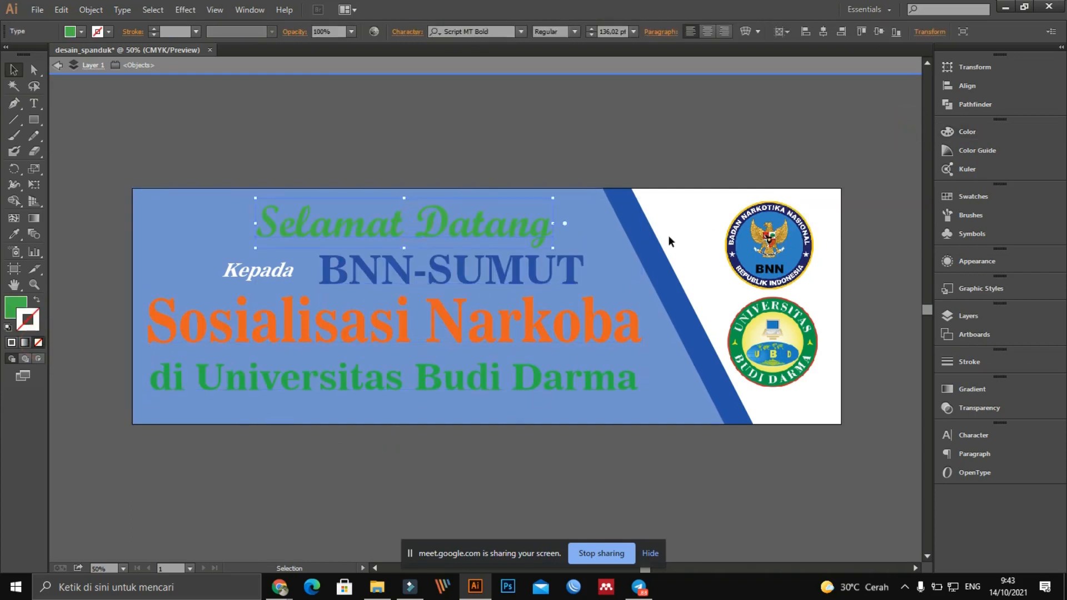
pyautogui.click(970, 196)
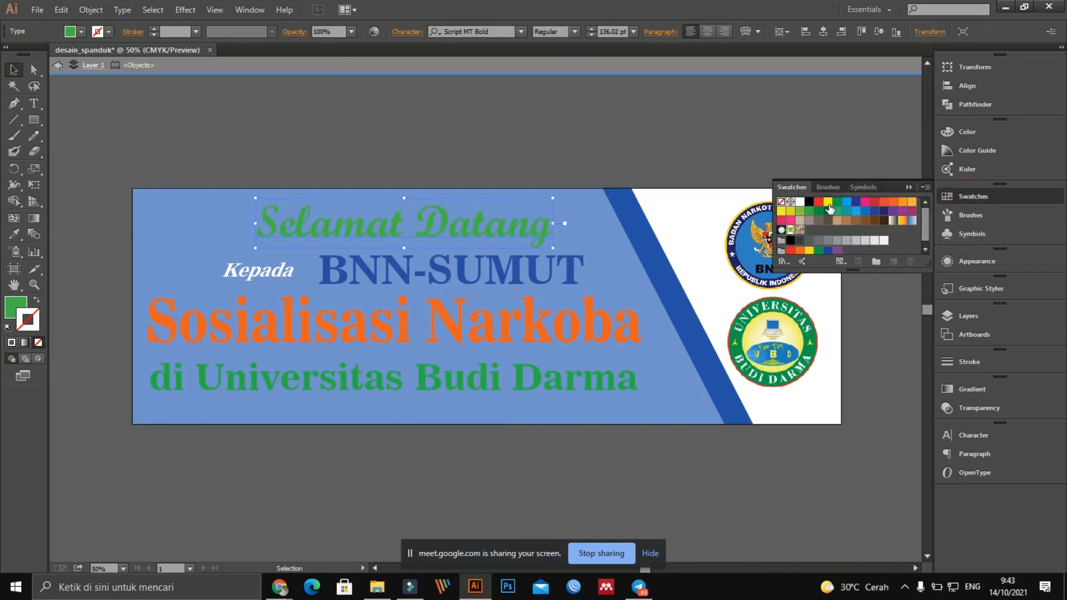
pyautogui.click(800, 202)
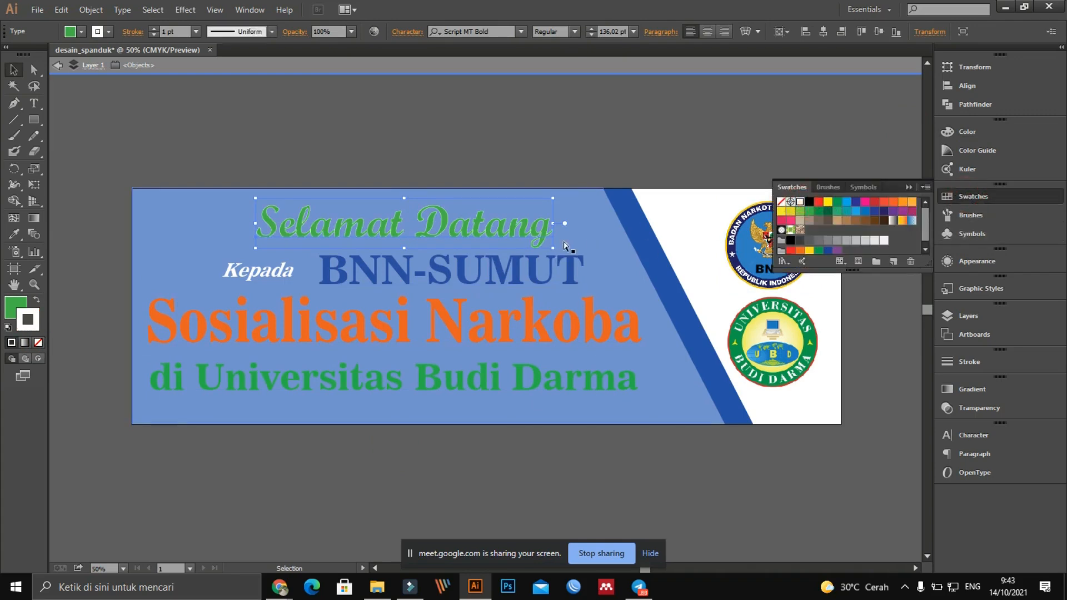
pyautogui.hotkey('ctrl', 'z')
# Fill the Selamat Datang, BNN-SUMUT, Sosialisasi Narkoba and di Universitas Budi Darma lines with white
pyautogui.click(18, 307)
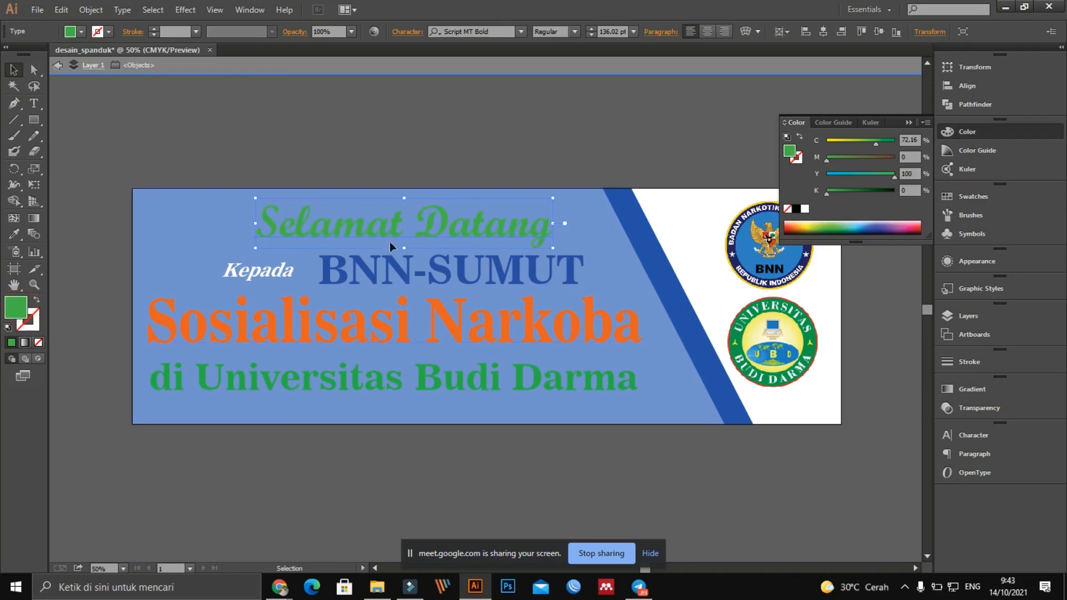
pyautogui.keyDown('shift'); pyautogui.click(436, 278); pyautogui.keyUp('shift')
pyautogui.keyDown('shift'); pyautogui.click(435, 319); pyautogui.keyUp('shift')
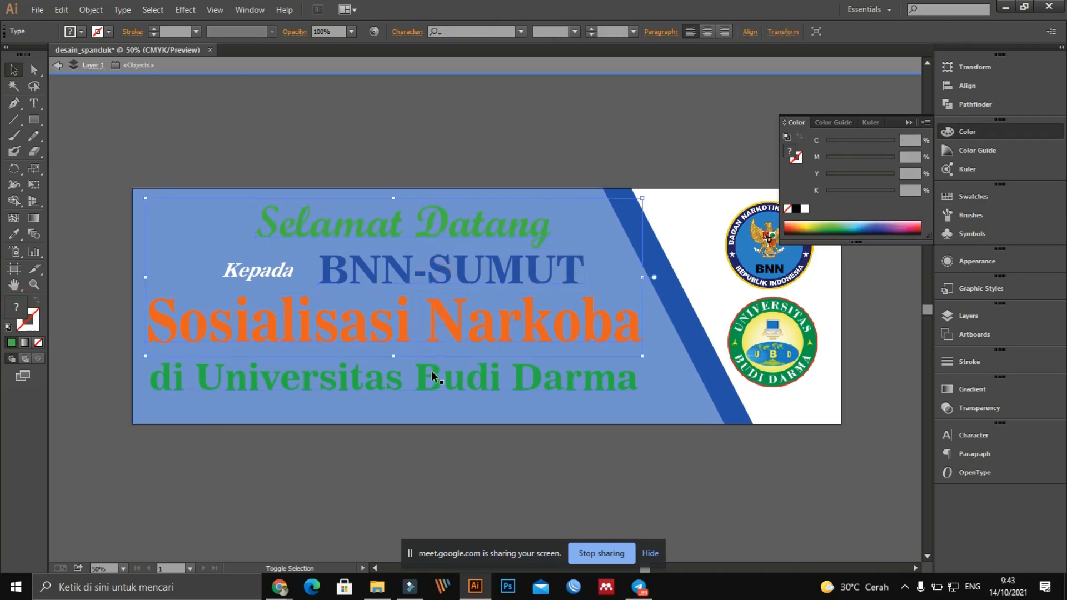
pyautogui.click(805, 210)
pyautogui.click(369, 137)
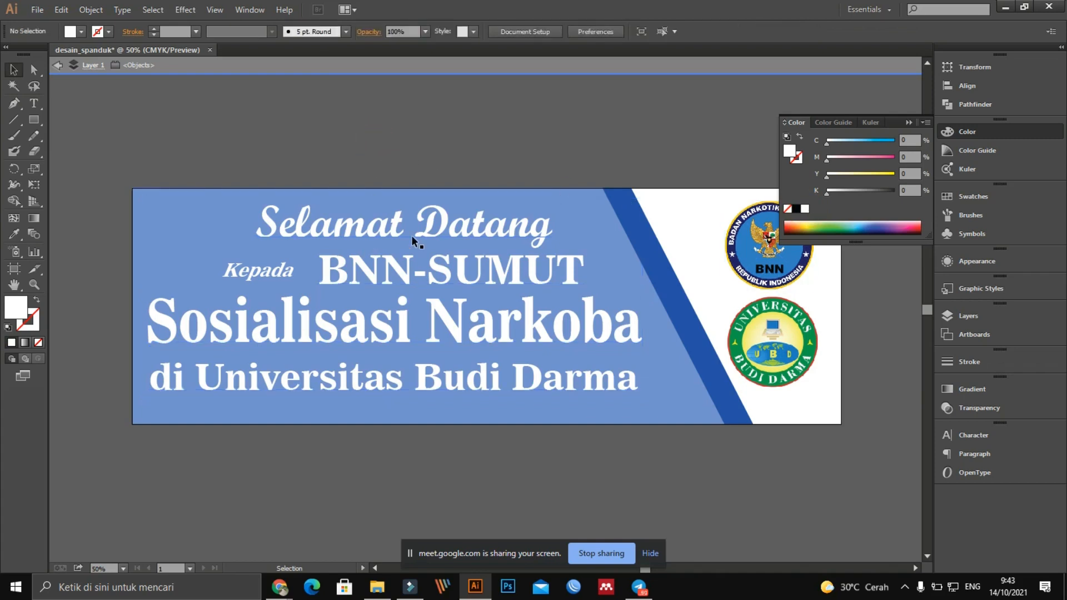
# Try black, blue, green and purple fills on all of the banner's text lines
pyautogui.scroll(1, 412, 235)
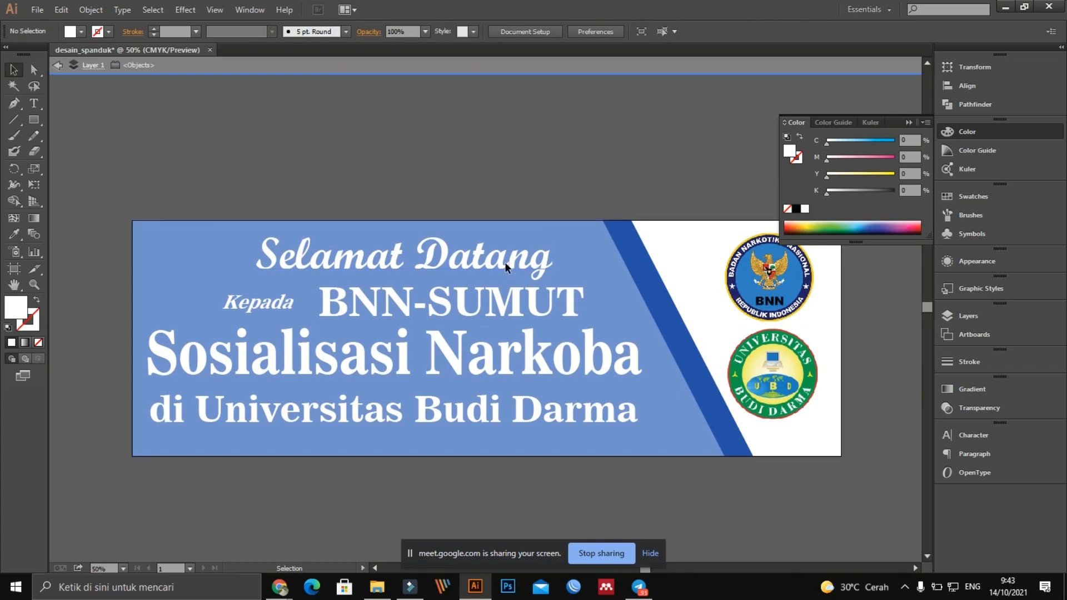
pyautogui.click(495, 290)
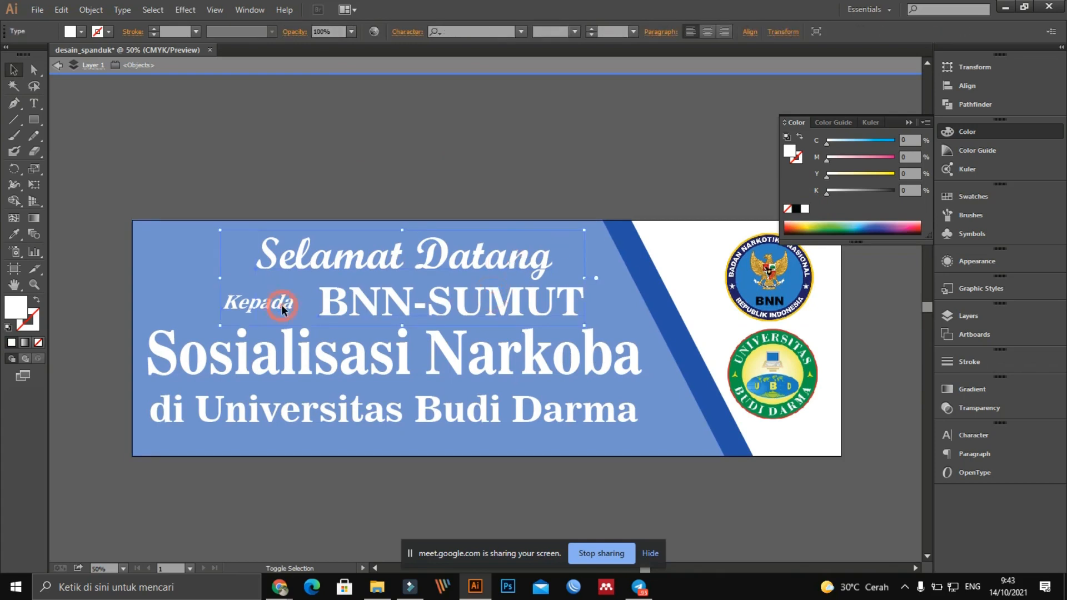
pyautogui.keyDown('shift'); pyautogui.click(264, 351); pyautogui.keyUp('shift')
pyautogui.keyDown('shift'); pyautogui.click(291, 409); pyautogui.keyUp('shift')
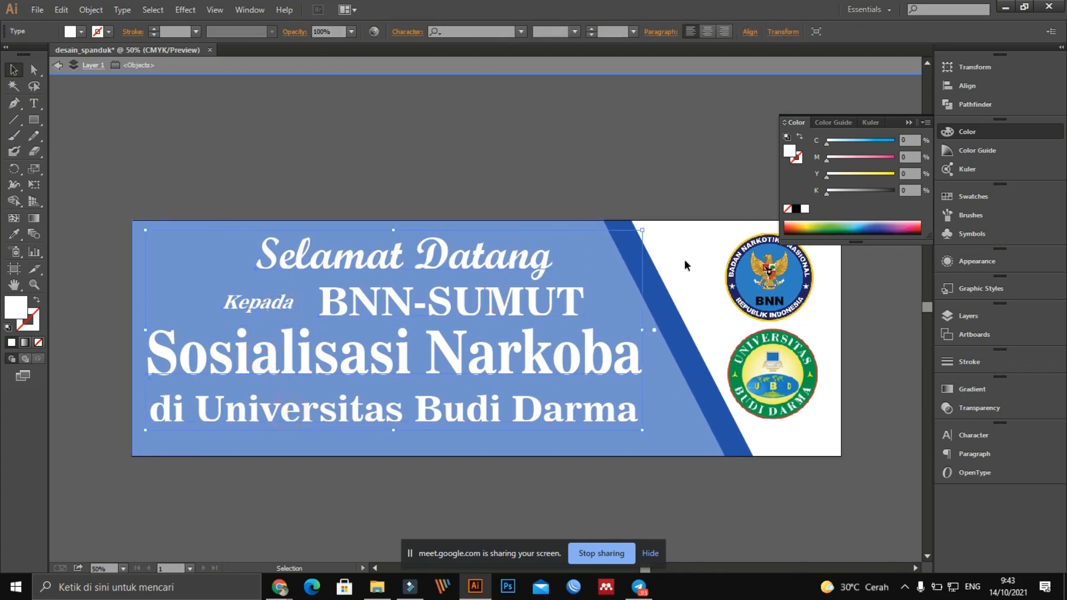
pyautogui.click(798, 209)
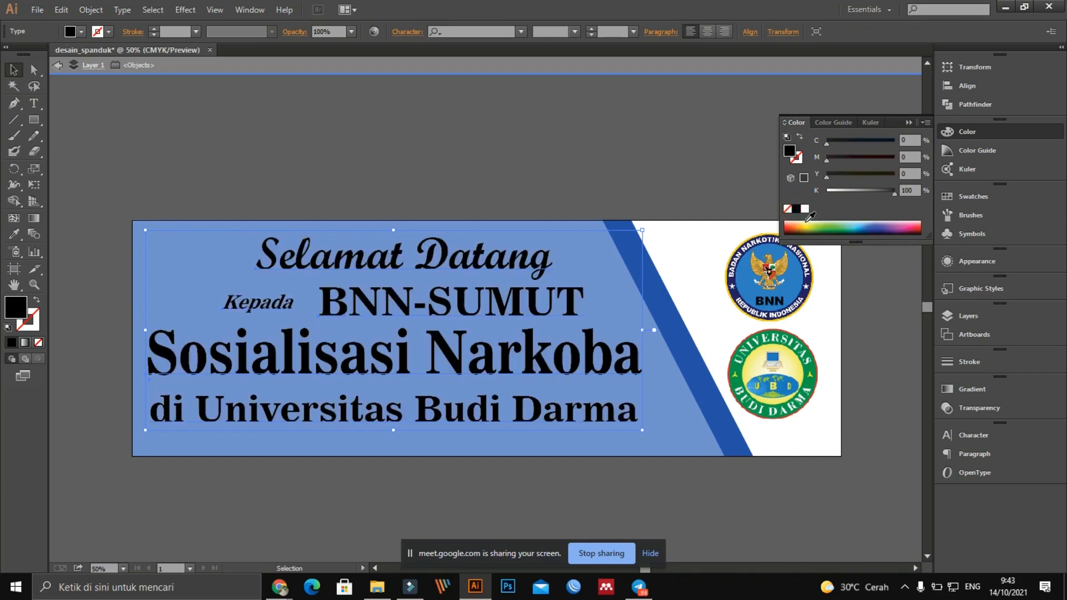
pyautogui.click(870, 218)
pyautogui.click(865, 219)
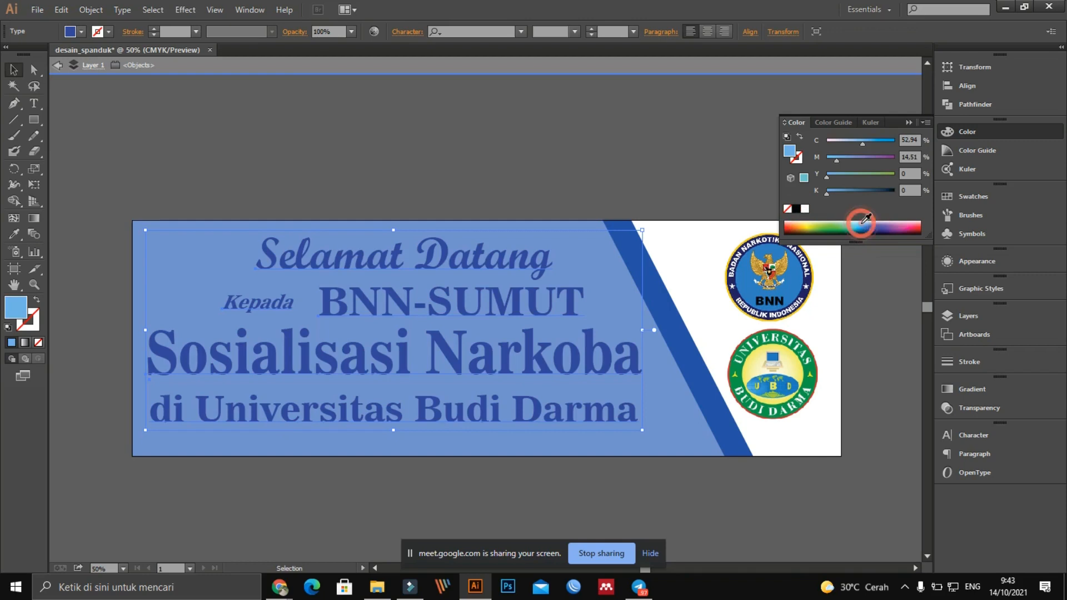
pyautogui.click(850, 224)
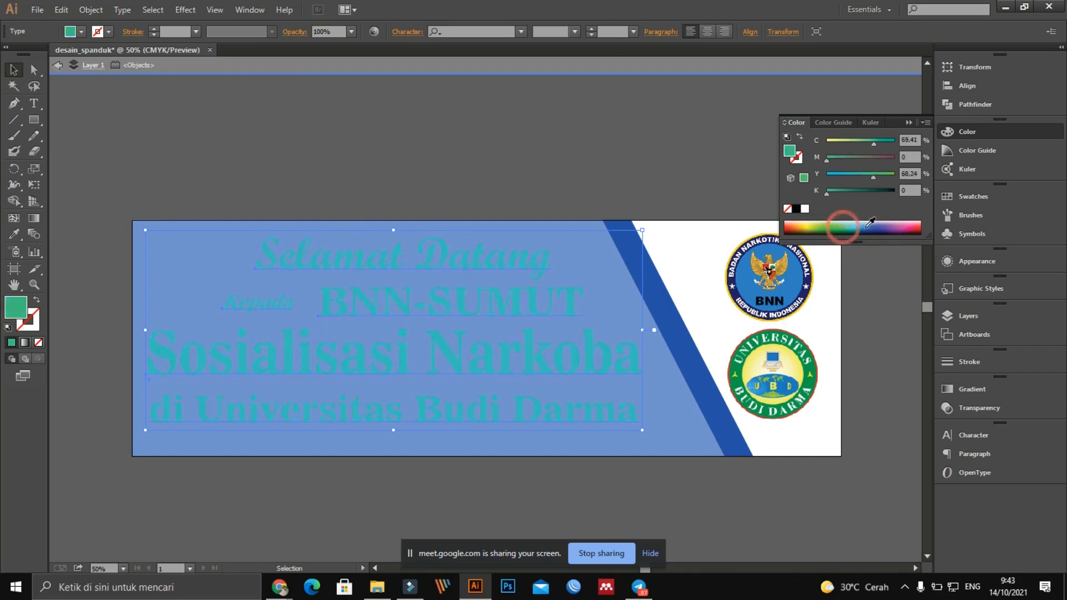
pyautogui.click(854, 222)
pyautogui.click(889, 218)
pyautogui.click(893, 219)
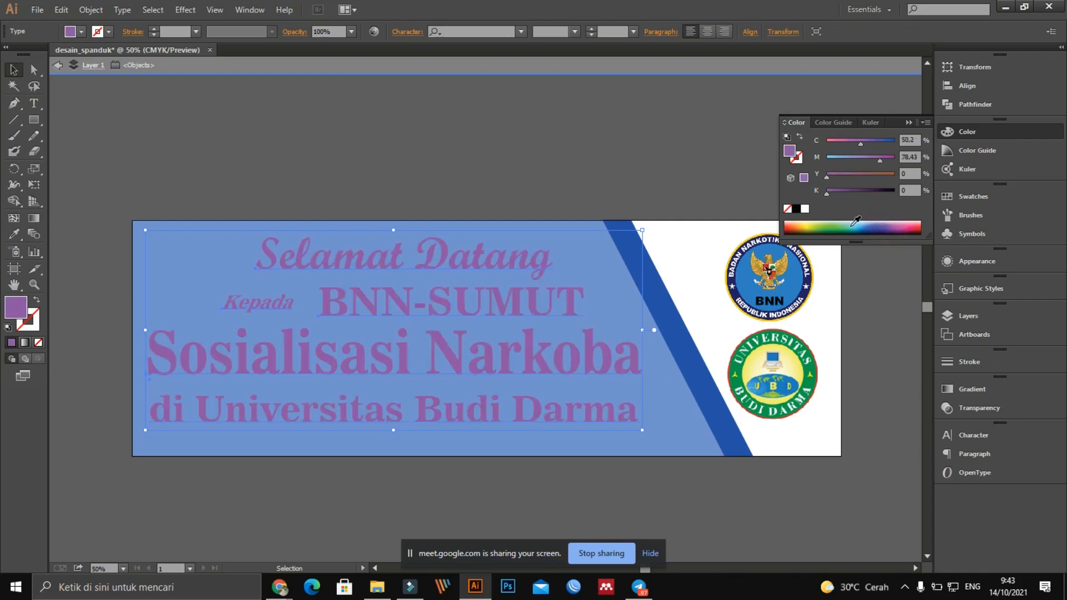
# Try orange and dark brown fills on the banner's text lines, and return them to white
pyautogui.click(797, 223)
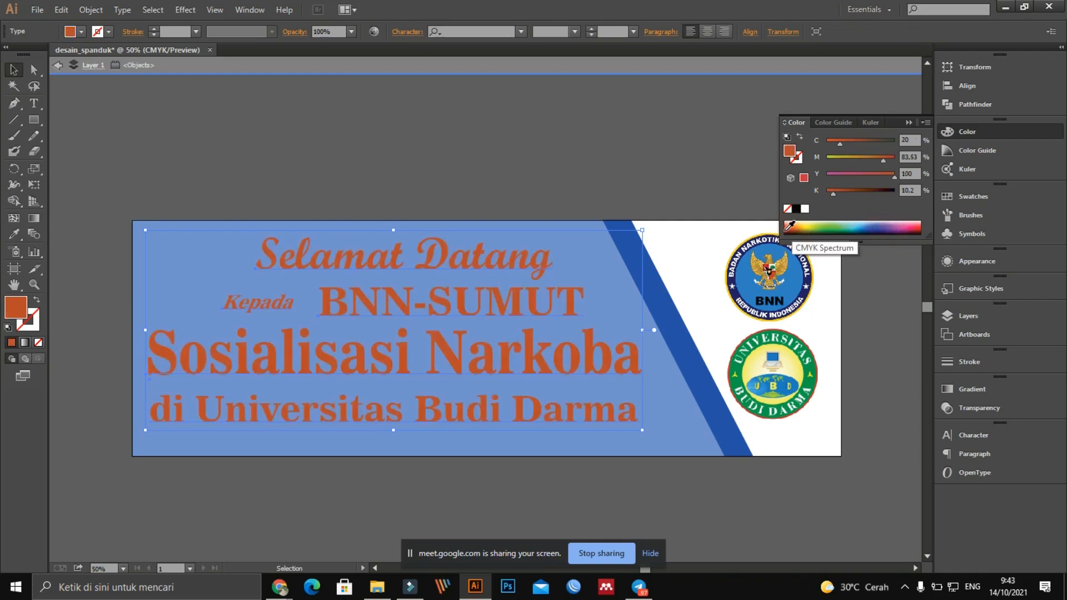
pyautogui.click(792, 230)
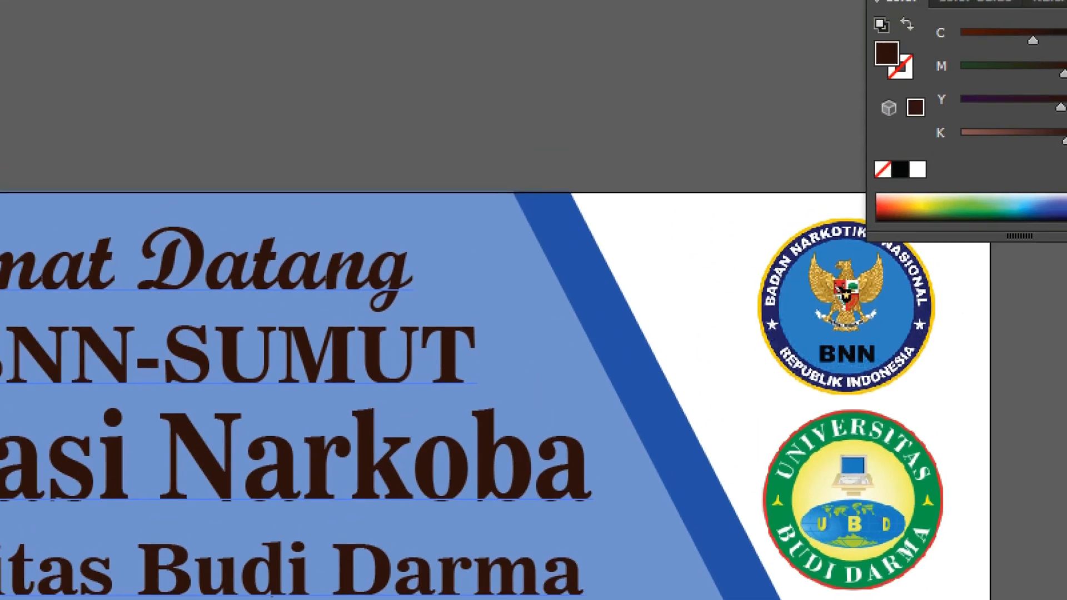
pyautogui.click(693, 247)
pyautogui.moveTo(689, 218)
pyautogui.mouseDown()
pyautogui.moveTo(686, 271)
pyautogui.moveTo(719, 199)
pyautogui.moveTo(674, 197)
pyautogui.mouseUp()
pyautogui.moveTo(408, 270)
pyautogui.mouseDown()
pyautogui.moveTo(414, 301)
pyautogui.moveTo(368, 265)
pyautogui.mouseUp()
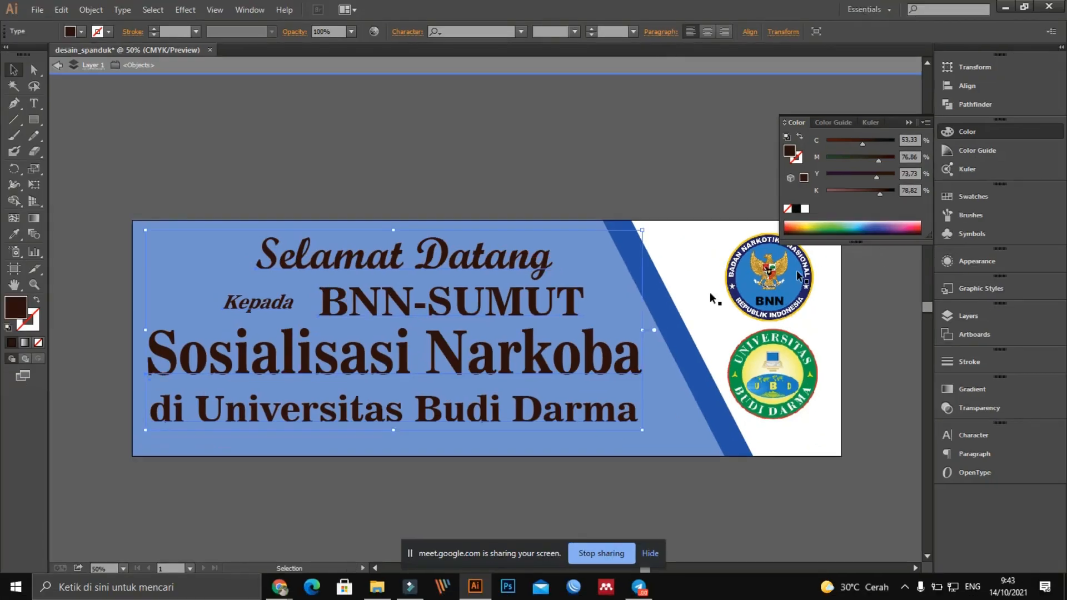
pyautogui.click(805, 209)
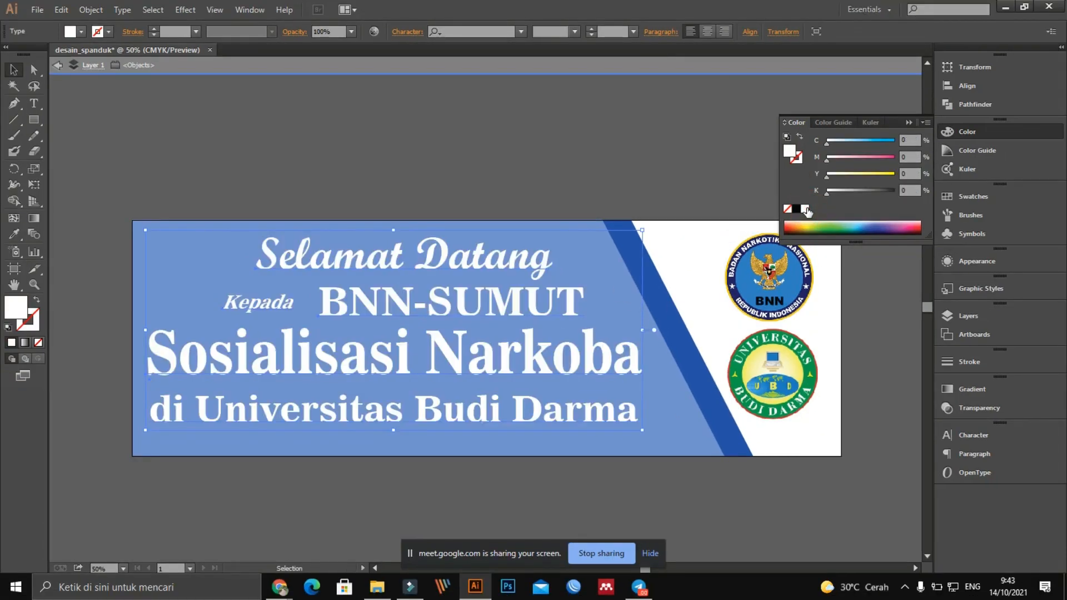
pyautogui.click(557, 129)
# Fill the large background panel behind the text with a deeper blue of C 82.75, M 66.27, Y 0, K 0
pyautogui.keyDown('ctrl'); pyautogui.click(591, 232); pyautogui.keyUp('ctrl')
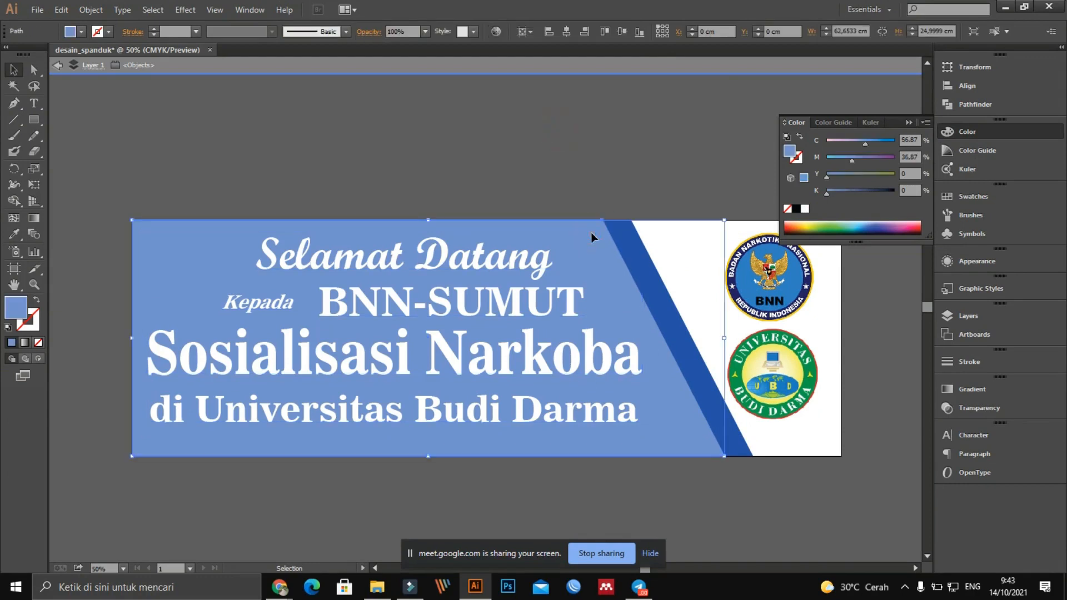
pyautogui.hscroll(-2, 815, 304)
pyautogui.hscroll(3, 816, 303)
pyautogui.scroll(2, 814, 290)
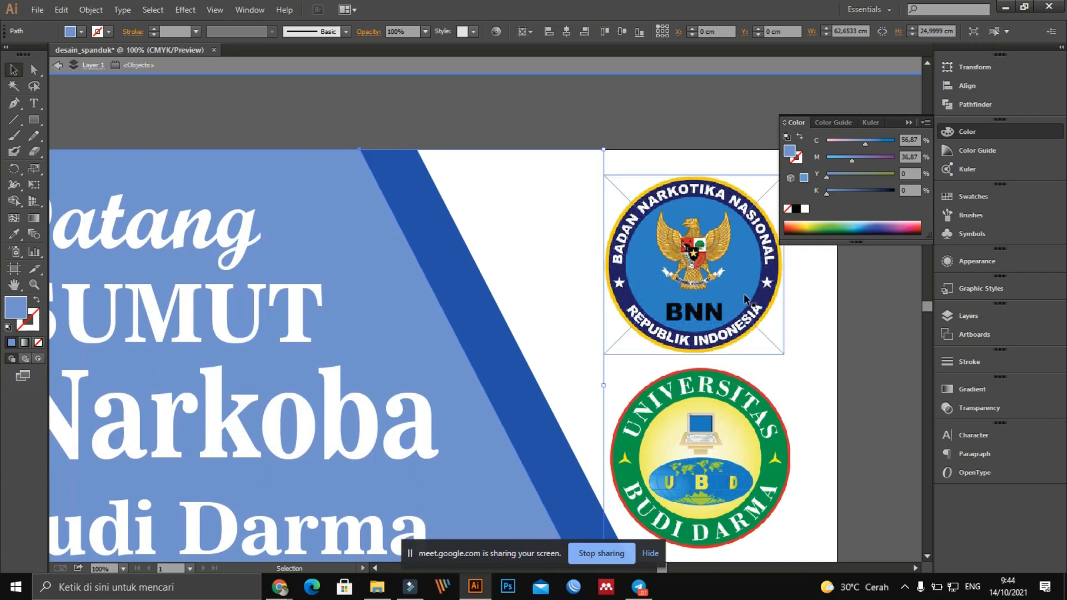
pyautogui.hotkey('ctrl', 'shift', 'a')
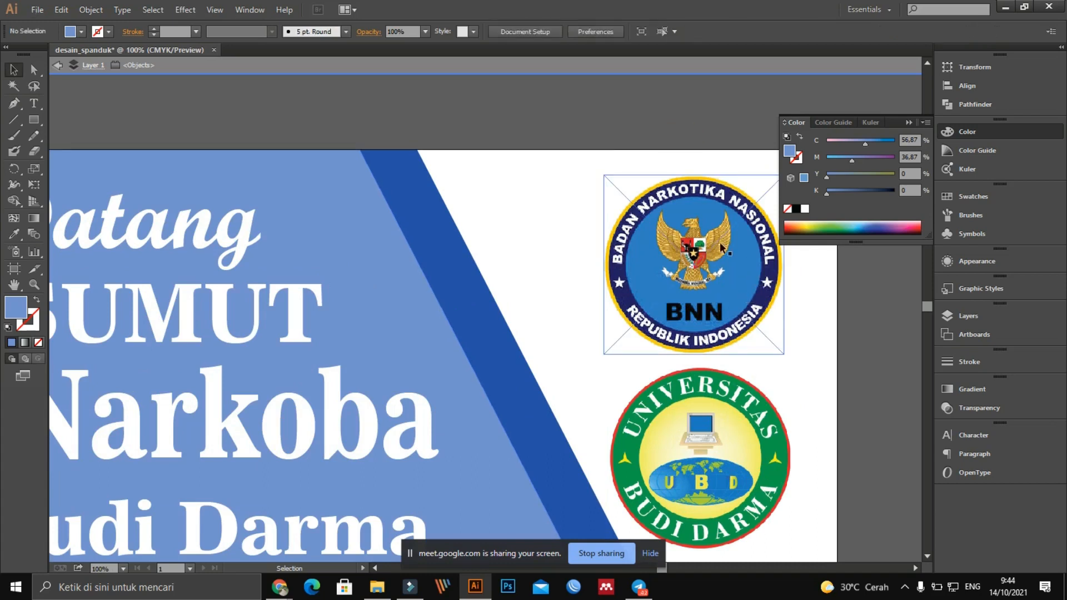
pyautogui.click(411, 278)
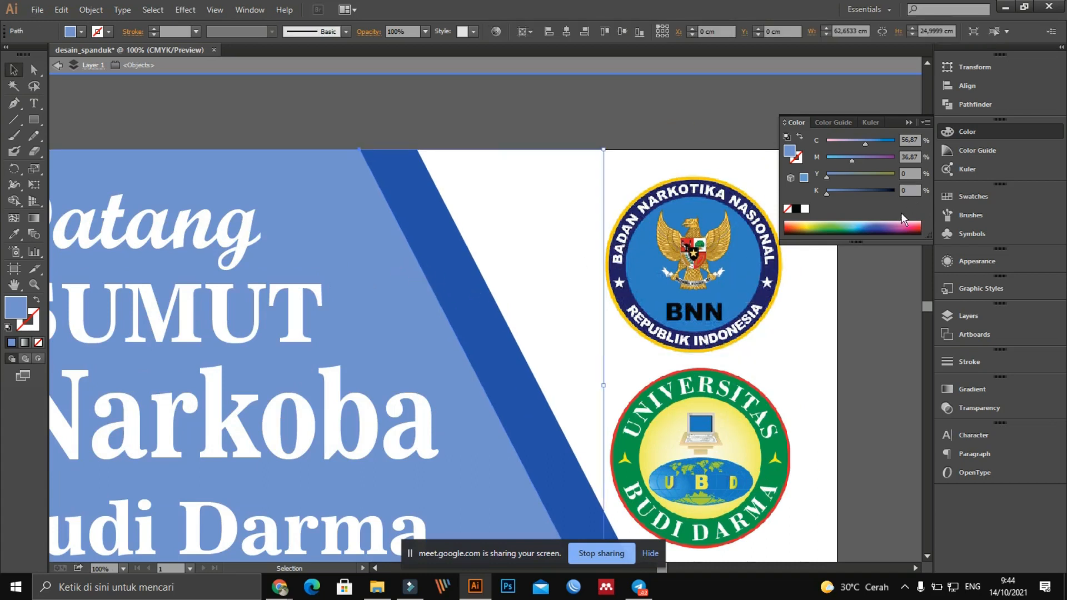
pyautogui.click(872, 226)
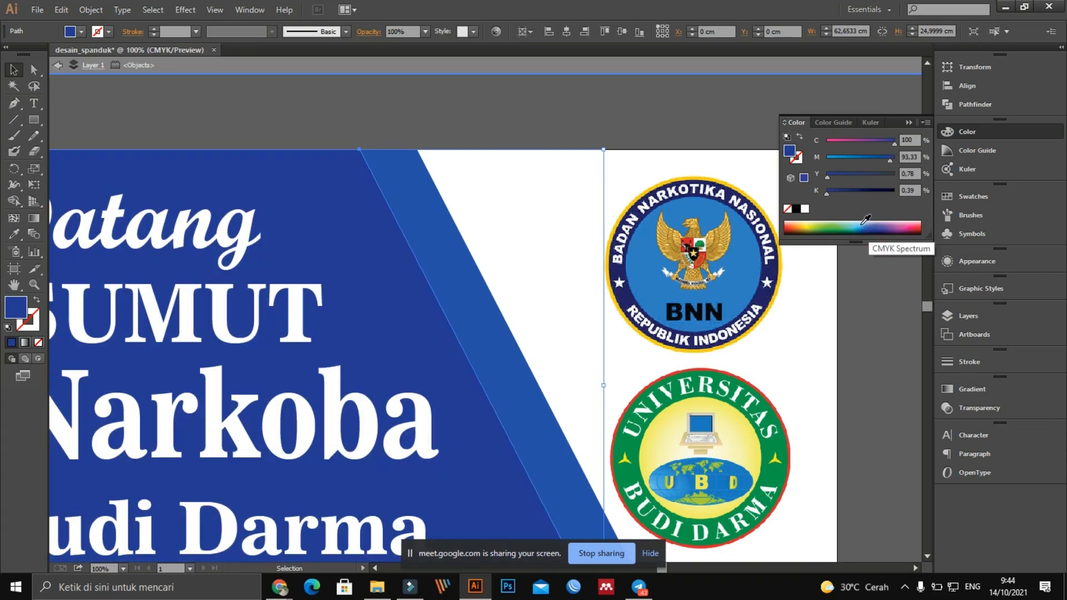
pyautogui.click(869, 224)
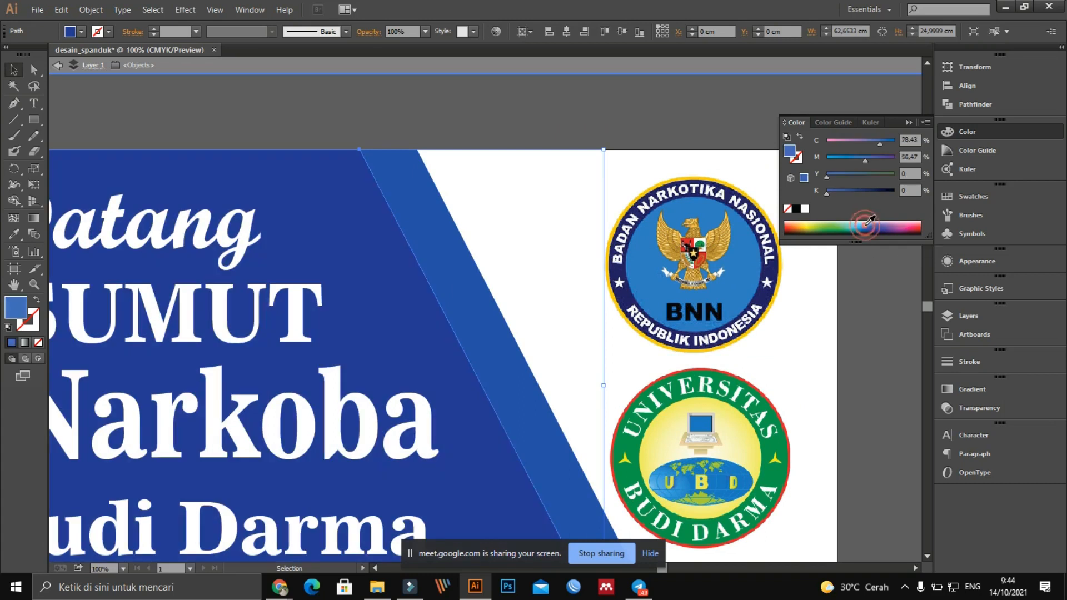
pyautogui.click(870, 224)
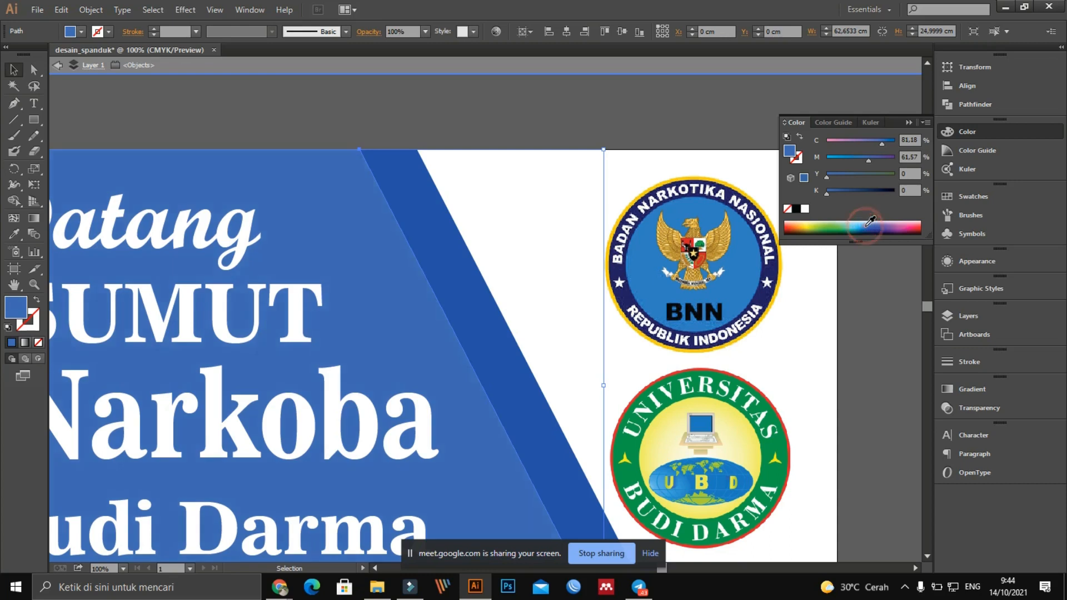
pyautogui.click(868, 225)
pyautogui.click(868, 225)
pyautogui.click(582, 118)
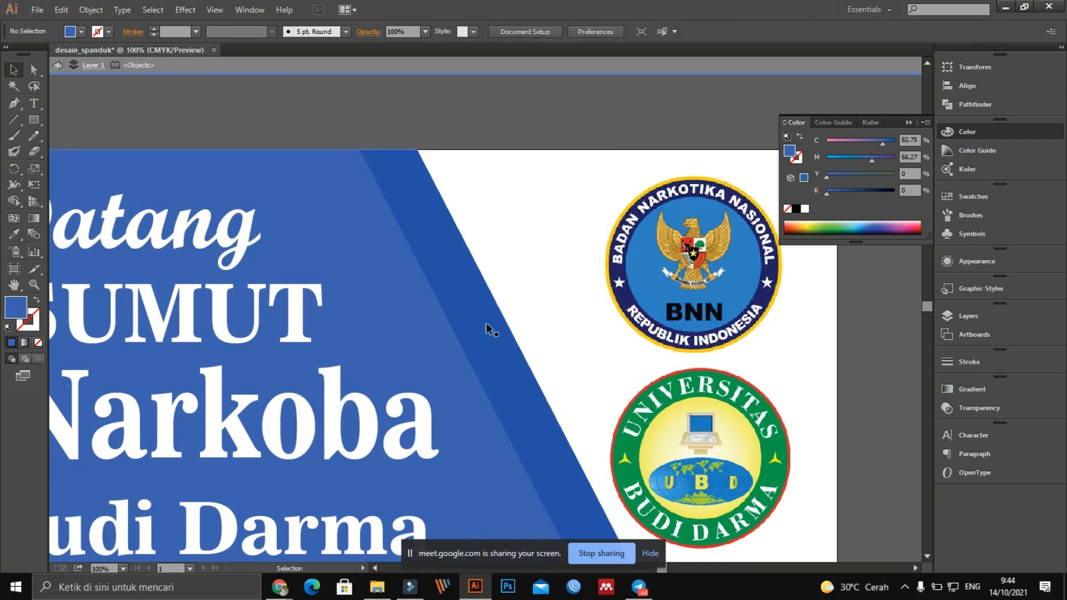
pyautogui.scroll(-2, 525, 291)
pyautogui.moveTo(462, 162); pyautogui.dragTo(605, 181)
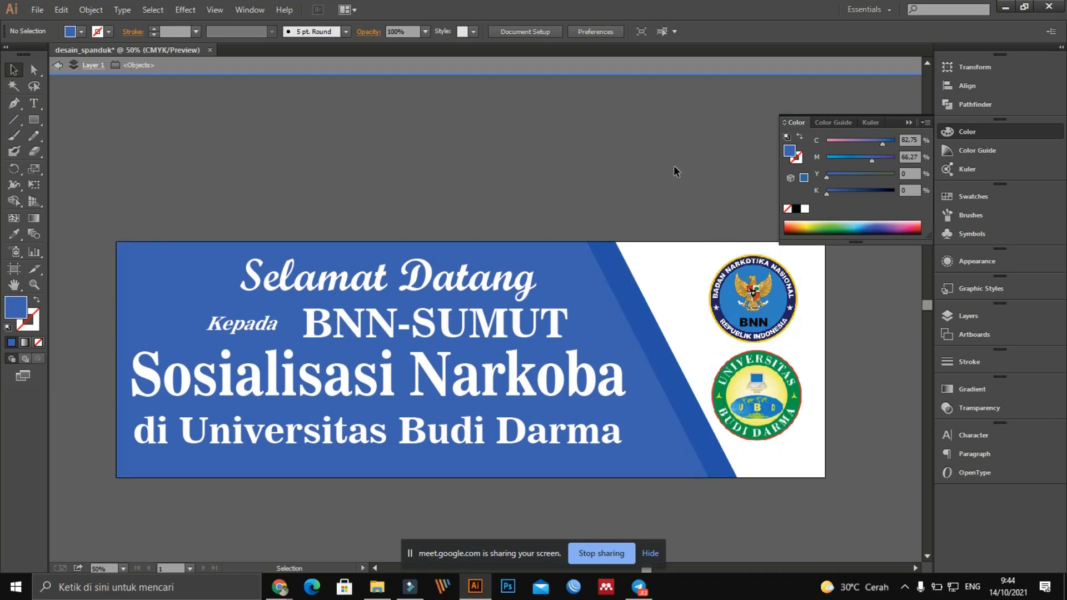
pyautogui.click(908, 122)
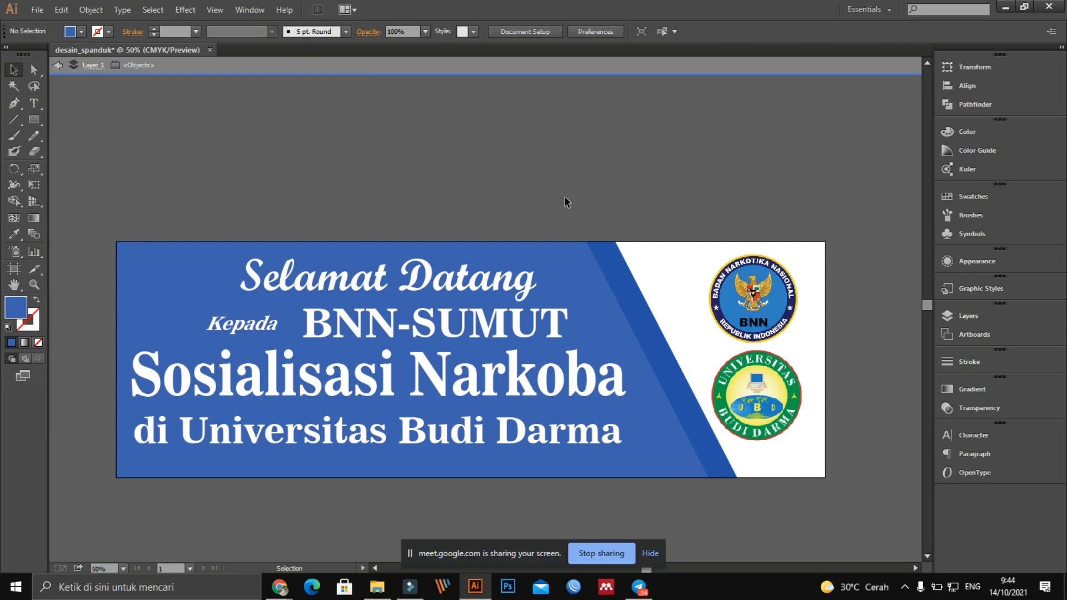
pyautogui.click(447, 161)
pyautogui.click(452, 384)
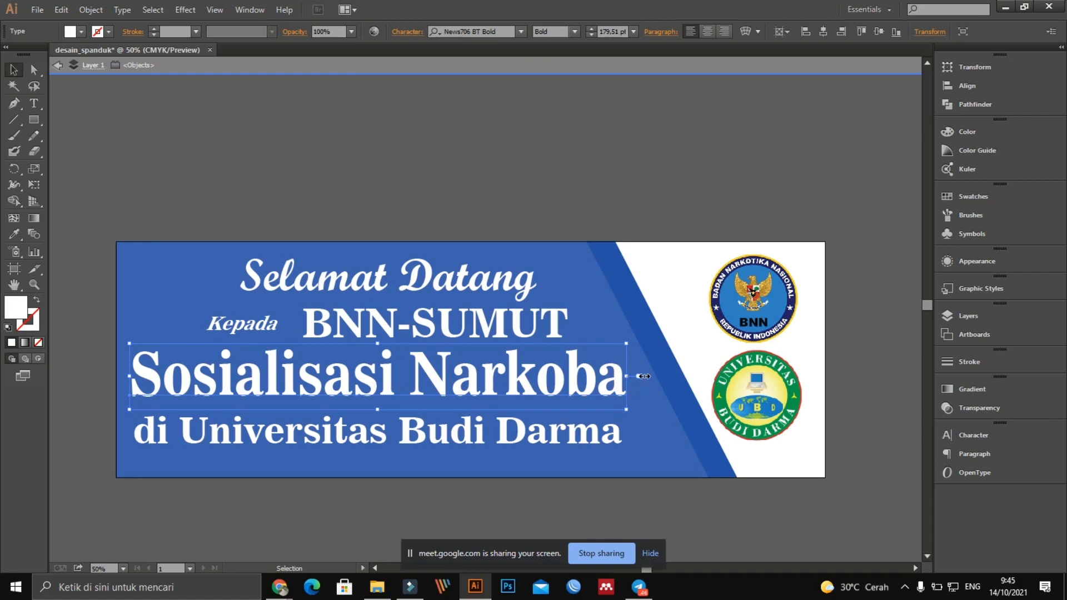
pyautogui.moveTo(378, 345); pyautogui.dragTo(406, 167)
pyautogui.click(411, 148)
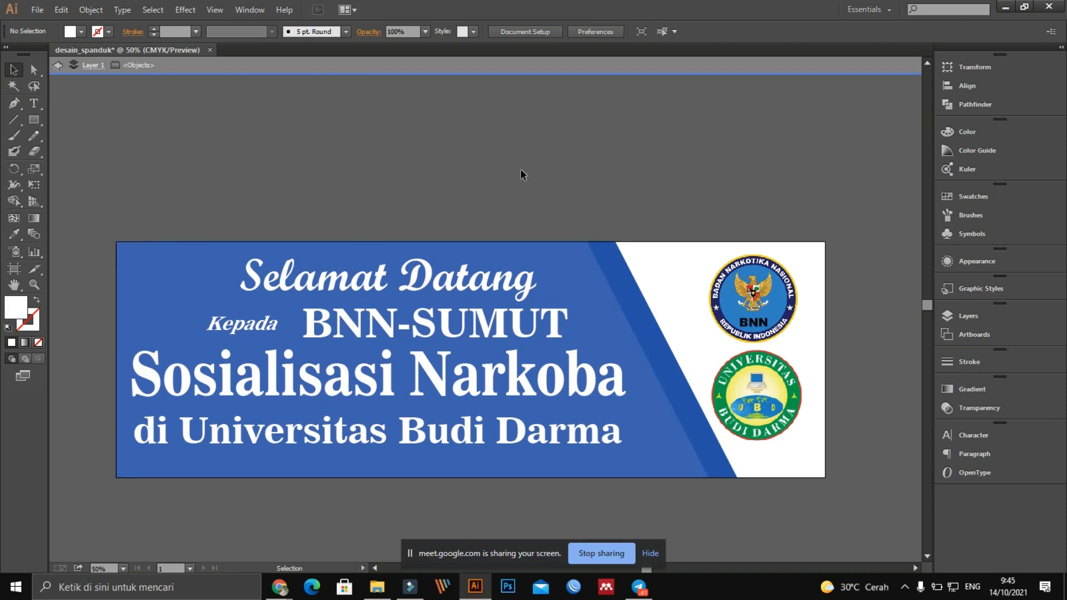
# Export the banner as the JPEG desain_spanduk to the Documents folder, in CMYK with medium quality 5 and high 300 ppi resolution
pyautogui.click(37, 11)
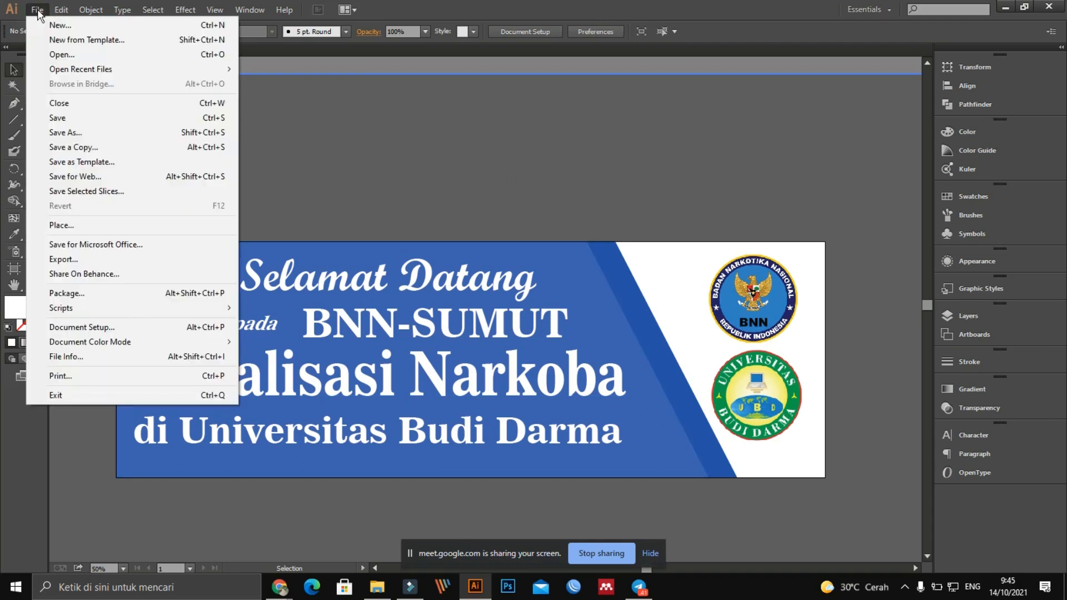
pyautogui.click(69, 258)
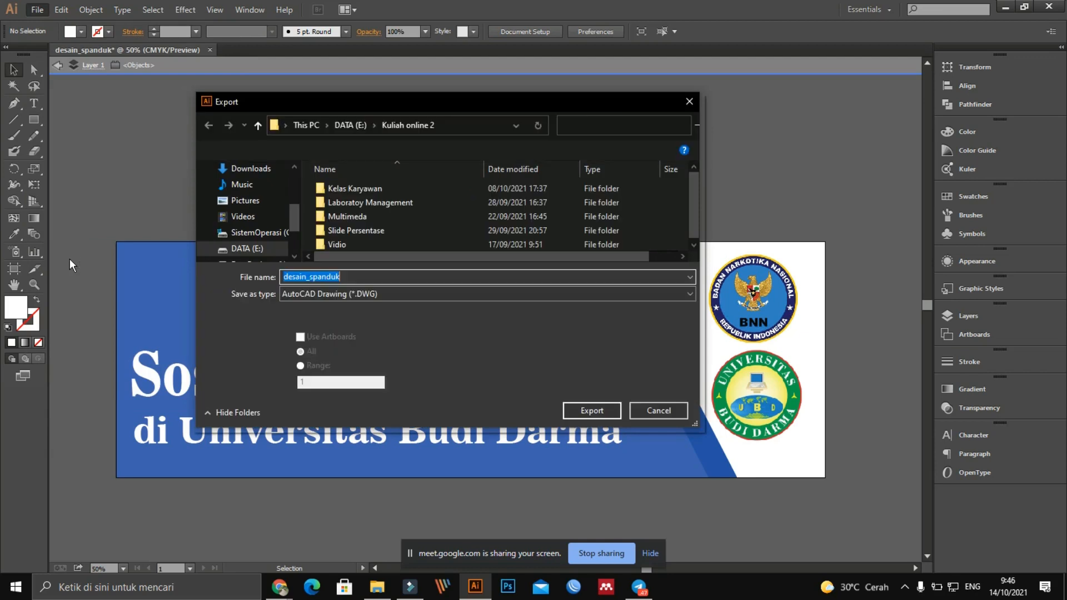
pyautogui.click(328, 294)
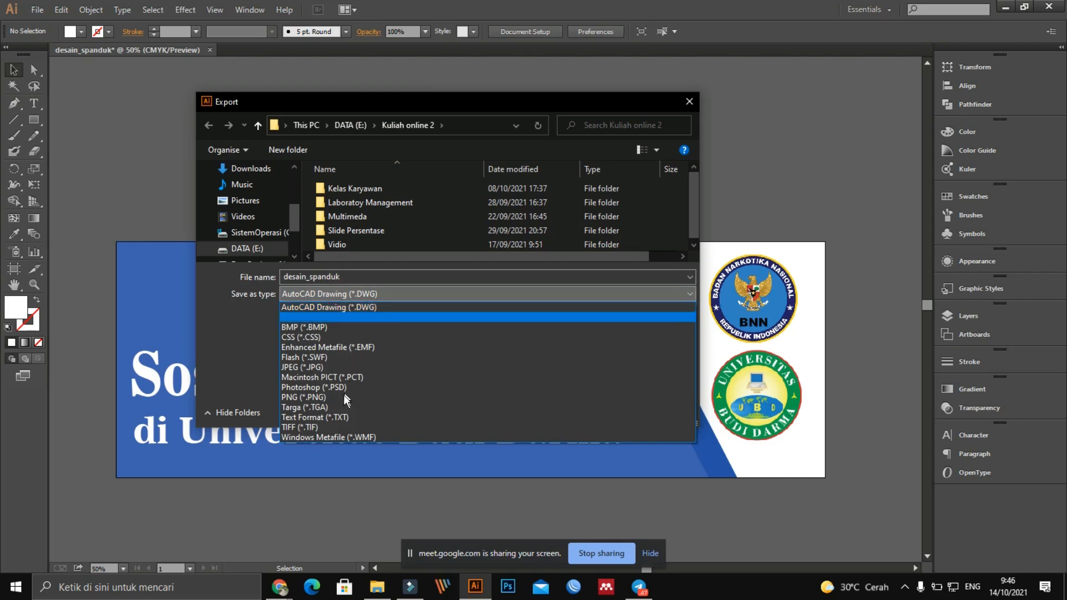
pyautogui.click(313, 368)
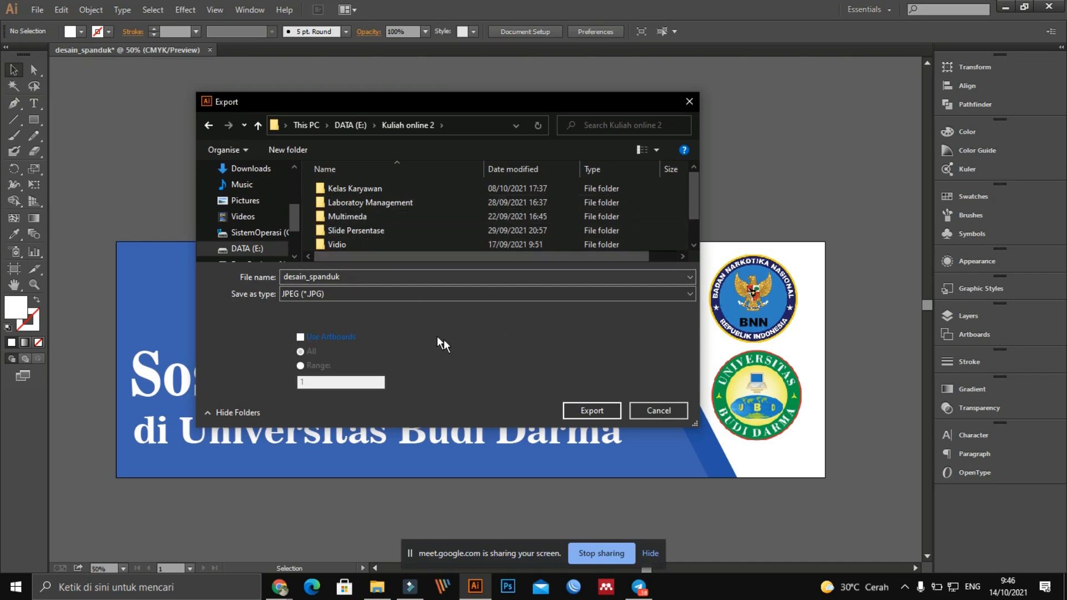
pyautogui.moveTo(293, 218); pyautogui.dragTo(294, 195)
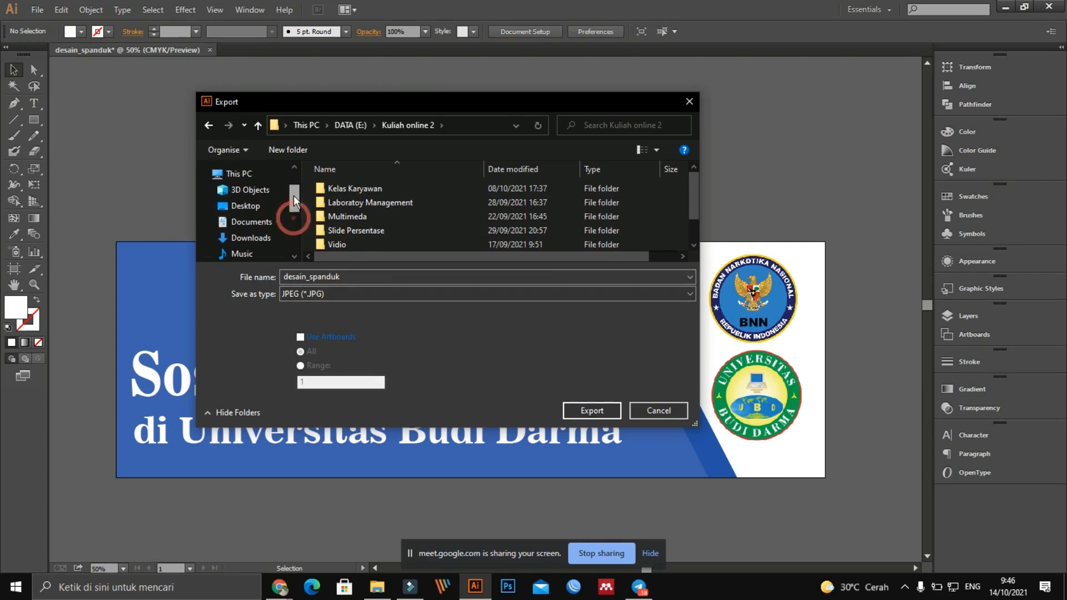
pyautogui.scroll(-1, 275, 235)
pyautogui.click(275, 237)
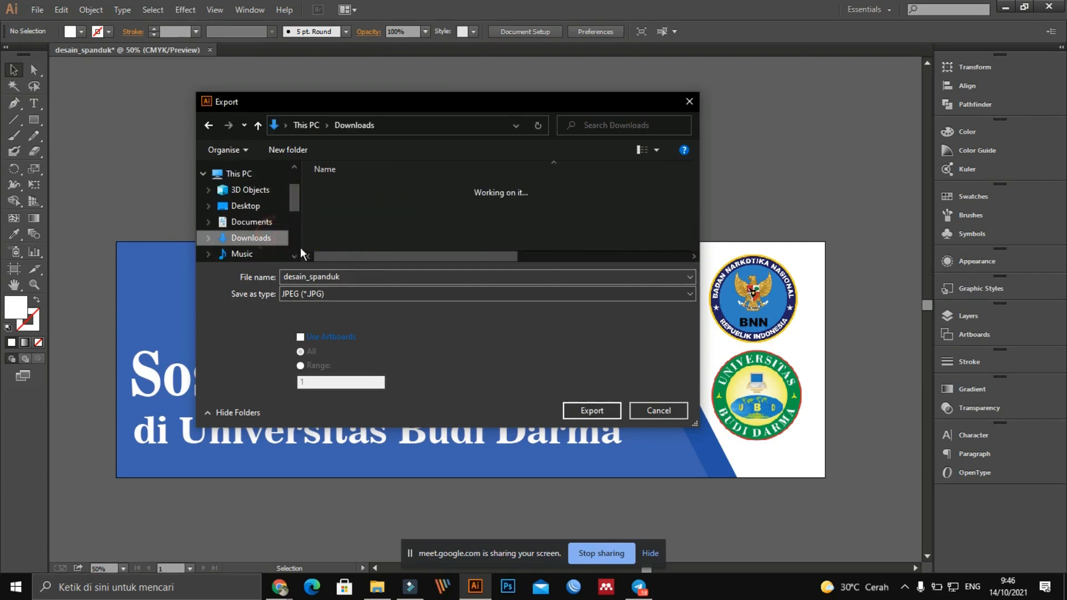
pyautogui.click(269, 222)
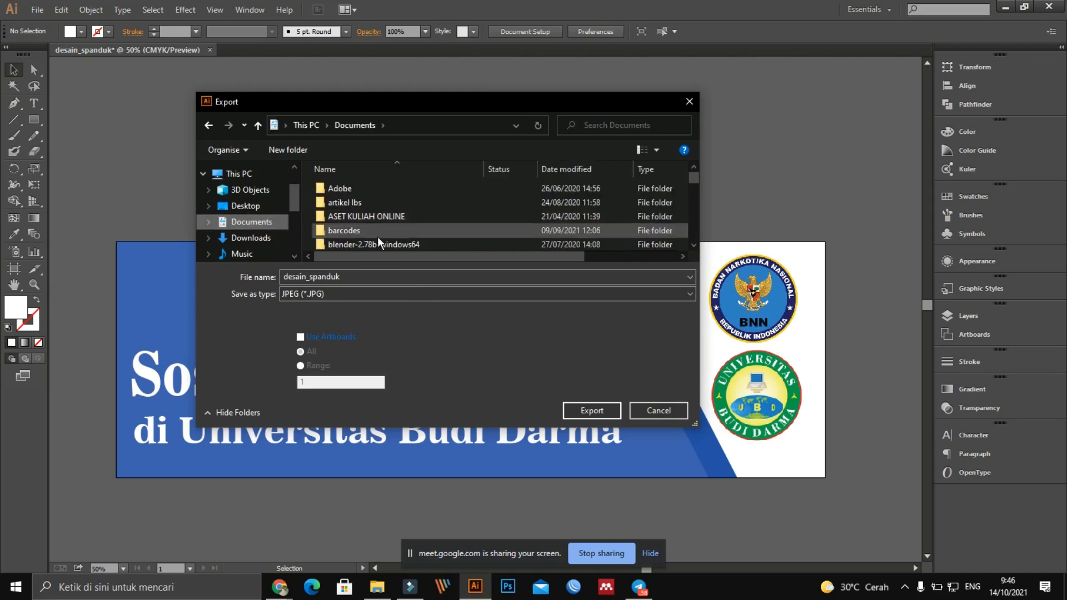
pyautogui.click(594, 408)
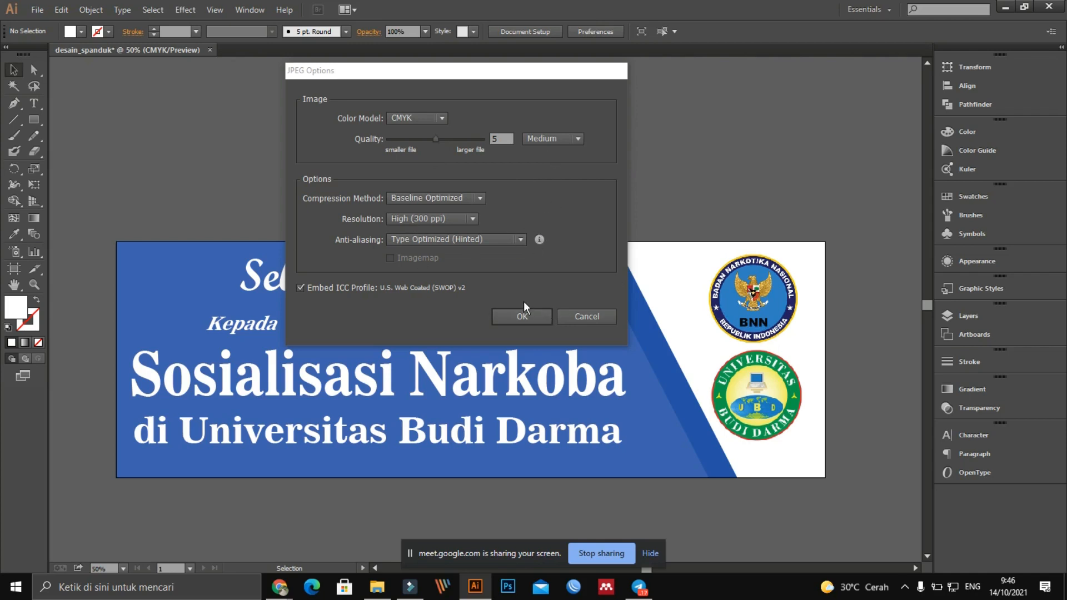
pyautogui.click(535, 314)
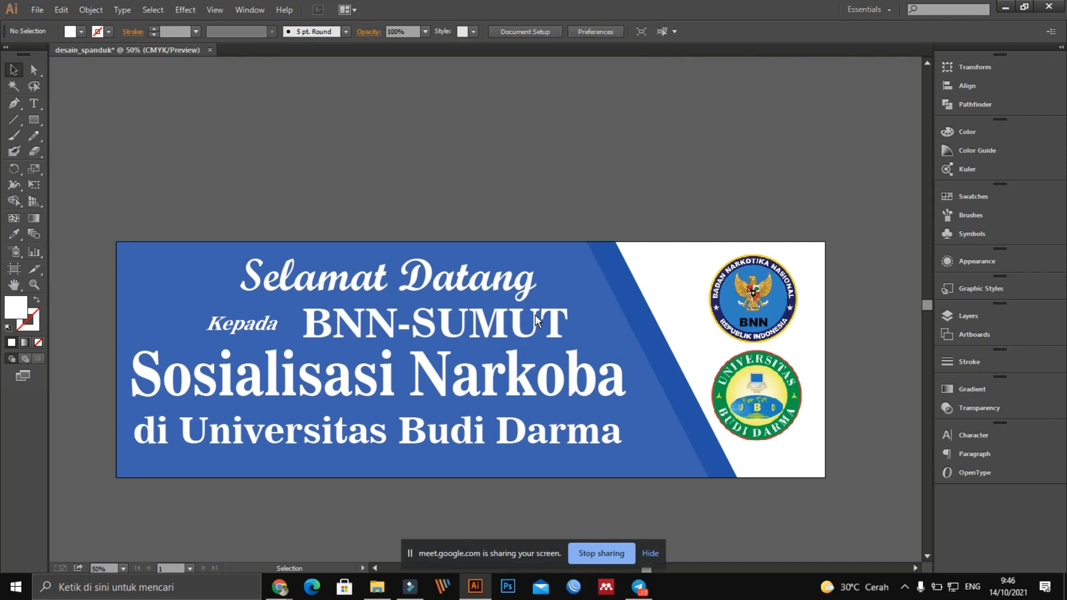
# Switch to File Explorer and open the exported desain_spanduk image from the recent files in Quick access
pyautogui.click(377, 587)
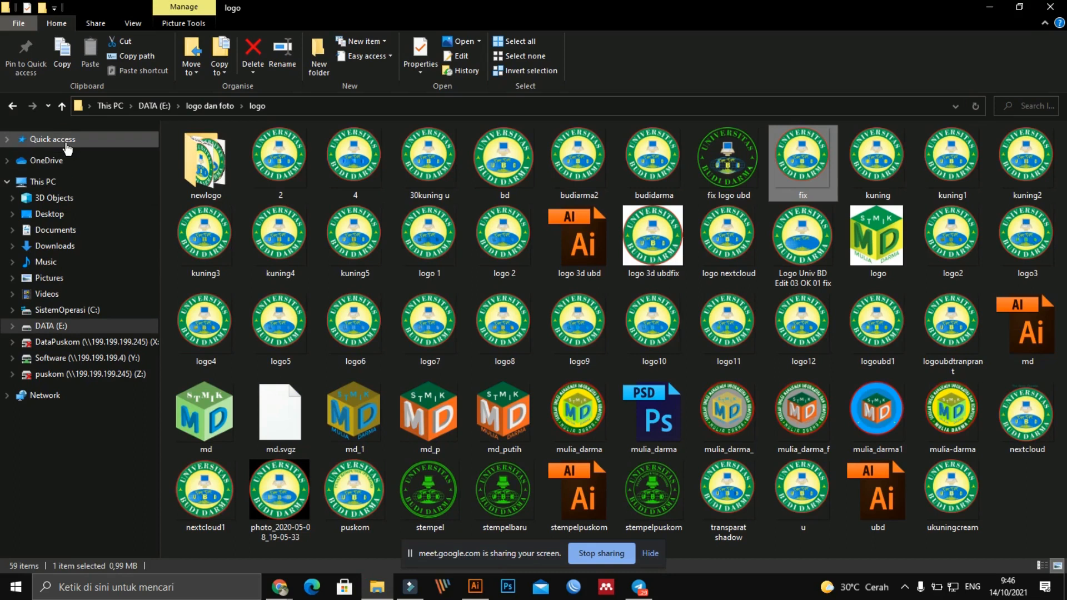
pyautogui.click(66, 145)
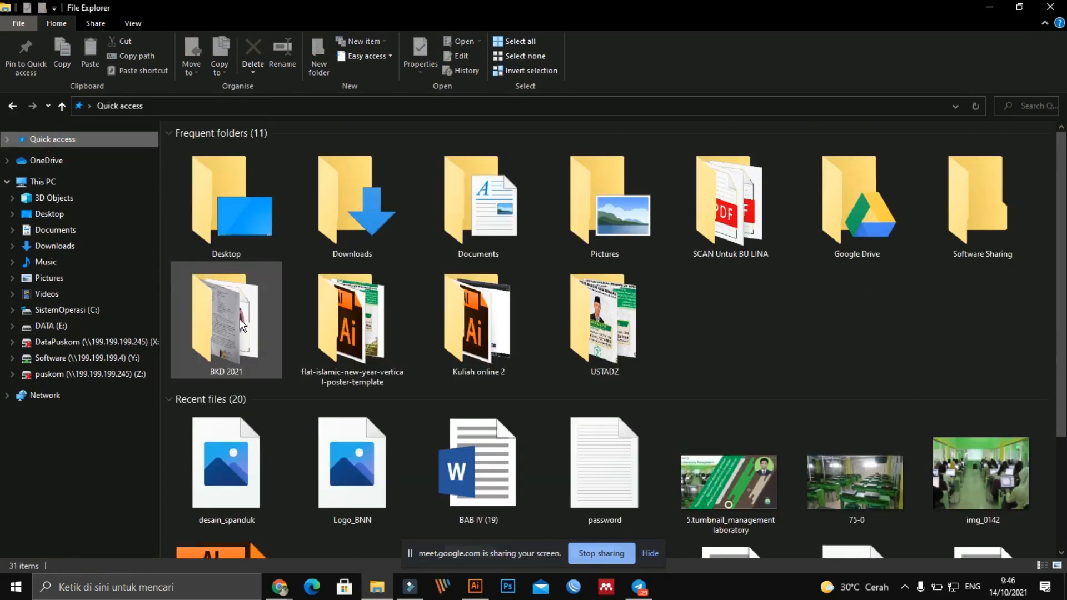
pyautogui.doubleClick(237, 474)
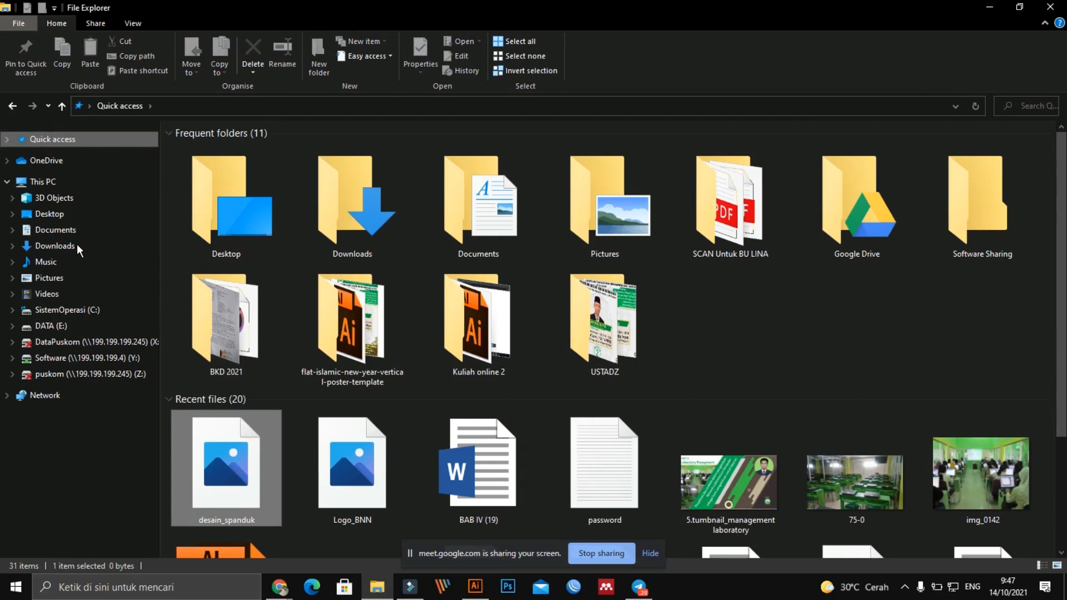
# Locate the exported desain_spanduk JPG in the Documents folder and check its file size
pyautogui.click(66, 230)
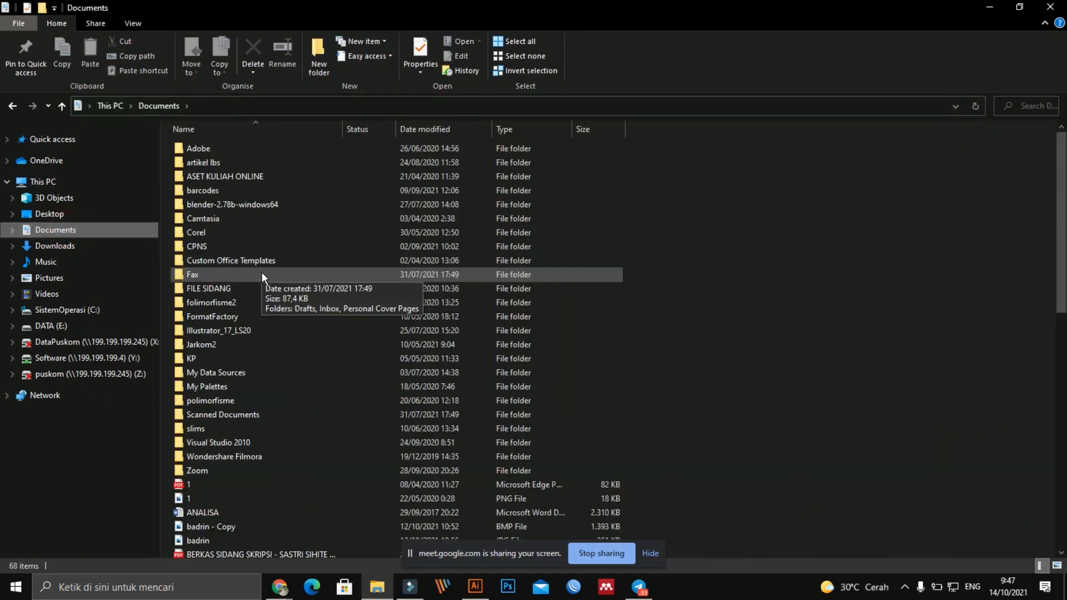
pyautogui.click(270, 364)
pyautogui.scroll(-1, 307, 482)
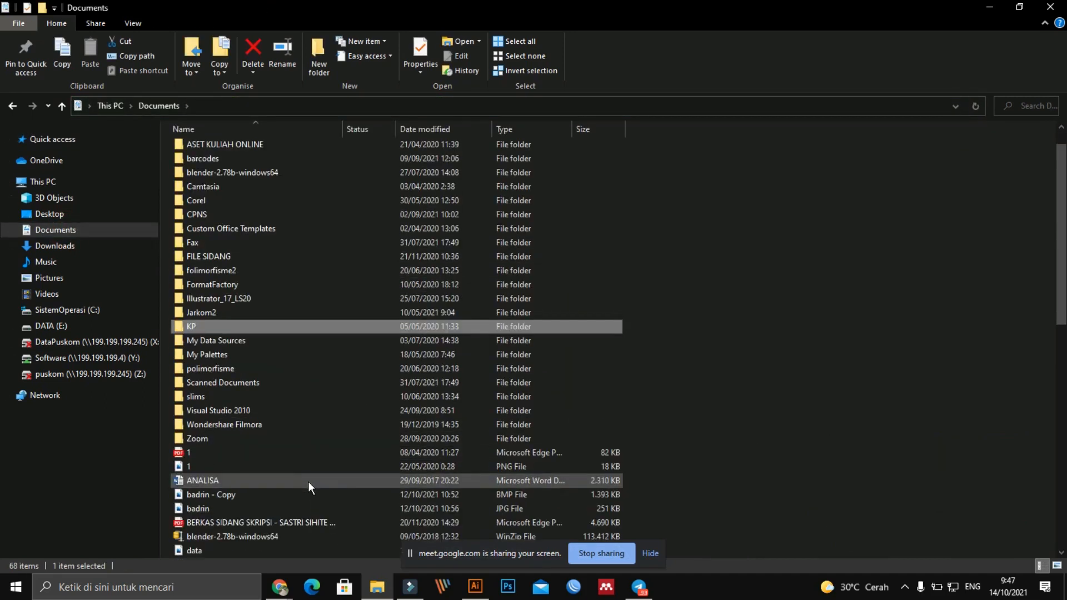
pyautogui.press('d')
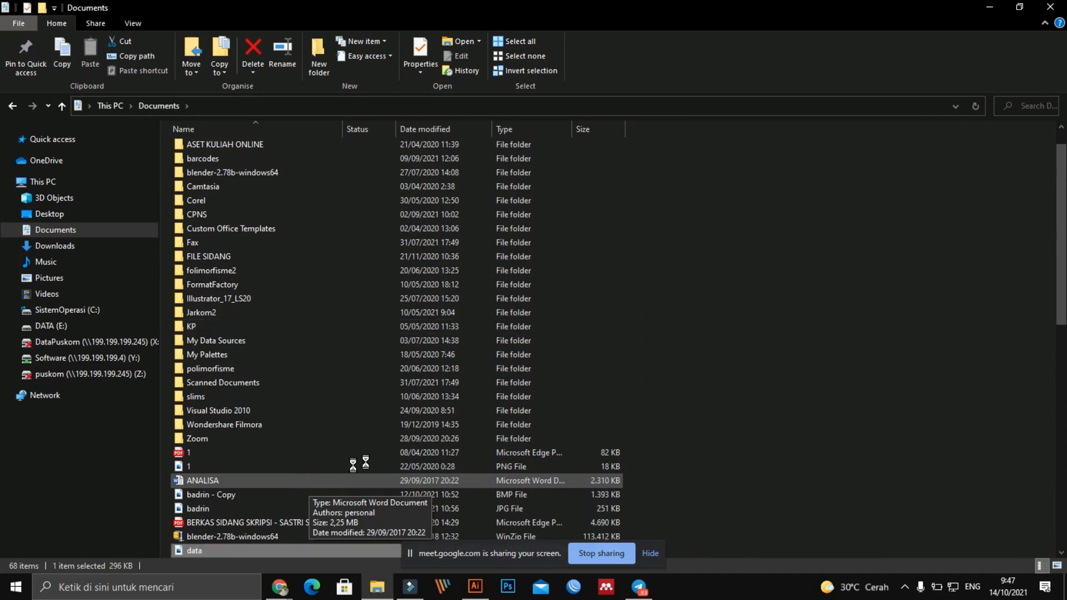
pyautogui.scroll(-1, 903, 301)
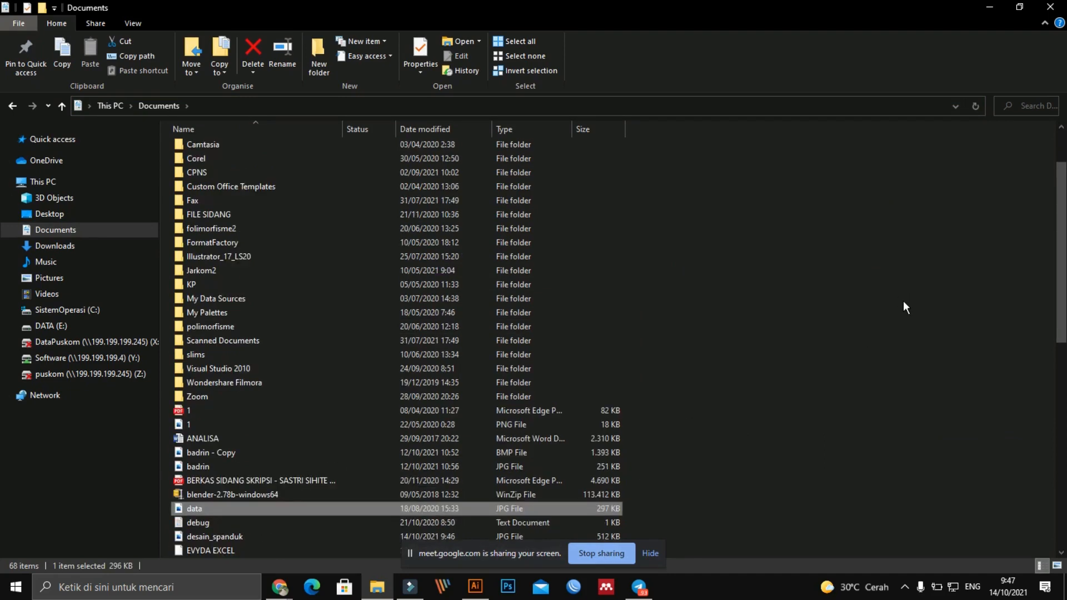
pyautogui.click(298, 533)
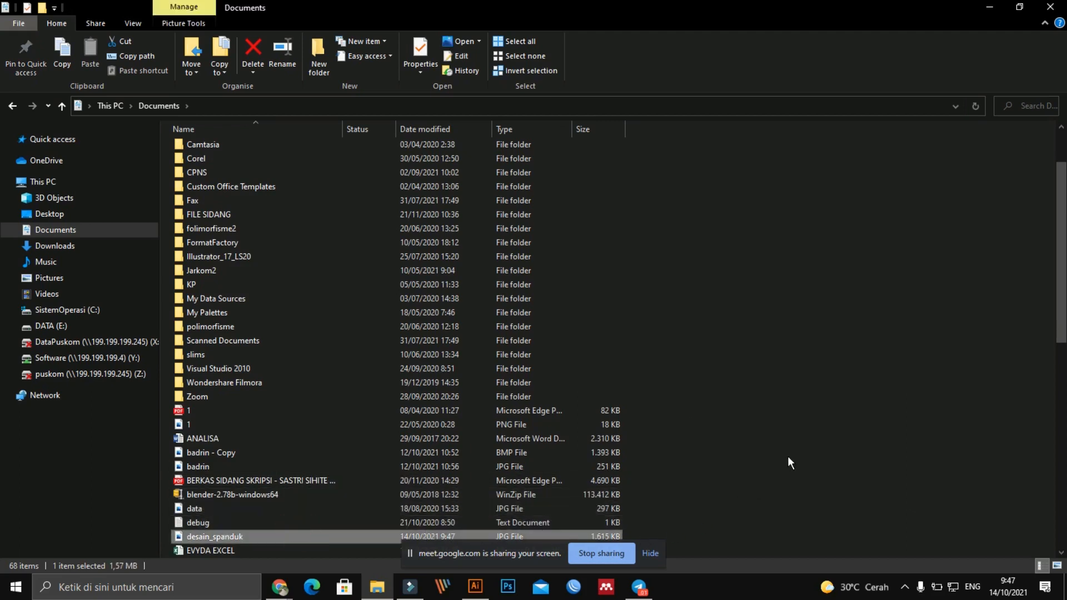
pyautogui.scroll(-1, 1015, 324)
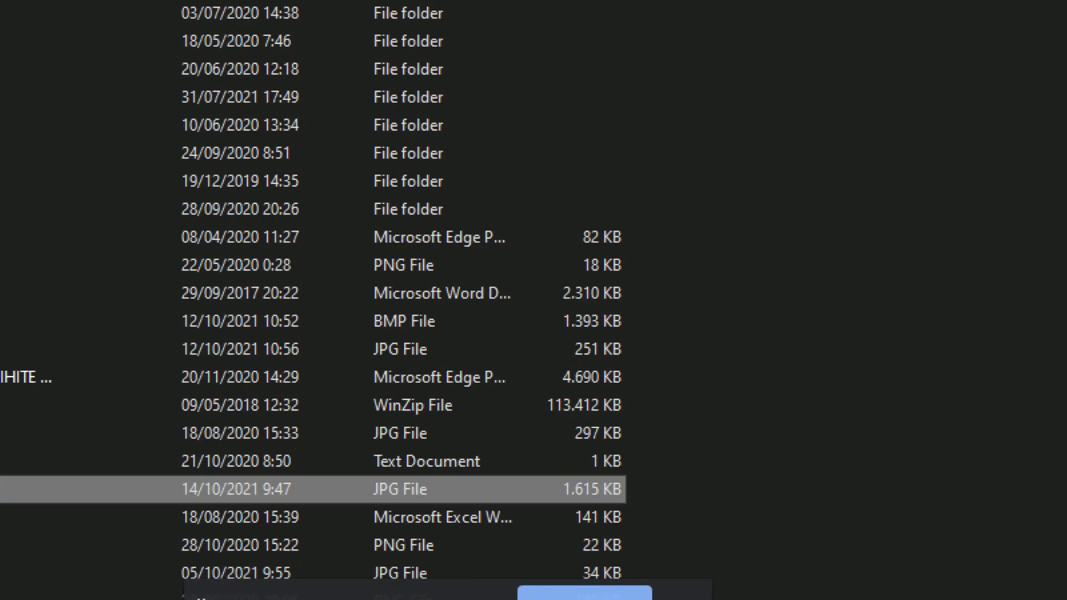
pyautogui.moveTo(546, 462)
pyautogui.mouseDown()
pyautogui.moveTo(663, 468)
pyautogui.moveTo(659, 519)
pyautogui.moveTo(561, 524)
pyautogui.moveTo(525, 507)
pyautogui.moveTo(523, 471)
pyautogui.mouseUp()
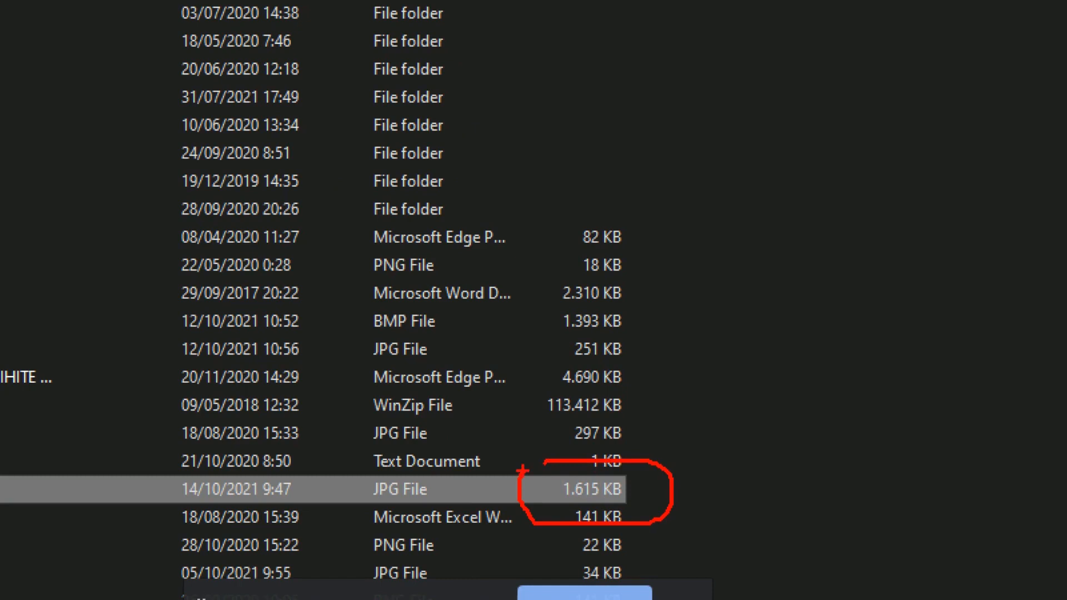
pyautogui.press('Escape')
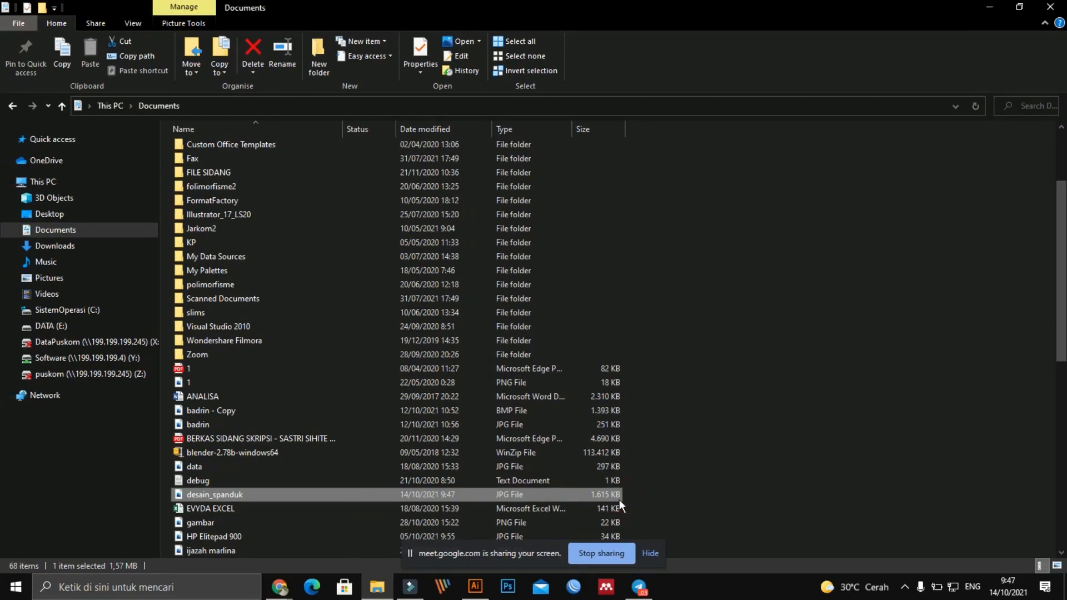
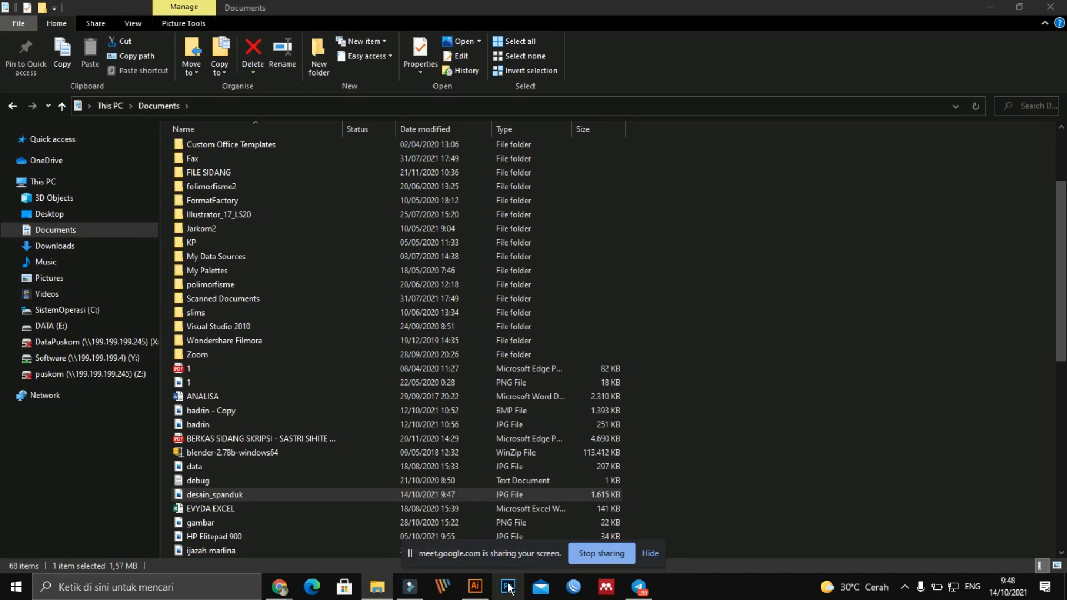
# Switch from the Illustrator banner design to Photoshop
pyautogui.click(476, 587)
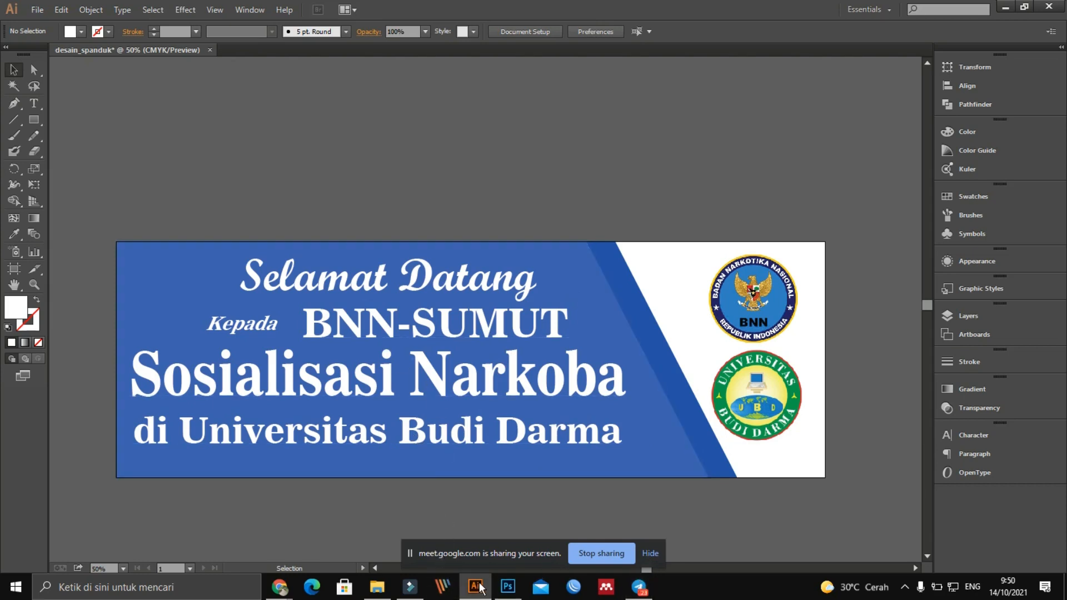
pyautogui.moveTo(480, 588)
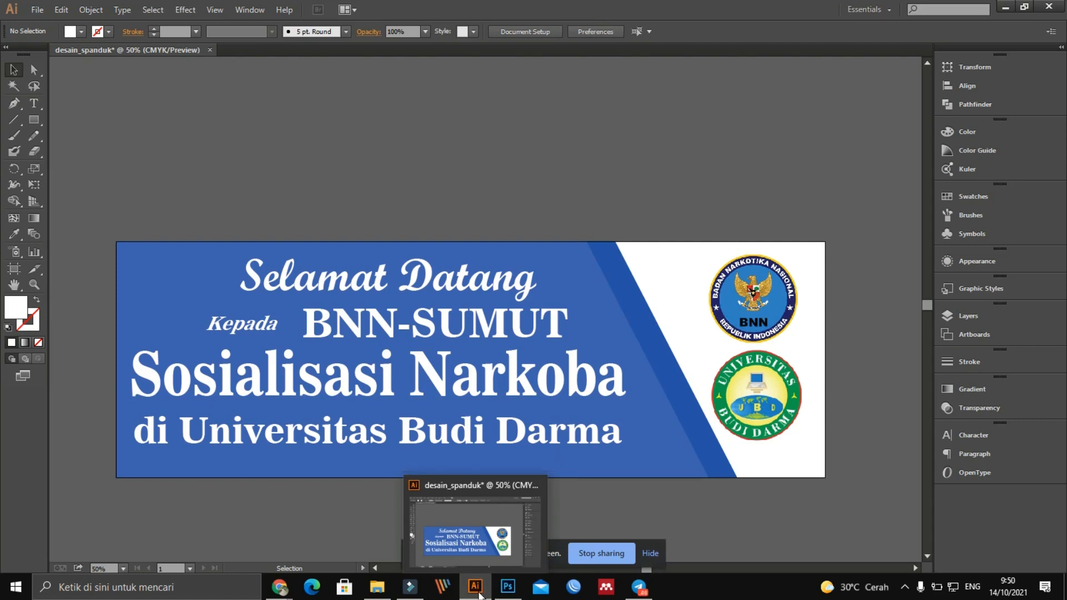
pyautogui.click(479, 595)
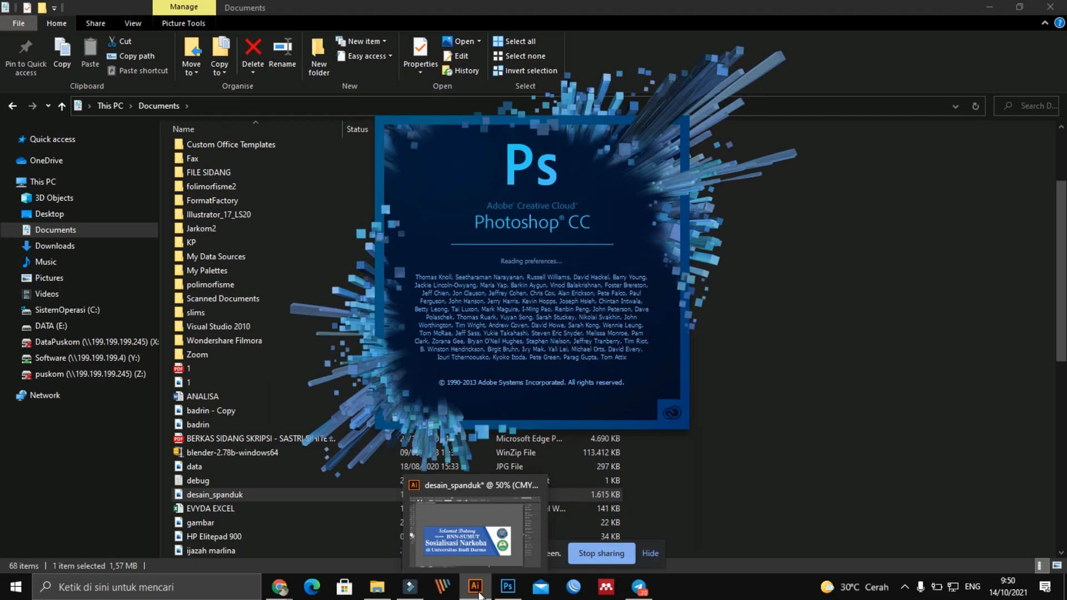
pyautogui.click(476, 541)
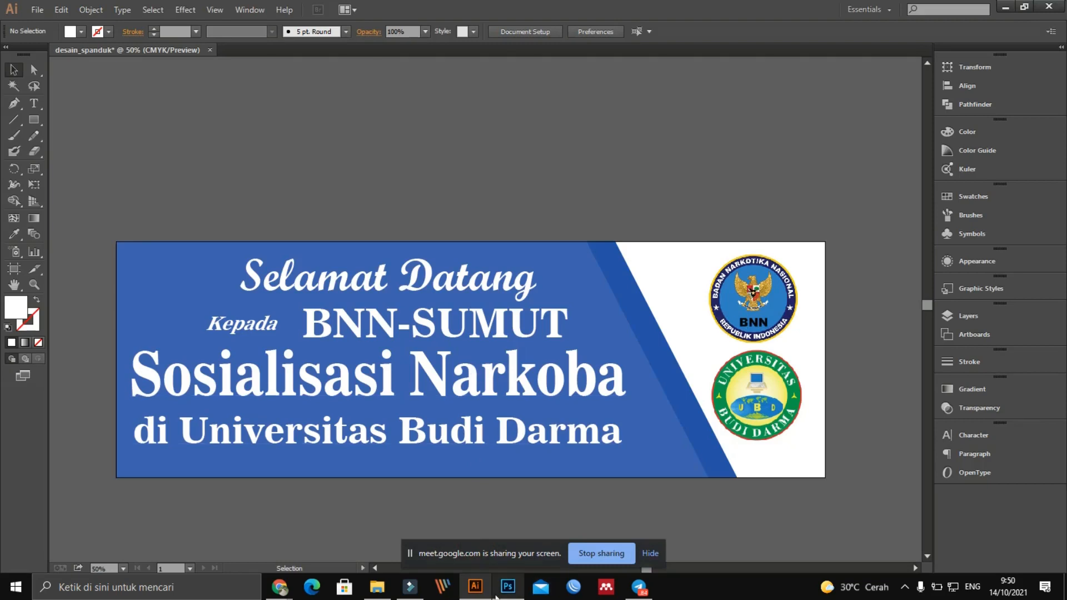
pyautogui.click(506, 590)
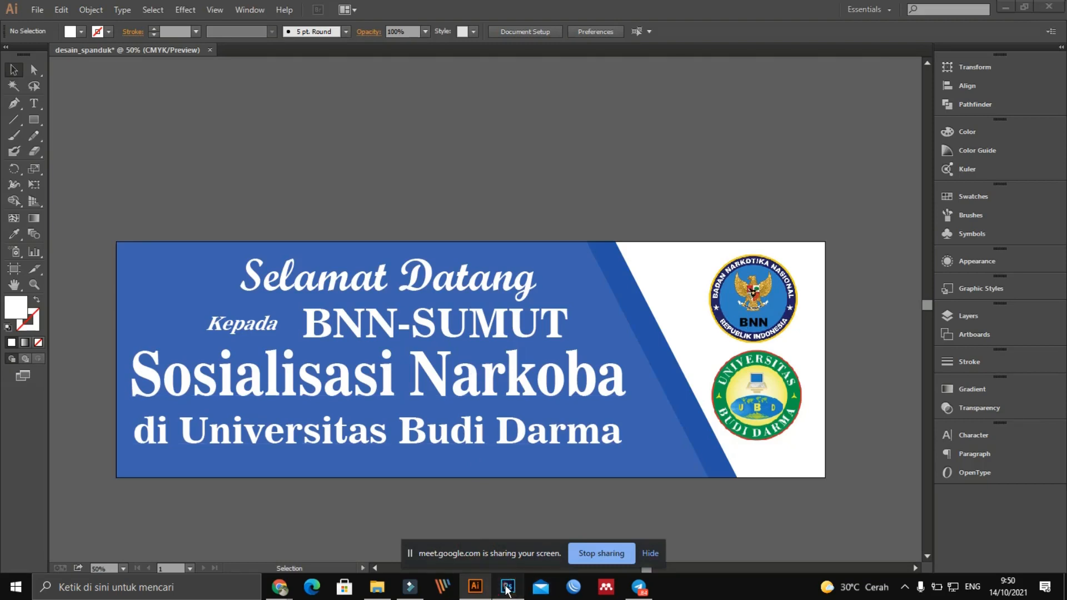
pyautogui.click(378, 589)
pyautogui.click(377, 589)
pyautogui.click(507, 590)
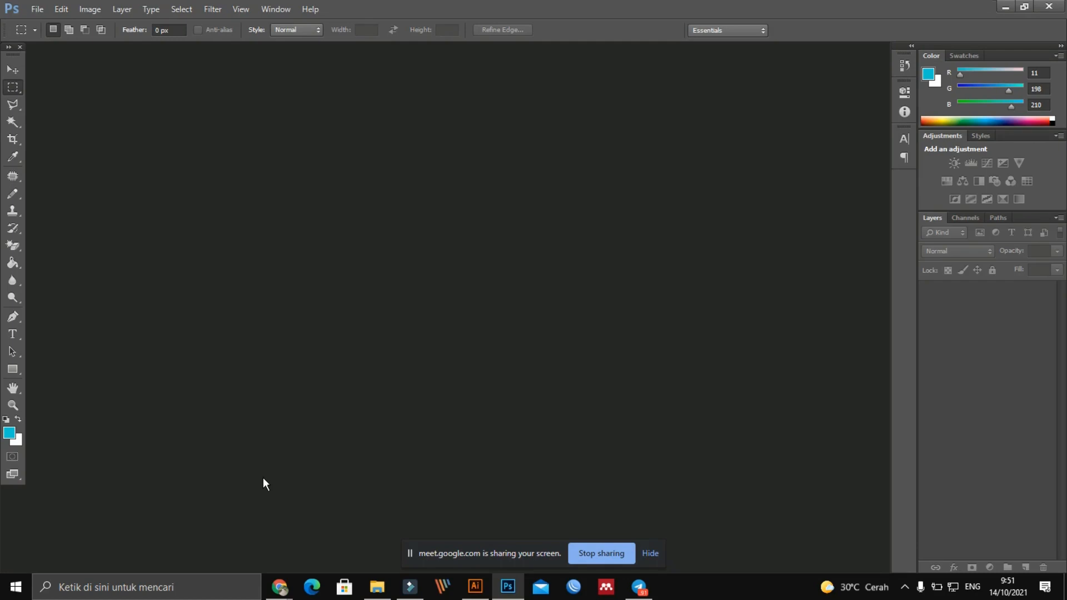
# Open the desain_spanduk JPG from the Documents folder for editing
pyautogui.click(39, 10)
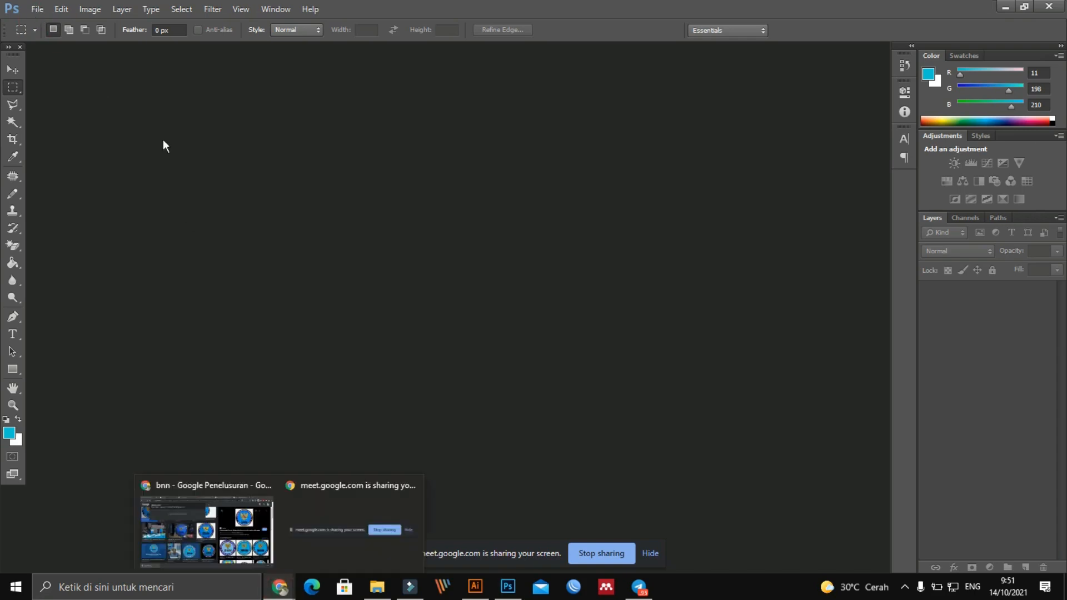
pyautogui.click(38, 10)
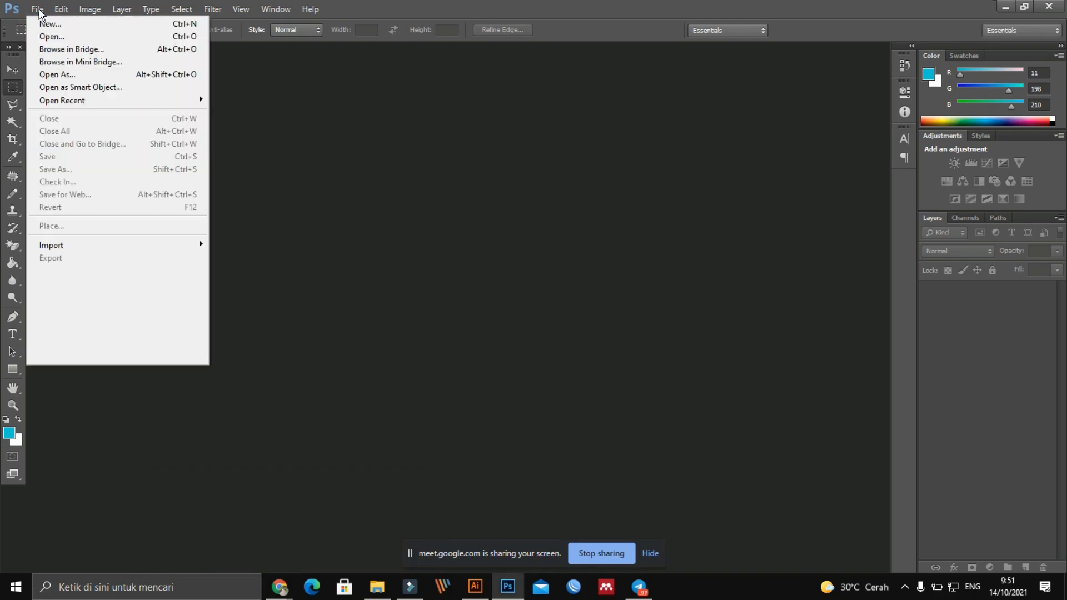
pyautogui.click(51, 37)
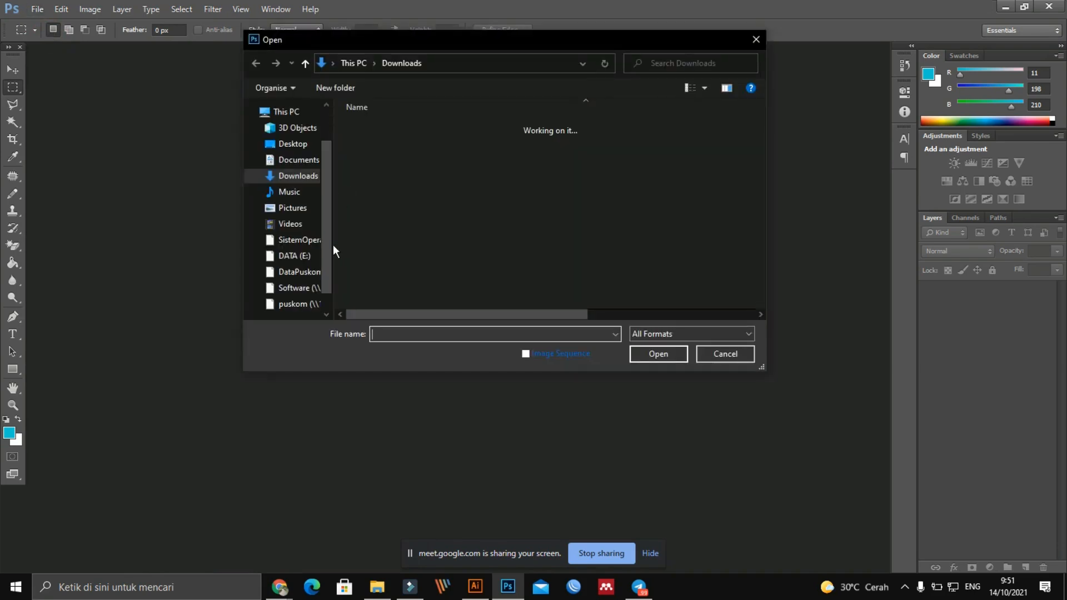
pyautogui.click(329, 243)
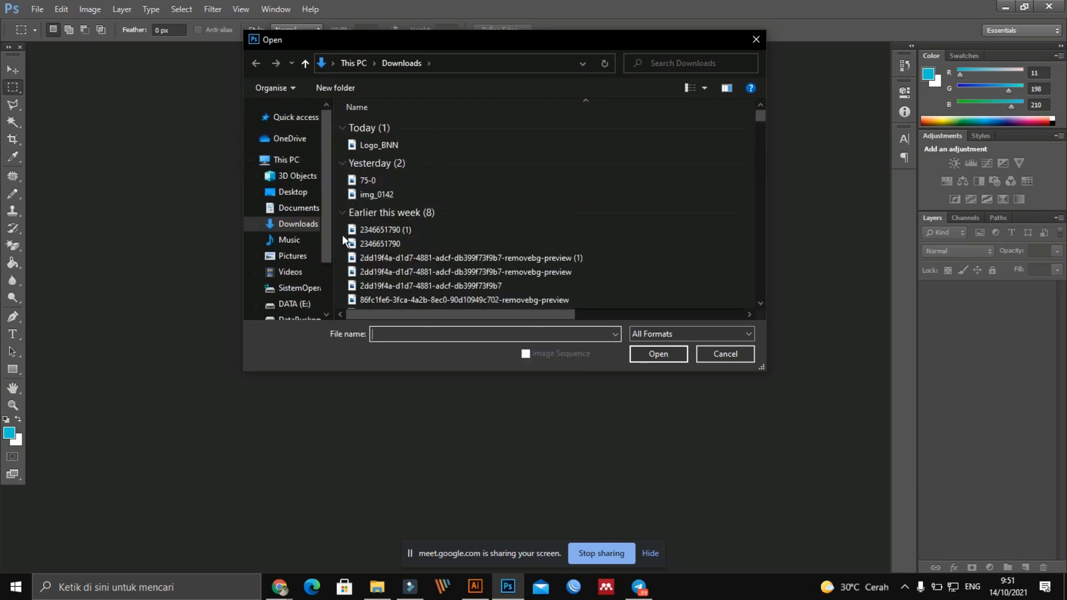
pyautogui.moveTo(329, 200); pyautogui.dragTo(335, 153)
pyautogui.click(300, 209)
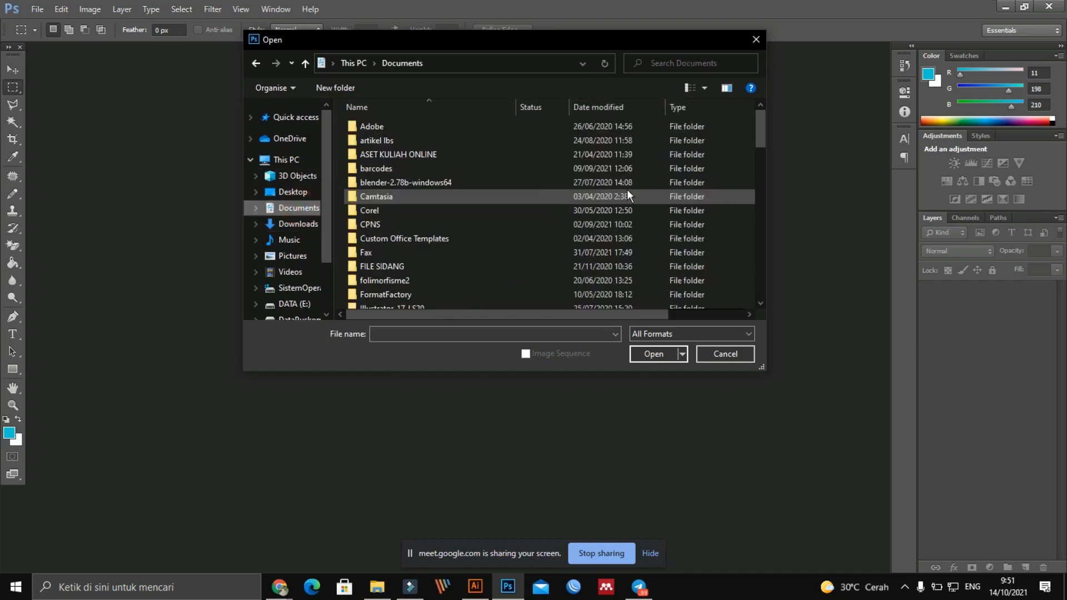
pyautogui.moveTo(759, 121); pyautogui.dragTo(764, 207)
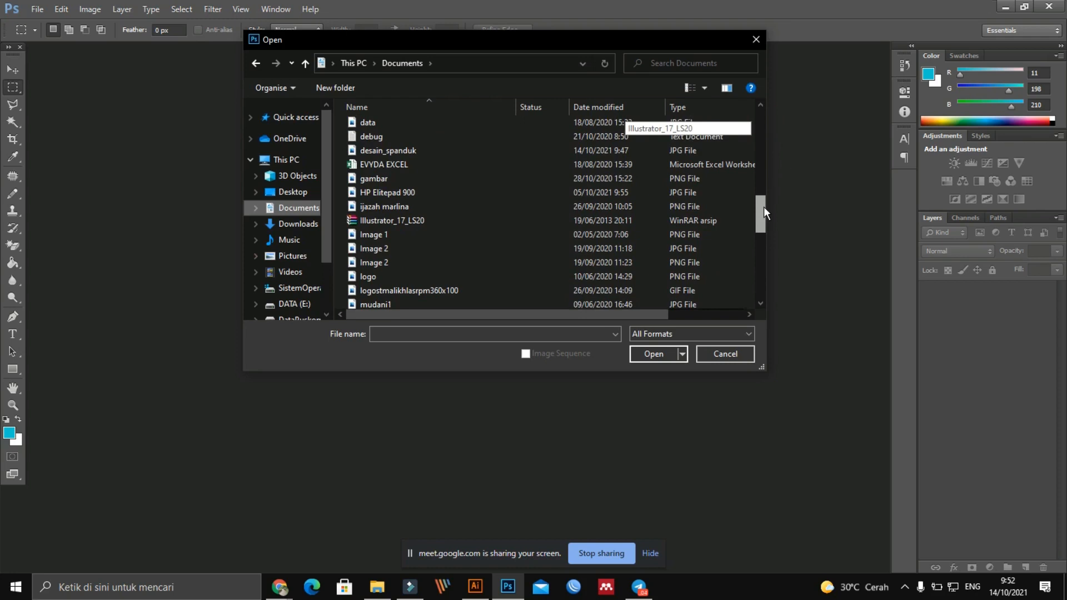
pyautogui.click(408, 149)
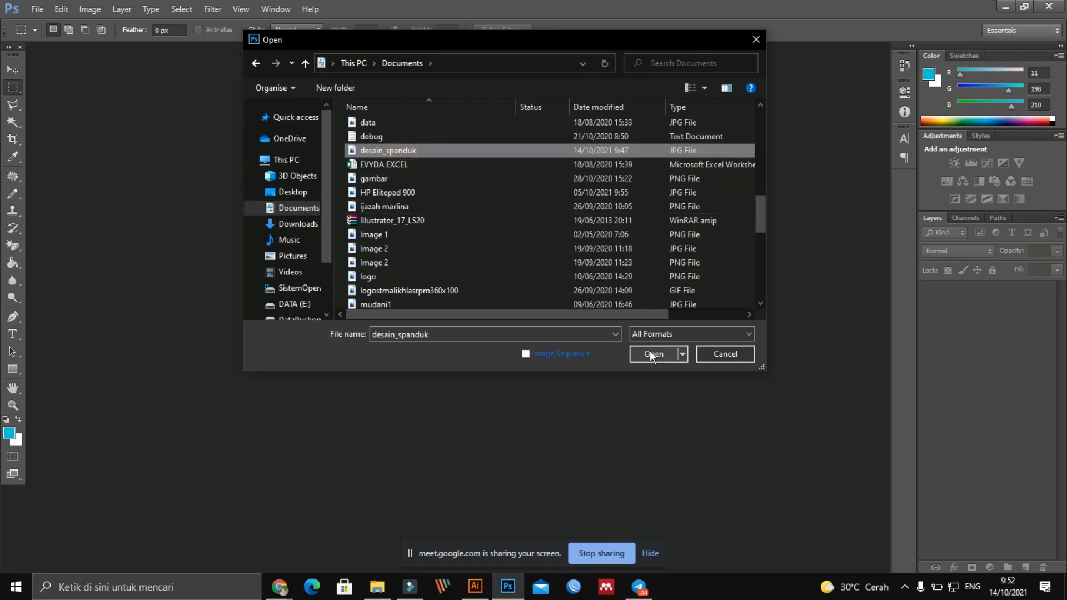
pyautogui.click(649, 353)
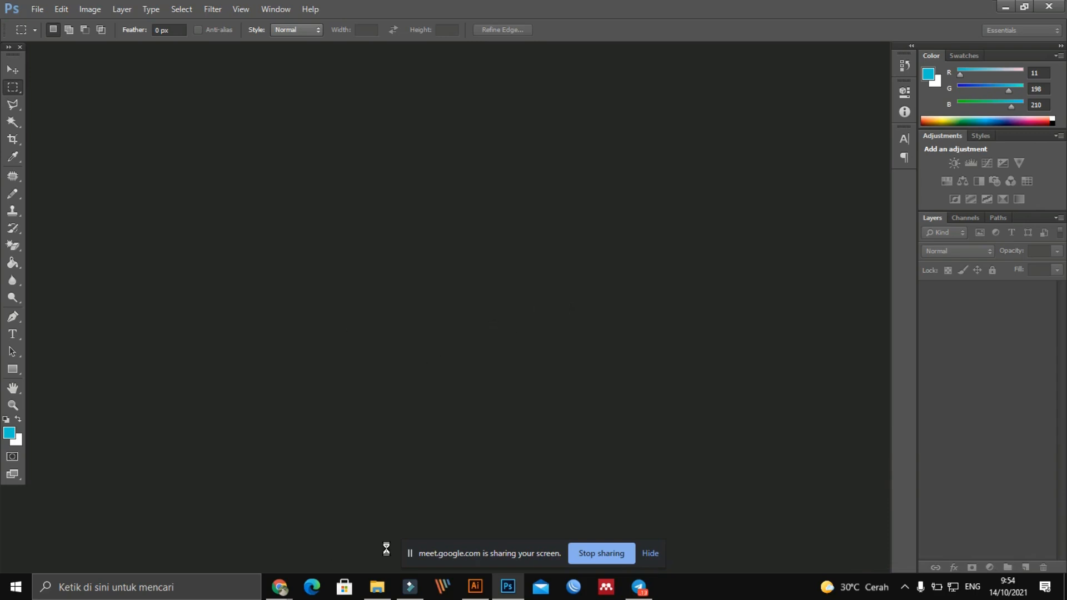
pyautogui.moveTo(278, 591)
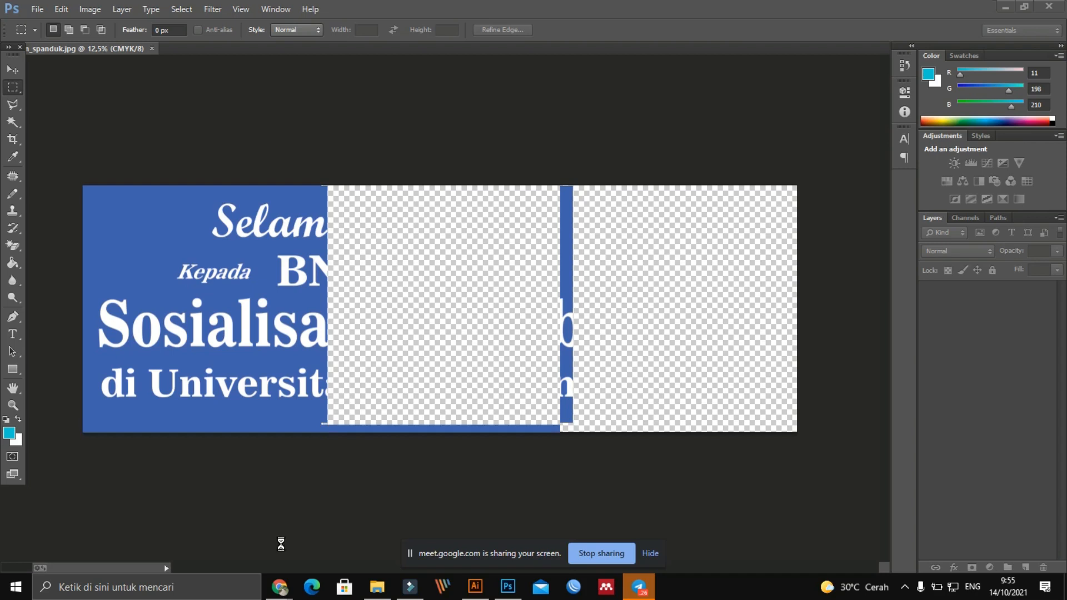
pyautogui.click(380, 589)
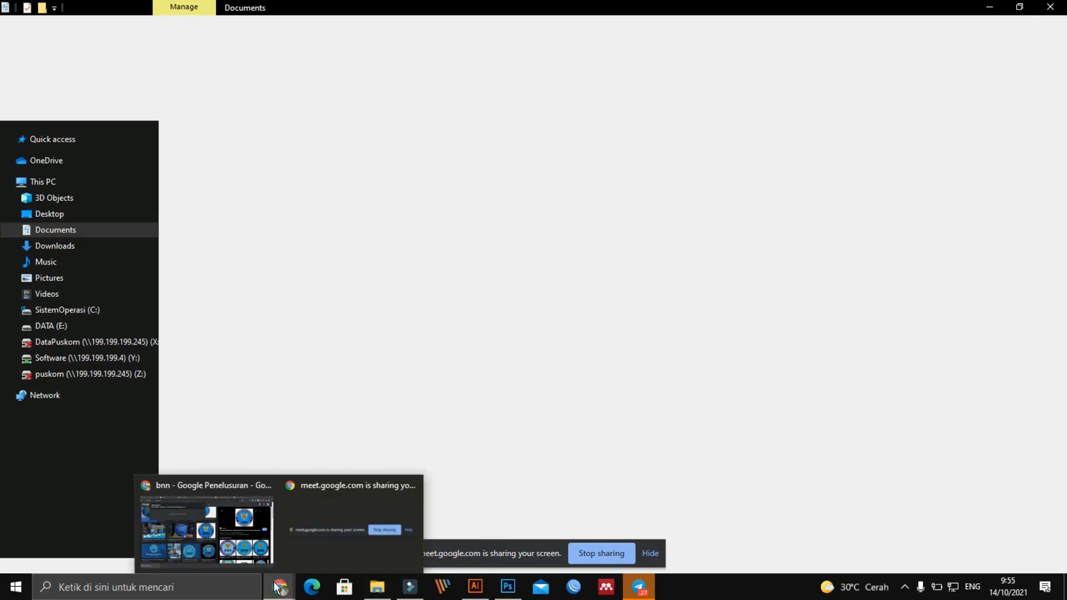
pyautogui.click(377, 587)
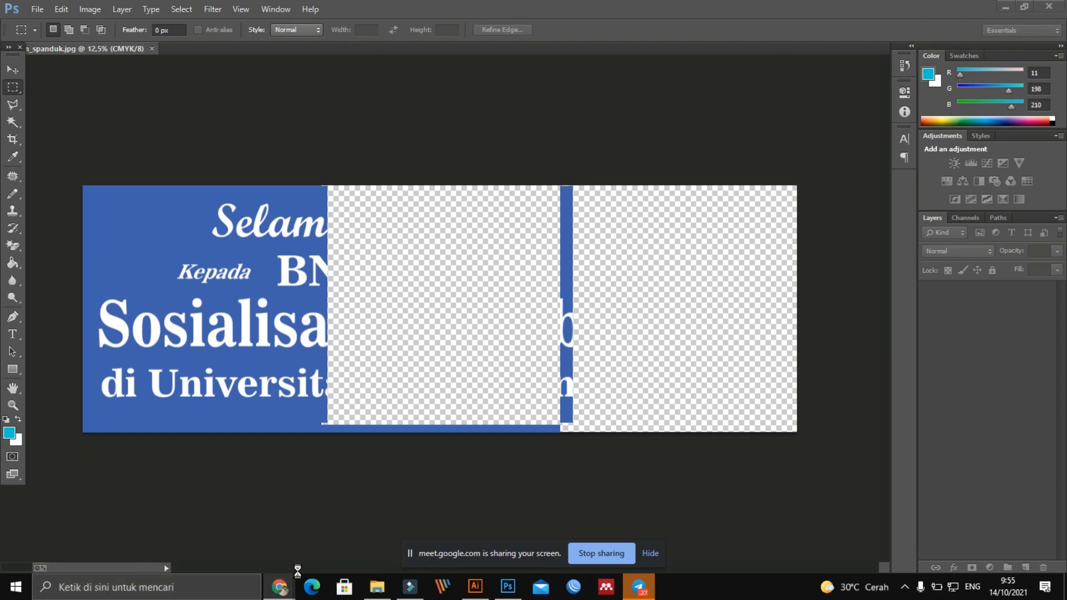
pyautogui.click(639, 587)
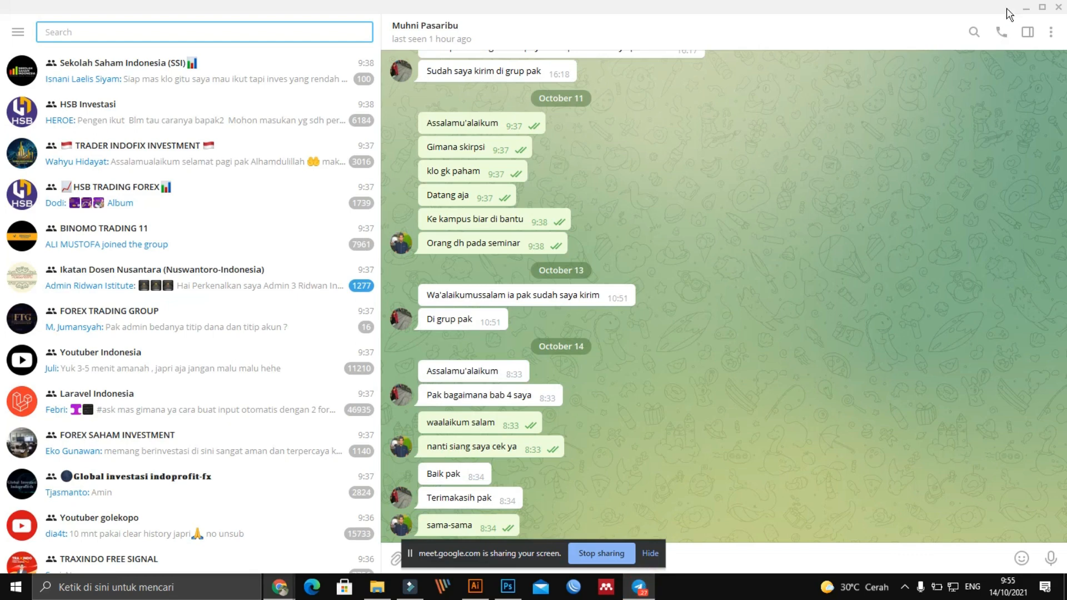
pyautogui.click(1026, 8)
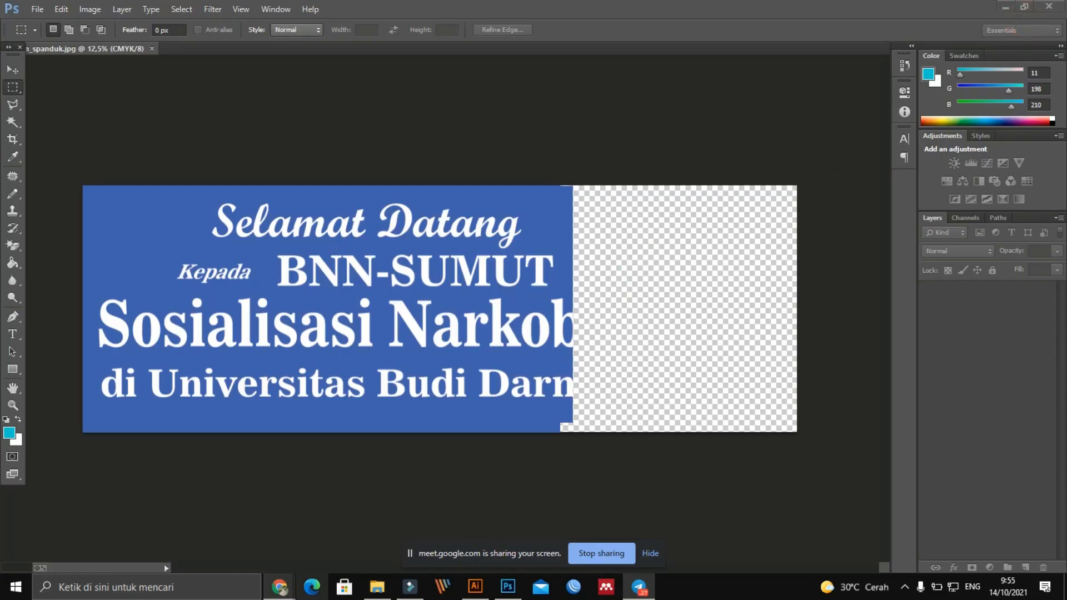
pyautogui.click(475, 586)
pyautogui.click(479, 593)
pyautogui.click(479, 593)
pyautogui.scroll(1, 516, 391)
pyautogui.scroll(1, 516, 389)
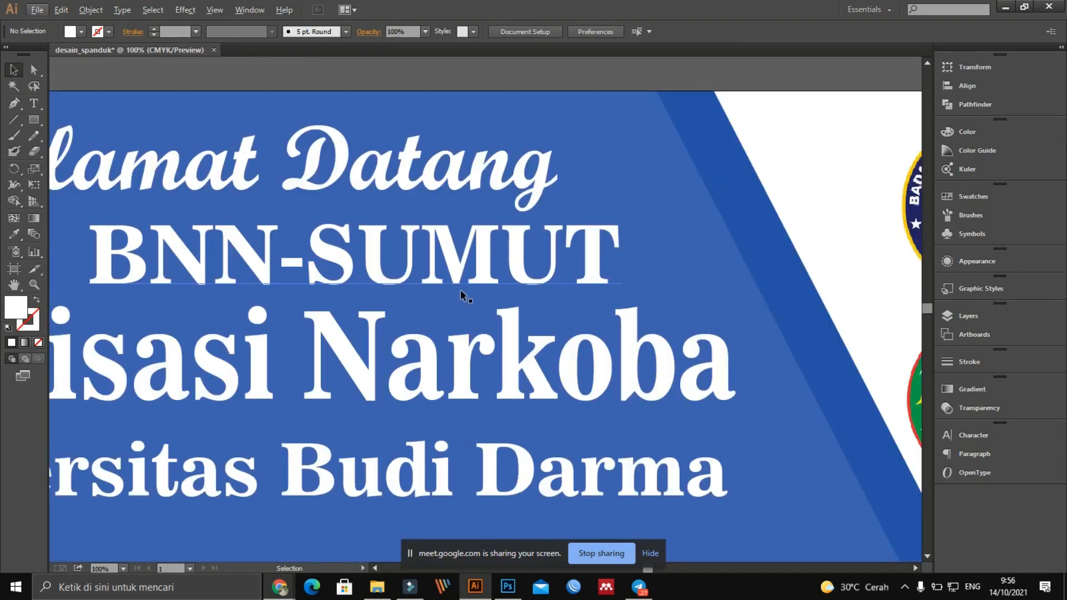
# Switch to File Explorer and close its Documents window
pyautogui.click(508, 589)
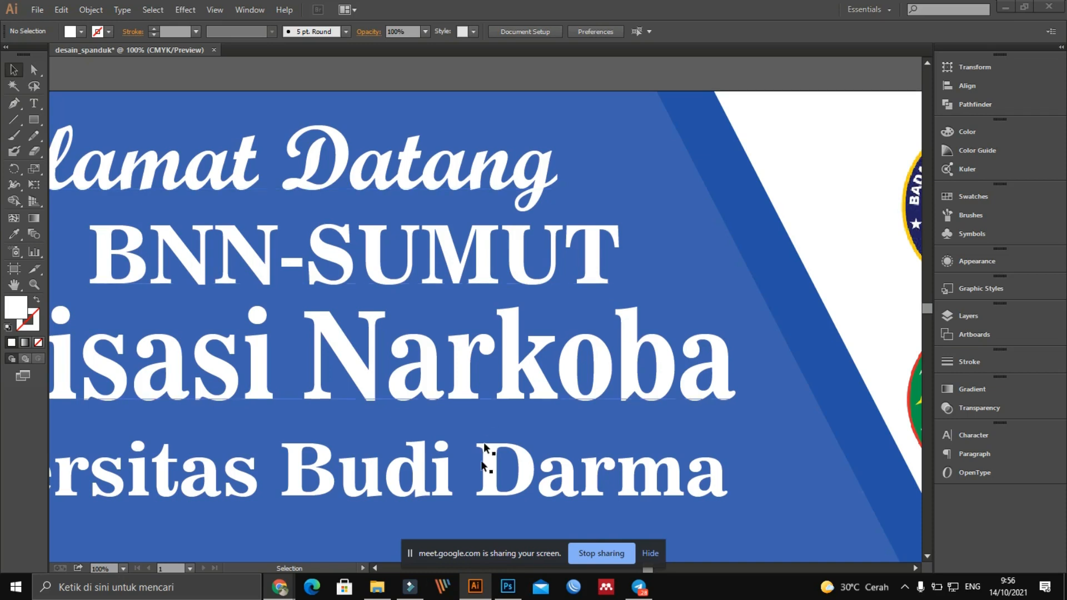
pyautogui.click(378, 589)
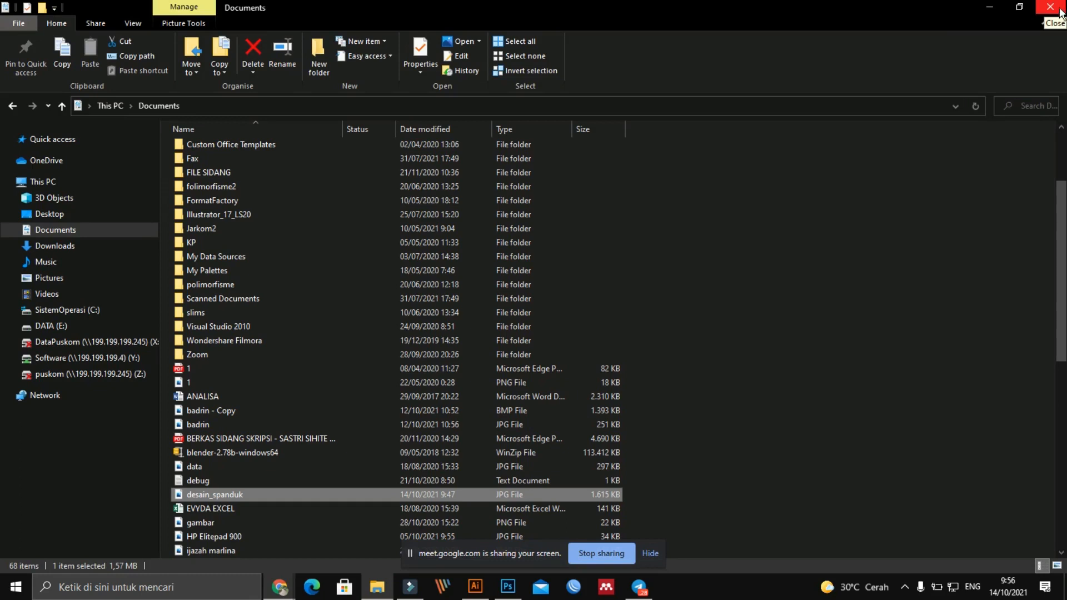
pyautogui.click(1051, 7)
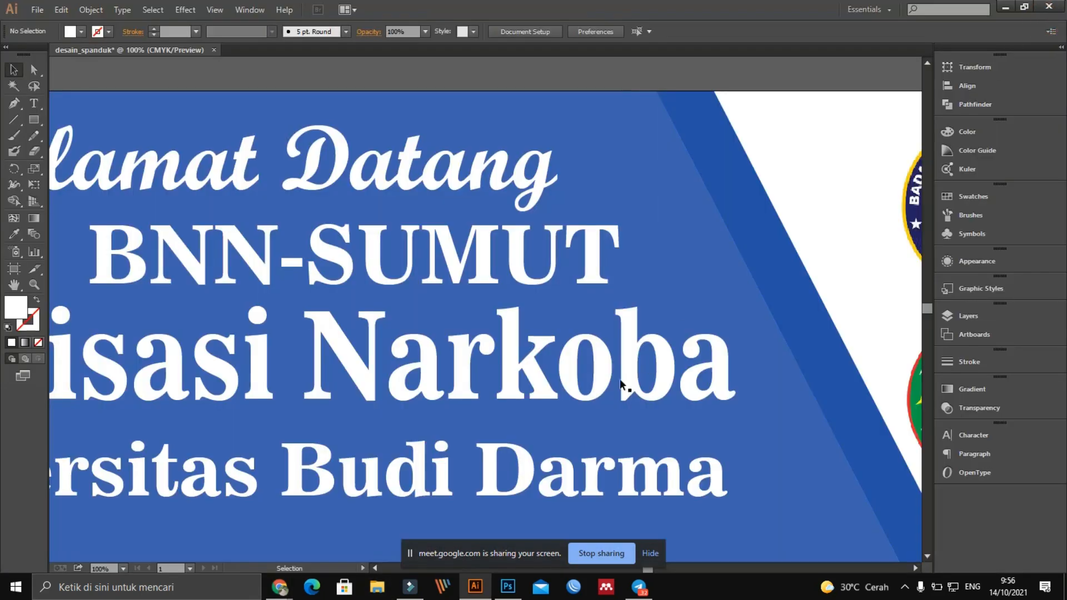
# Switch to Photoshop and set the banner image's resolution to 20 pixels/inch in its image size settings
pyautogui.click(510, 588)
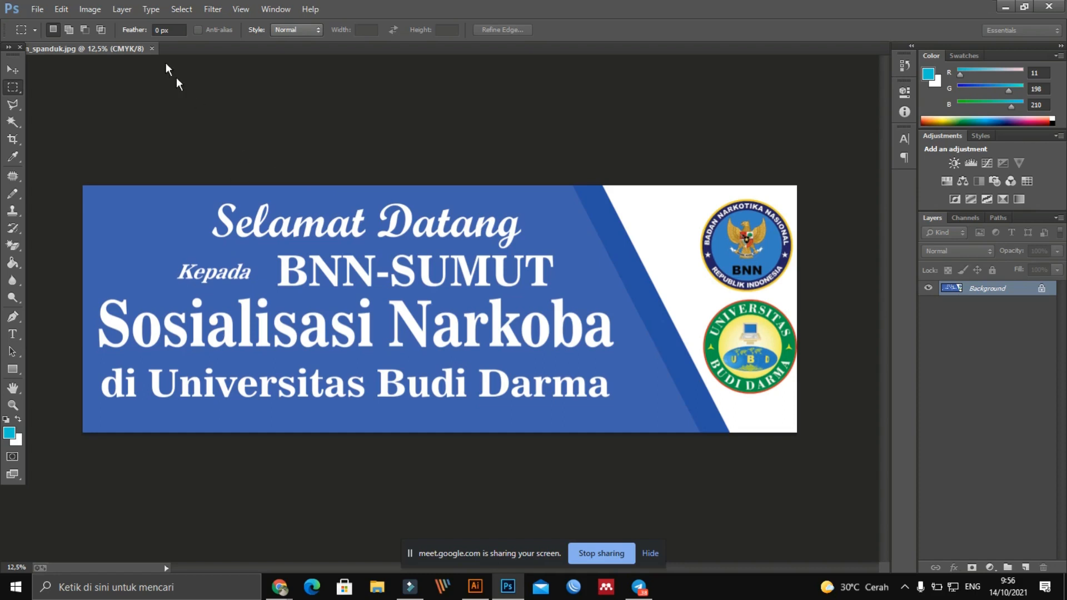
pyautogui.click(86, 10)
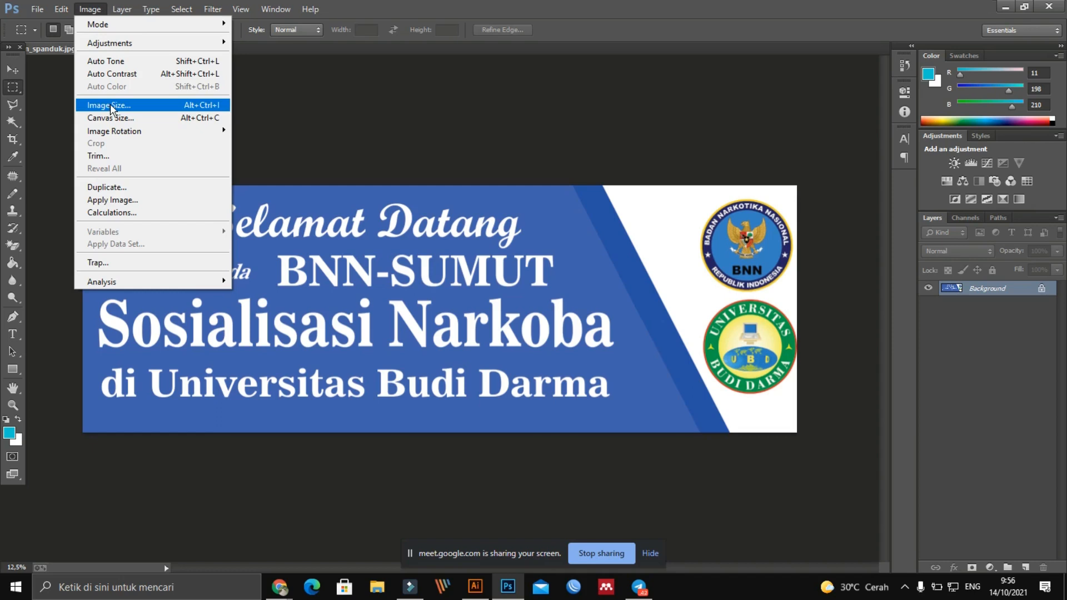
pyautogui.press('Escape')
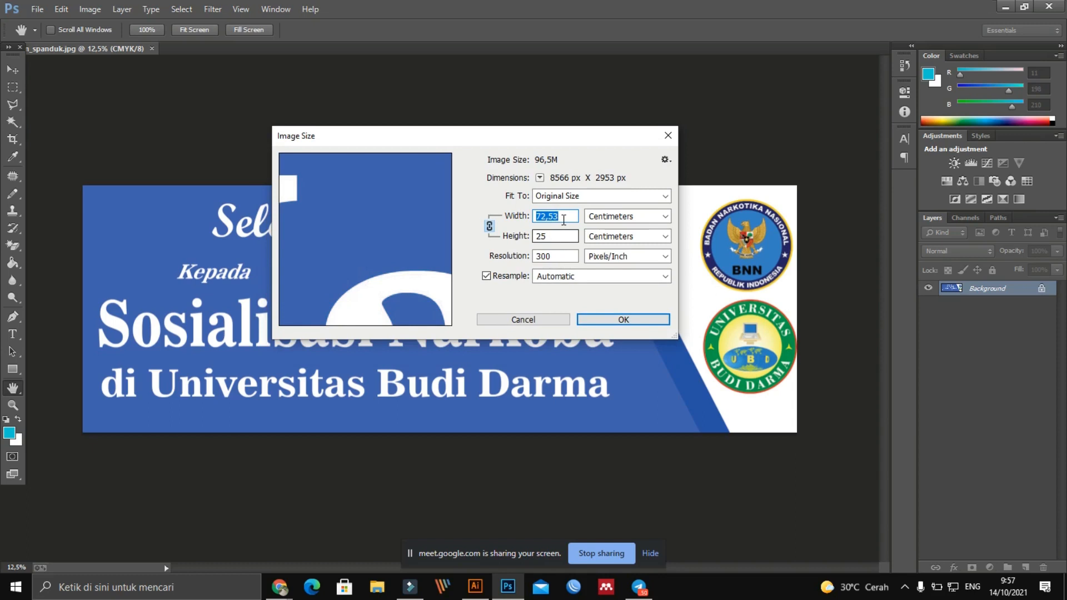
pyautogui.click(561, 255)
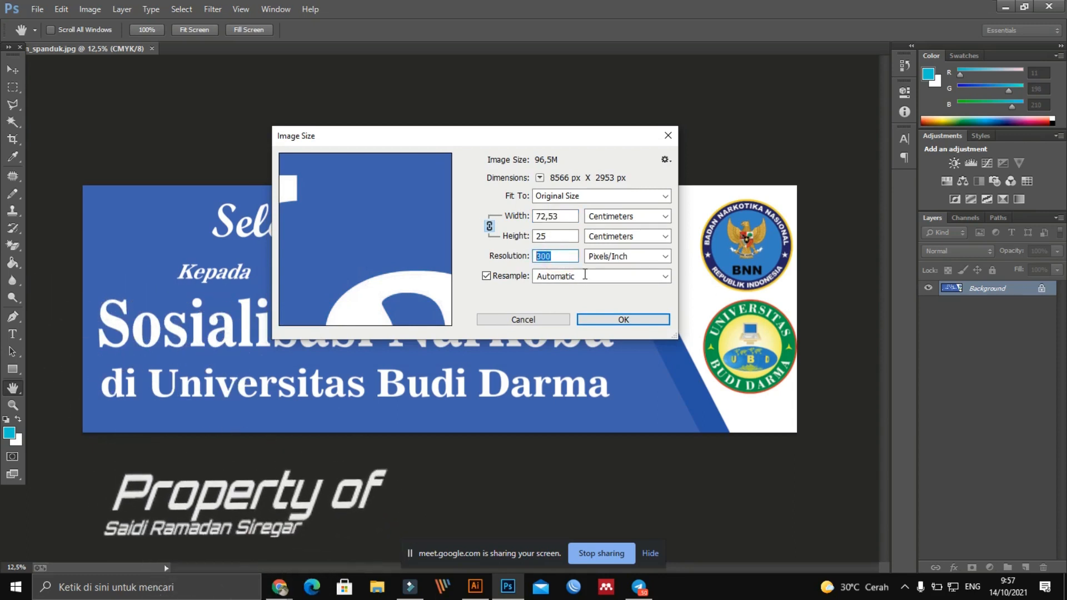
pyautogui.write('20')
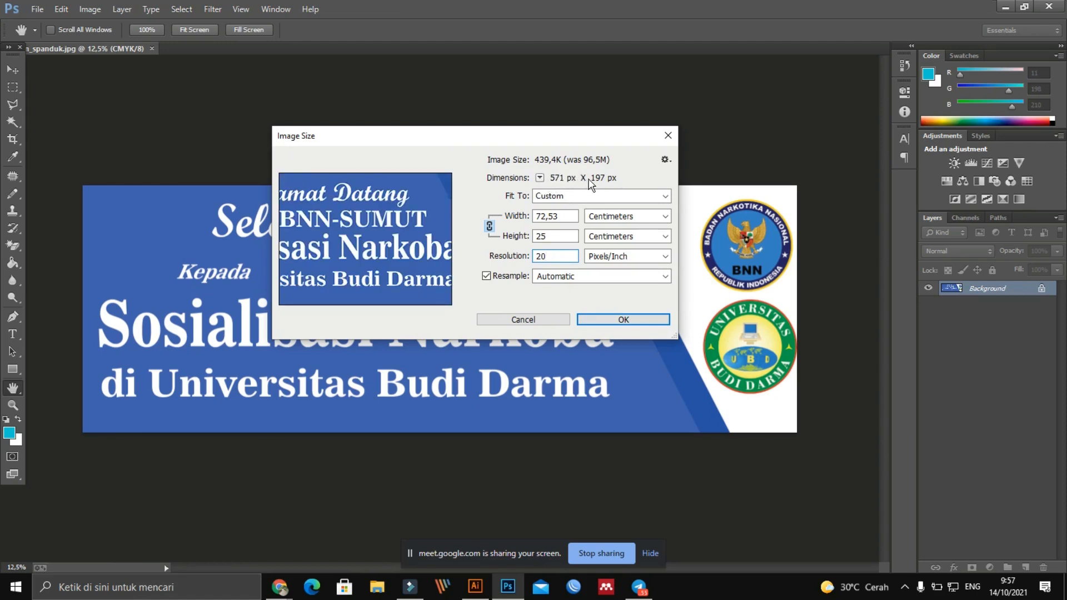
# Shorten the image width to 72 centimeters with the proportions linked
pyautogui.click(566, 215)
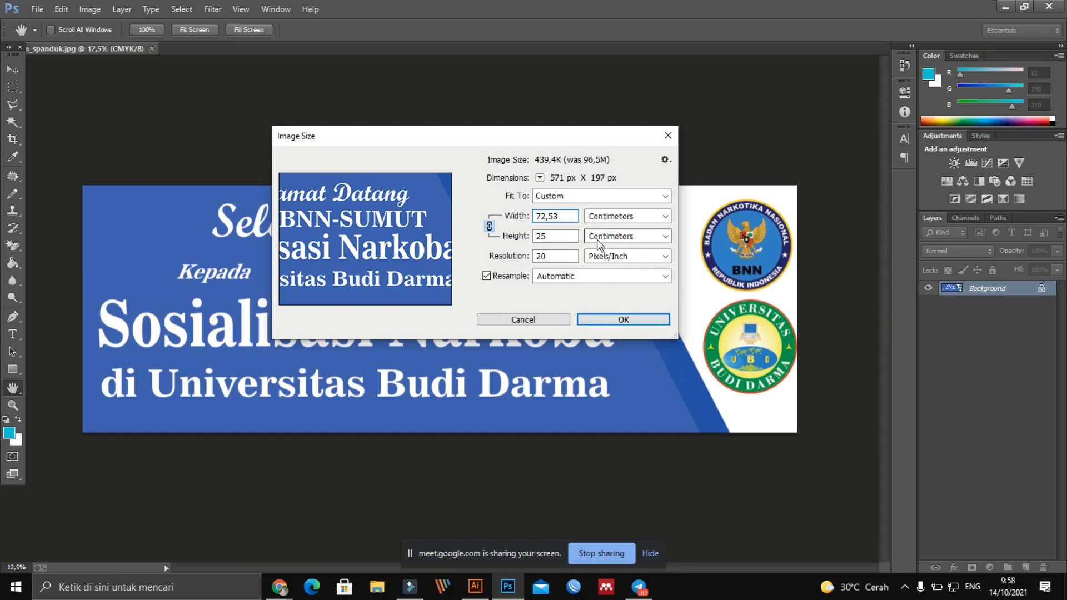
pyautogui.click(563, 217)
pyautogui.click(559, 217)
pyautogui.click(562, 218)
pyautogui.press('BackSpace')
pyautogui.press('BackSpace')
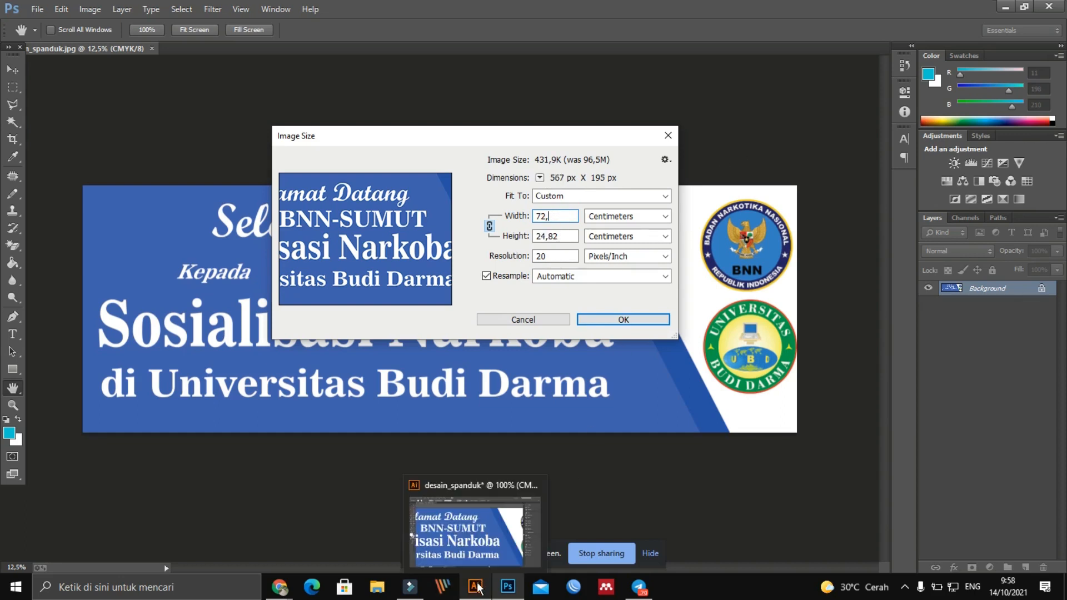
# Switch to Illustrator and minimize the open windows, including the Chrome image search, to reach the desktop
pyautogui.click(477, 585)
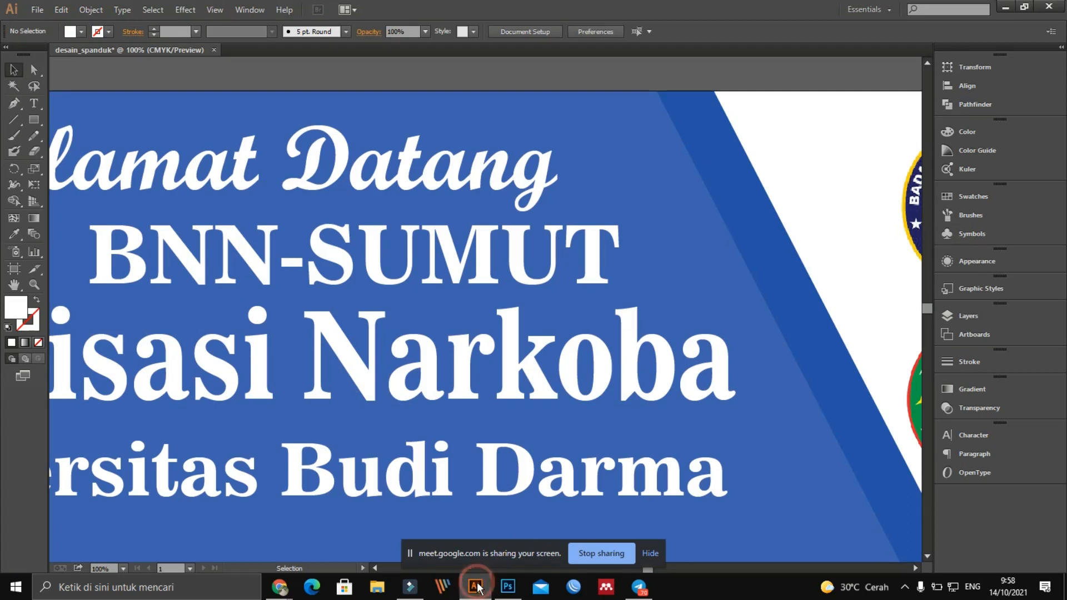
pyautogui.click(1005, 7)
pyautogui.click(1006, 7)
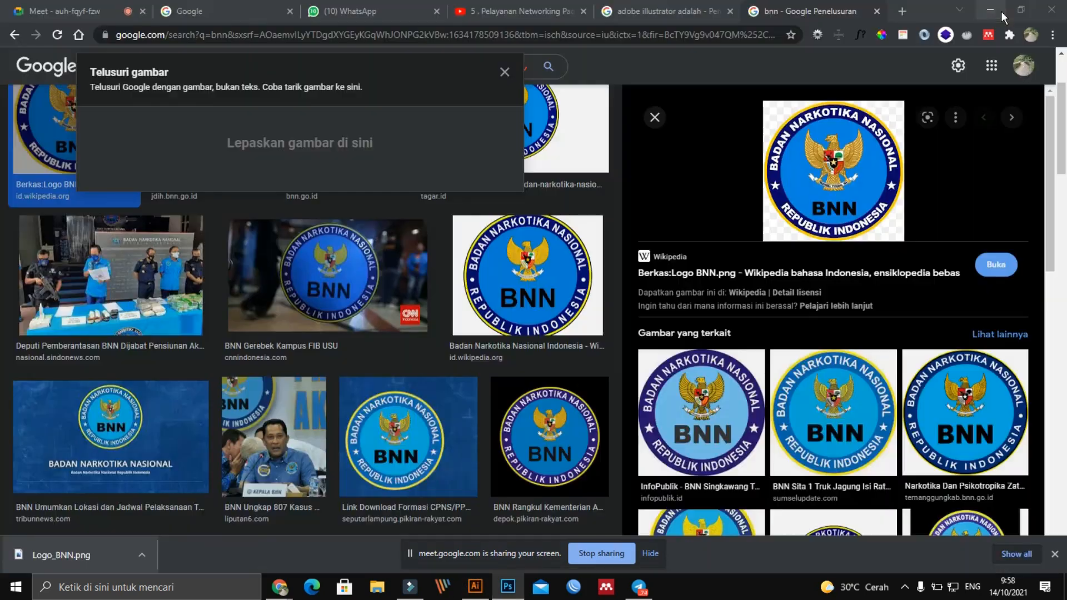
pyautogui.click(1002, 12)
pyautogui.click(663, 265)
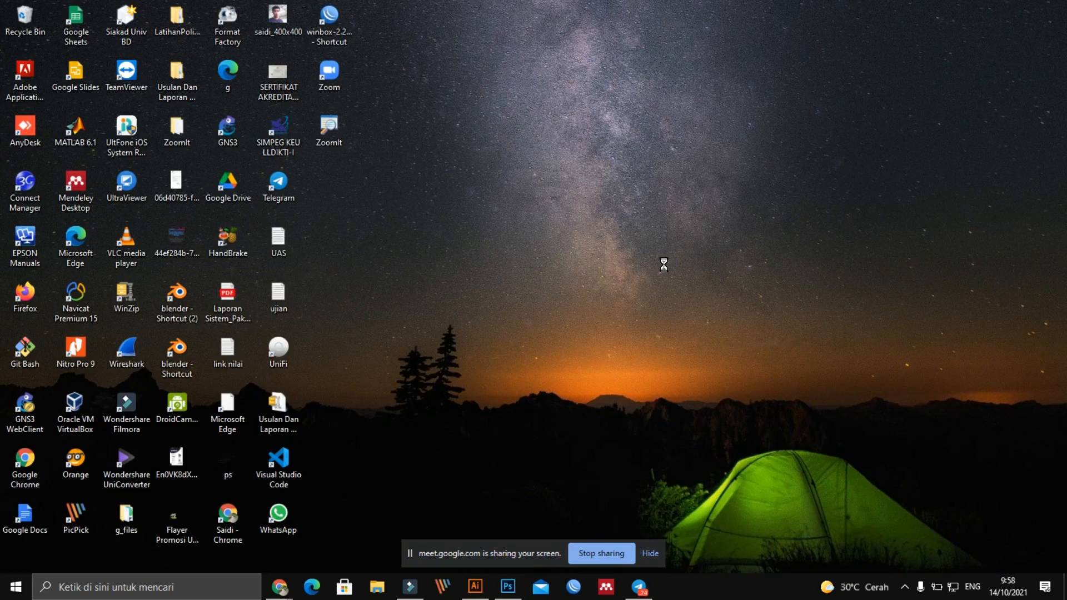
# Refresh the Windows desktop twice
pyautogui.rightClick(664, 265)
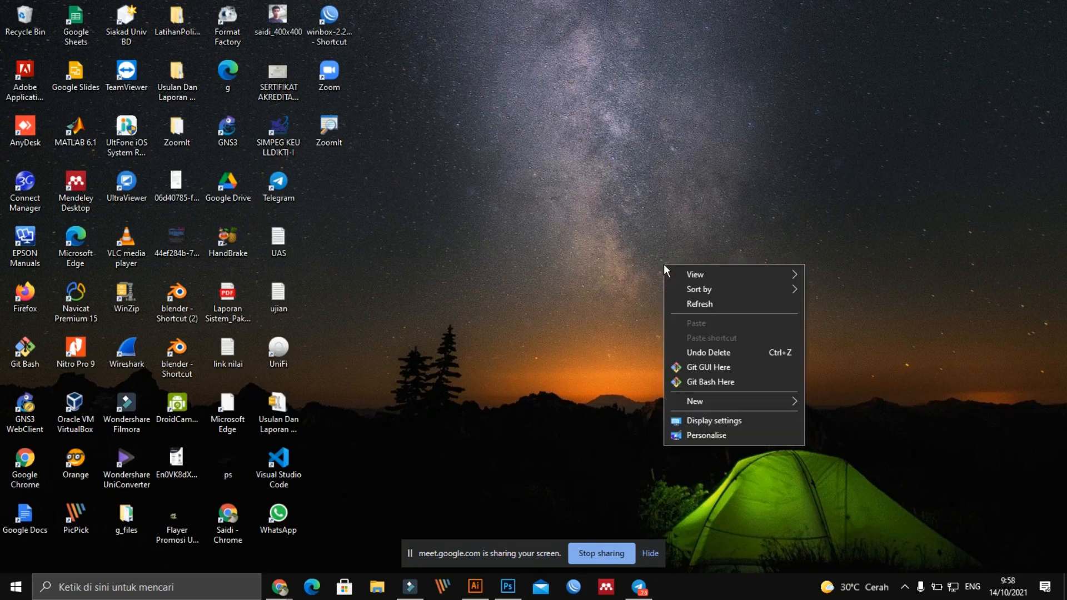
pyautogui.click(704, 306)
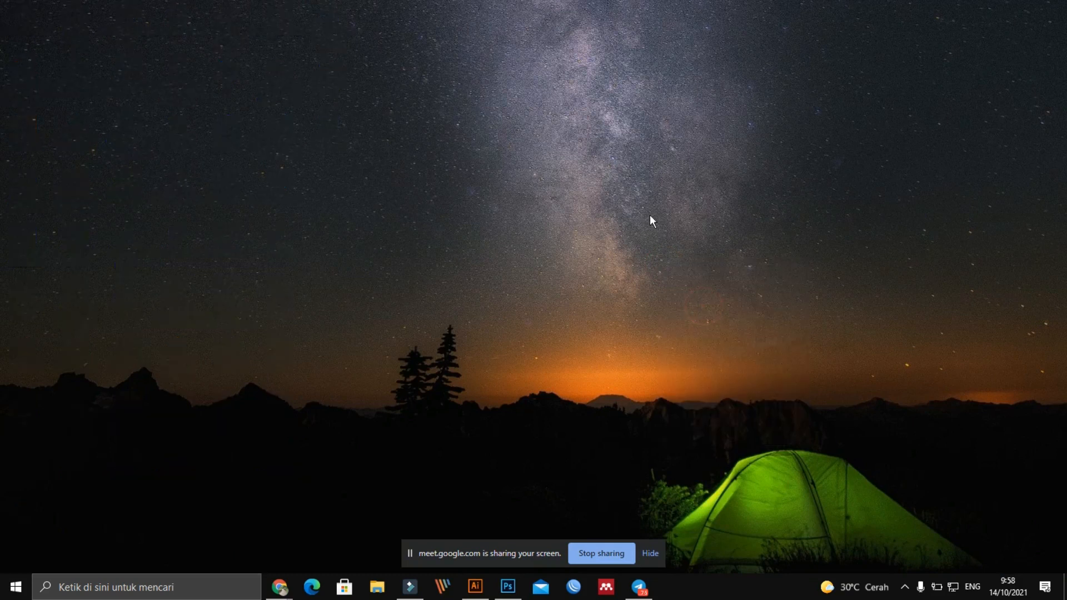
pyautogui.click(646, 185)
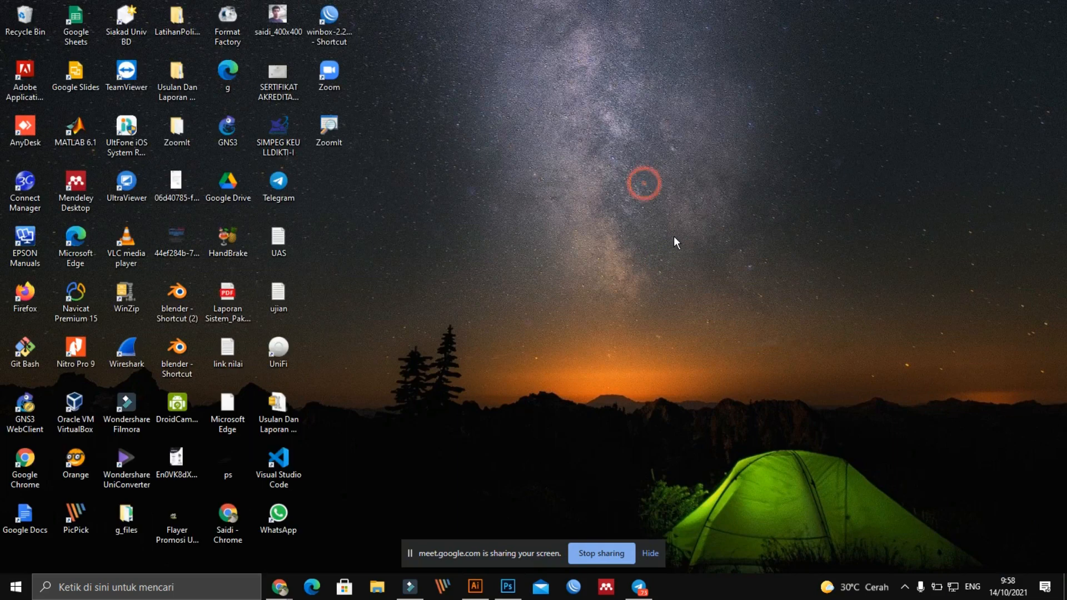
pyautogui.rightClick(674, 207)
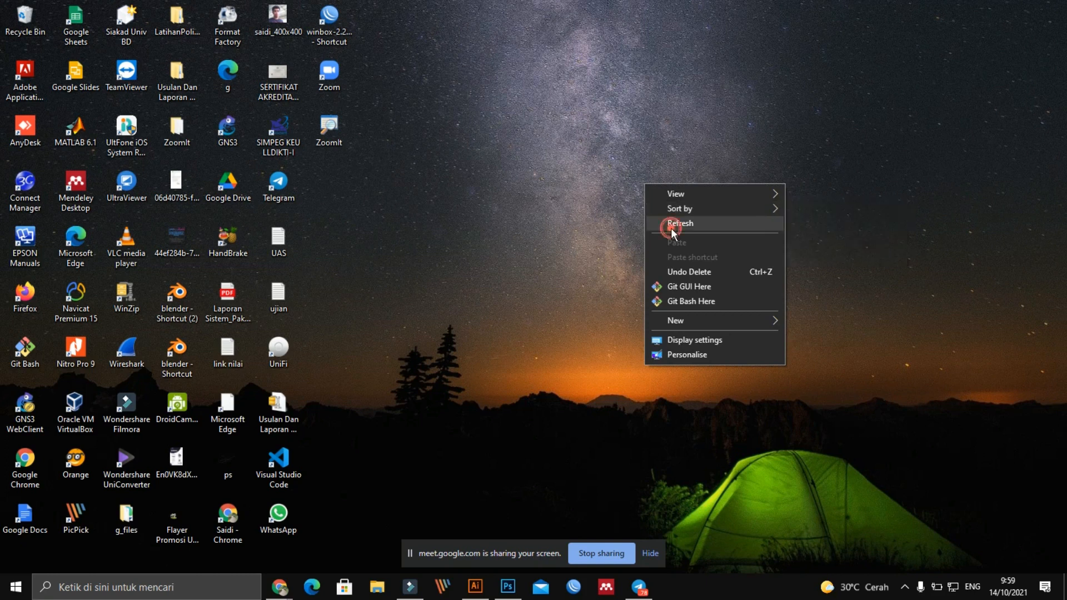
pyautogui.click(671, 226)
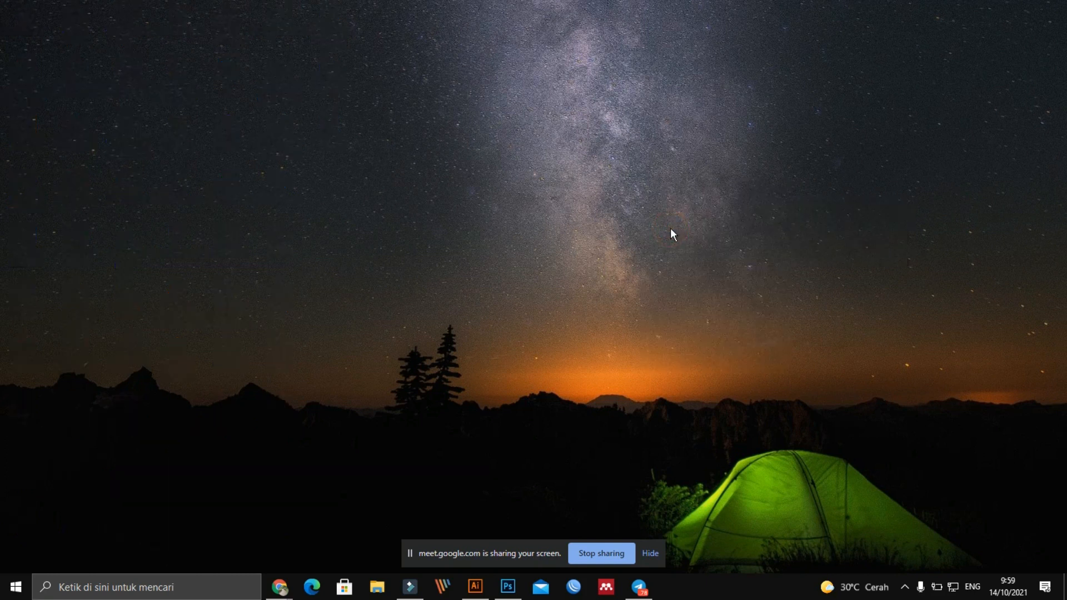
# Return to Photoshop's Image Size dialog and clear the width value
pyautogui.click(509, 588)
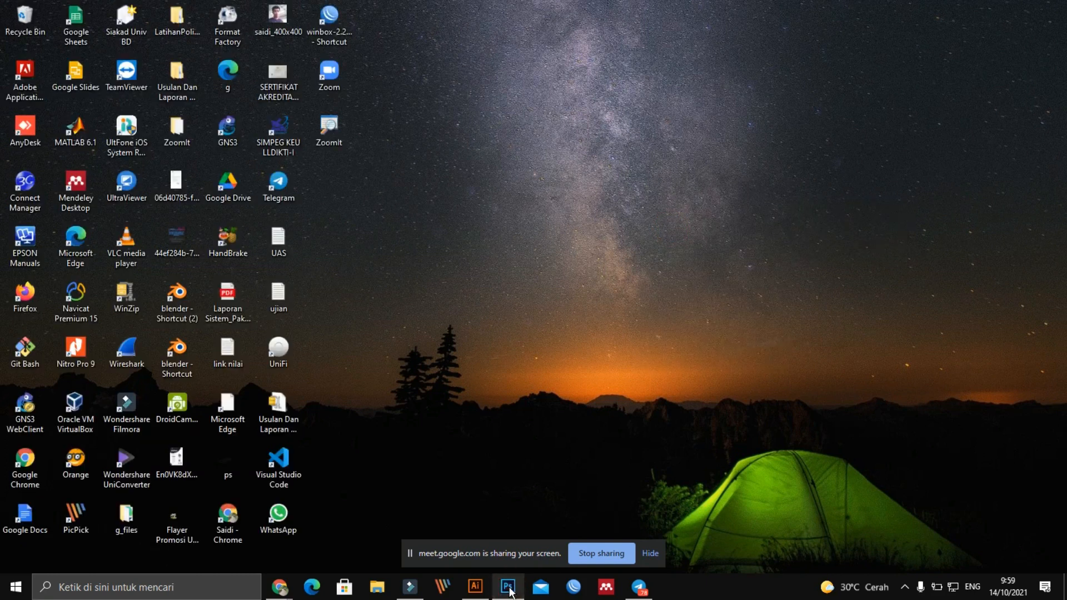
pyautogui.rightClick(538, 422)
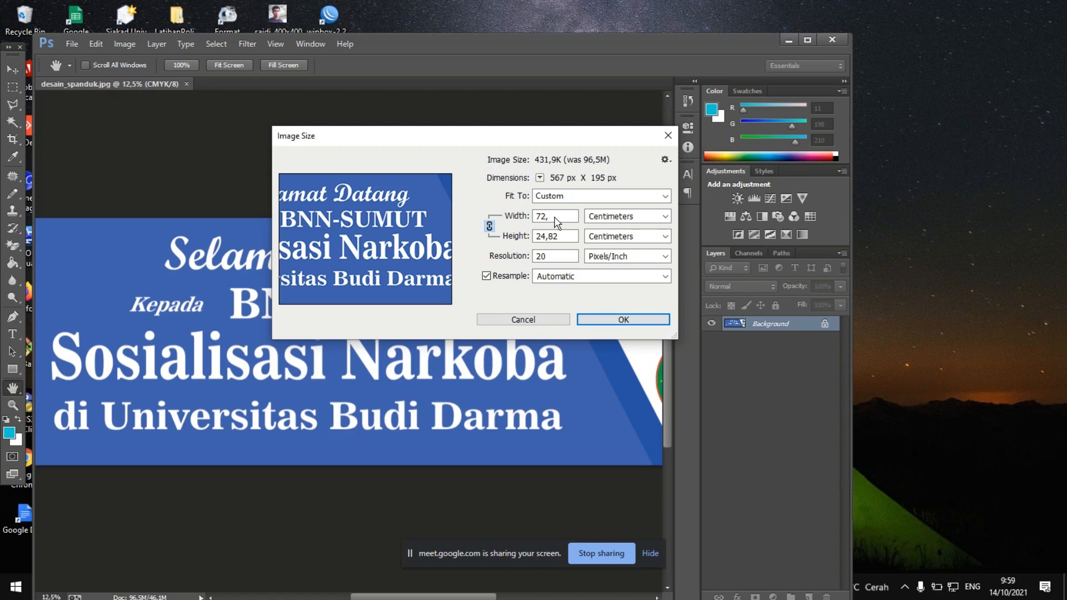
pyautogui.click(518, 132)
pyautogui.doubleClick(570, 217)
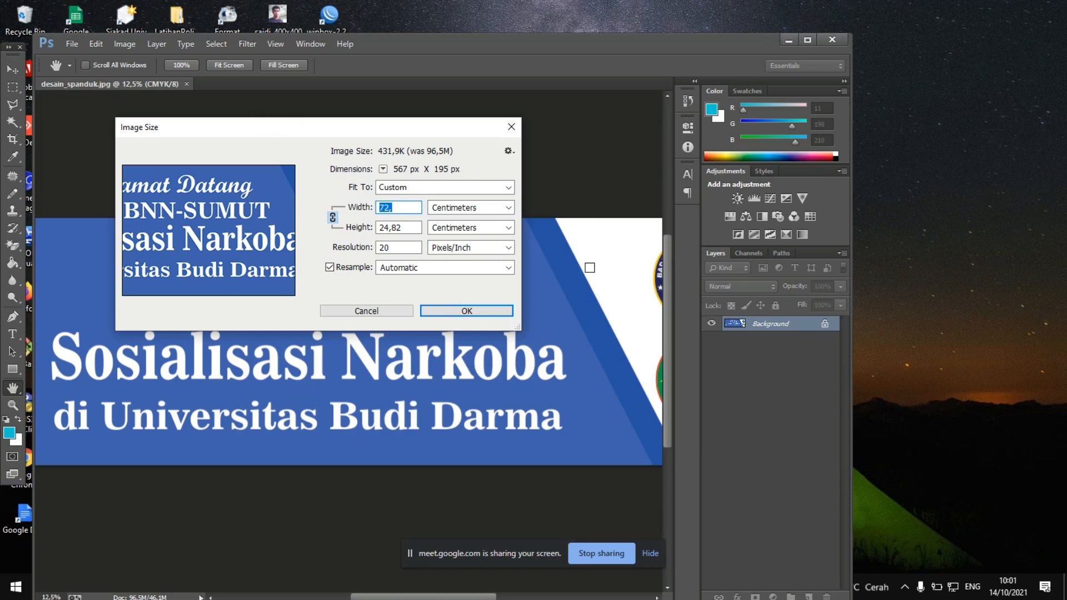
pyautogui.press('BackSpace')
# Switch to Illustrator and view the whole banner design at 50% zoom
pyautogui.hotkey('alt', 'Tab')
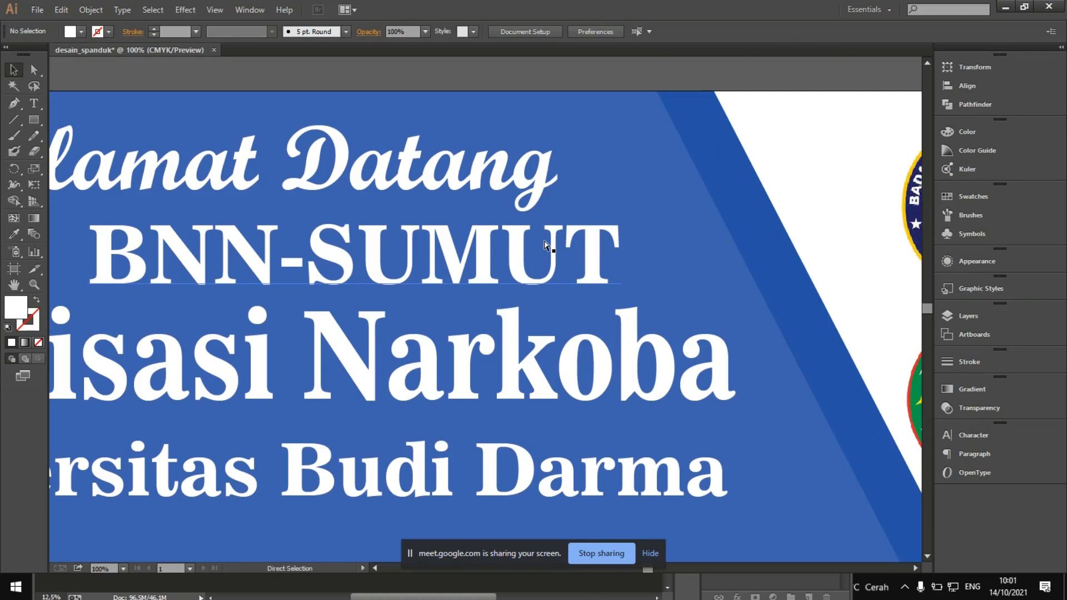
pyautogui.hscroll(1, 544, 239)
pyautogui.scroll(-2, 544, 242)
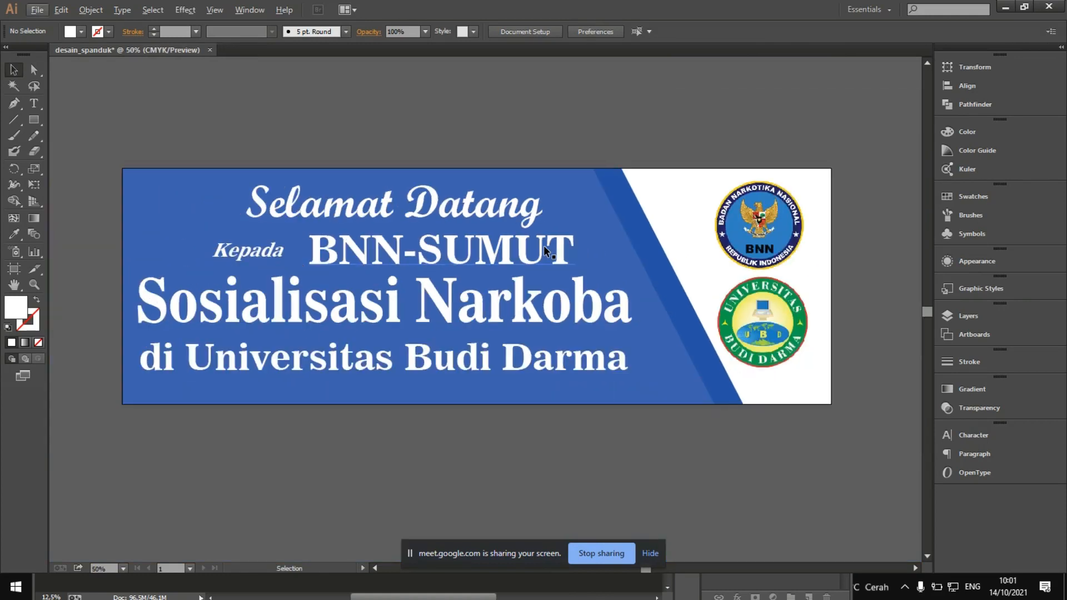